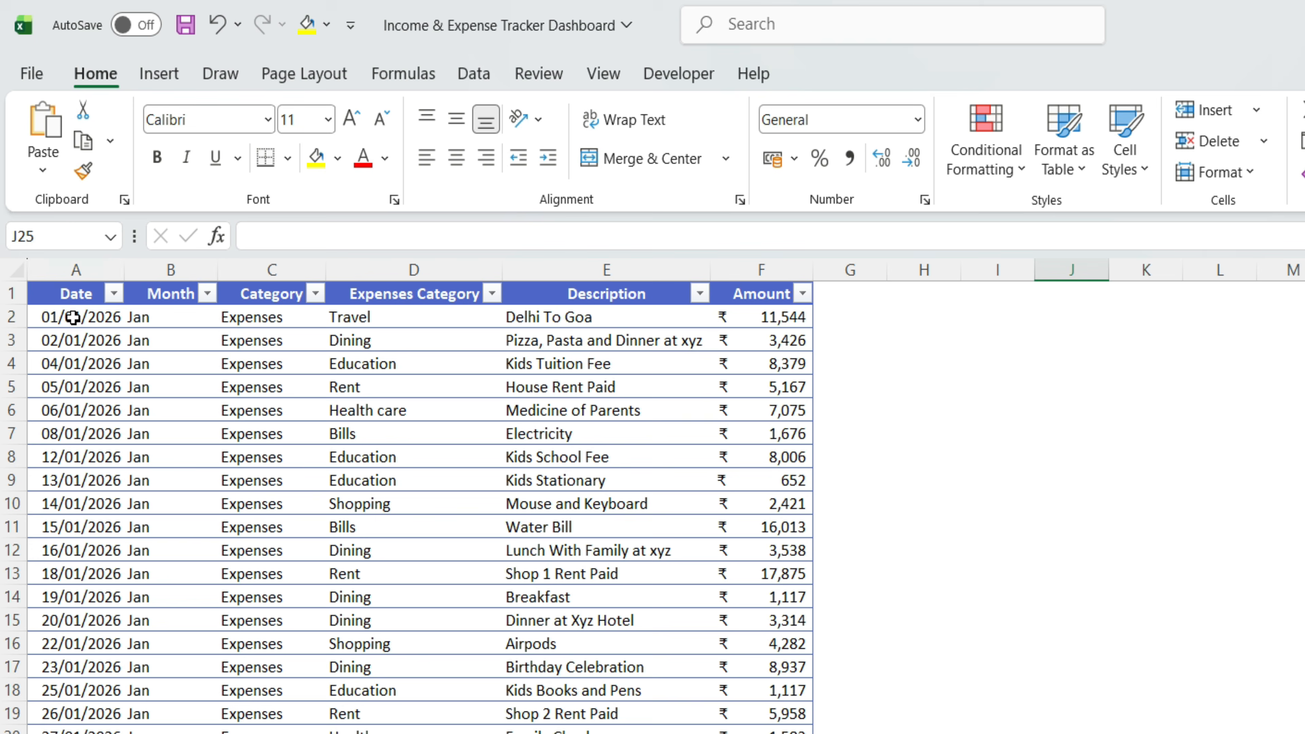
Step: Examine the entries in the Date and Month columns of the data table
{"action": "left_click", "coordinate": [56, 241]}
{"action": "left_click_drag", "start_coordinate": [73, 322], "coordinate": [83, 646]}
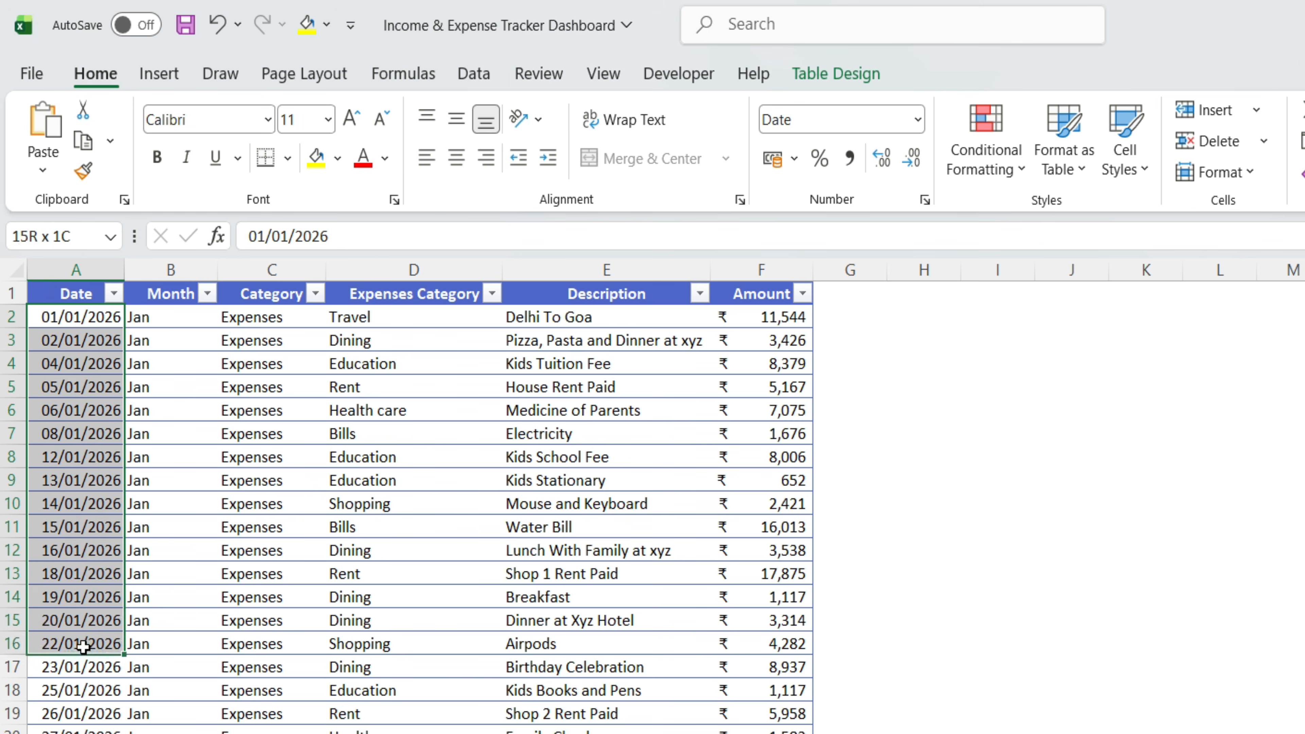
{"action": "left_click", "coordinate": [164, 318]}
{"action": "left_click_drag", "start_coordinate": [166, 396], "coordinate": [173, 575]}
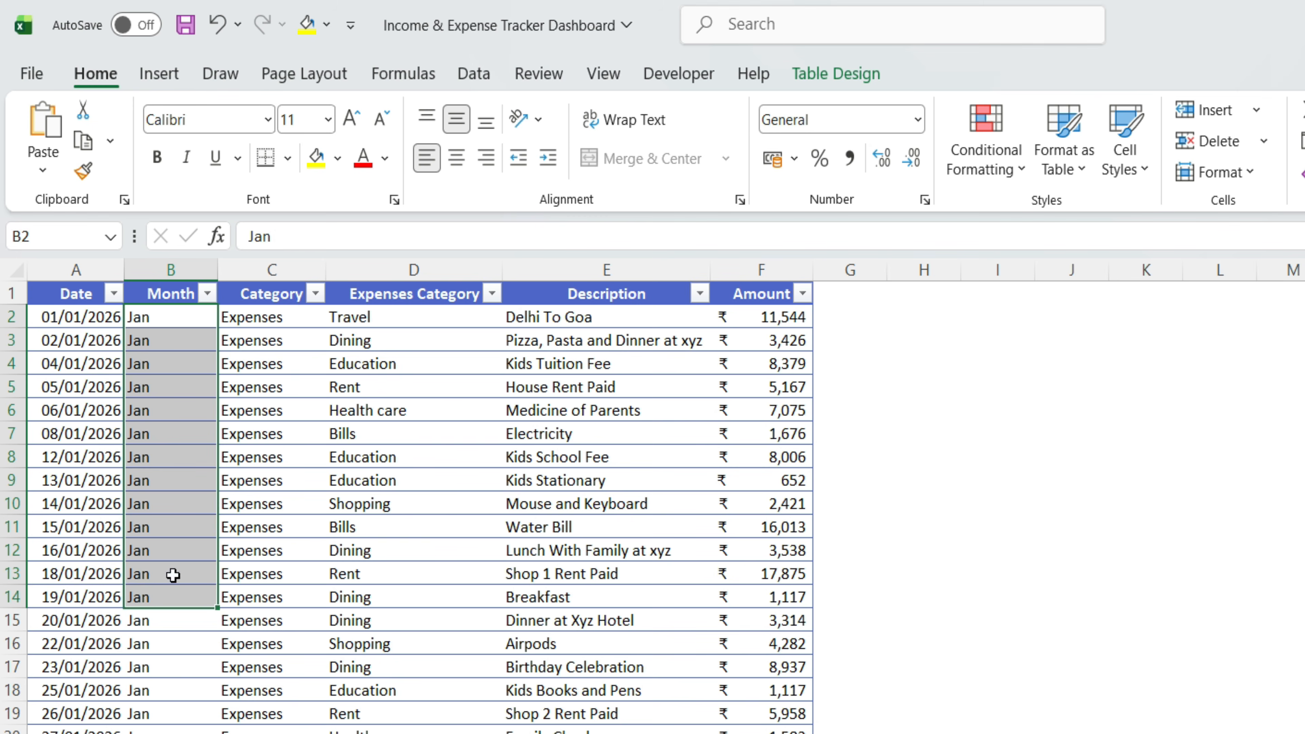
Step: Filter the Category column to Income only and review the income entries in the Expenses Category column
{"action": "left_click", "coordinate": [263, 315]}
{"action": "left_click", "coordinate": [311, 292]}
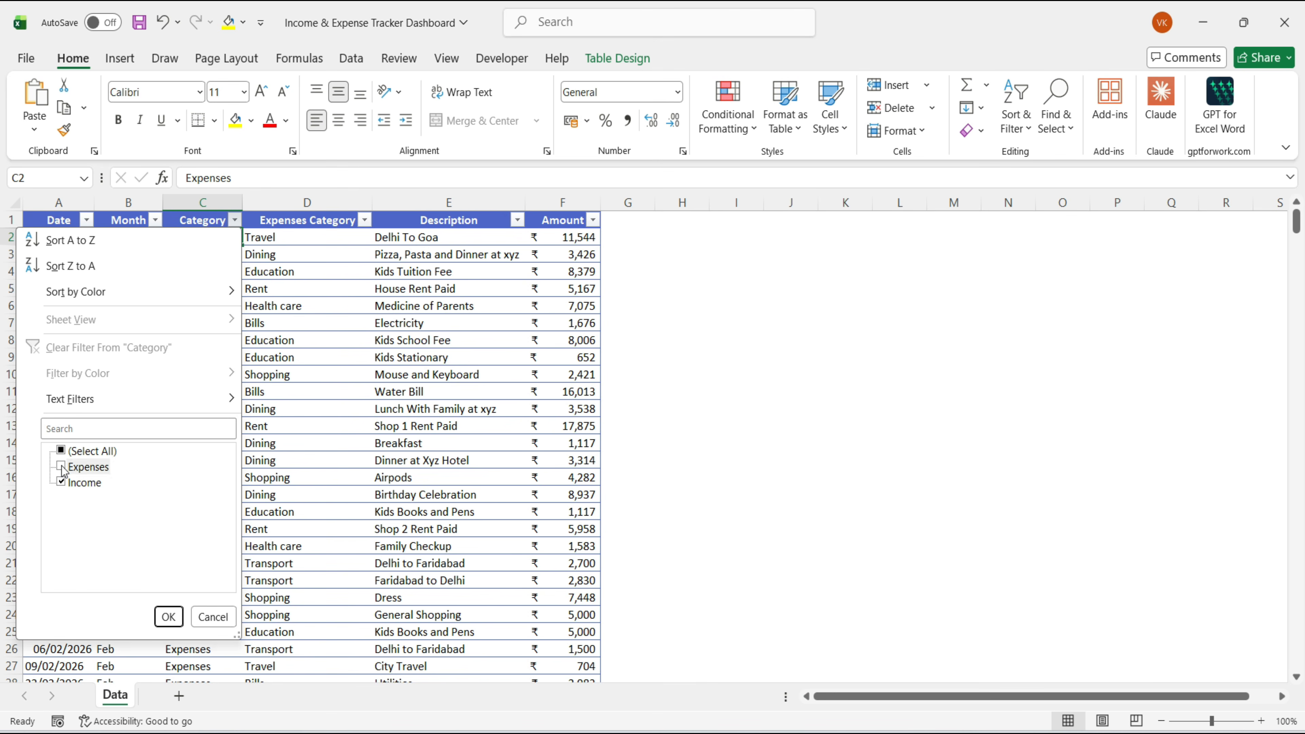
{"action": "left_click", "coordinate": [168, 617]}
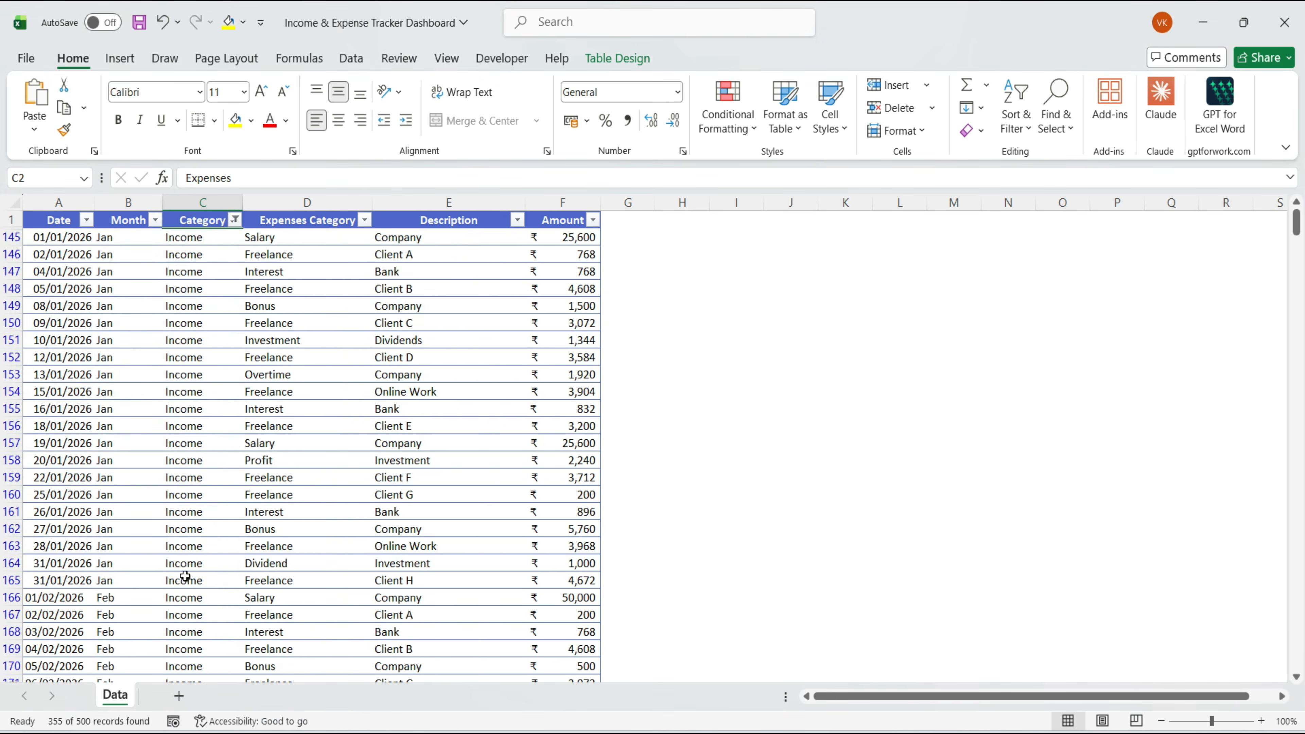
{"action": "left_click_drag", "start_coordinate": [294, 251], "coordinate": [306, 484]}
Step: Switch the Category filter to Expenses only and review the entries in the Expenses Category column
{"action": "left_click", "coordinate": [236, 230]}
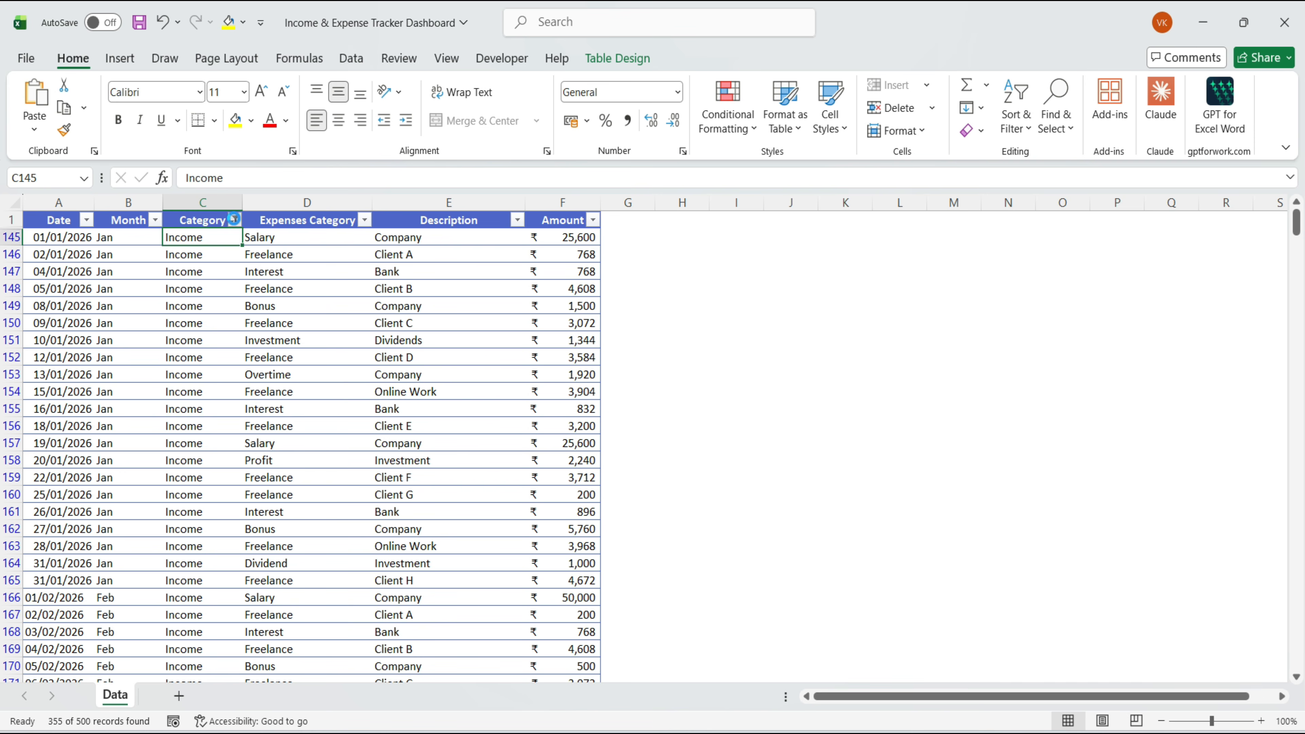
{"action": "left_click", "coordinate": [233, 220]}
{"action": "left_click", "coordinate": [61, 466]}
{"action": "left_click", "coordinate": [168, 616]}
{"action": "left_click_drag", "start_coordinate": [288, 236], "coordinate": [287, 545]}
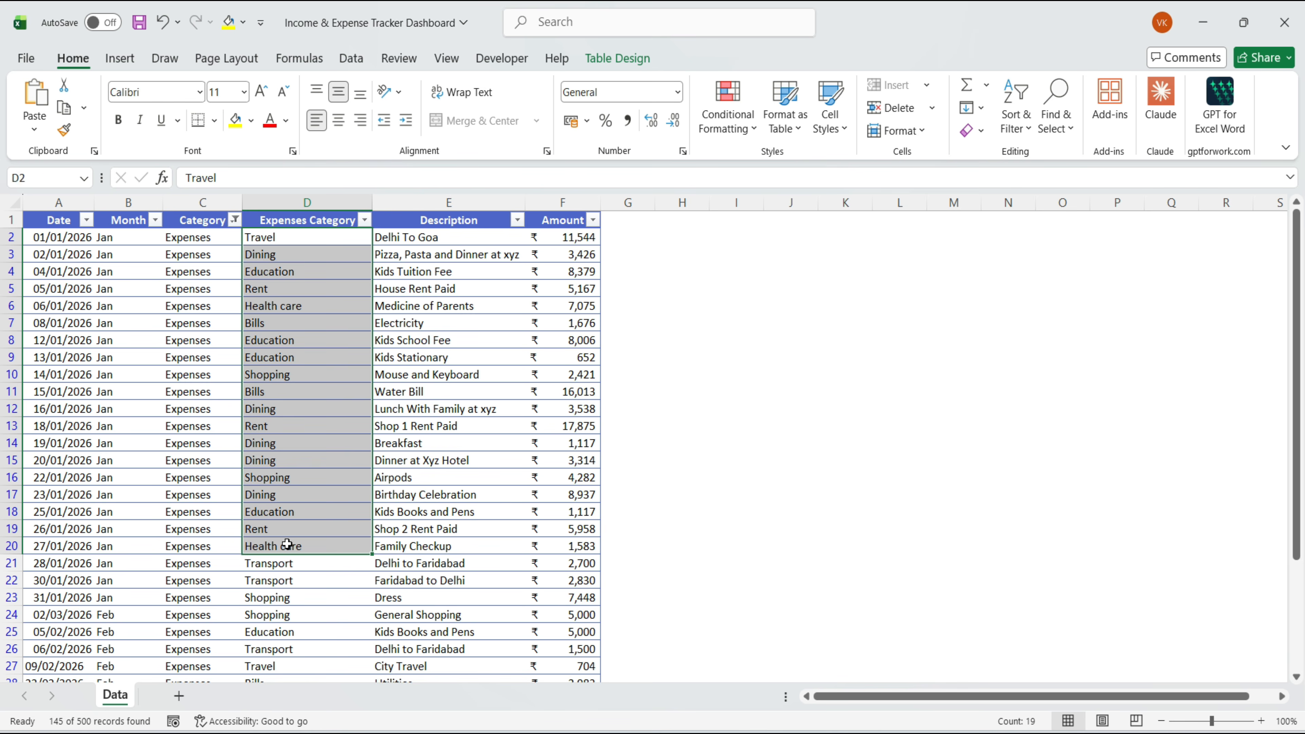
{"action": "left_click", "coordinate": [200, 286]}
Step: Review the entries in the Description column one by one, starting from the first record
{"action": "left_click_drag", "start_coordinate": [401, 237], "coordinate": [434, 599]}
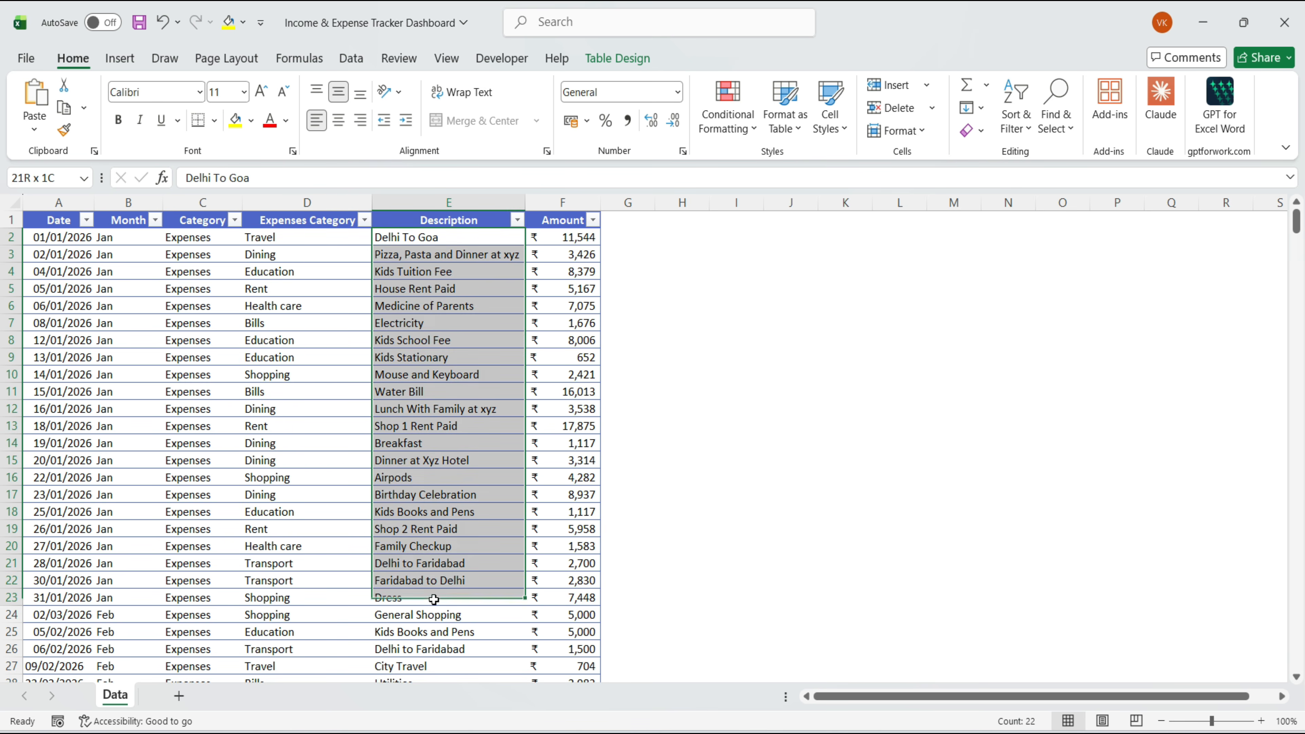
{"action": "left_click", "coordinate": [416, 240]}
{"action": "key", "text": "Down"}
{"action": "key", "text": "Down"}
{"action": "key", "text": "Down"}
{"action": "key", "text": "Down"}
{"action": "key", "text": "Down"}
{"action": "key", "text": "Down"}
{"action": "key", "text": "Down"}
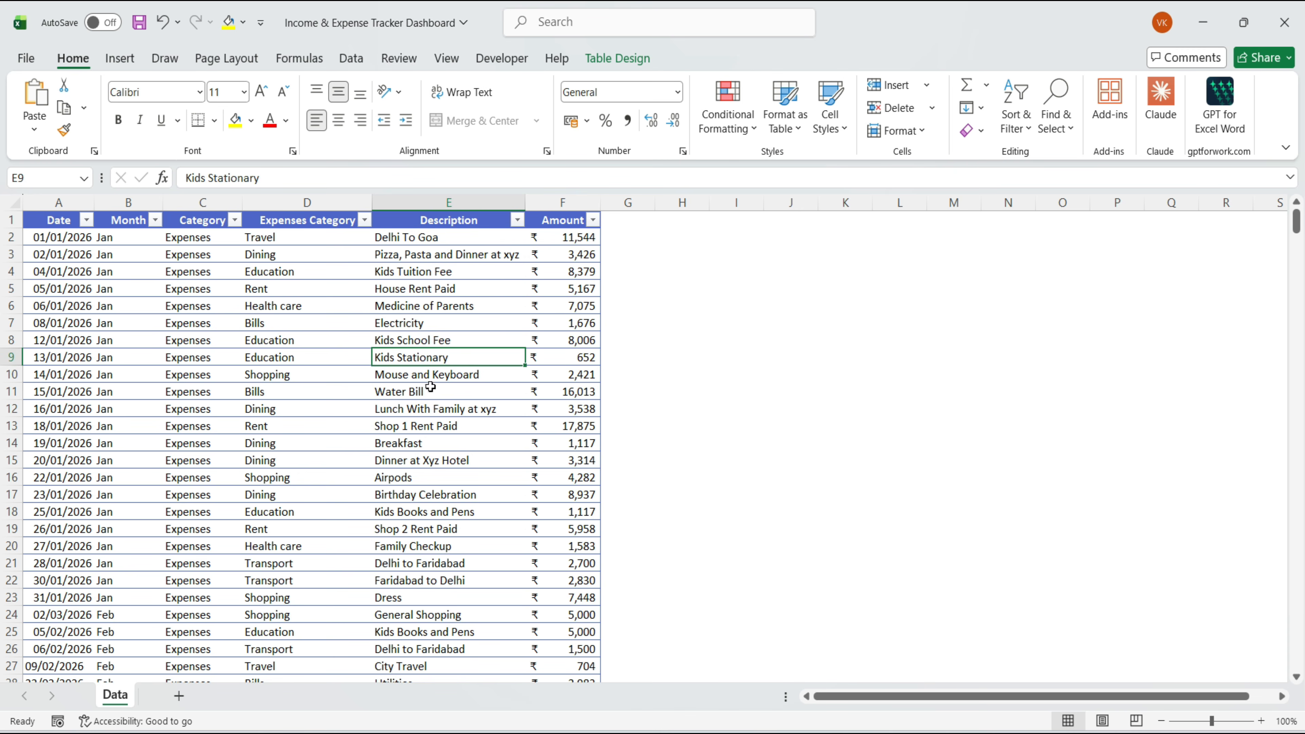
Step: Review the Amount column and the overall layout of the data table from Date to Amount
{"action": "left_click", "coordinate": [561, 240]}
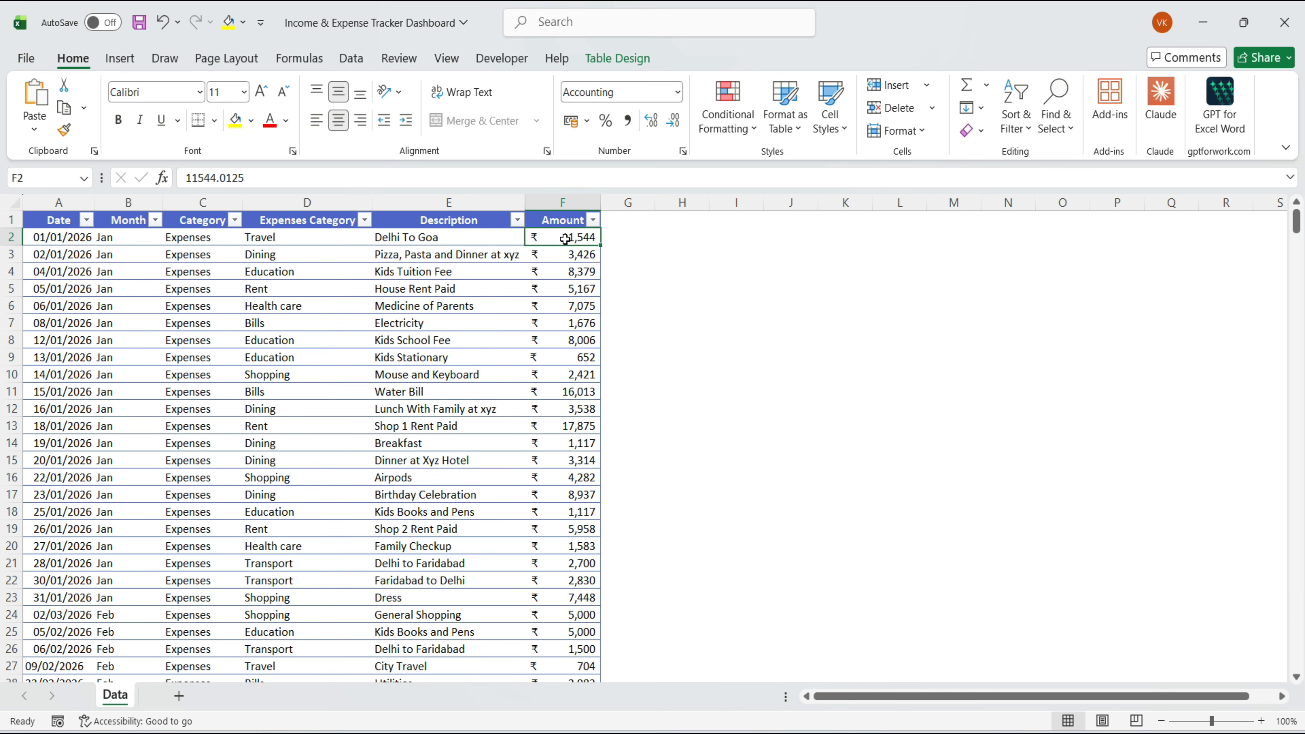
{"action": "left_click_drag", "start_coordinate": [553, 240], "coordinate": [549, 427]}
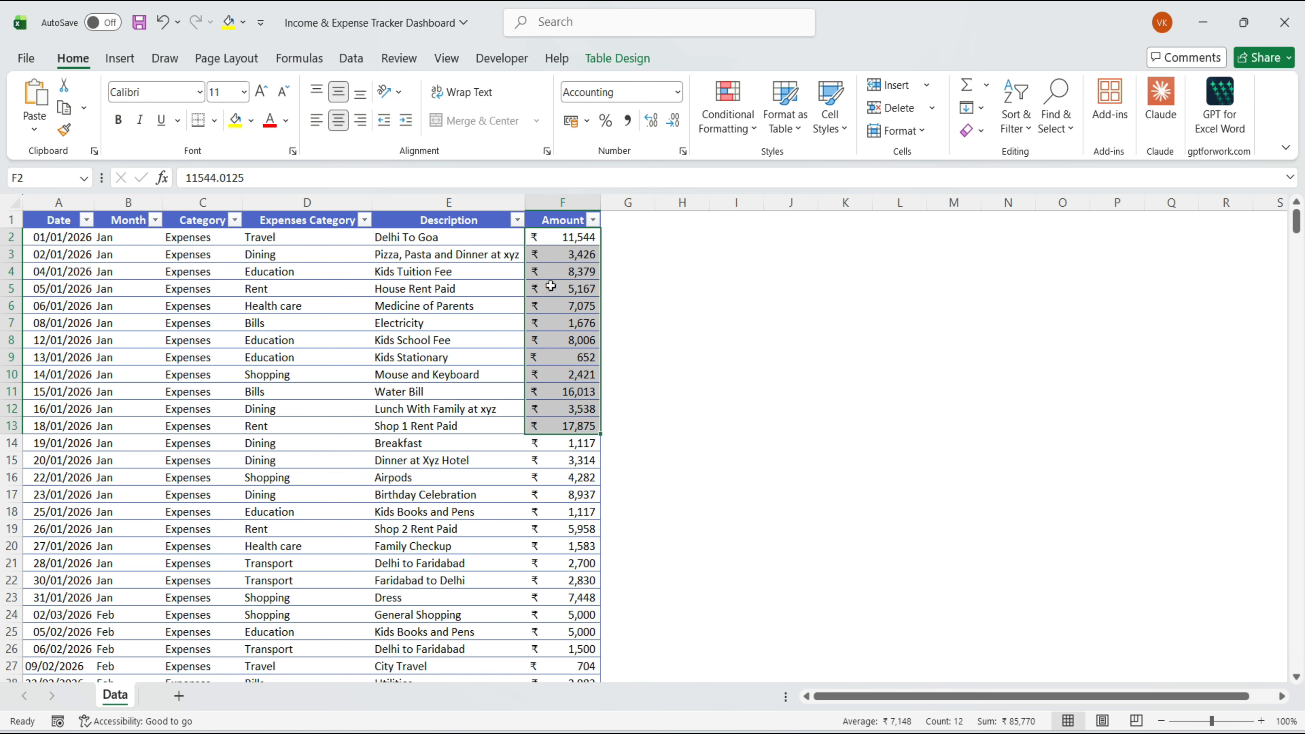
{"action": "left_click", "coordinate": [546, 237]}
{"action": "left_click", "coordinate": [557, 261]}
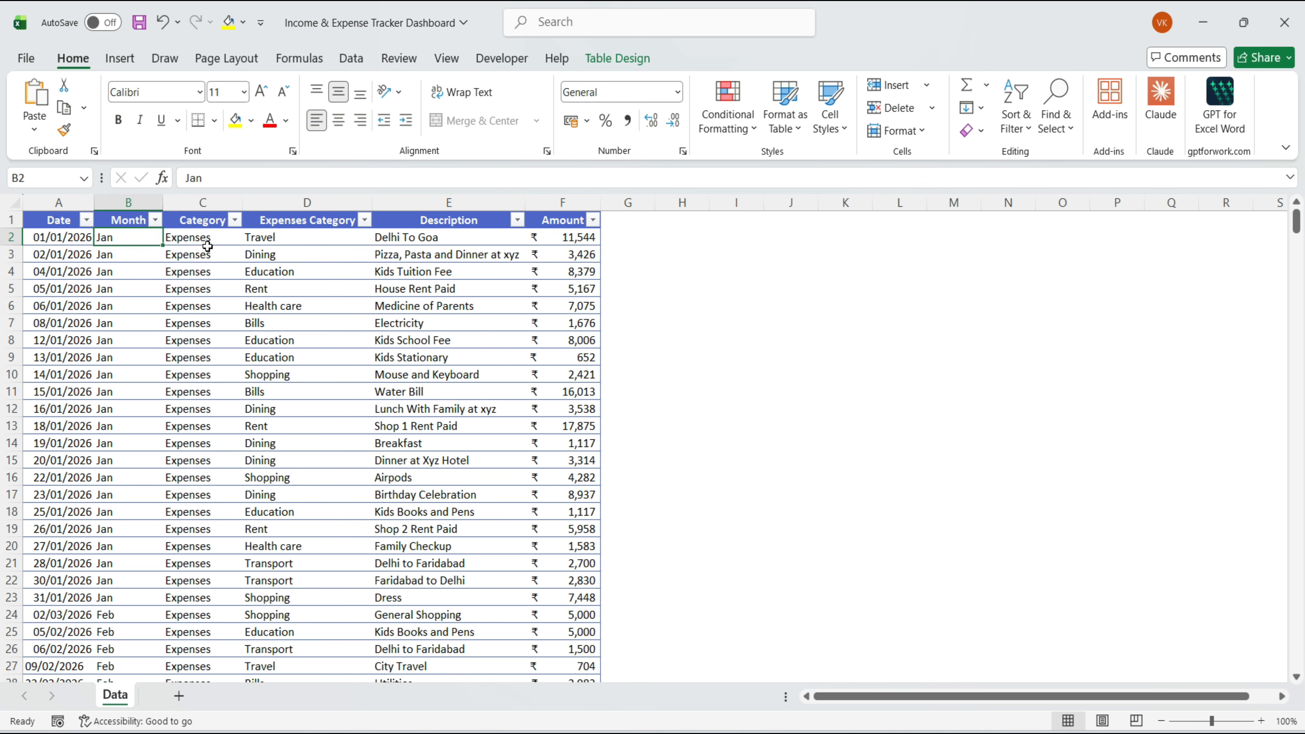
{"action": "left_click", "coordinate": [209, 243]}
{"action": "left_click", "coordinate": [250, 240]}
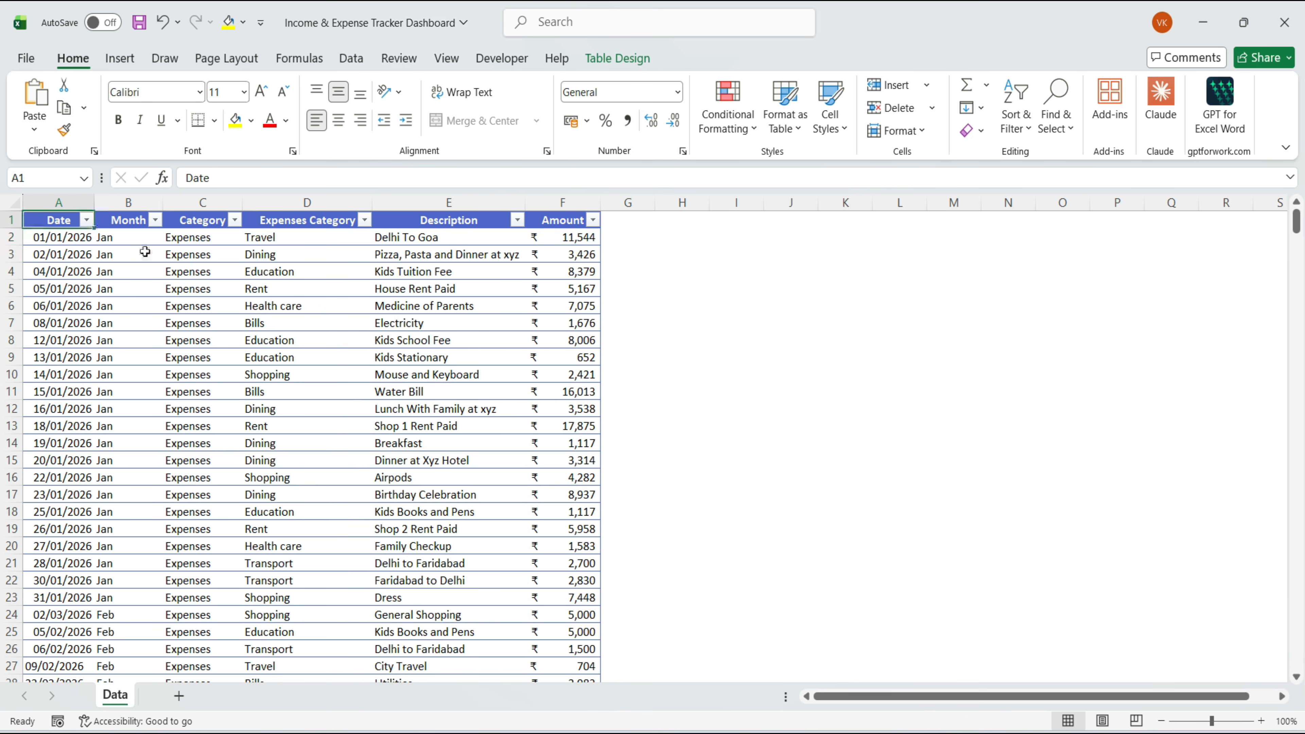
{"action": "left_click_drag", "start_coordinate": [59, 221], "coordinate": [572, 677]}
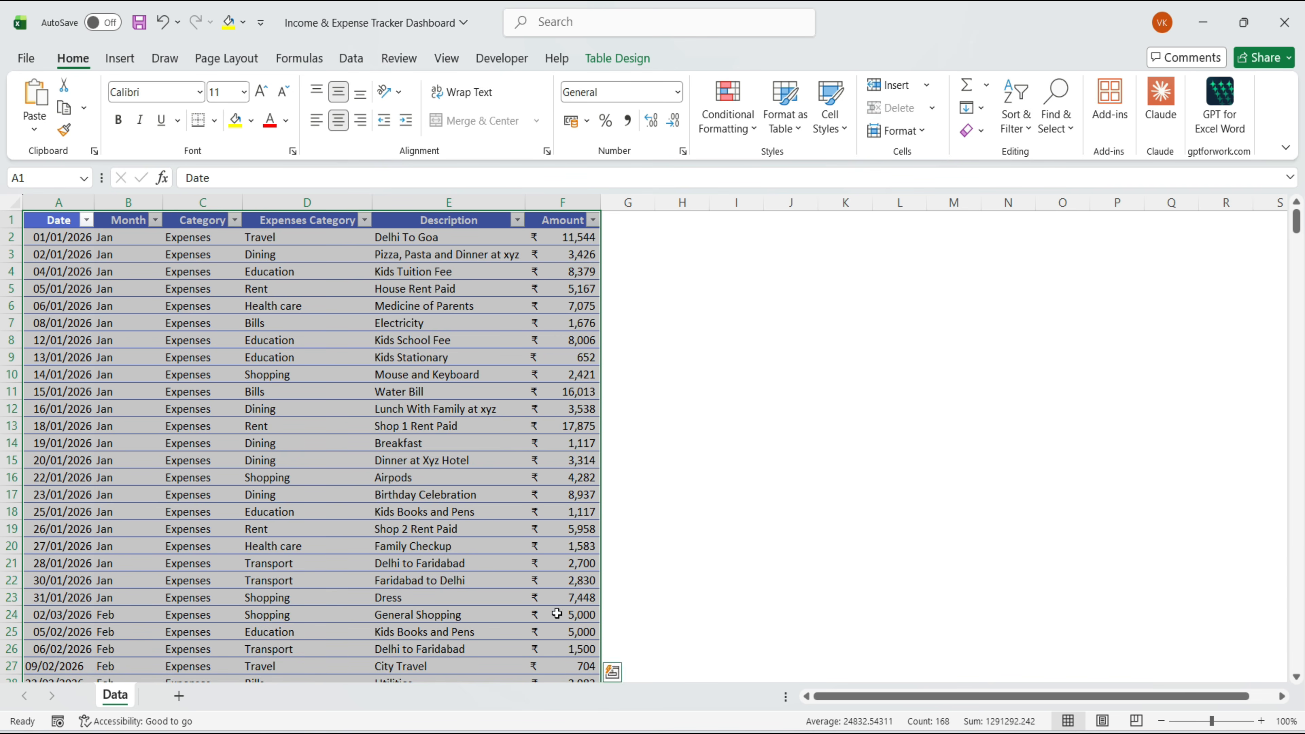
{"action": "left_click", "coordinate": [434, 326]}
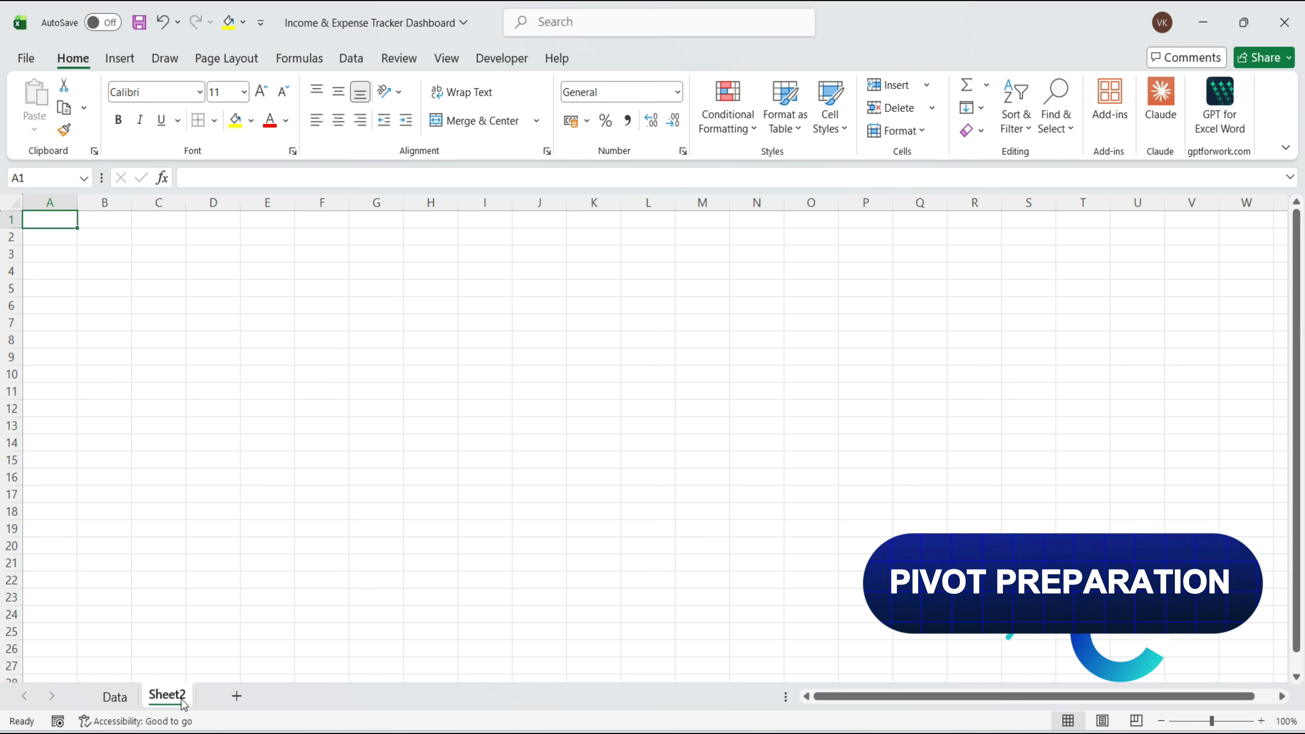
Step: Rename Sheet2 as Pivot
{"action": "type", "text": "Pivot"}
{"action": "key", "text": "Return"}
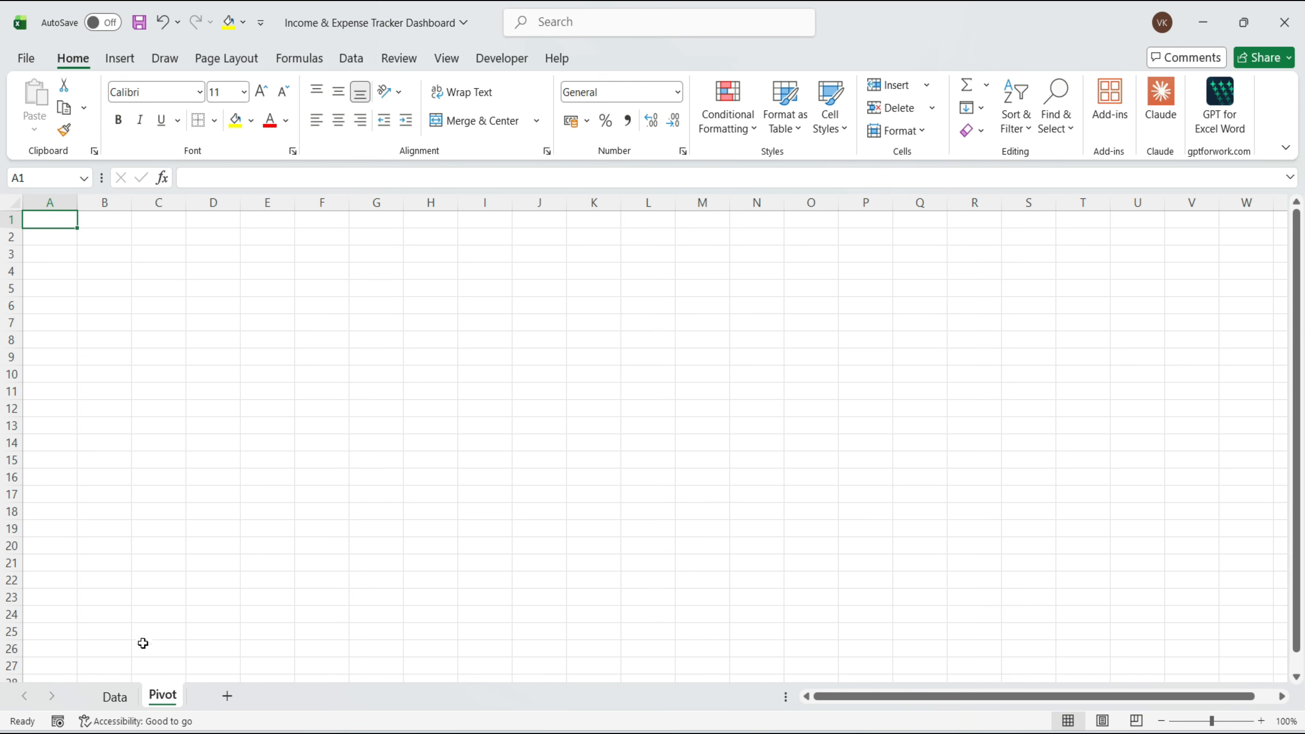
Step: Insert a PivotTable from Table1 at cell A1 of the existing Pivot sheet and hide that sheet's gridlines
{"action": "left_click", "coordinate": [122, 701]}
{"action": "left_click", "coordinate": [427, 268]}
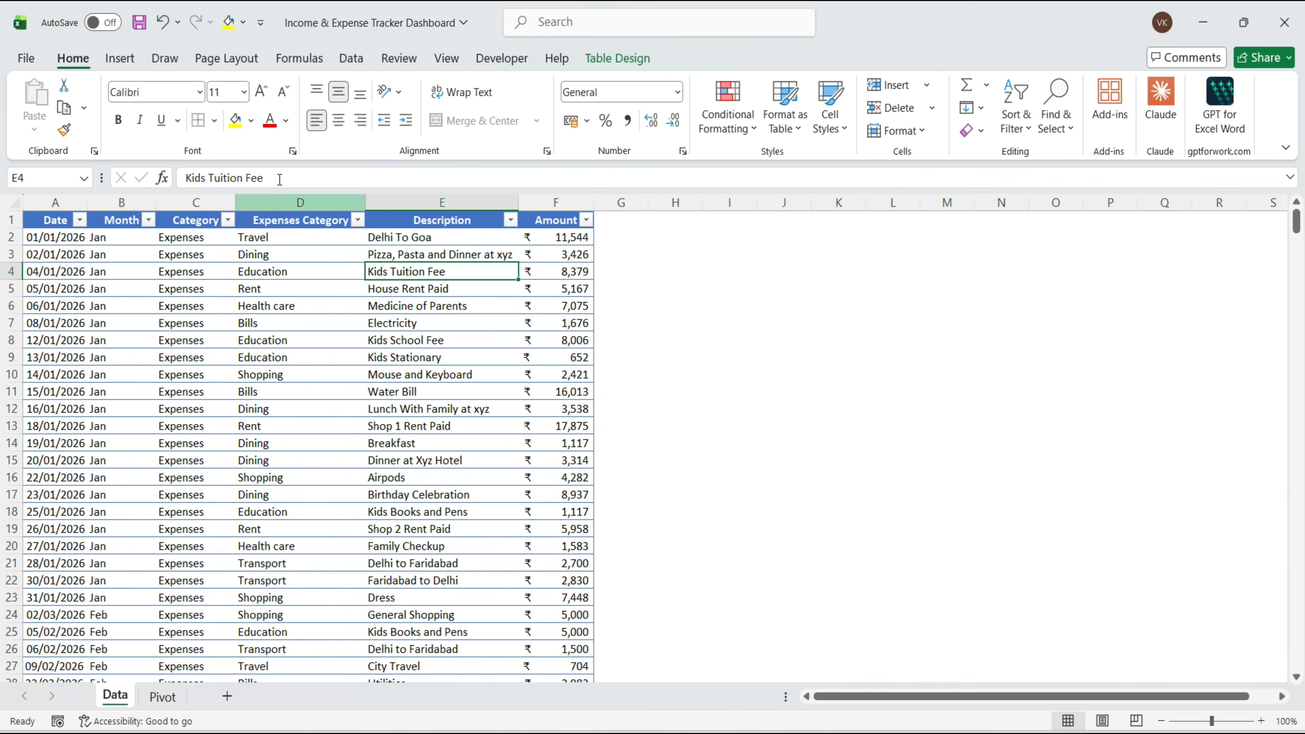
{"action": "left_click", "coordinate": [124, 62]}
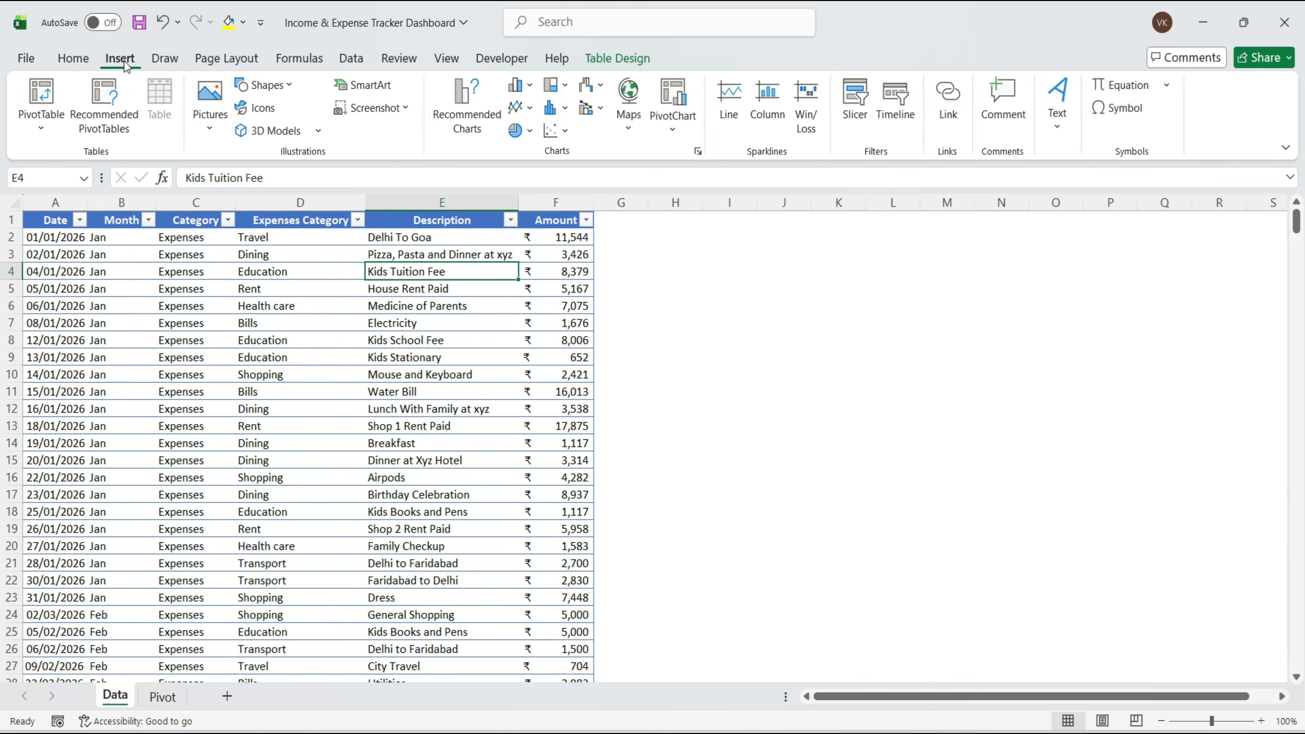
{"action": "left_click", "coordinate": [43, 106]}
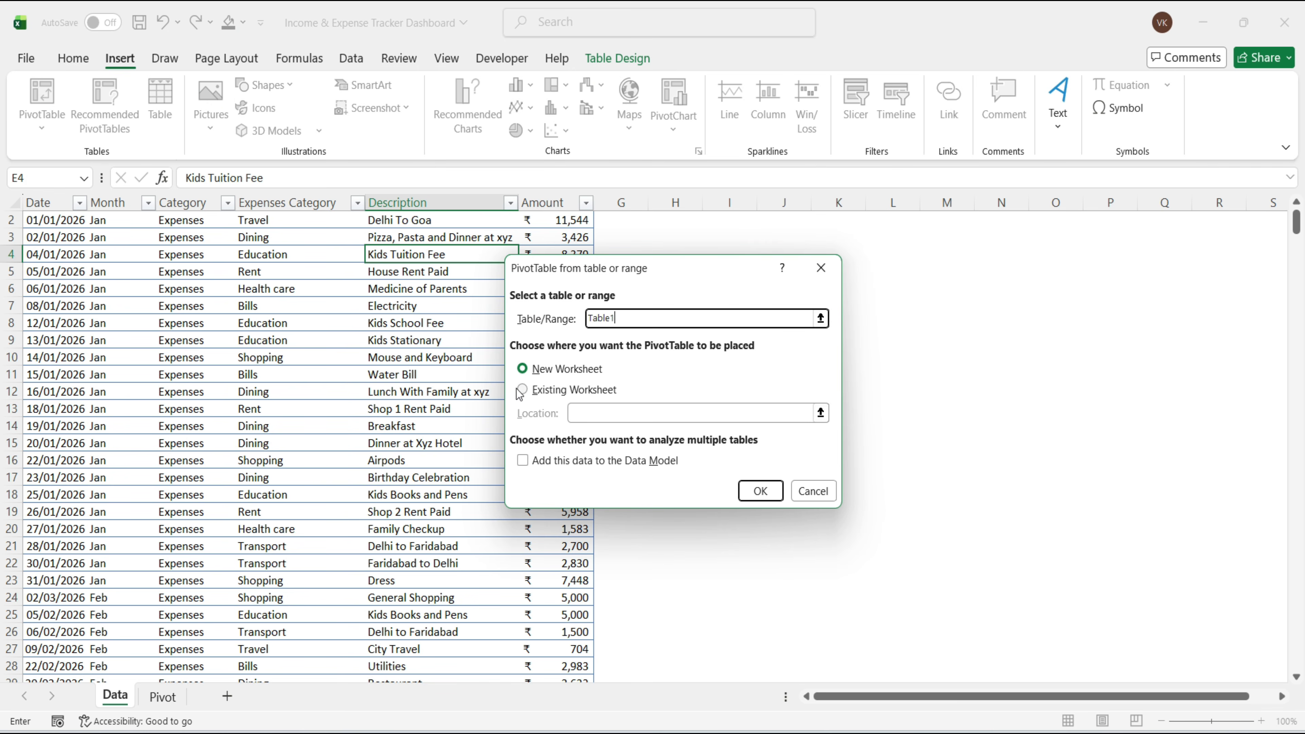
{"action": "left_click", "coordinate": [523, 391]}
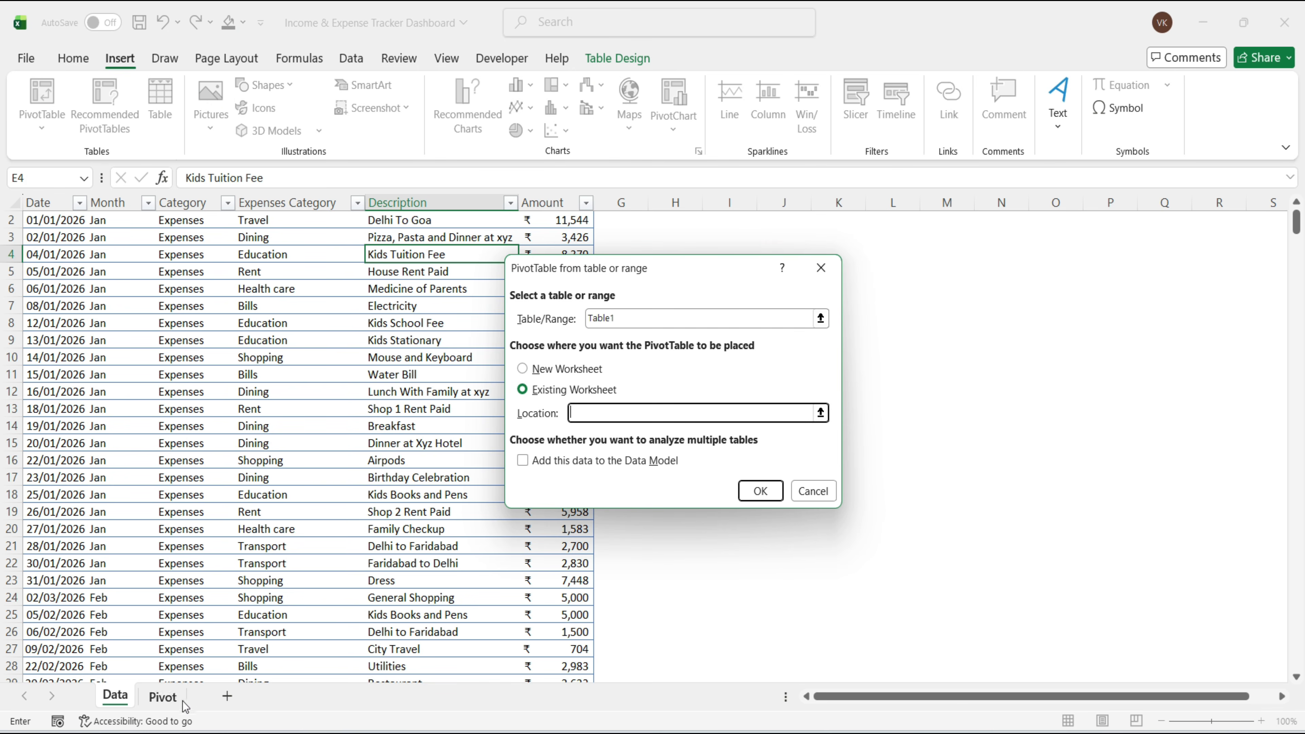
{"action": "left_click", "coordinate": [165, 696]}
{"action": "left_click", "coordinate": [759, 493]}
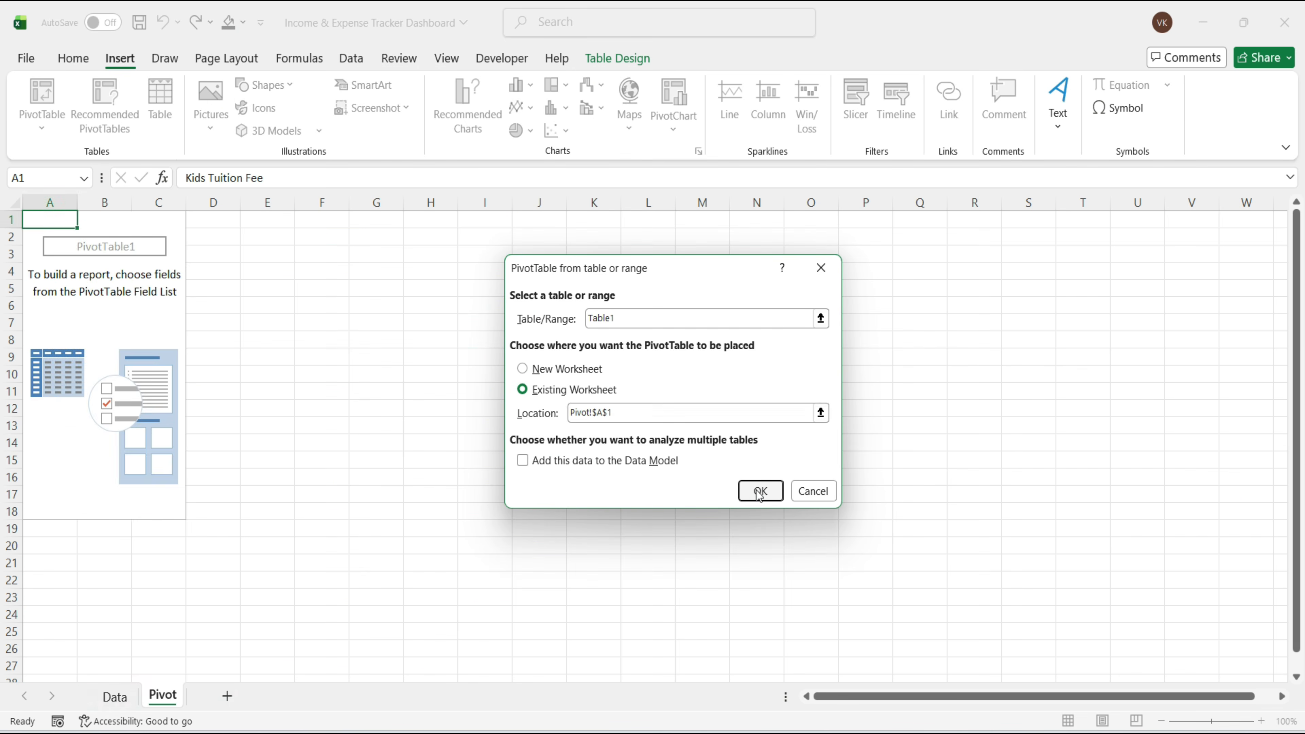
{"action": "left_click", "coordinate": [446, 57]}
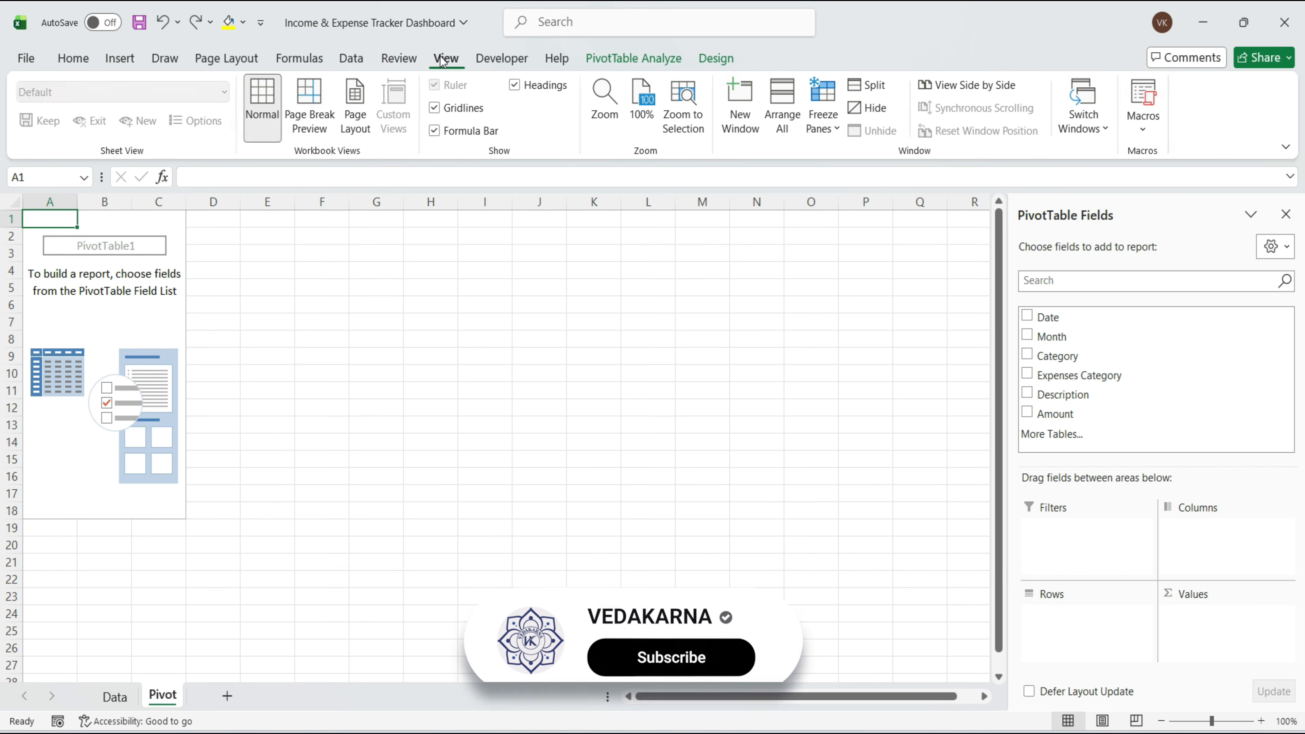
{"action": "left_click", "coordinate": [436, 108]}
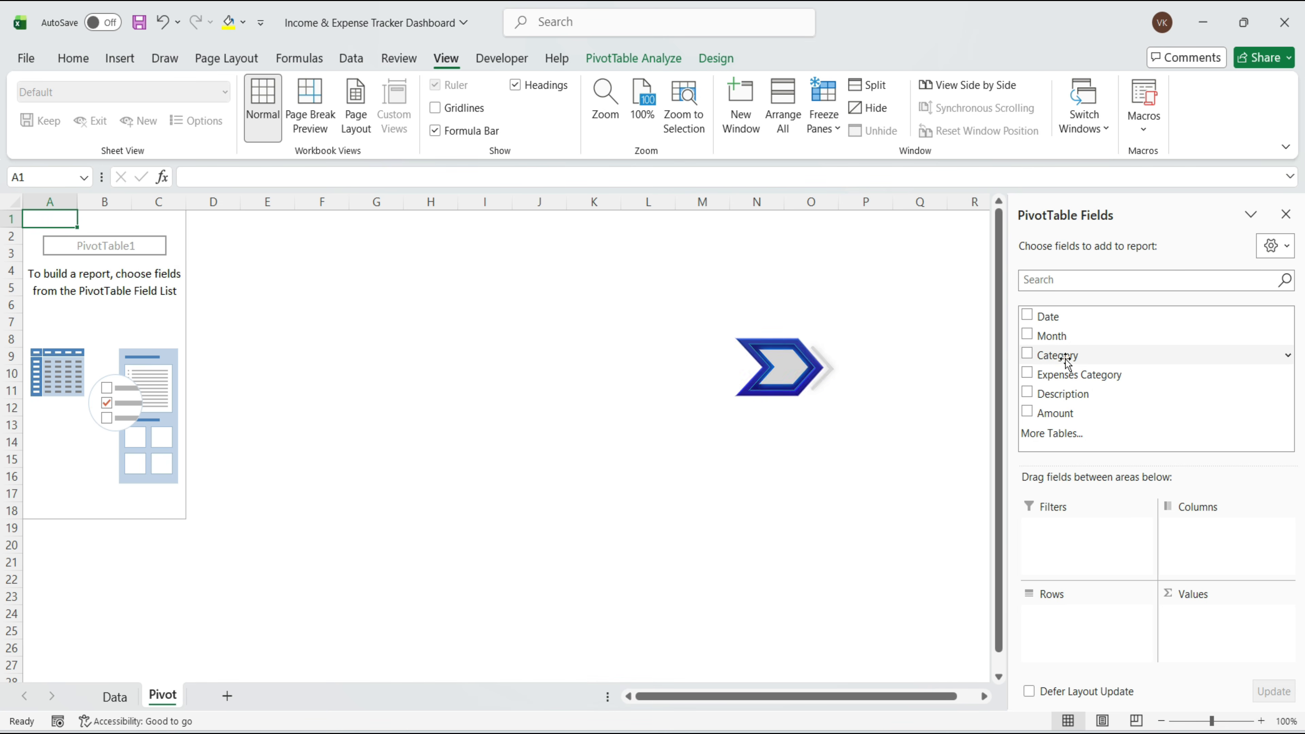
Step: Lay out the PivotTable with Category as filter, Expenses Category as rows and the sum of Amount as values
{"action": "left_click_drag", "start_coordinate": [1054, 356], "coordinate": [1074, 548]}
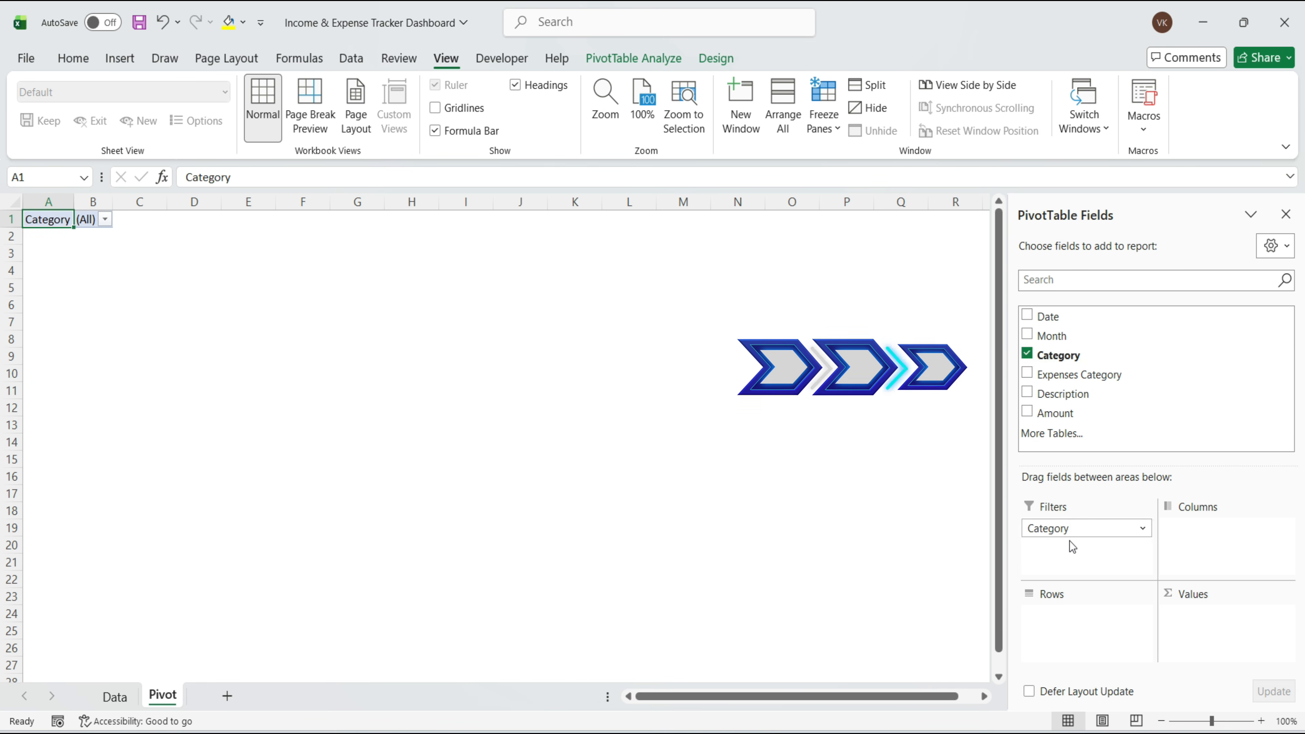
{"action": "left_click_drag", "start_coordinate": [1075, 376], "coordinate": [1083, 616]}
{"action": "left_click_drag", "start_coordinate": [1043, 413], "coordinate": [1182, 617]}
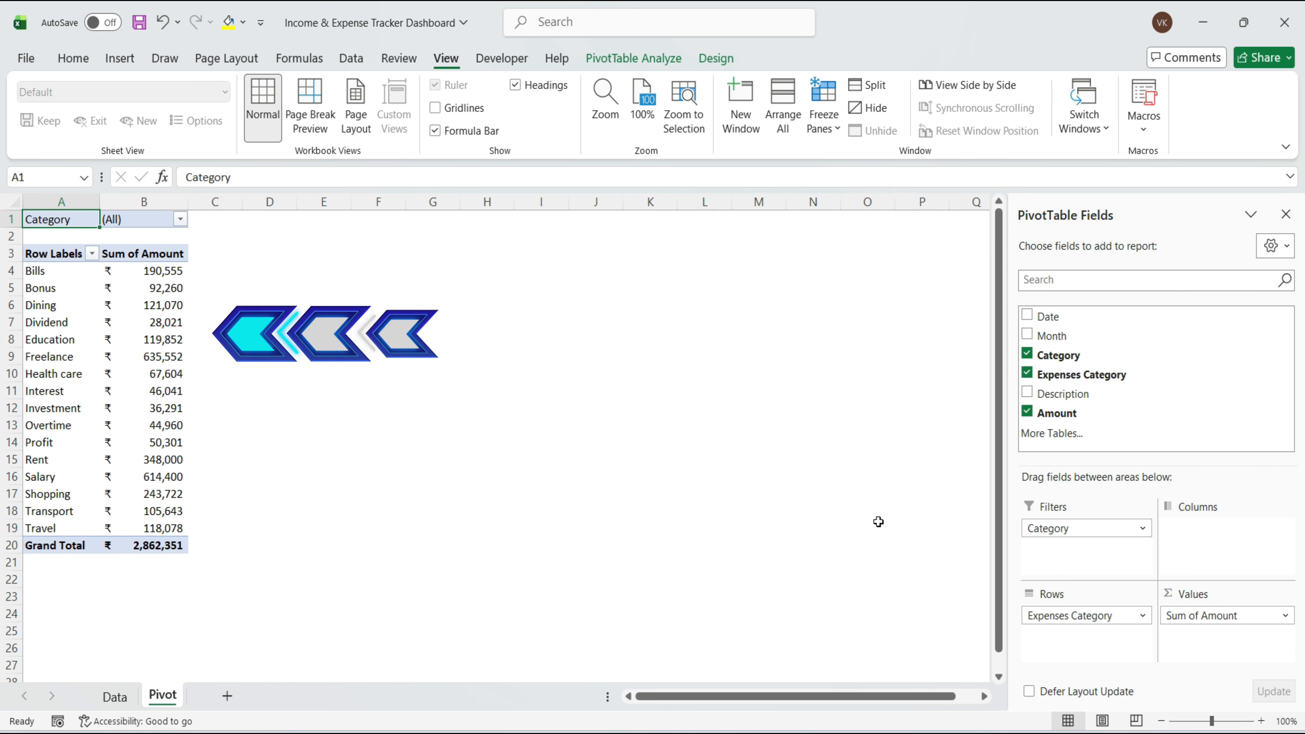
Step: Filter the PivotTable's Category field to Income
{"action": "left_click", "coordinate": [172, 222]}
{"action": "left_click", "coordinate": [181, 221]}
{"action": "left_click", "coordinate": [39, 295]}
{"action": "left_click", "coordinate": [133, 451]}
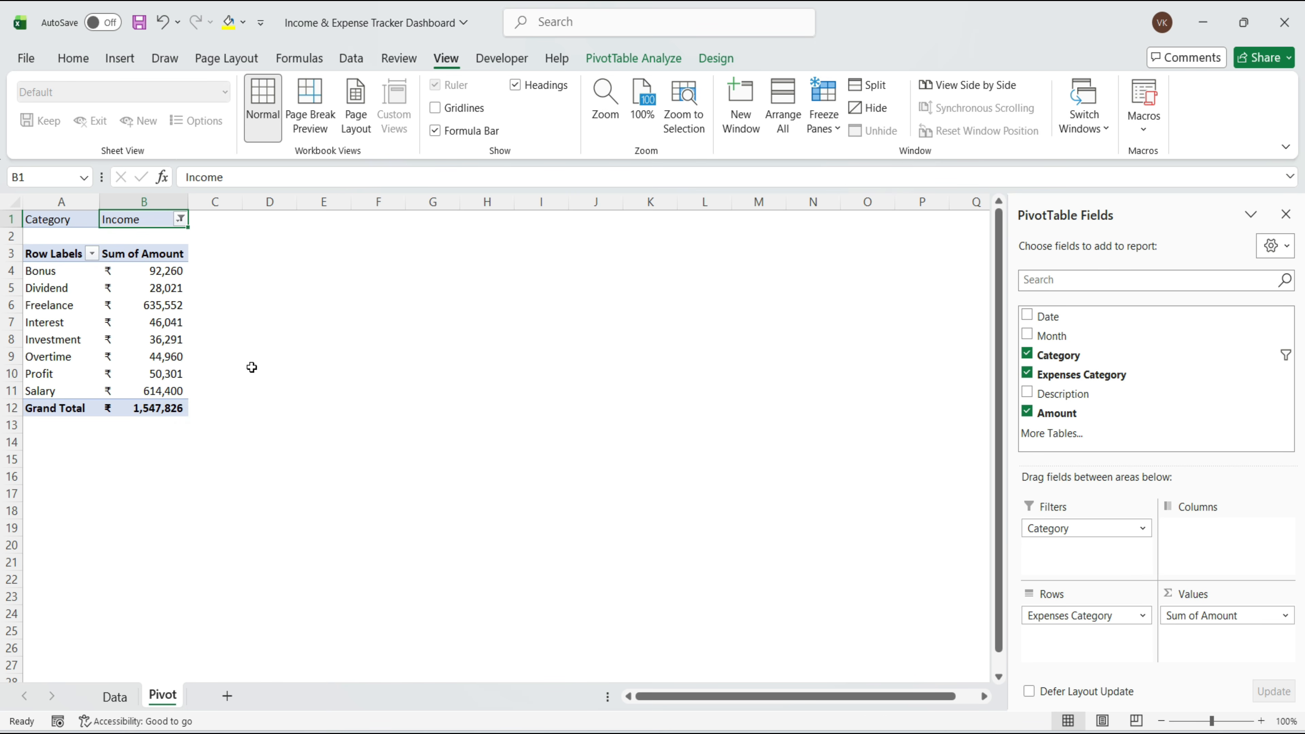
Step: Copy the whole Income PivotTable, including its filter, to cell D1 and fit the width of column E
{"action": "left_click_drag", "start_coordinate": [51, 219], "coordinate": [175, 409]}
{"action": "key", "text": "ctrl+c"}
{"action": "left_click", "coordinate": [270, 230]}
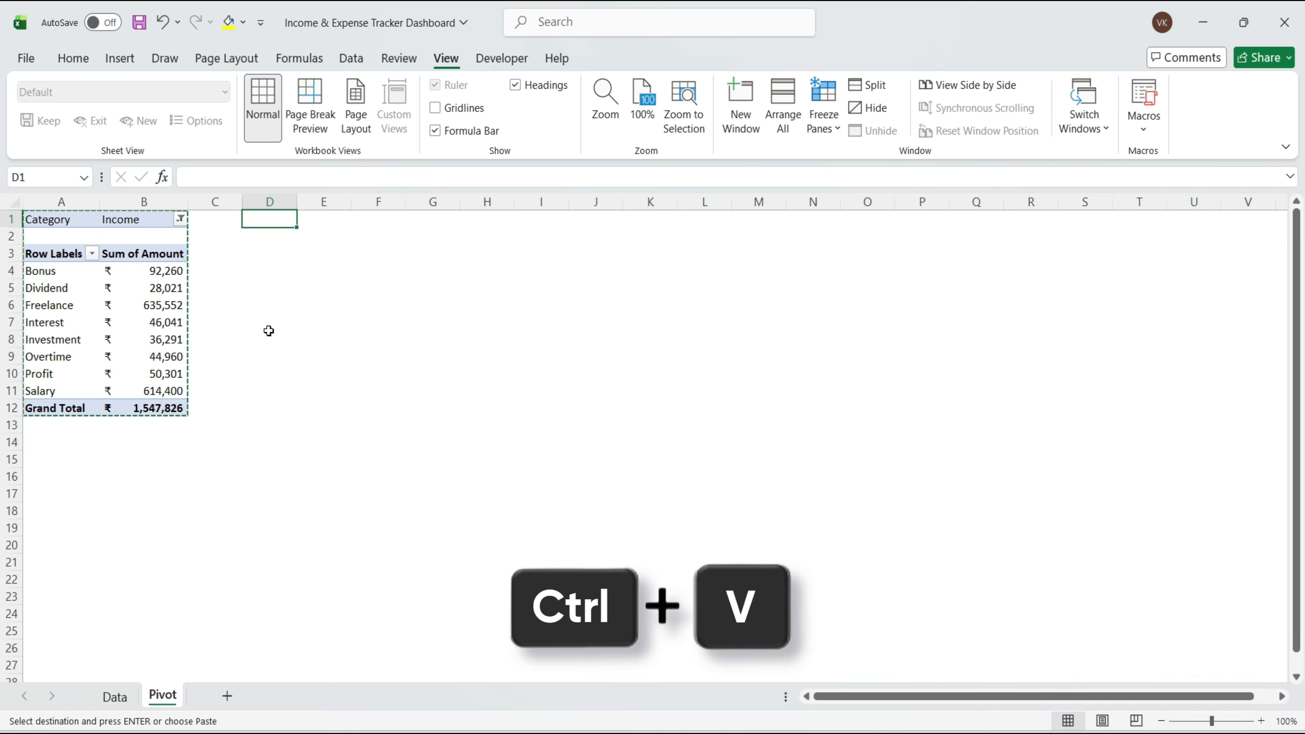
{"action": "key", "text": "ctrl+v"}
{"action": "double_click", "coordinate": [351, 199]}
Step: Filter the copied PivotTable's Category field to Expenses and check the grand totals of both PivotTables
{"action": "left_click", "coordinate": [356, 252]}
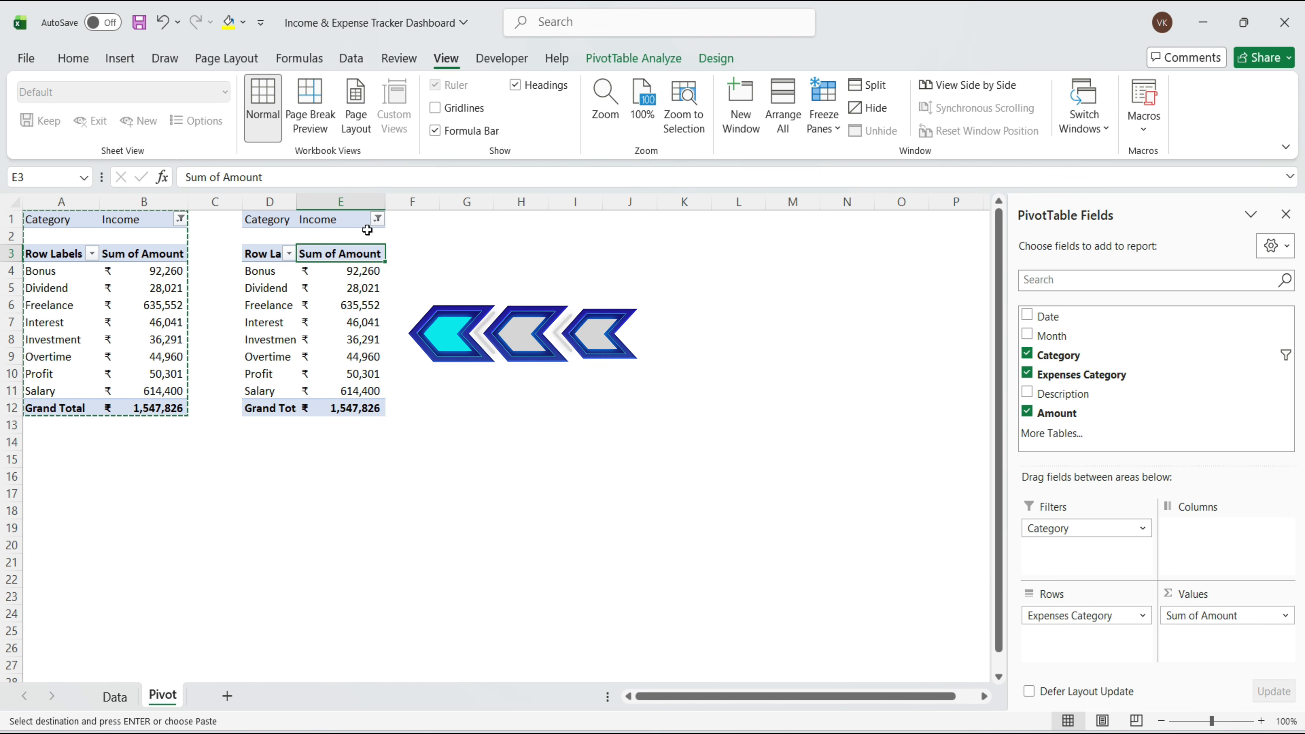
{"action": "left_click", "coordinate": [377, 220]}
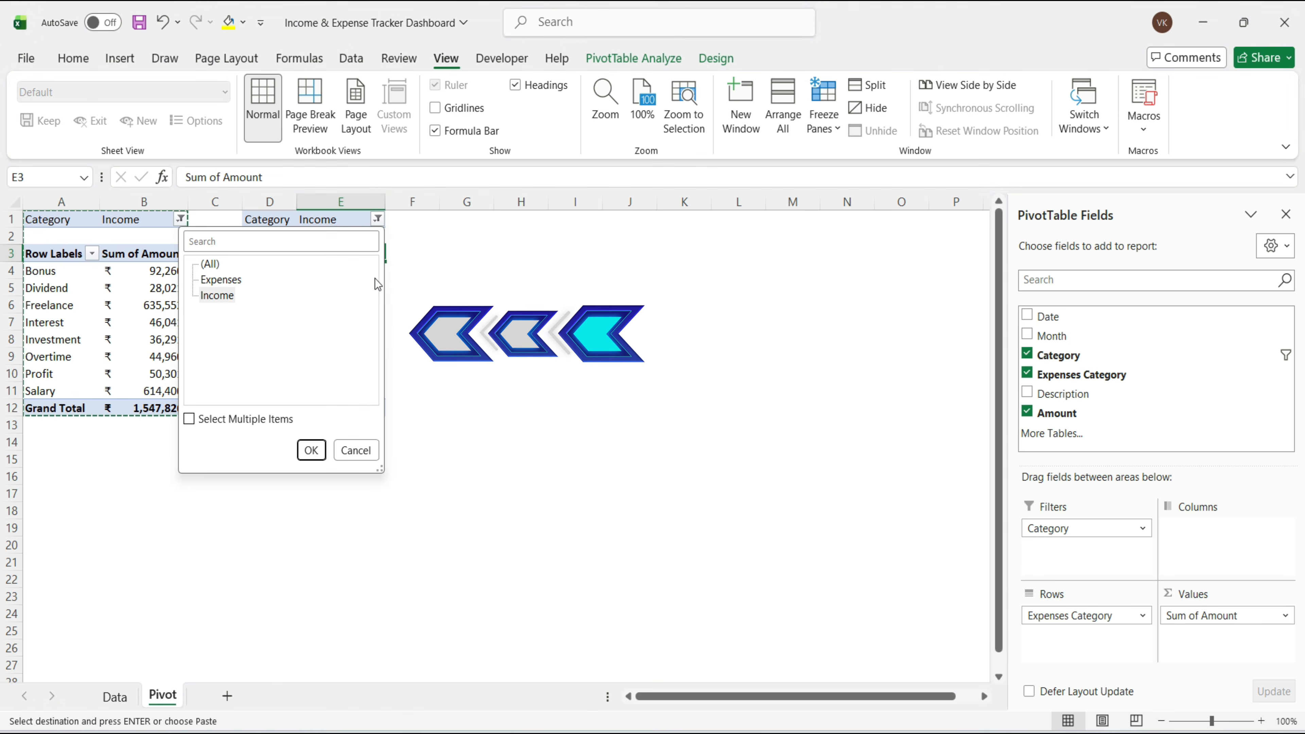
{"action": "left_click", "coordinate": [221, 280]}
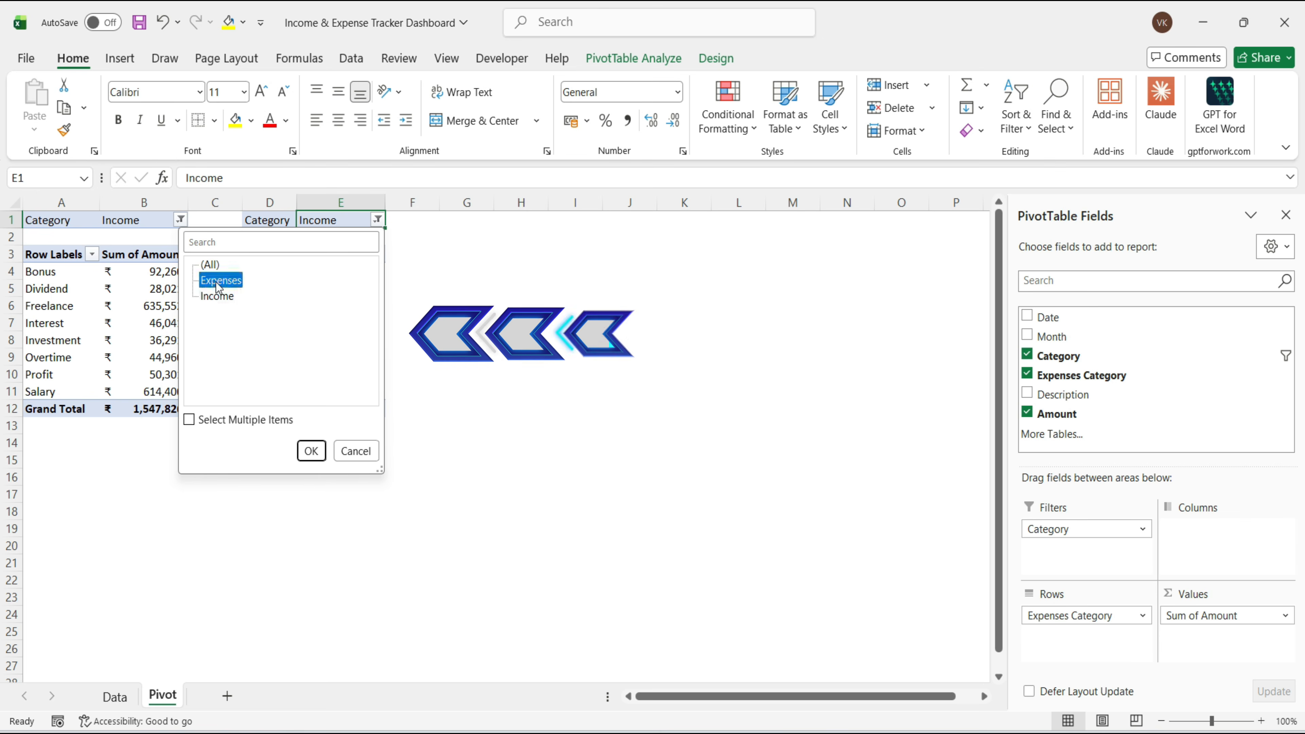
{"action": "left_click", "coordinate": [311, 452]}
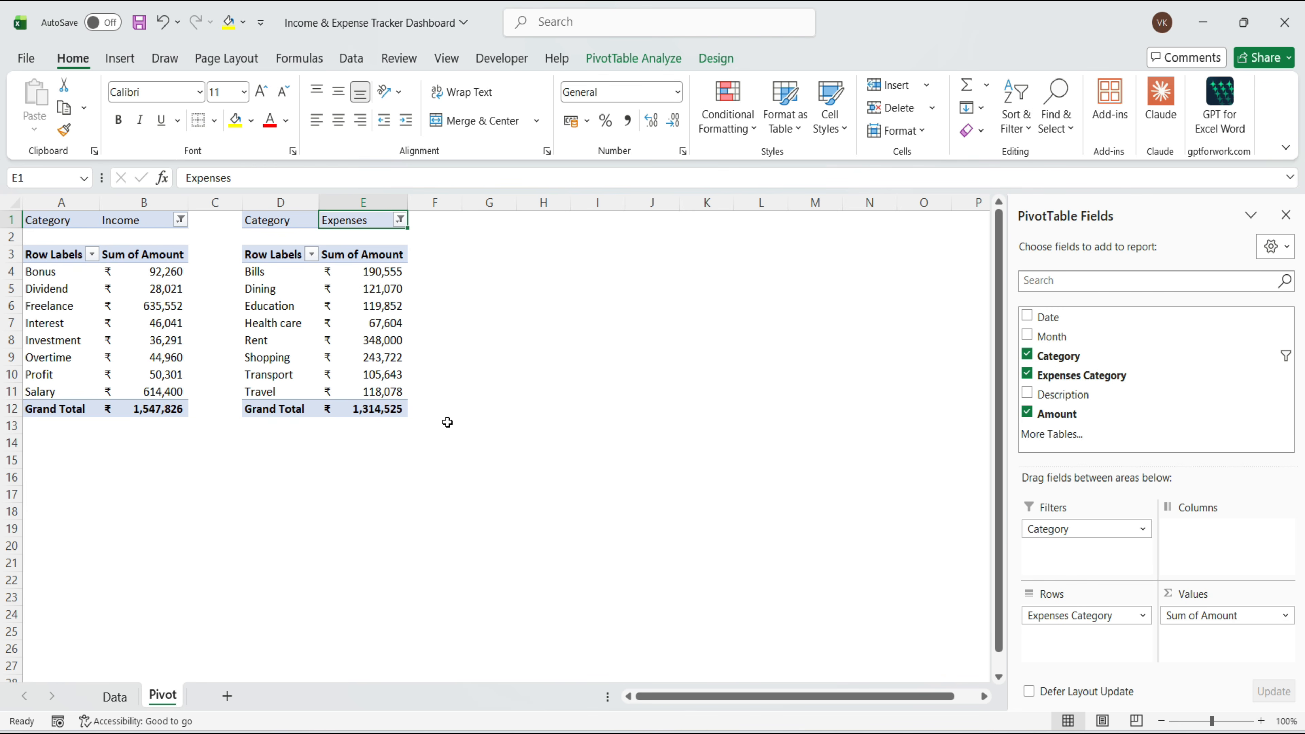
{"action": "left_click", "coordinate": [145, 411]}
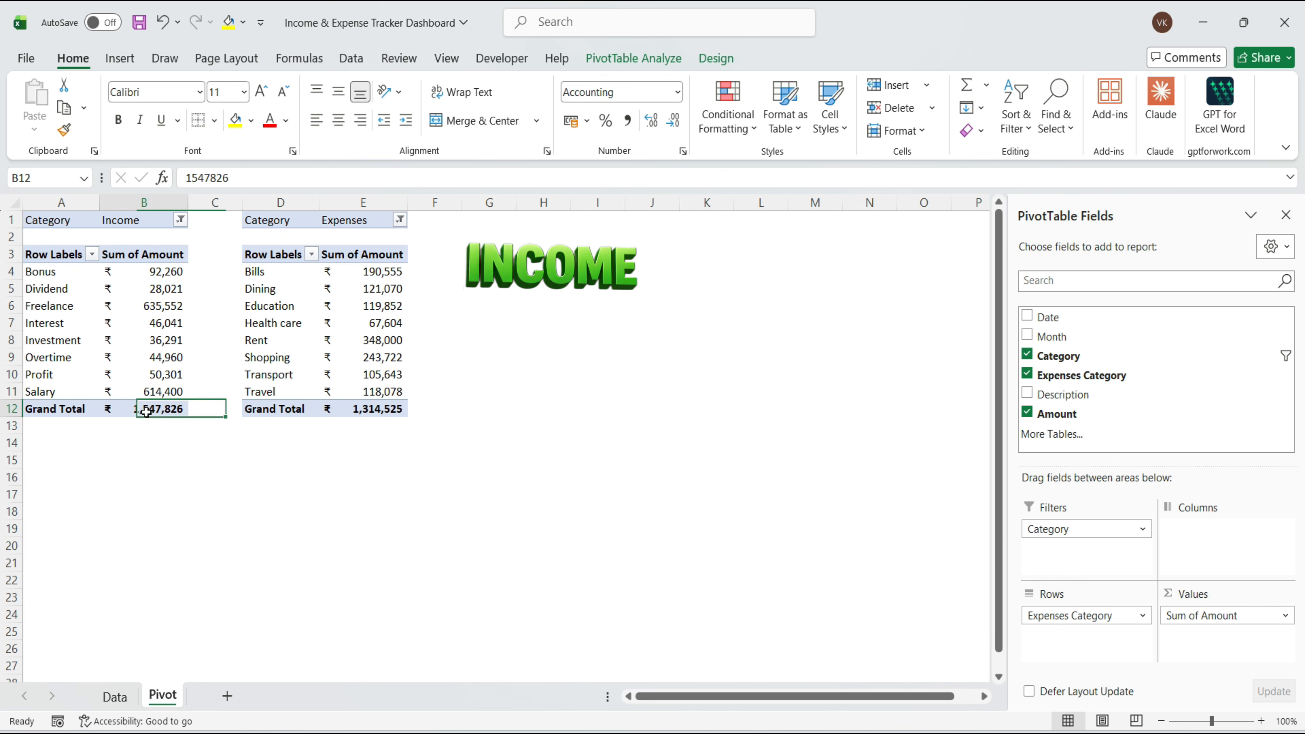
{"action": "left_click", "coordinate": [366, 410]}
{"action": "left_click", "coordinate": [439, 426]}
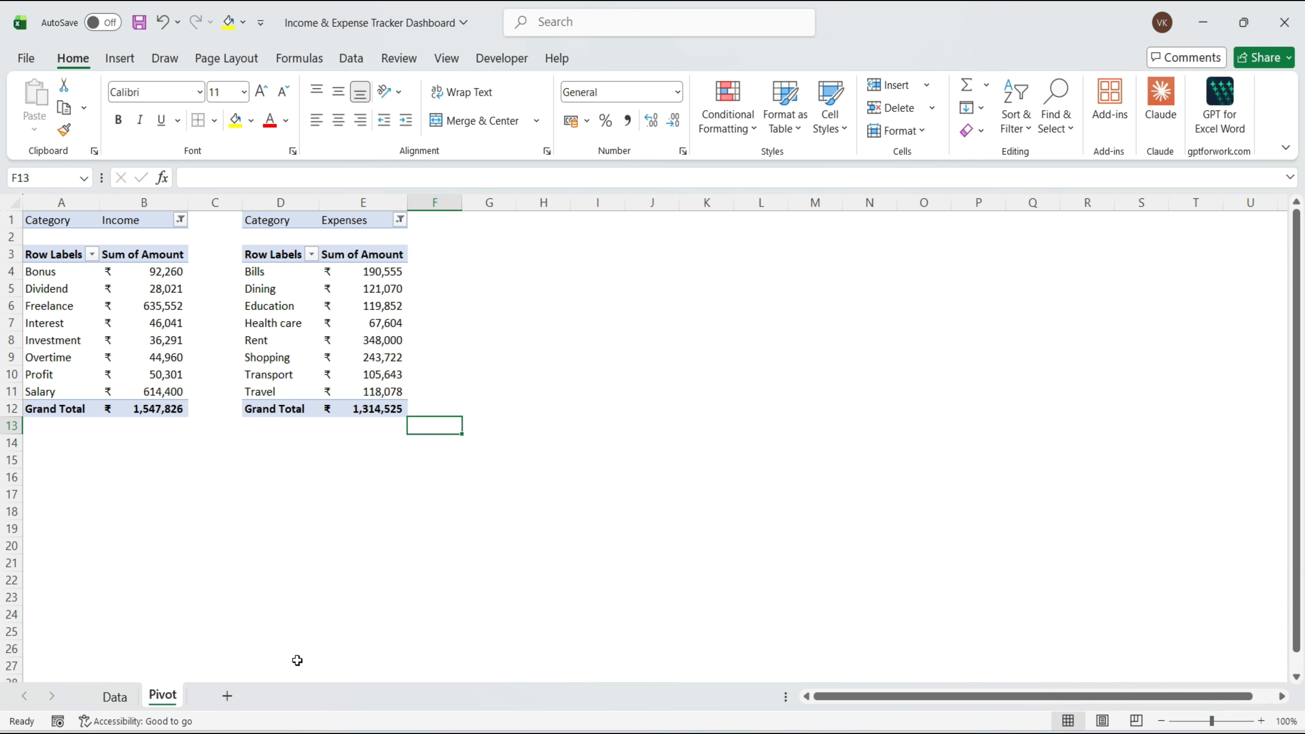
Step: Add a new sheet after Pivot and name it Dashboard
{"action": "left_click", "coordinate": [227, 696]}
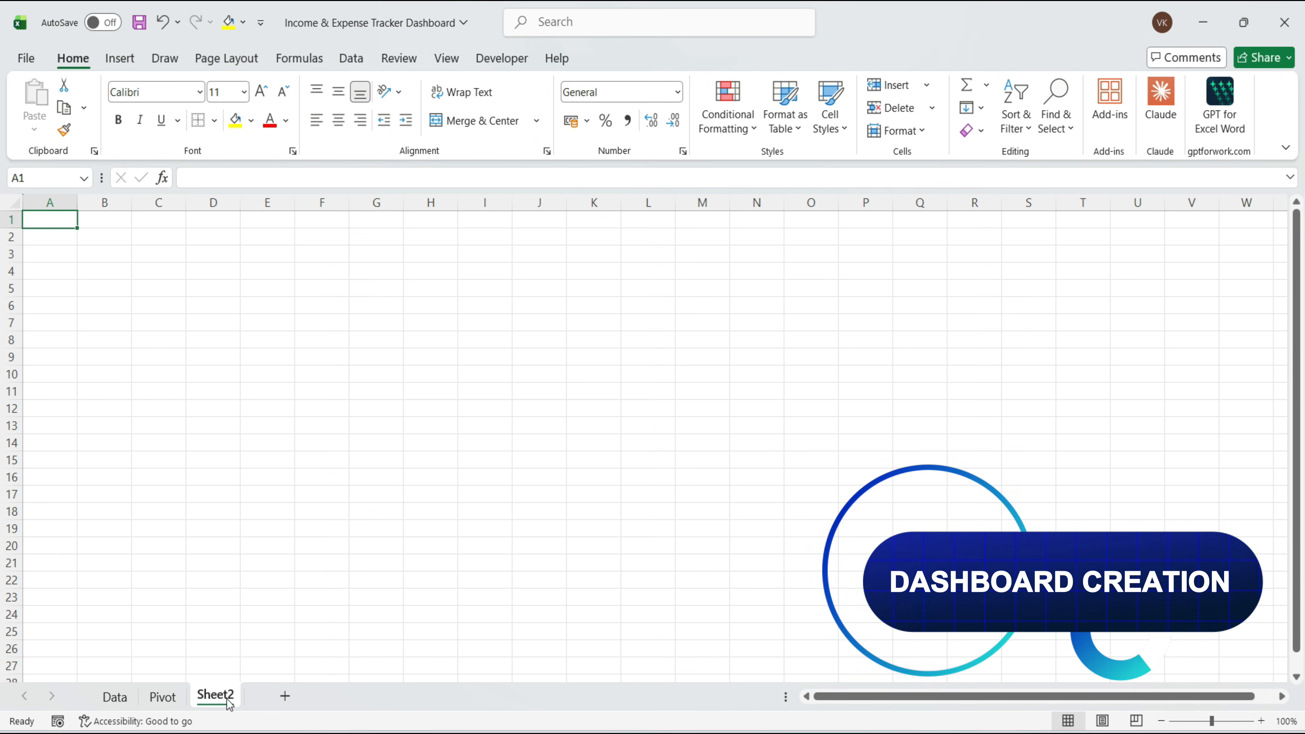
{"action": "double_click", "coordinate": [229, 697]}
{"action": "type", "text": "Dashboard"}
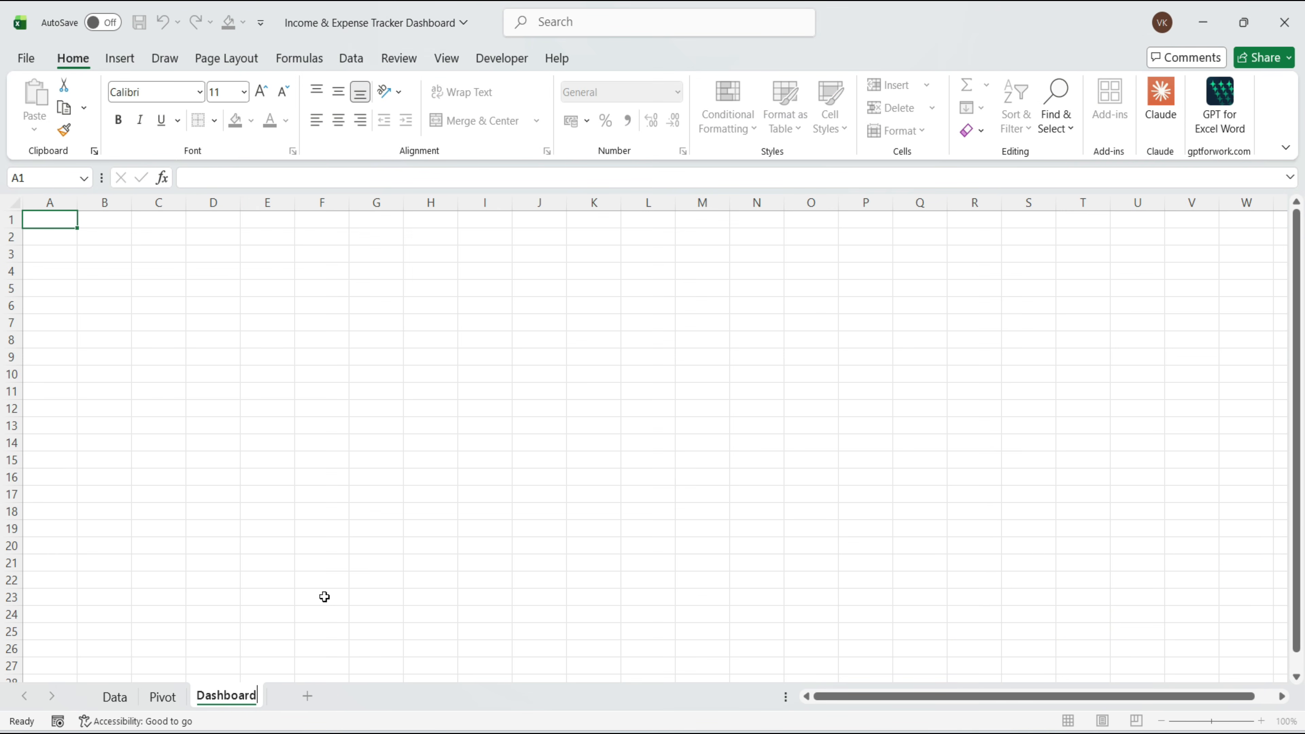
{"action": "left_click", "coordinate": [159, 391]}
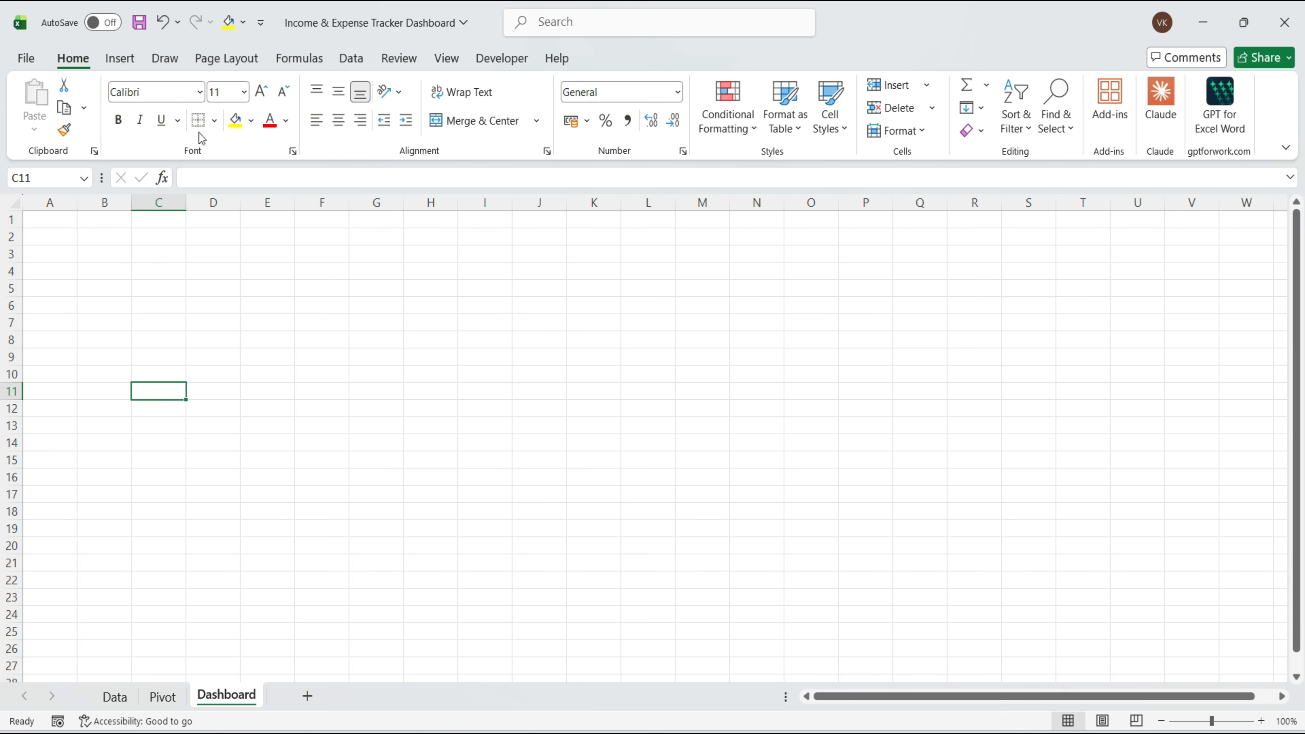
Step: Change the workbook's theme colors to Slipstream
{"action": "left_click", "coordinate": [231, 60]}
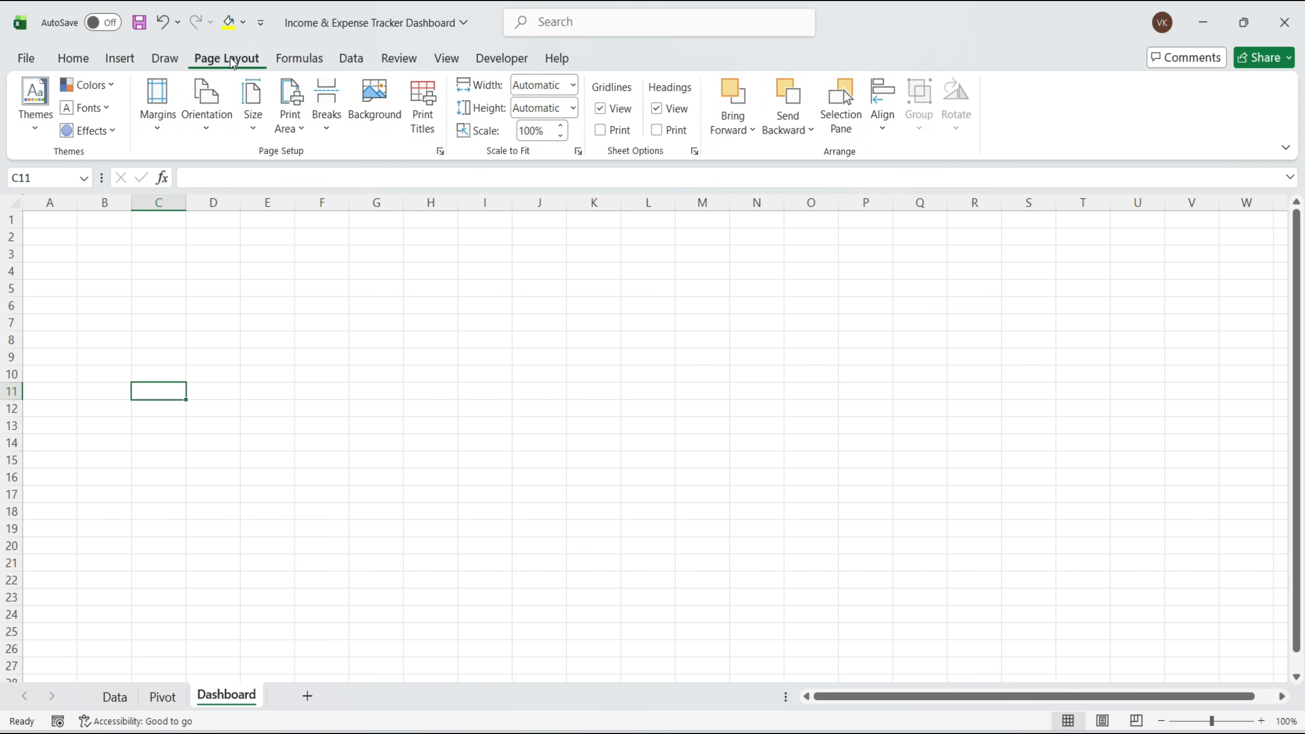
{"action": "left_click", "coordinate": [115, 89]}
{"action": "scroll", "coordinate": [248, 495], "scroll_direction": "down", "scroll_amount": 1}
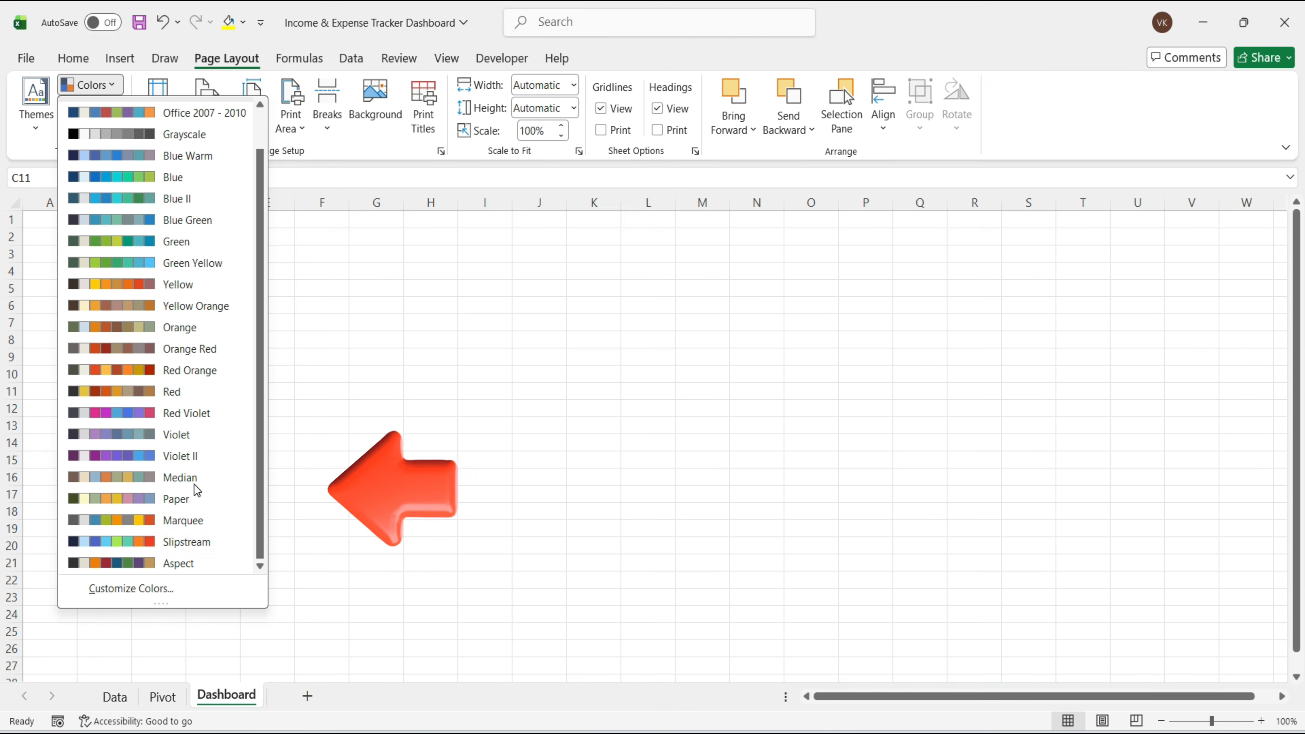
{"action": "left_click", "coordinate": [123, 542]}
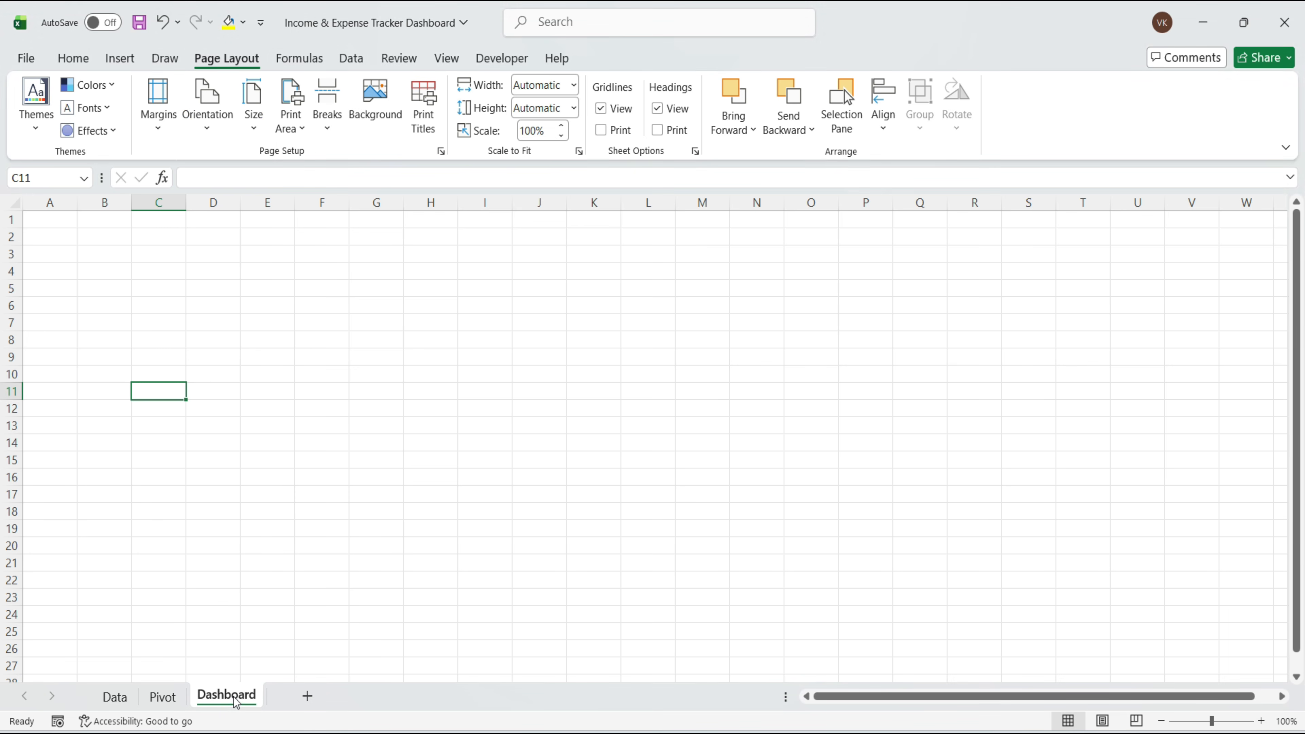
Step: Give the Dashboard sheet tab a green color
{"action": "right_click", "coordinate": [236, 702]}
{"action": "mouse_move", "coordinate": [298, 606]}
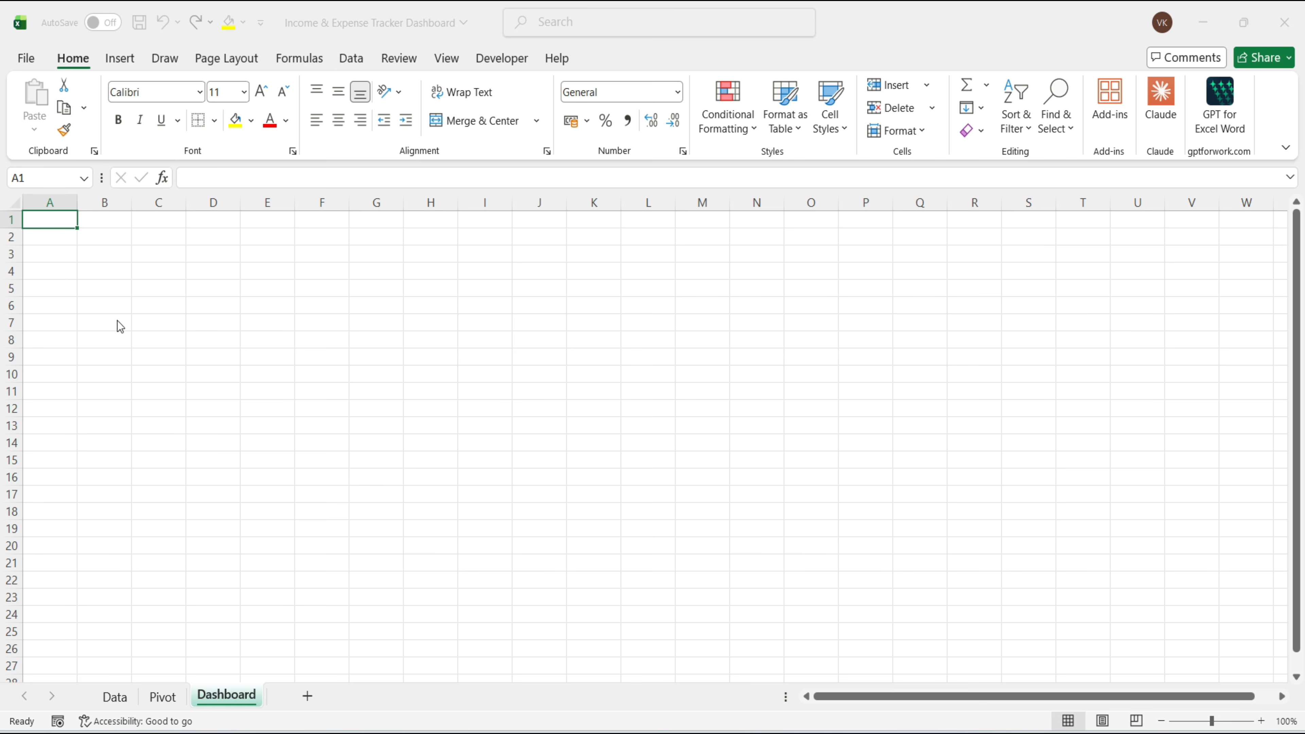
{"action": "left_click", "coordinate": [118, 320]}
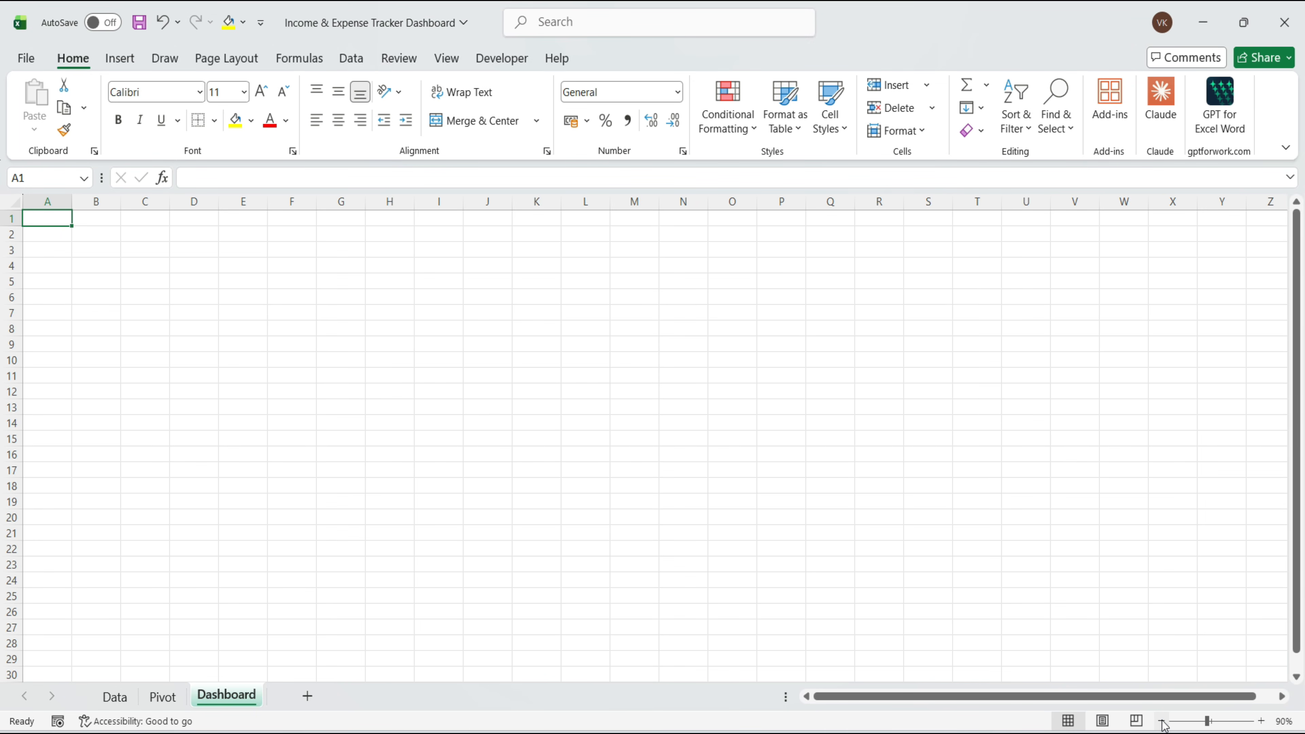
Step: Hide the gridlines on the Dashboard sheet and shrink column A and row 1 to thin margins
{"action": "left_click", "coordinate": [447, 58]}
{"action": "left_click", "coordinate": [435, 108]}
{"action": "left_click", "coordinate": [73, 58]}
{"action": "left_click_drag", "start_coordinate": [72, 201], "coordinate": [13, 217]}
{"action": "left_click", "coordinate": [102, 225]}
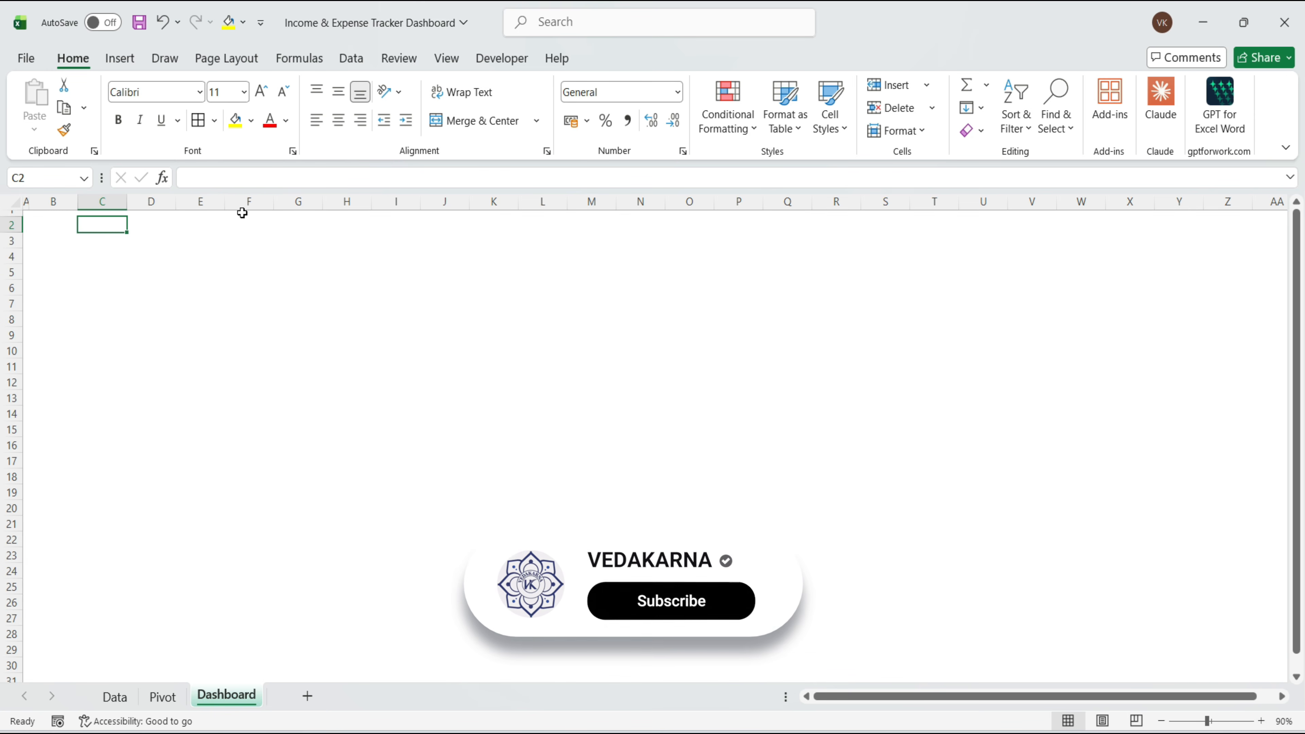
Step: Draw a rectangle banner about 35.5 cm wide and 1.5 cm high across C2:W4
{"action": "left_click", "coordinate": [130, 69]}
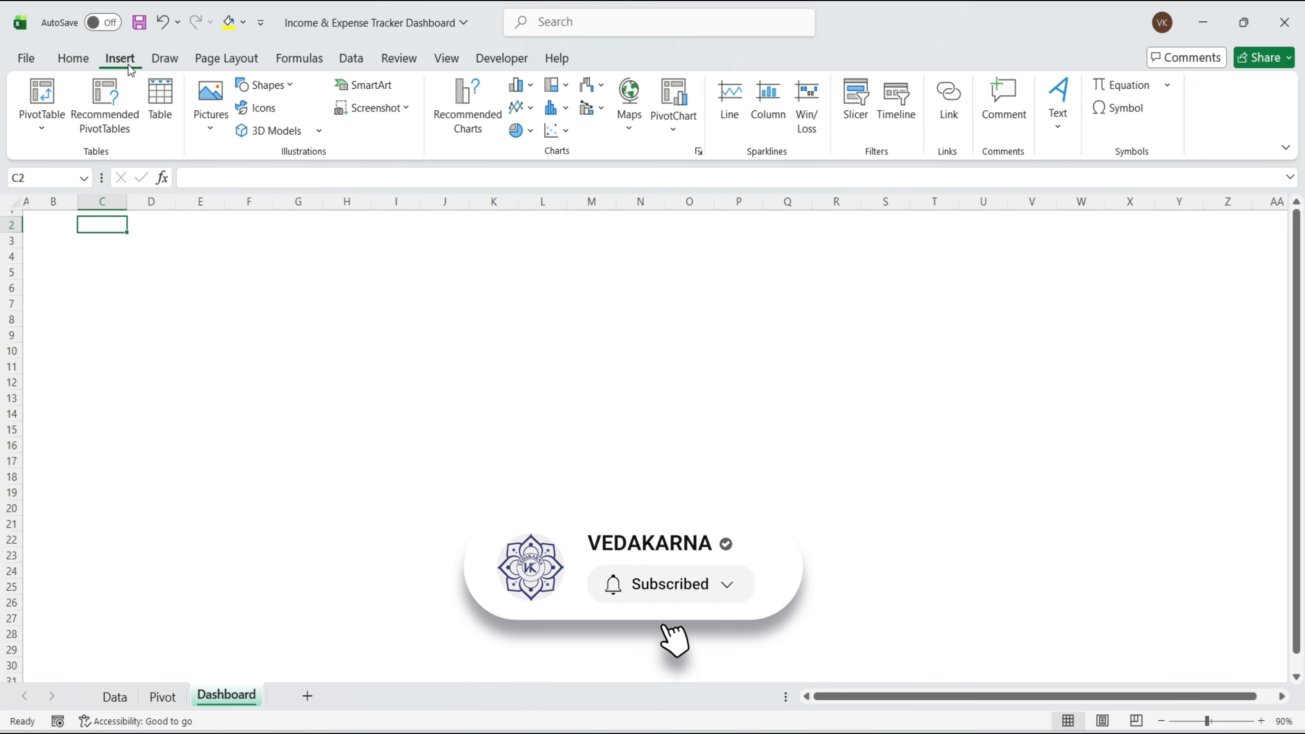
{"action": "left_click", "coordinate": [290, 90]}
{"action": "left_click", "coordinate": [307, 139]}
{"action": "left_click_drag", "start_coordinate": [78, 216], "coordinate": [1105, 262]}
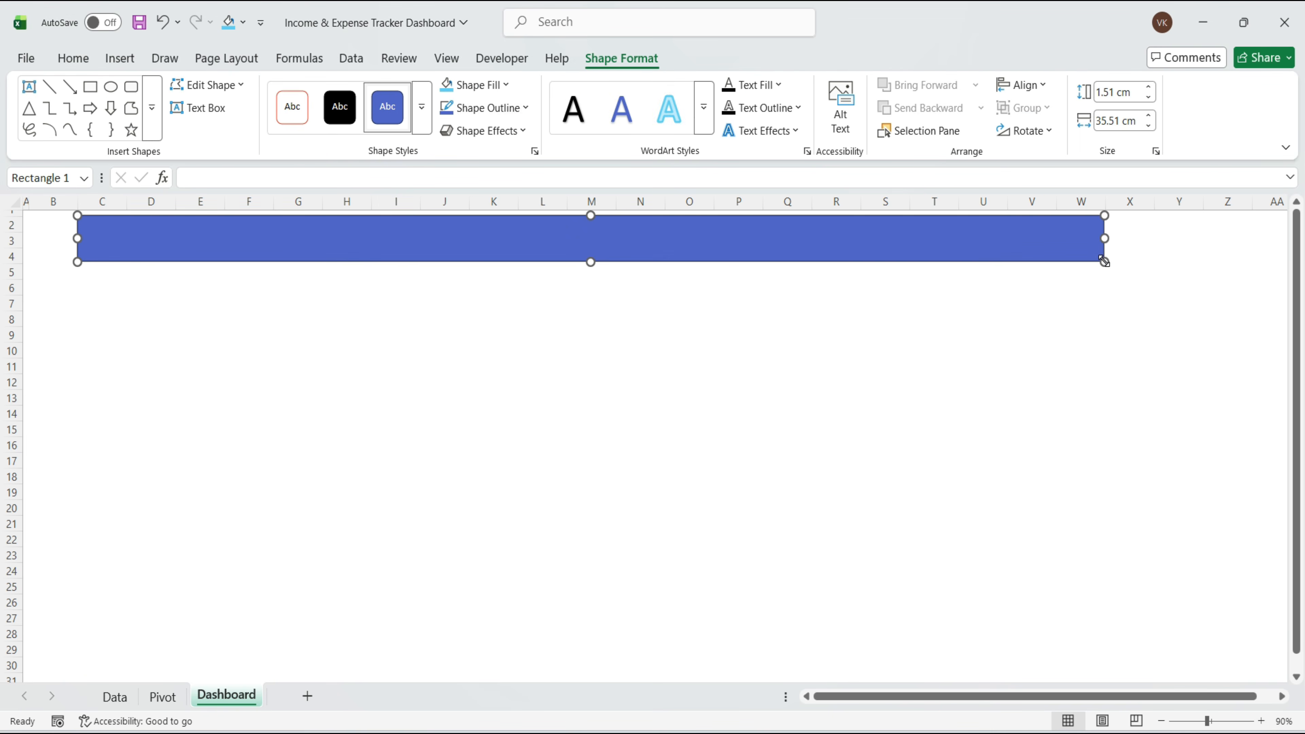
Step: Fill the banner with the theme's teal green without an outline, and widen column B slightly
{"action": "left_click", "coordinate": [506, 86]}
{"action": "left_click", "coordinate": [610, 199]}
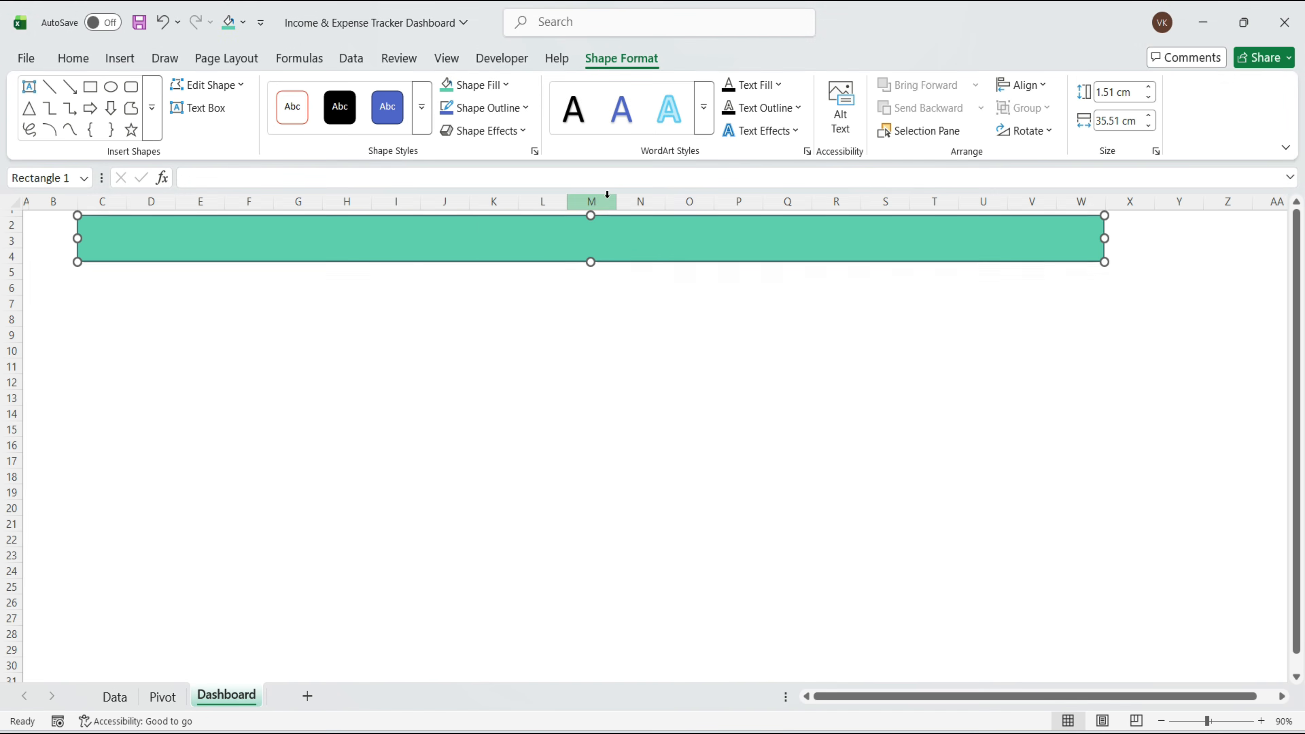
{"action": "left_click", "coordinate": [526, 108]}
{"action": "left_click", "coordinate": [473, 436]}
{"action": "key", "text": "Escape"}
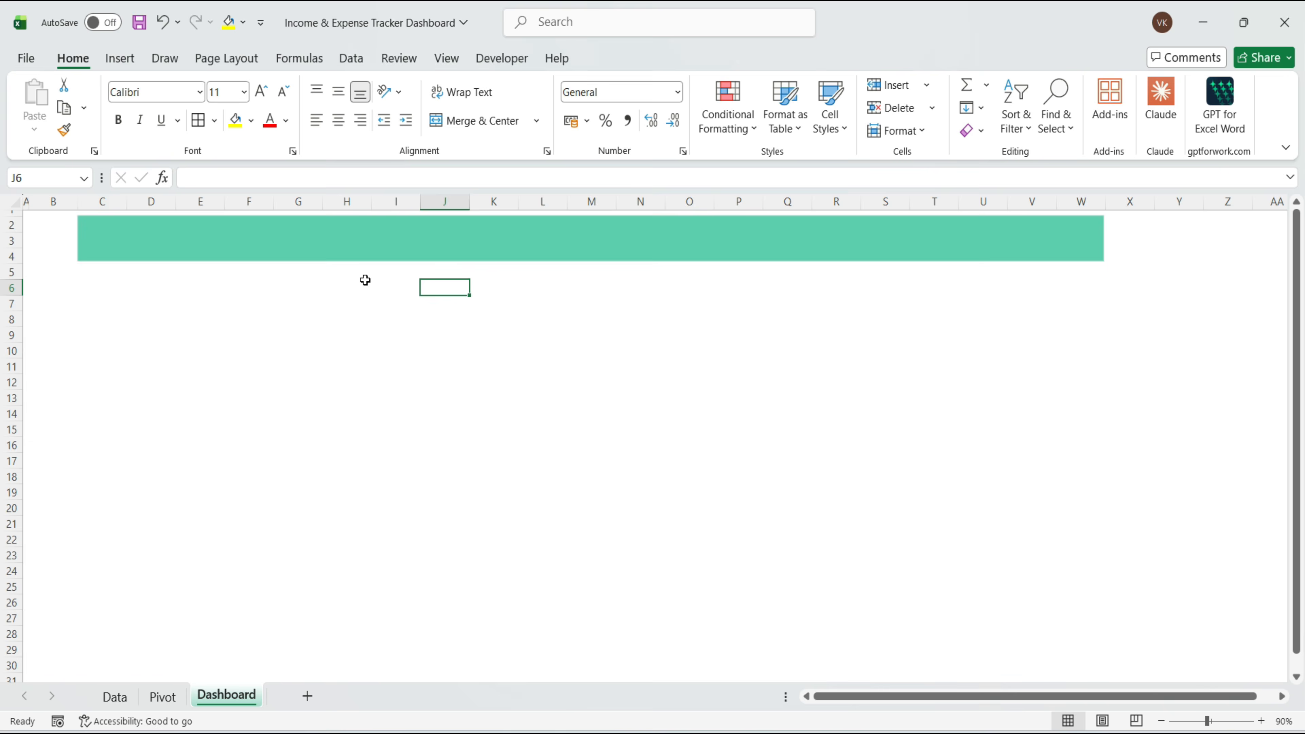
{"action": "left_click_drag", "start_coordinate": [78, 201], "coordinate": [86, 201]}
Step: Add a text box about 22.9 cm wide over the banner, reading INCOME TRACKER DASHBOARD - 2026
{"action": "left_click", "coordinate": [123, 60]}
{"action": "left_click", "coordinate": [291, 88]}
{"action": "left_click", "coordinate": [244, 135]}
{"action": "left_click_drag", "start_coordinate": [645, 261], "coordinate": [954, 256]}
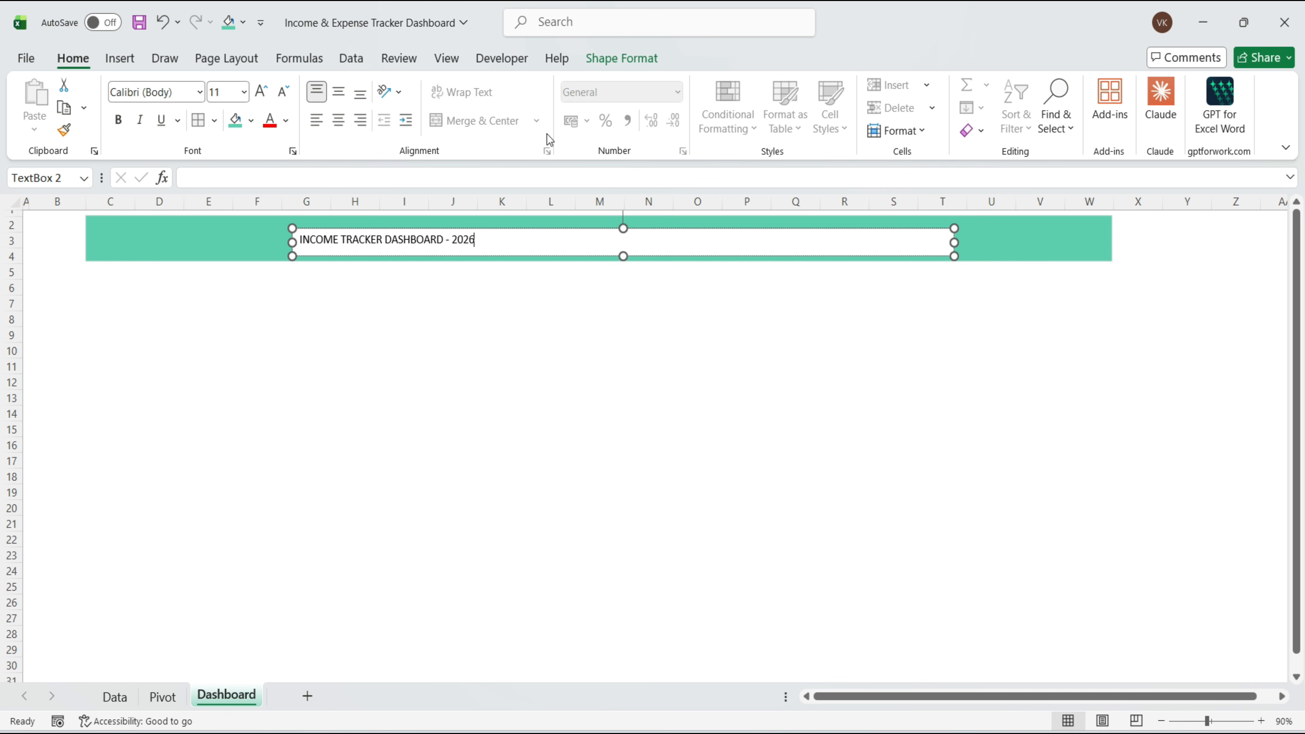
Step: Remove the fill and the outline of the title text box
{"action": "left_click", "coordinate": [619, 59]}
{"action": "left_click", "coordinate": [506, 85]}
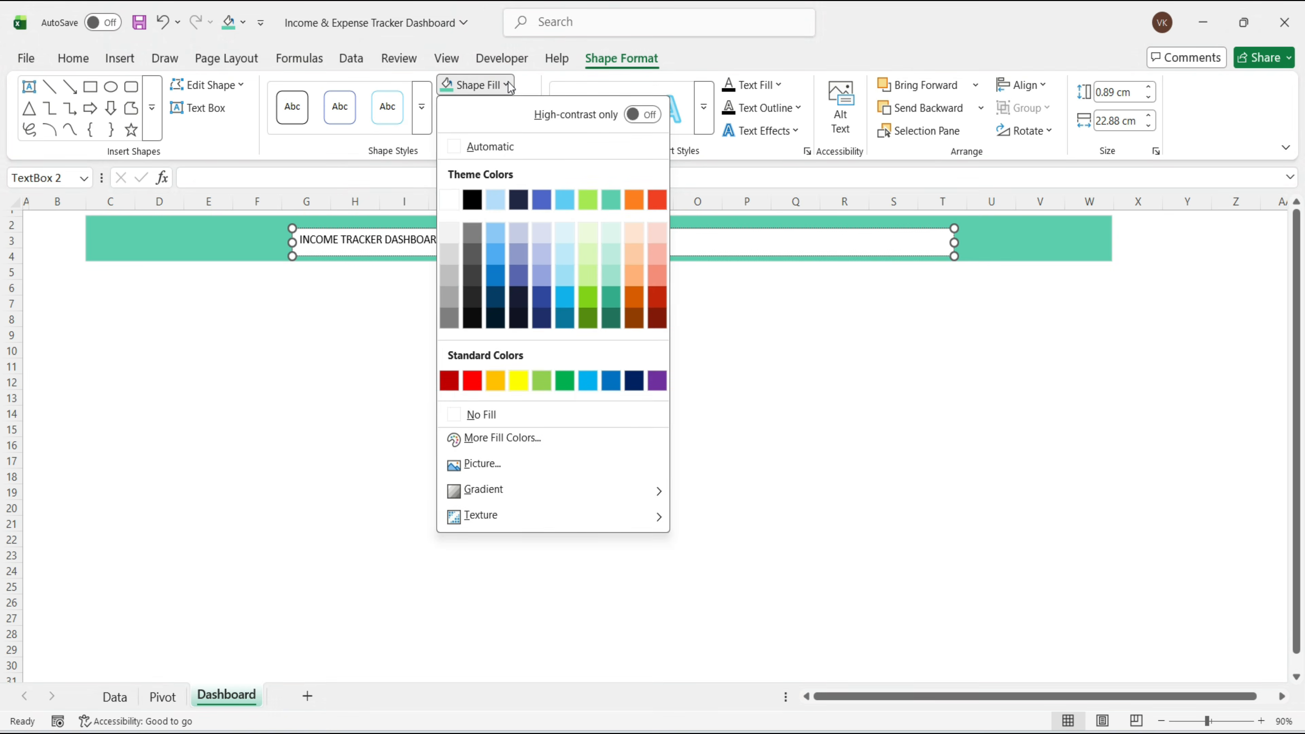
{"action": "left_click", "coordinate": [469, 416]}
{"action": "left_click", "coordinate": [524, 108]}
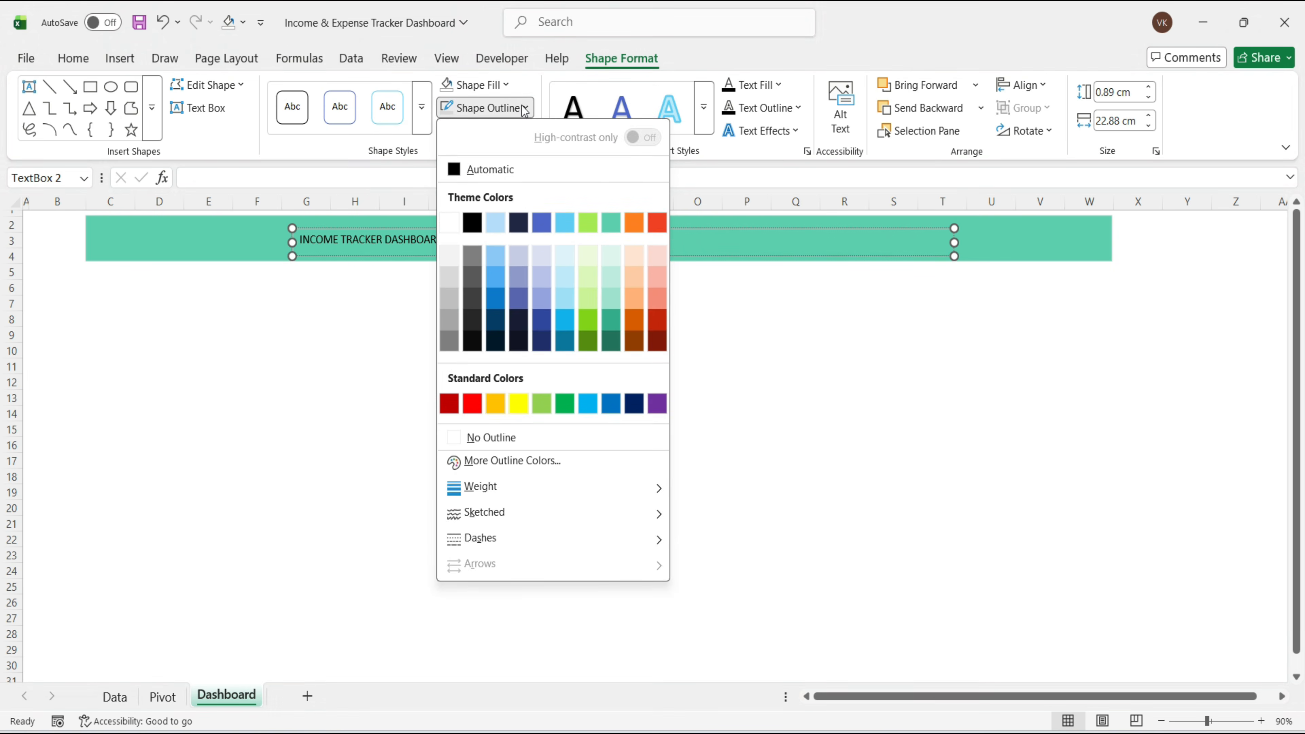
{"action": "left_click", "coordinate": [452, 437]}
Step: Enlarge the title text to 36 pt and fit its text box over the green banner
{"action": "left_click", "coordinate": [74, 58]}
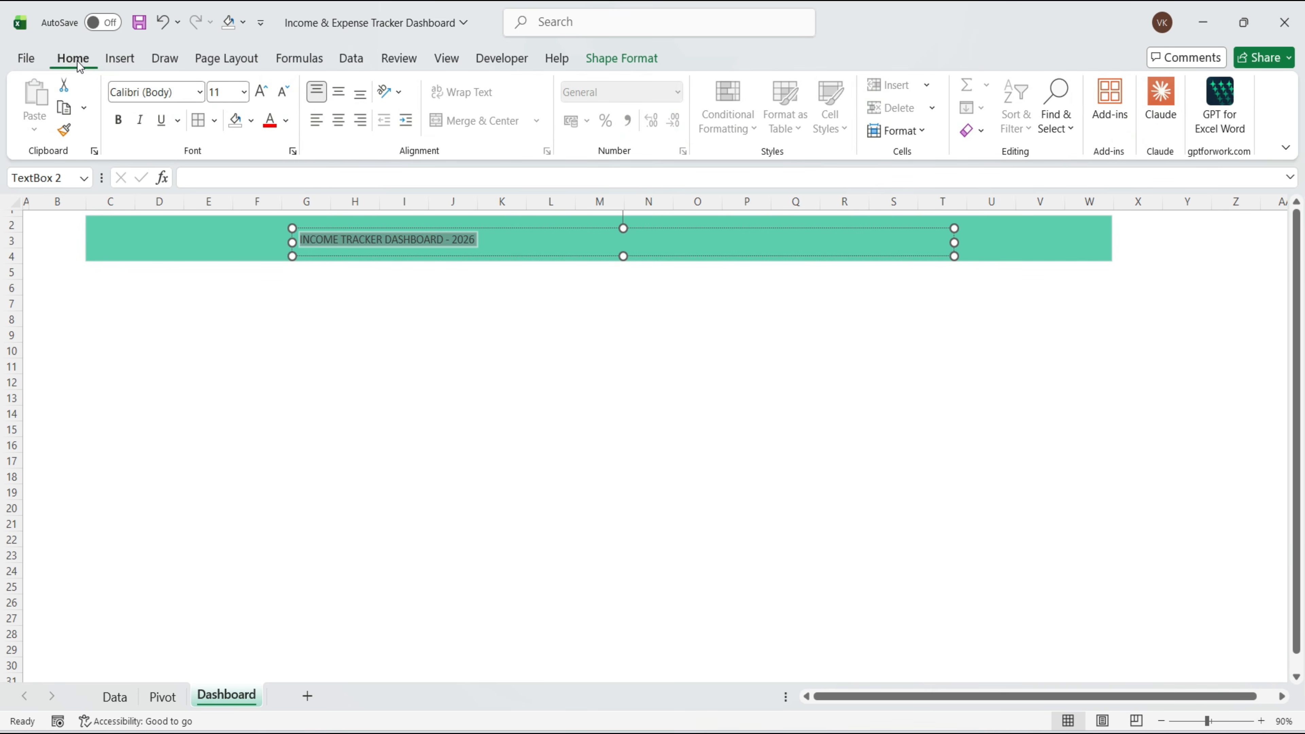
{"action": "left_click", "coordinate": [259, 92]}
{"action": "left_click", "coordinate": [259, 93]}
{"action": "triple_click", "coordinate": [259, 93]}
{"action": "left_click", "coordinate": [259, 93]}
{"action": "left_click", "coordinate": [259, 92]}
{"action": "left_click", "coordinate": [259, 92]}
{"action": "left_click", "coordinate": [259, 92]}
{"action": "left_click", "coordinate": [419, 297]}
{"action": "left_click", "coordinate": [549, 211]}
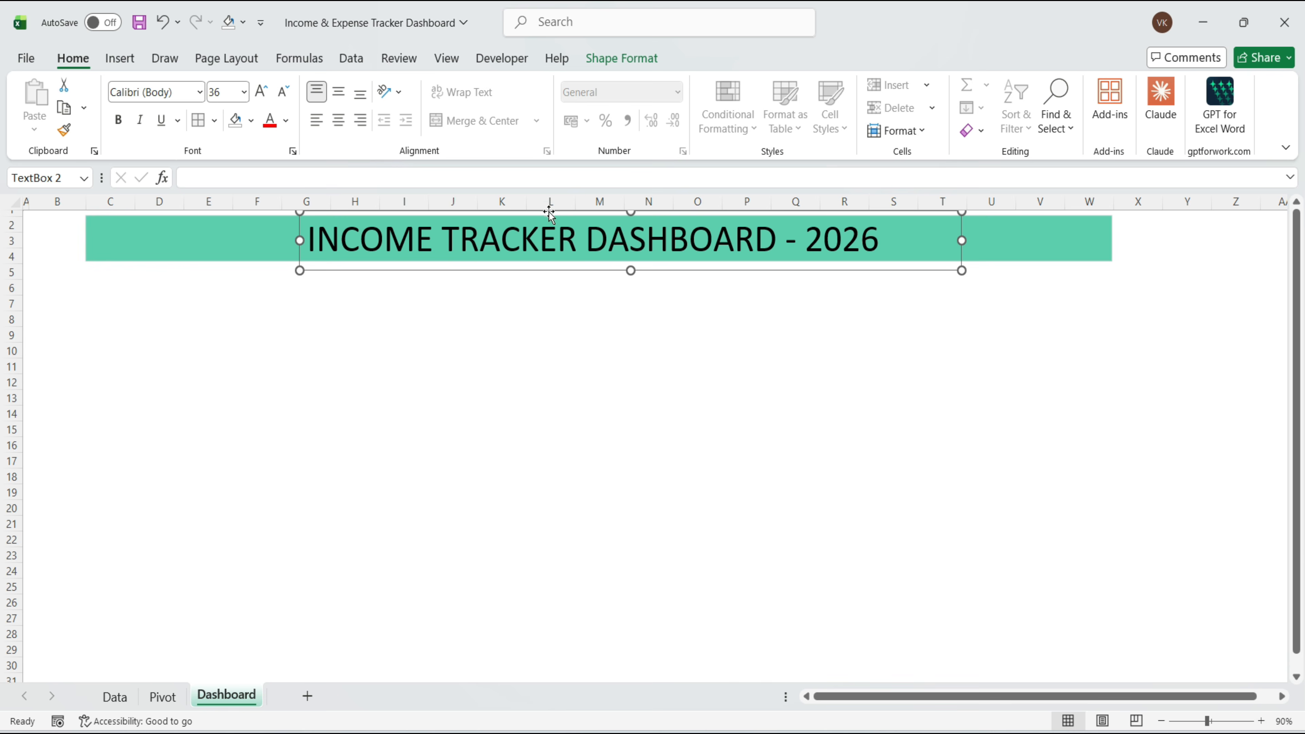
Step: Set the word INCOME in the title to the Eras Bold ITC font
{"action": "left_click", "coordinate": [434, 241]}
{"action": "left_click_drag", "start_coordinate": [434, 240], "coordinate": [307, 241]}
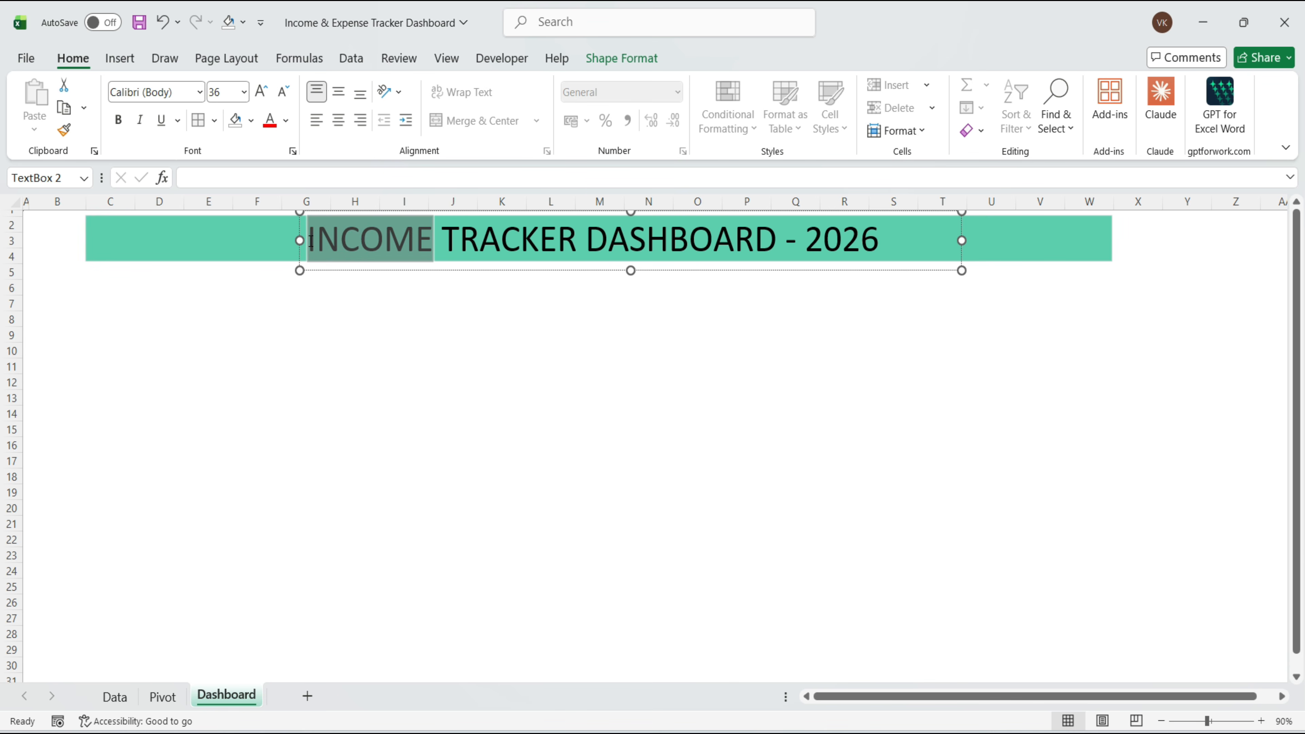
{"action": "left_click", "coordinate": [149, 93]}
{"action": "type", "text": "Eras Bold ITC"}
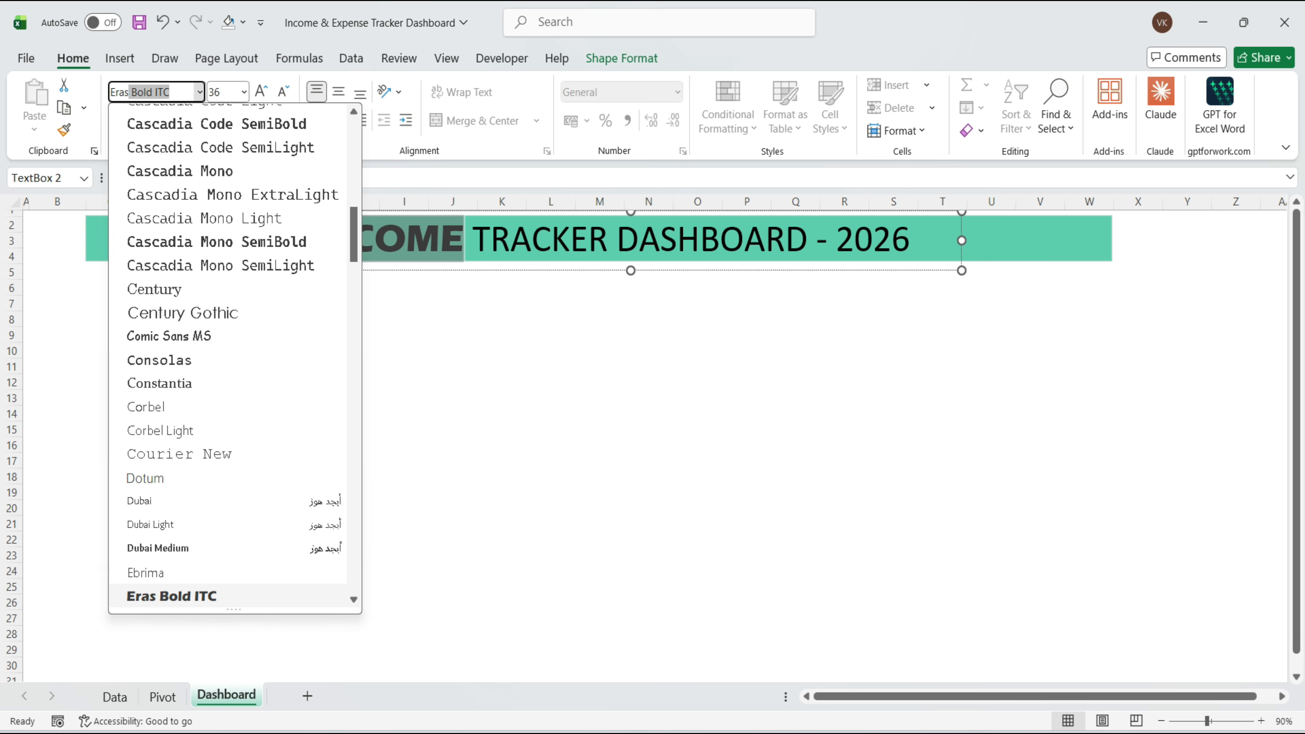
{"action": "key", "text": "Return"}
Step: Set the word TRACKER in the title to the Cambria font
{"action": "left_click_drag", "start_coordinate": [606, 239], "coordinate": [484, 238]}
{"action": "left_click", "coordinate": [149, 93]}
{"action": "type", "text": "Cambria"}
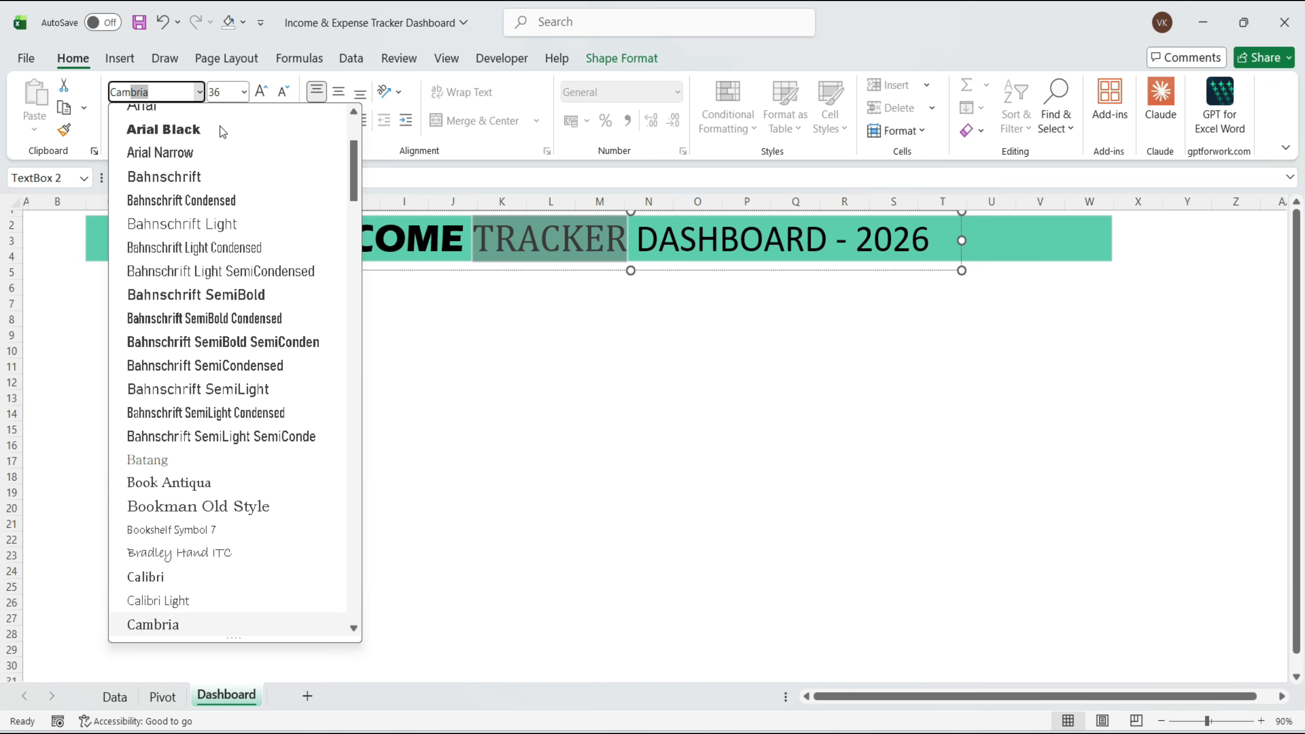
{"action": "key", "text": "Return"}
Step: Set DASHBOARD - 2026 in the title to the Eras Bold ITC font
{"action": "left_click", "coordinate": [637, 237]}
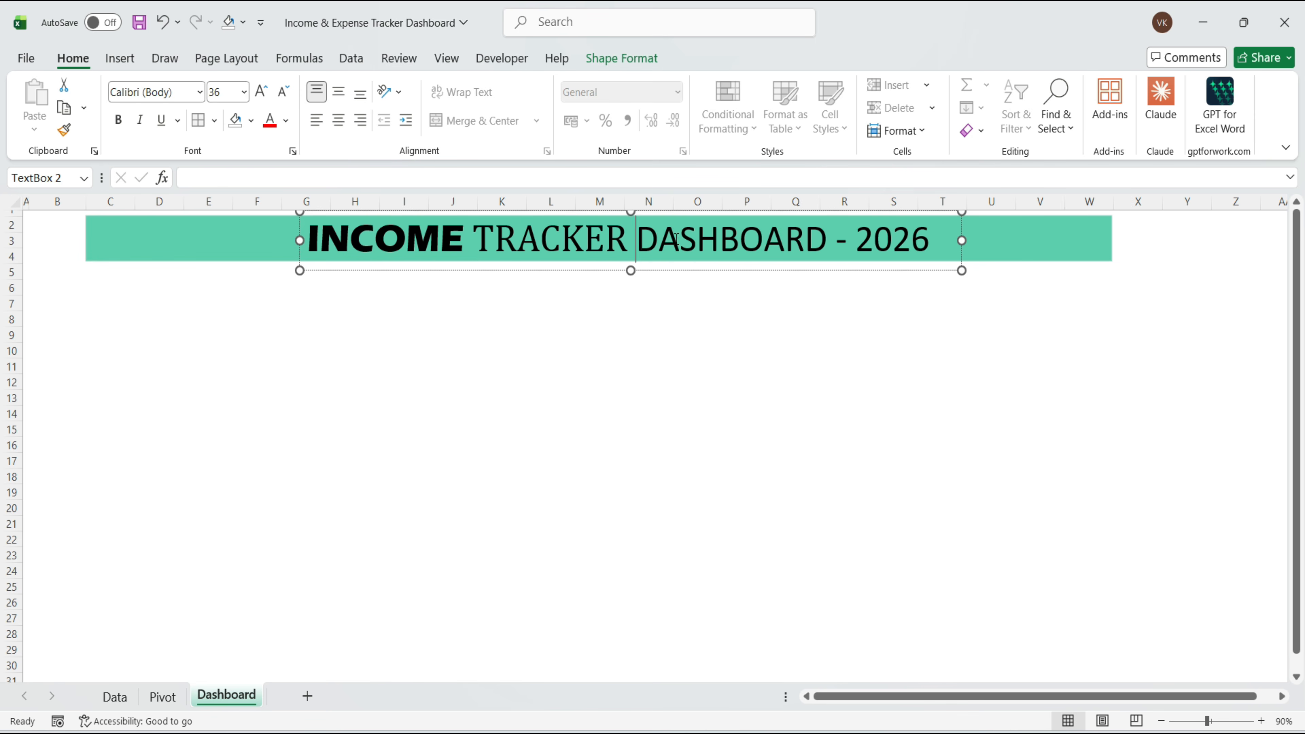
{"action": "left_click_drag", "start_coordinate": [676, 238], "coordinate": [897, 258]}
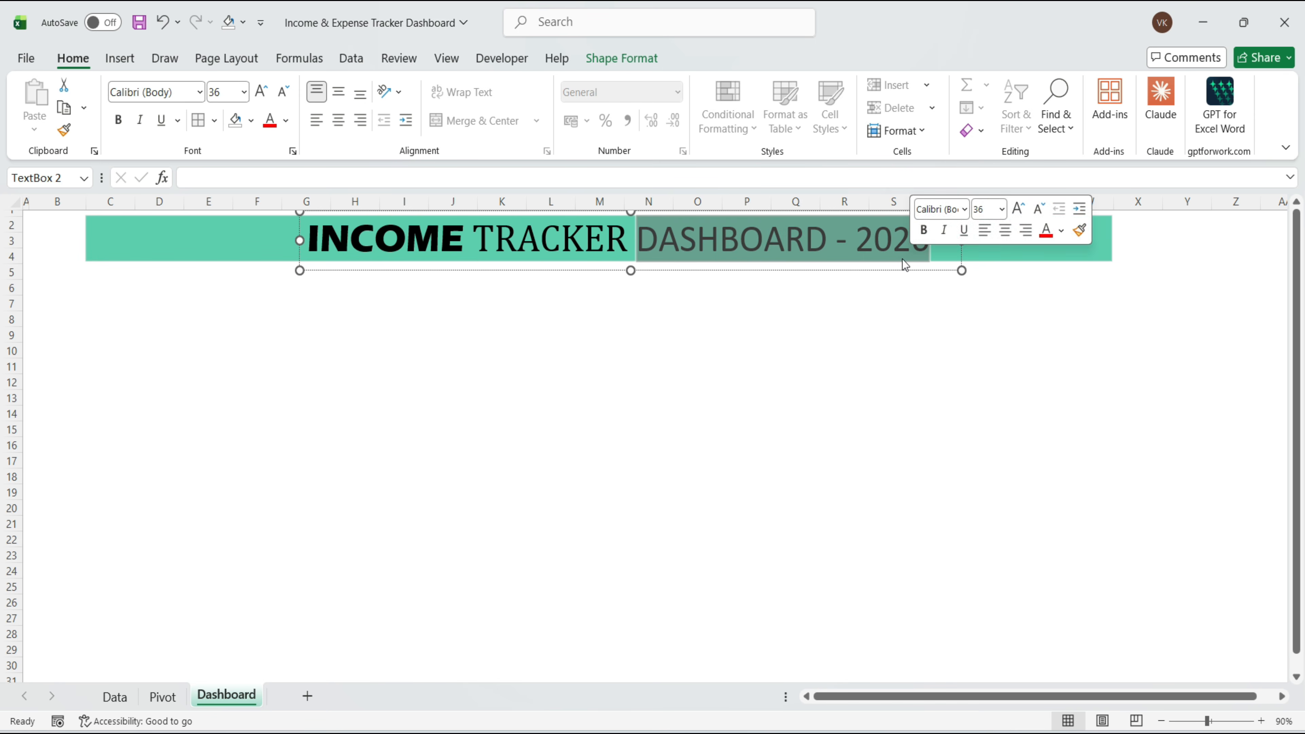
{"action": "left_click", "coordinate": [199, 93]}
{"action": "type", "text": "Eras Bold ITC"}
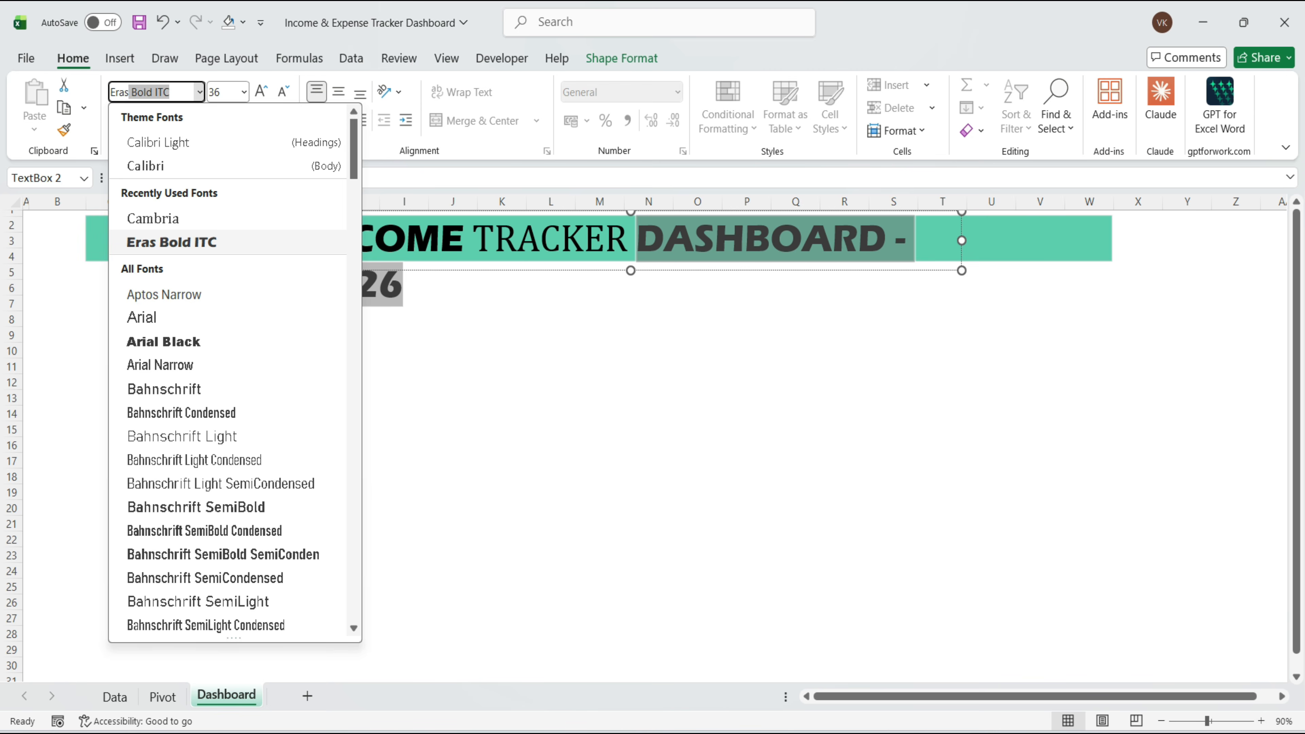
{"action": "key", "text": "Return"}
Step: Widen the title text box to one line and center it on the banner, and shrink rows 5 and 16 to thin gaps
{"action": "left_click_drag", "start_coordinate": [962, 240], "coordinate": [1046, 240]}
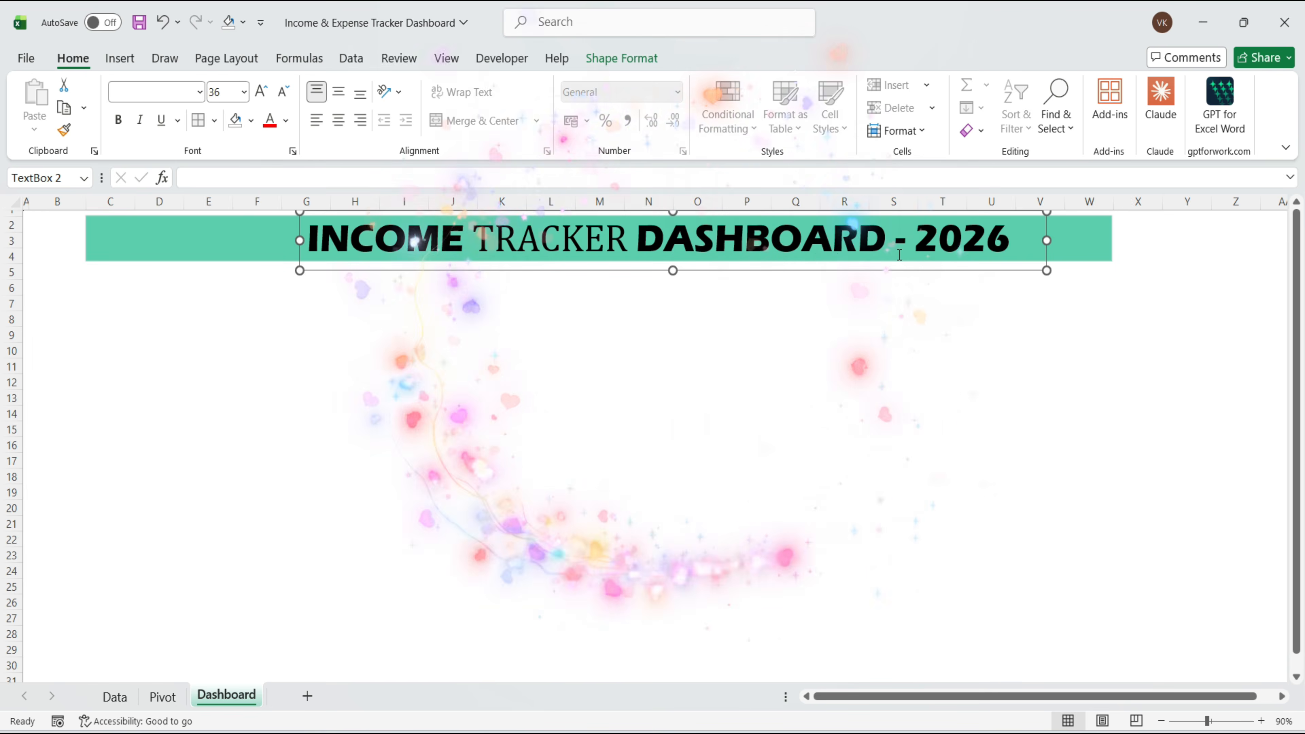
{"action": "left_click", "coordinate": [513, 273]}
{"action": "left_click_drag", "start_coordinate": [16, 439], "coordinate": [21, 432]}
Step: Copy the green banner with its title and paste the copy at row 17
{"action": "left_click", "coordinate": [160, 253]}
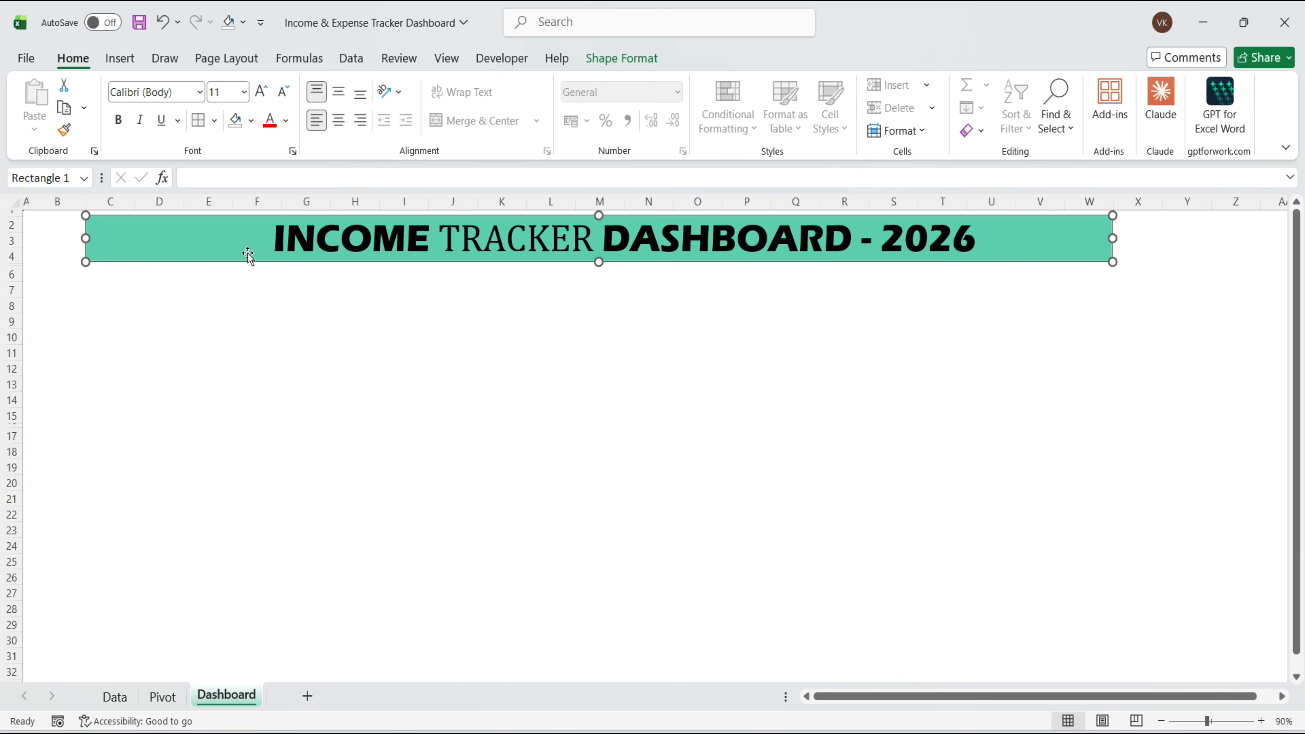
{"action": "key", "text": "ctrl+a"}
{"action": "key", "text": "ctrl+c"}
{"action": "left_click", "coordinate": [62, 438]}
{"action": "left_click", "coordinate": [99, 441]}
{"action": "key", "text": "ctrl+v"}
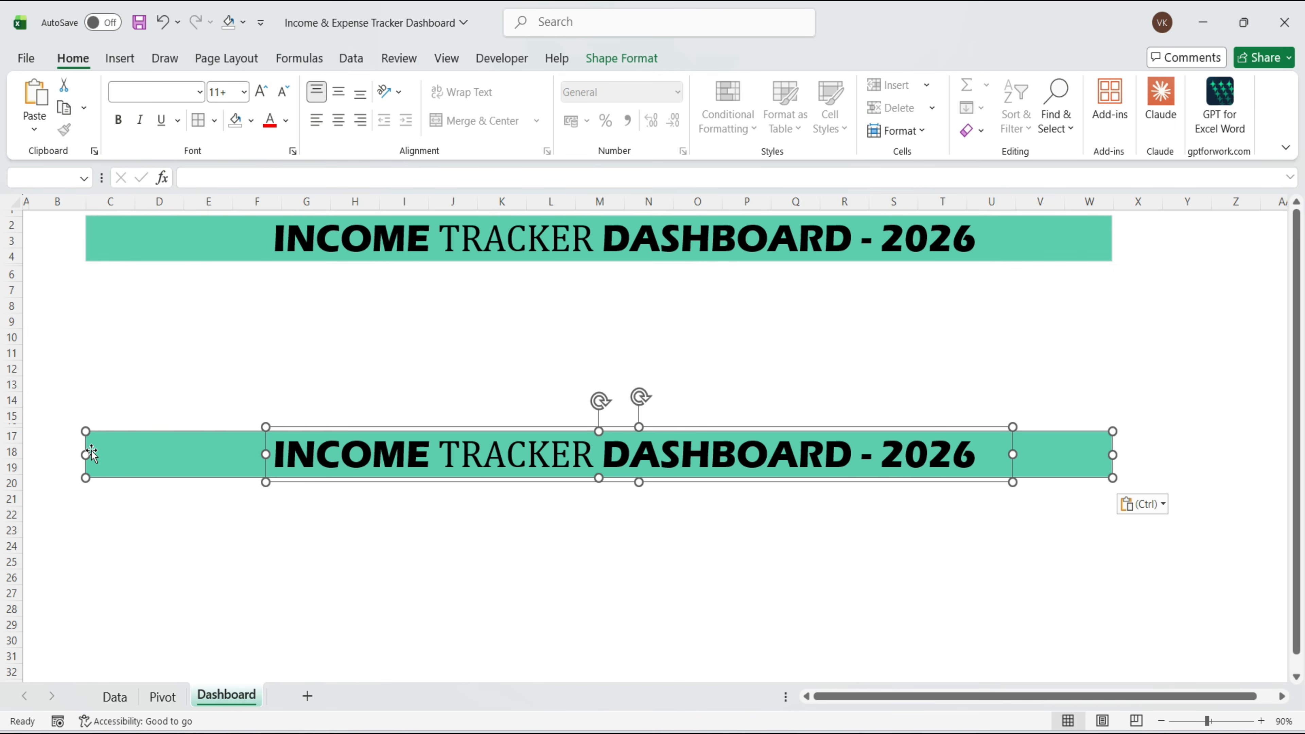
Step: Fill the copied banner with a light red theme color
{"action": "left_click", "coordinate": [92, 454]}
{"action": "left_click", "coordinate": [621, 59]}
{"action": "left_click", "coordinate": [510, 92]}
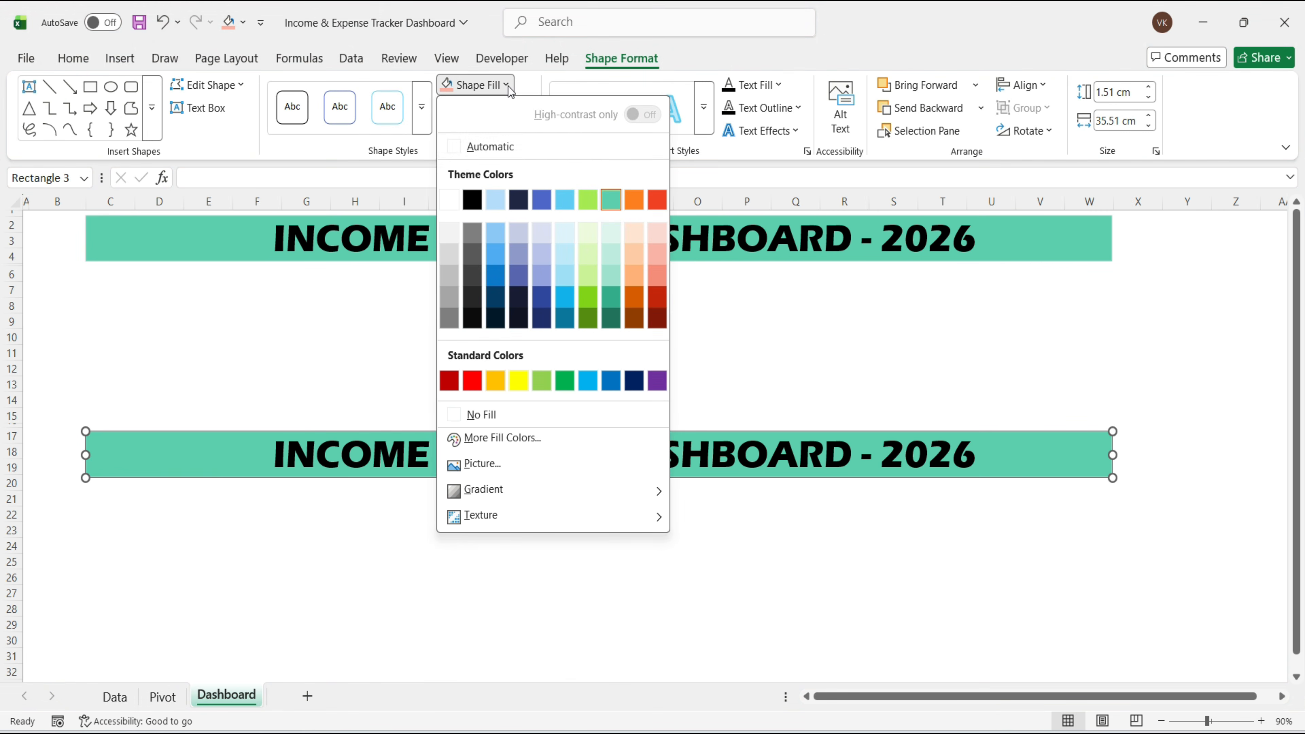
{"action": "left_click", "coordinate": [660, 262]}
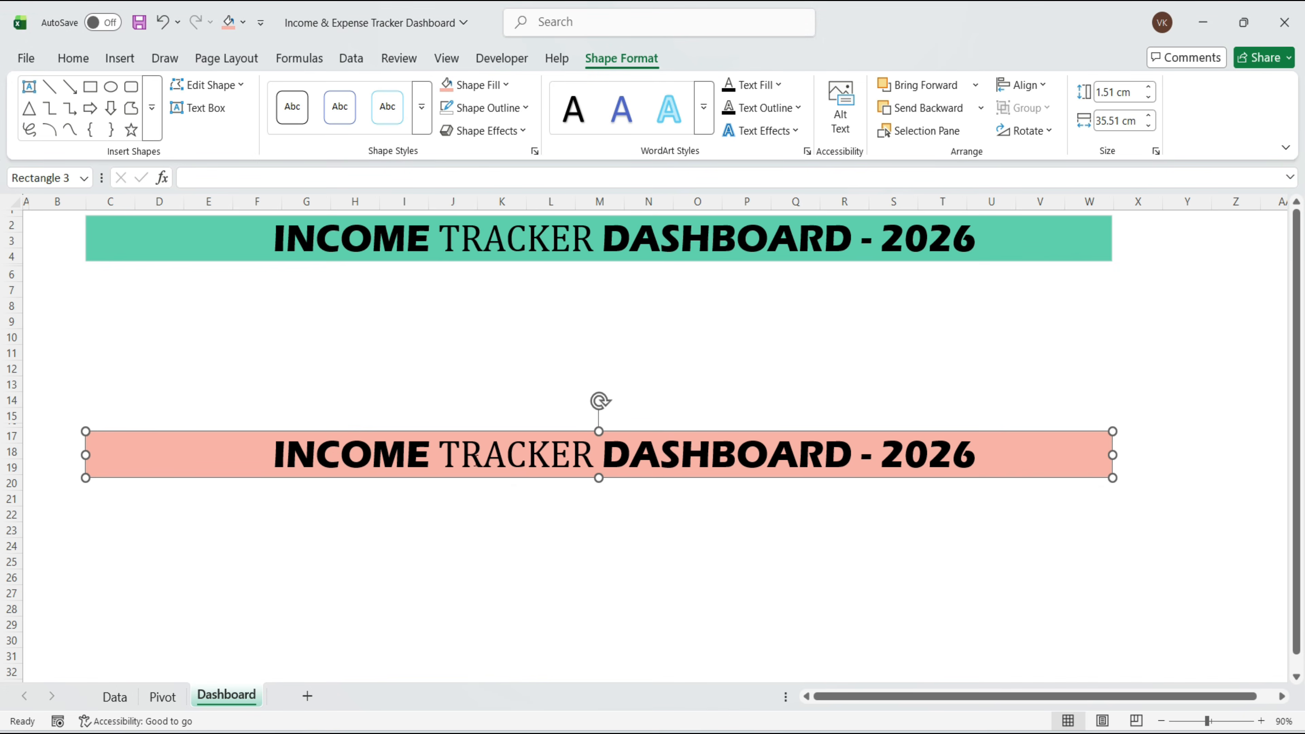
Step: Replace the word INCOME with EXPENSE in the lower banner's title
{"action": "key", "text": "BackSpace"}
{"action": "key", "text": "BackSpace"}
{"action": "key", "text": "BackSpace"}
{"action": "key", "text": "BackSpace"}
{"action": "key", "text": "BackSpace"}
{"action": "key", "text": "BackSpace"}
{"action": "type", "text": "EXPENSE"}
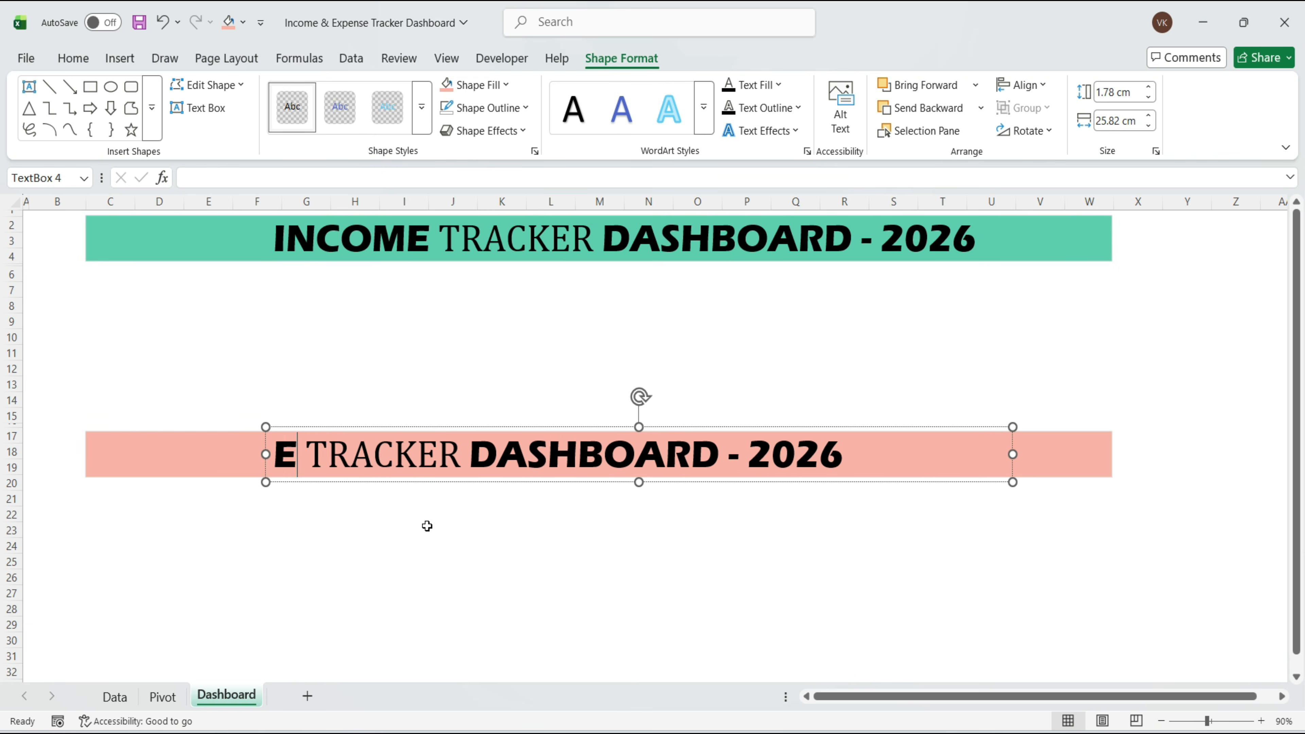
{"action": "left_click", "coordinate": [458, 527]}
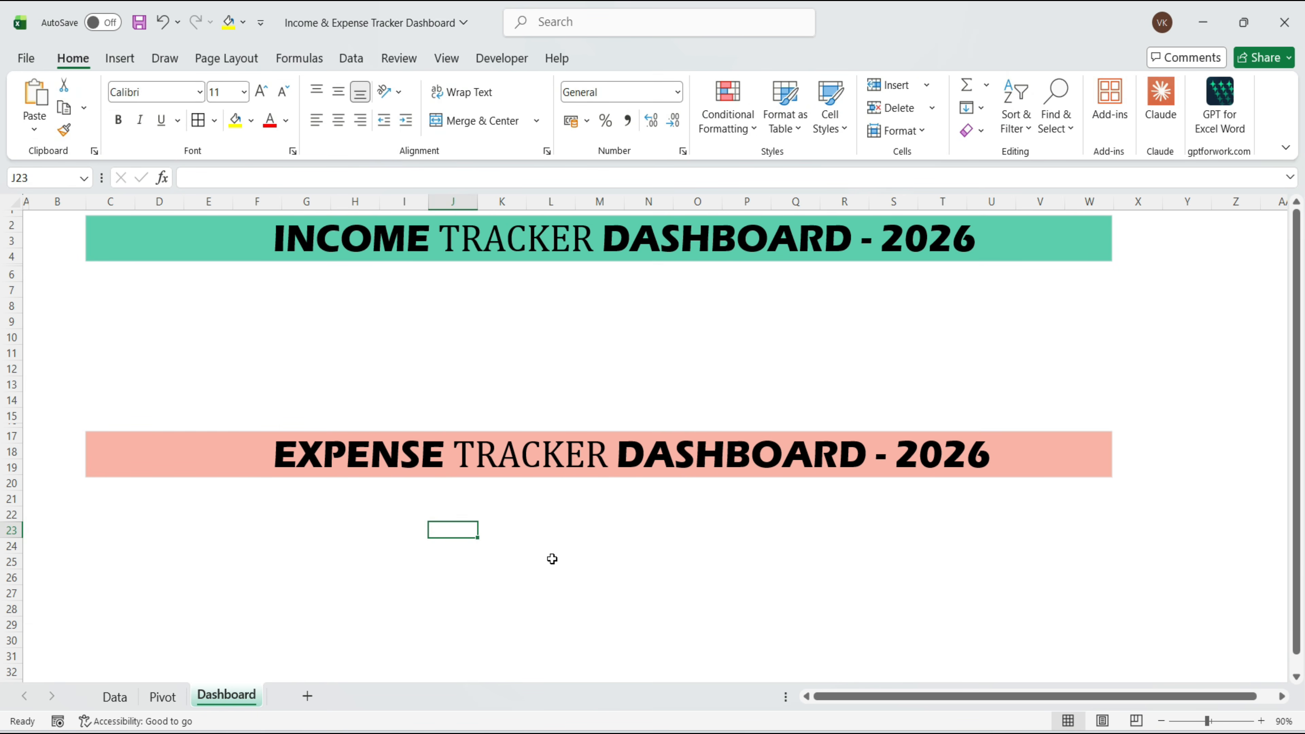
Step: Change the font color of both banner titles to dark gray
{"action": "left_click", "coordinate": [378, 242]}
{"action": "key", "text": "ctrl+a"}
{"action": "left_click", "coordinate": [285, 120]}
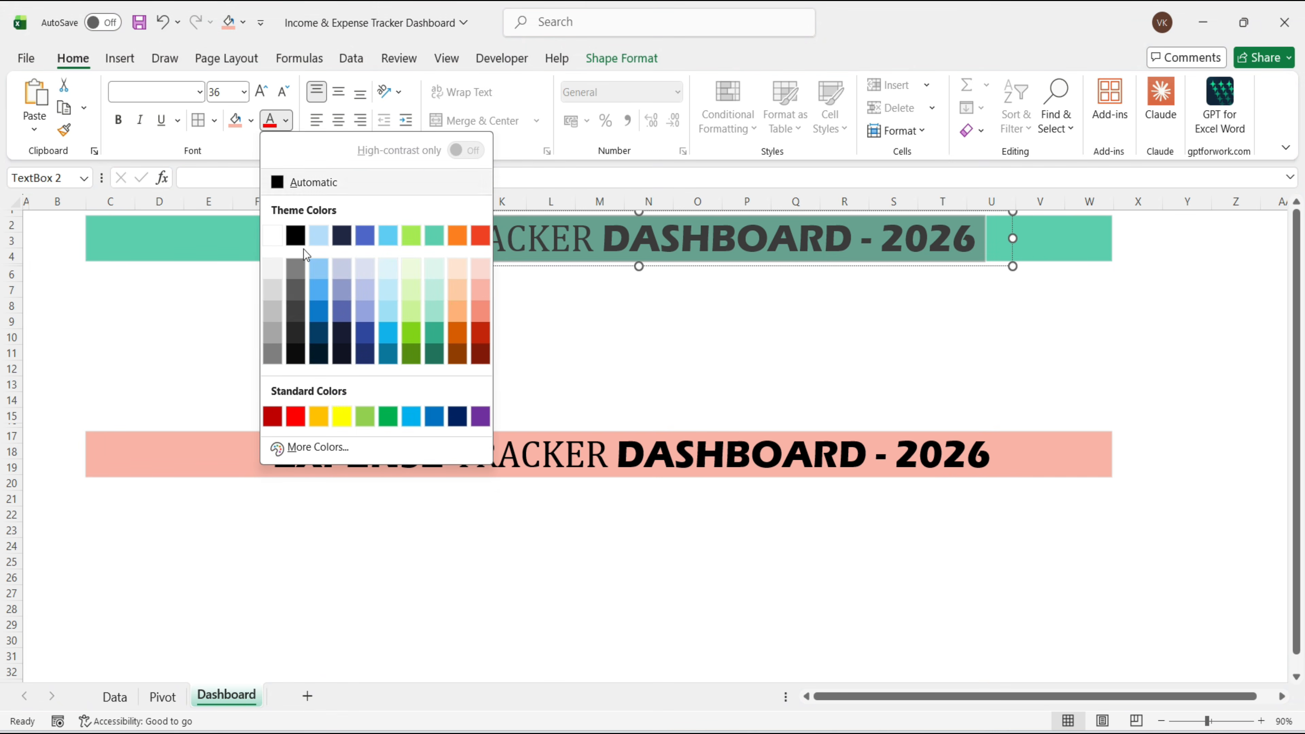
{"action": "left_click", "coordinate": [296, 235]}
{"action": "left_click", "coordinate": [335, 465]}
{"action": "key", "text": "ctrl+a"}
{"action": "left_click", "coordinate": [286, 120]}
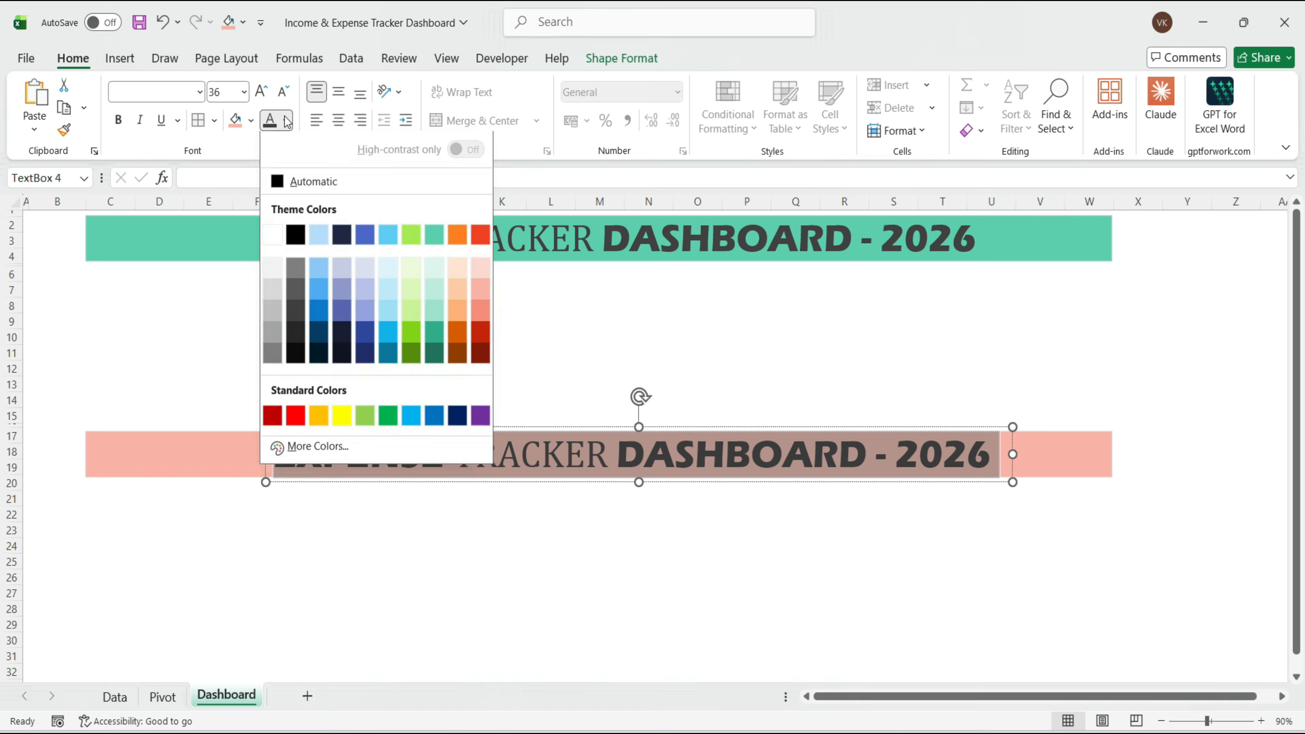
{"action": "left_click", "coordinate": [296, 235]}
{"action": "left_click", "coordinate": [357, 517]}
{"action": "left_click", "coordinate": [380, 534]}
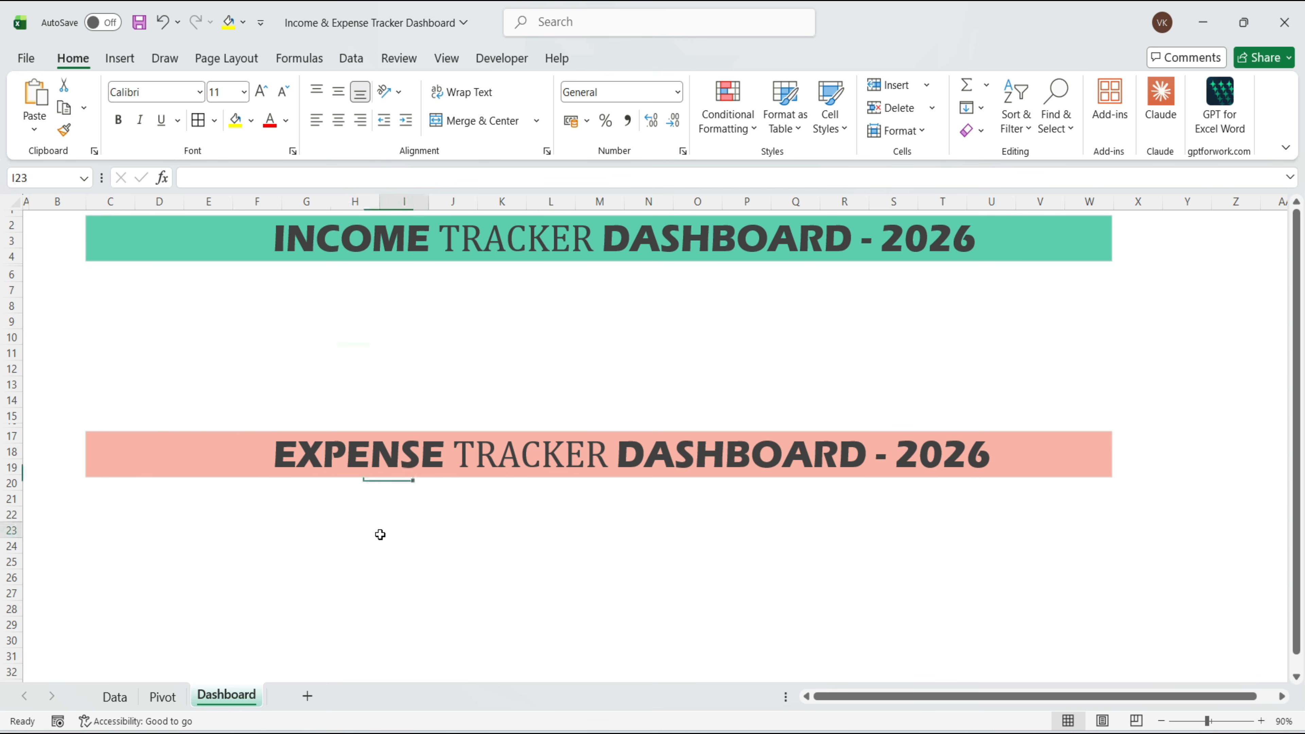
Step: Apply gray outline and inside borders to the range C6:D15 beneath the income banner
{"action": "left_click", "coordinate": [107, 277]}
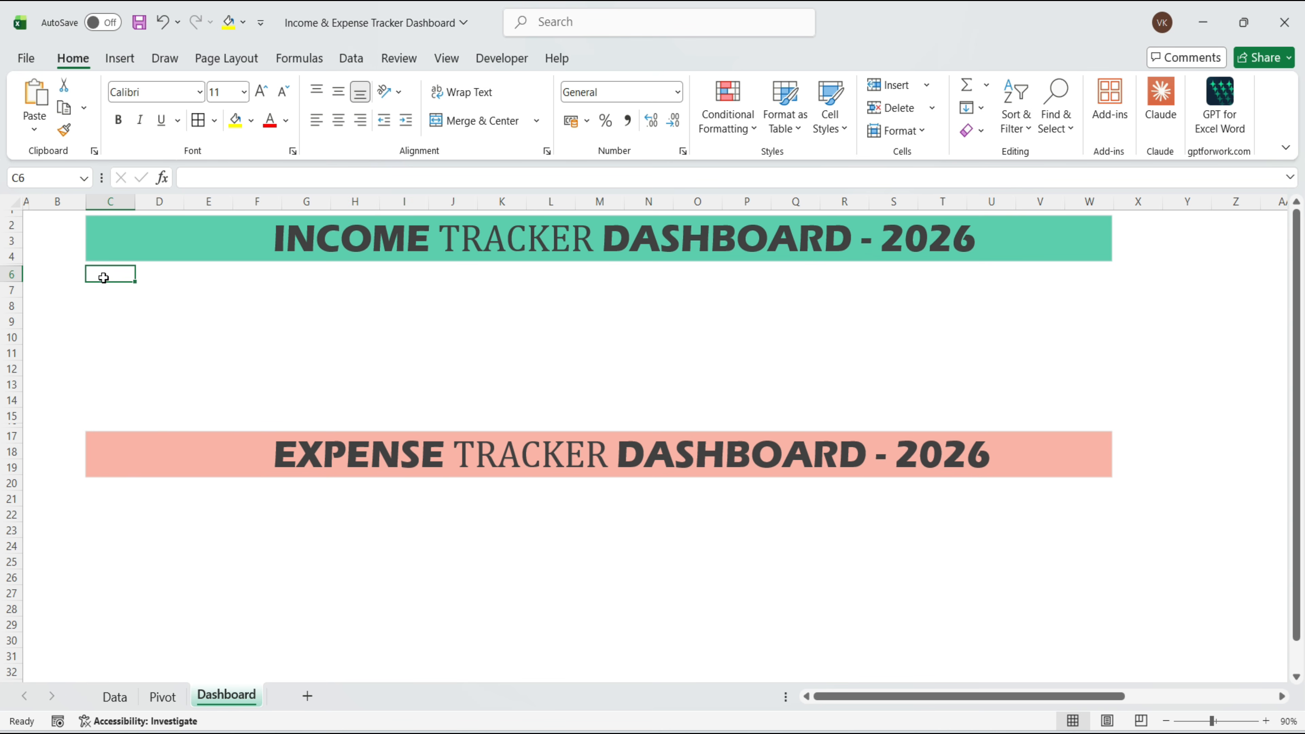
{"action": "left_click_drag", "start_coordinate": [104, 277], "coordinate": [167, 416]}
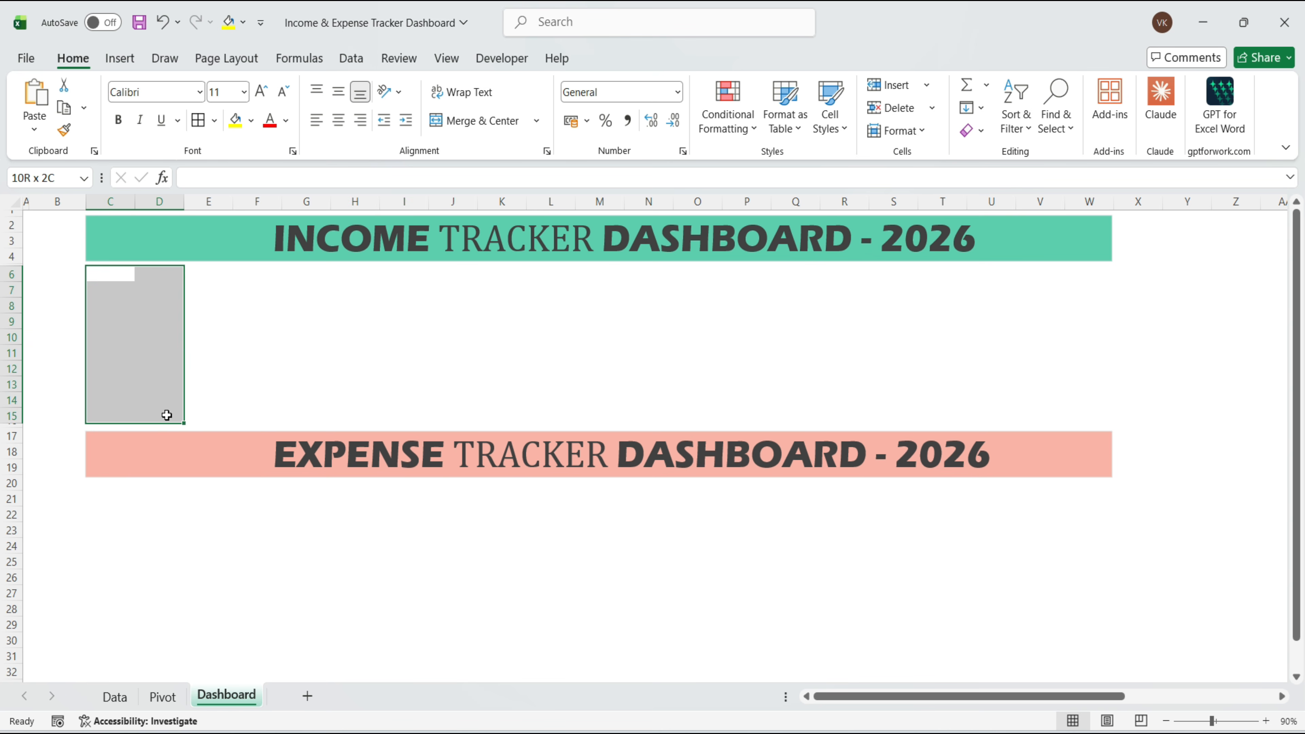
{"action": "left_click", "coordinate": [213, 126]}
{"action": "left_click", "coordinate": [269, 671]}
{"action": "left_click", "coordinate": [558, 364]}
{"action": "left_click", "coordinate": [483, 516]}
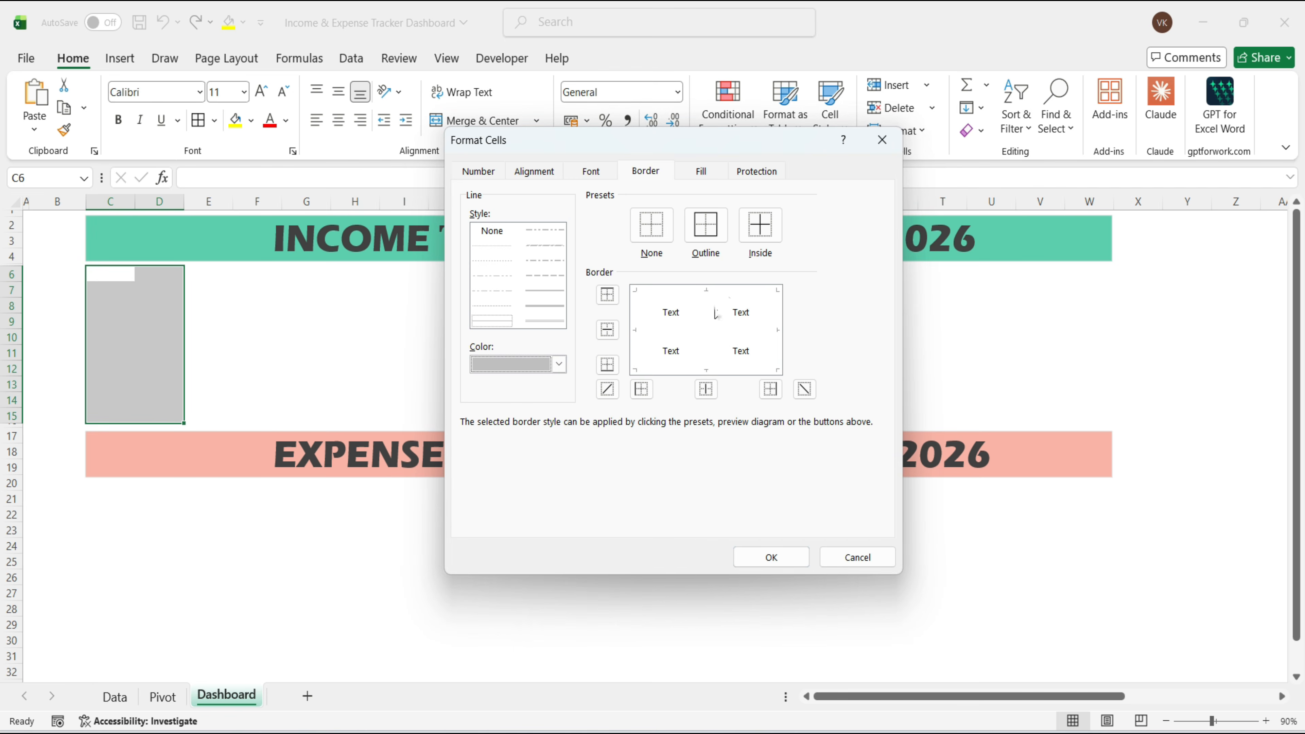
{"action": "left_click", "coordinate": [709, 234]}
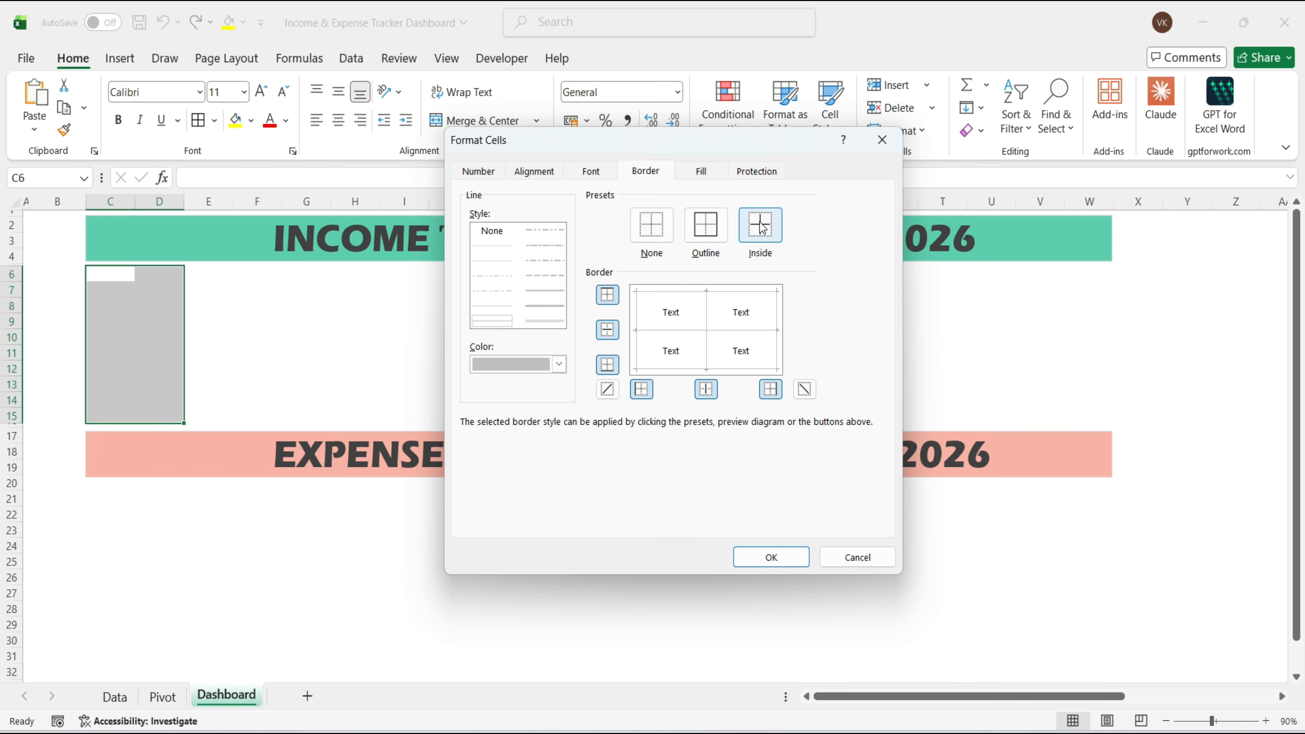
{"action": "left_click", "coordinate": [769, 555]}
Step: Fill C6:D6 with light green and enter the bold headers INCOME and AMOUNT
{"action": "left_click_drag", "start_coordinate": [104, 277], "coordinate": [145, 281]}
{"action": "left_click", "coordinate": [252, 122]}
{"action": "left_click", "coordinate": [383, 256]}
{"action": "type", "text": "I"}
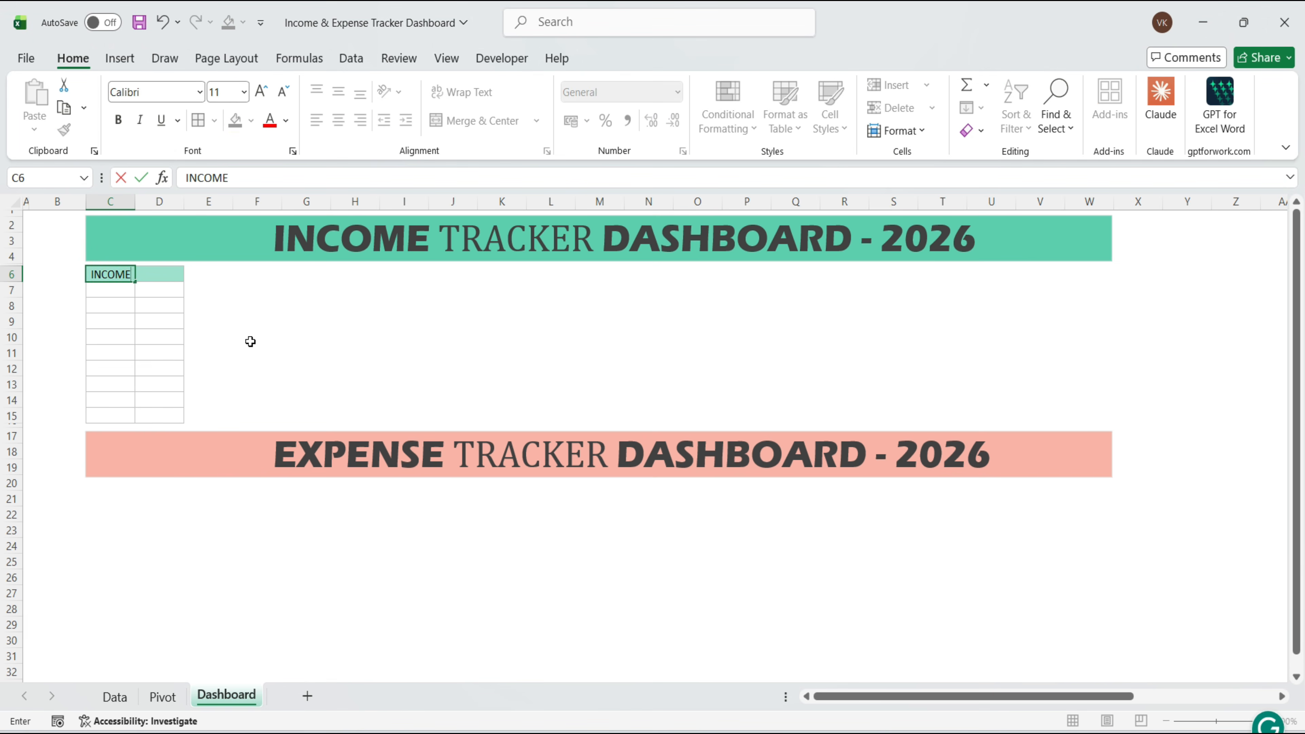
{"action": "type", "text": "NCOME"}
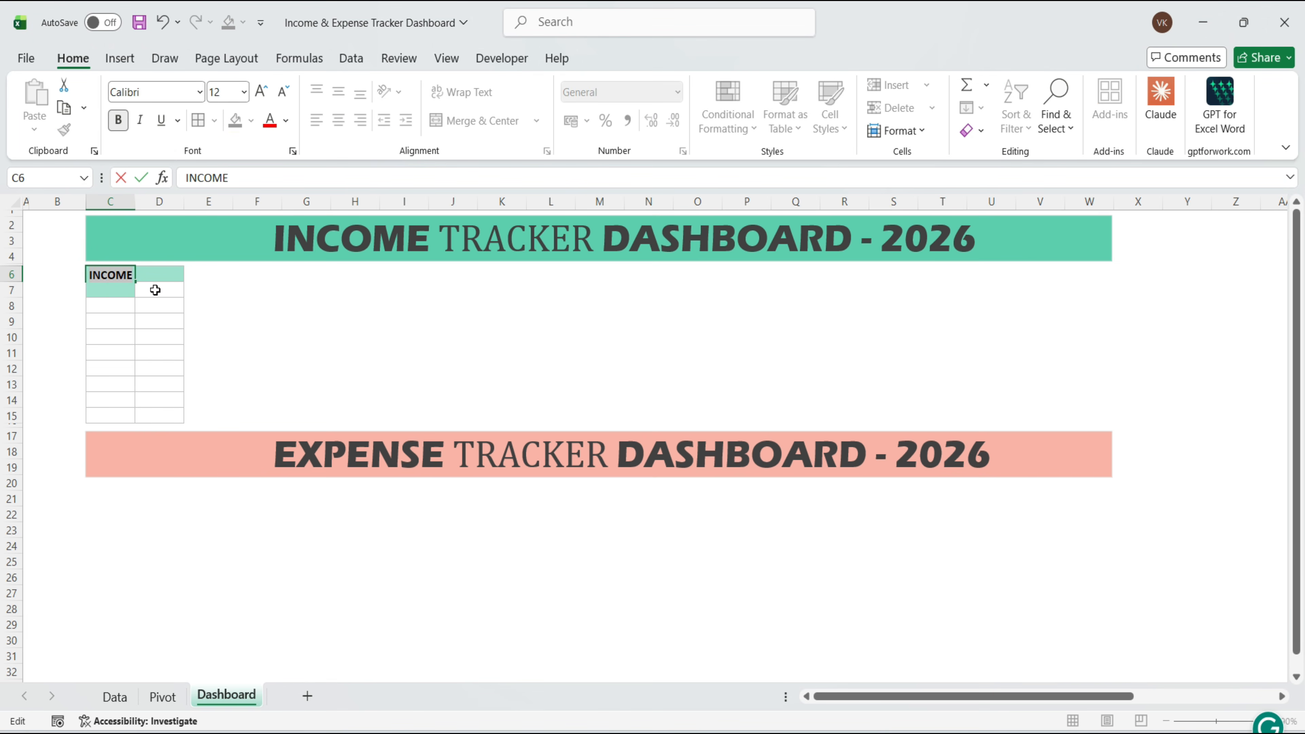
{"action": "left_click", "coordinate": [144, 275]}
{"action": "type", "text": "AM"}
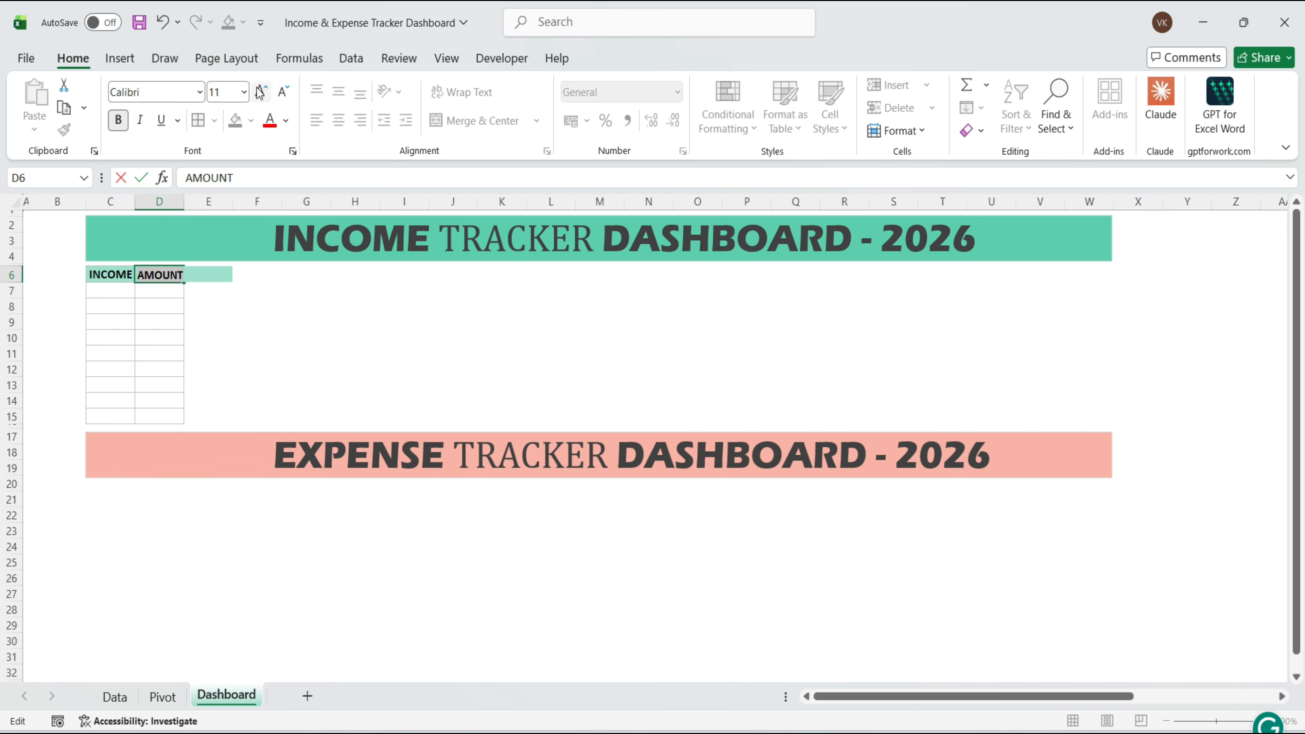
{"action": "type", "text": "OUNT"}
{"action": "key", "text": "Return"}
Step: List Salary, Freelance, Interest, Bonus, Investment, Overtime, Profit, Dividend and TOTAL down C7:C15 of the income table
{"action": "type", "text": "Salary"}
{"action": "key", "text": "Return"}
{"action": "type", "text": "Freelance"}
{"action": "key", "text": "Return"}
{"action": "type", "text": "Interest"}
{"action": "key", "text": "Return"}
{"action": "type", "text": "Bonus"}
{"action": "key", "text": "Return"}
{"action": "type", "text": "Investment"}
{"action": "key", "text": "Return"}
{"action": "type", "text": "Overtime"}
{"action": "key", "text": "Return"}
{"action": "type", "text": "Profit"}
{"action": "key", "text": "Return"}
{"action": "type", "text": "Dividend"}
{"action": "key", "text": "Return"}
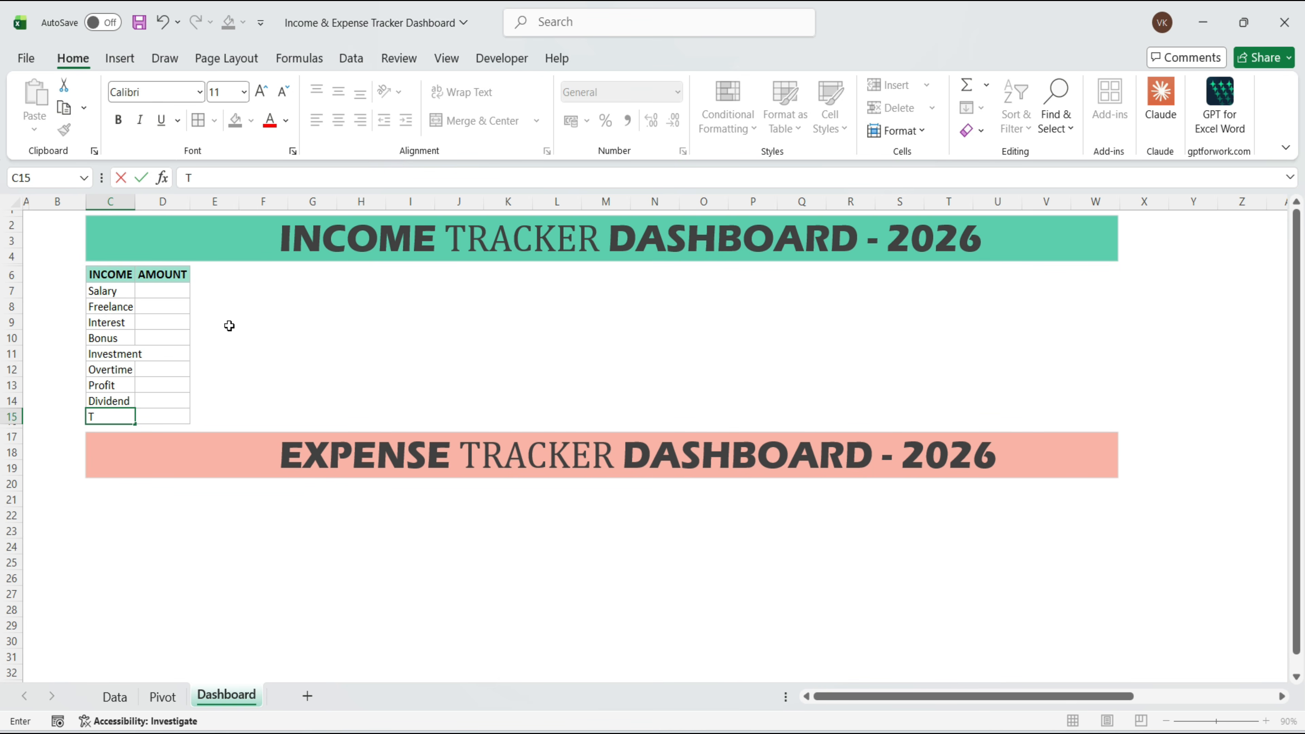
Step: Fit column C to its entries and style the TOTAL row C15:D15 with bold text and light green fill
{"action": "double_click", "coordinate": [135, 201]}
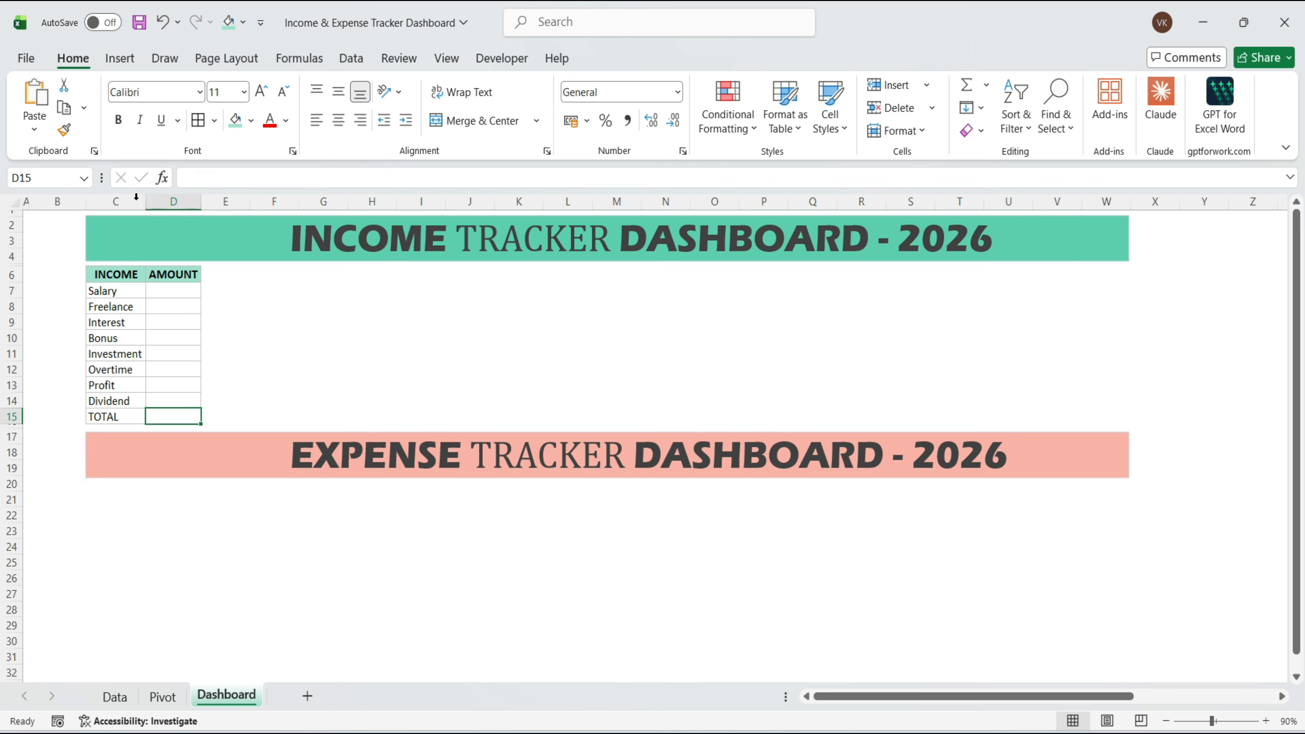
{"action": "left_click_drag", "start_coordinate": [118, 417], "coordinate": [174, 420]}
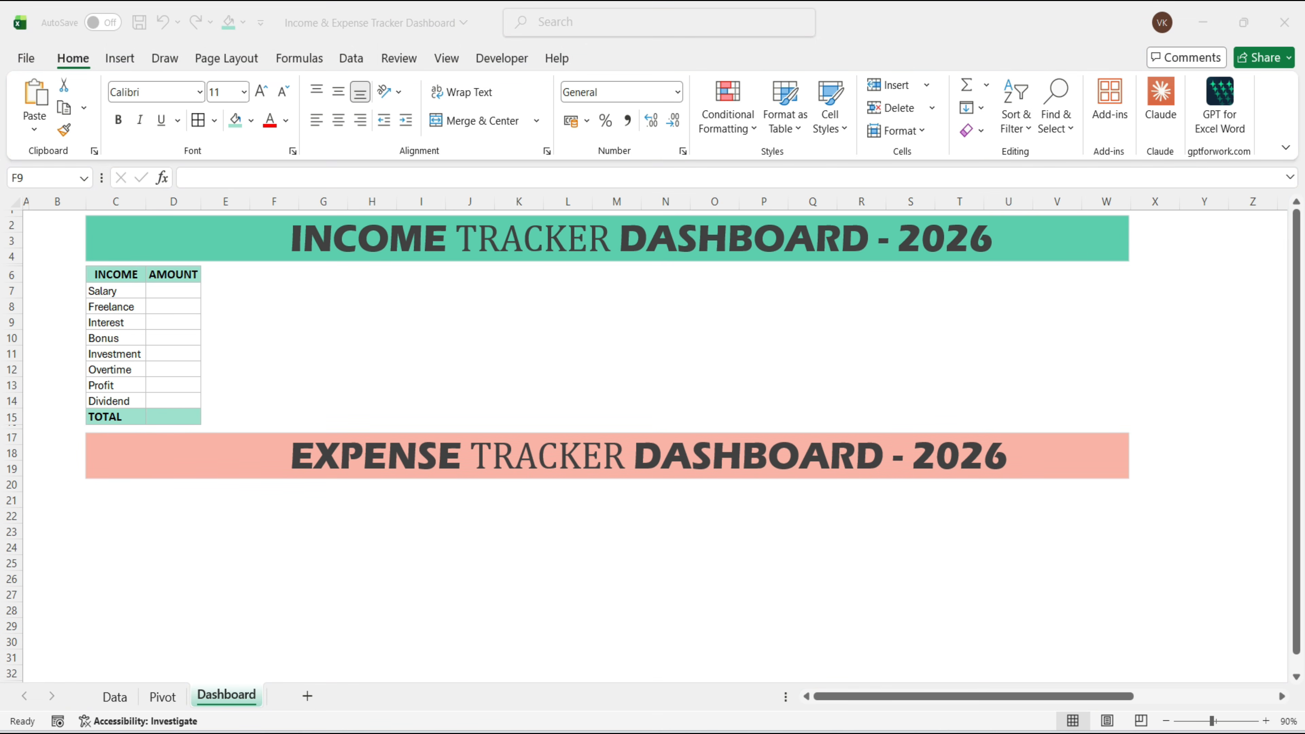
Step: Link D7 to the Salary amount in the income PivotTable on the Pivot sheet
{"action": "left_click", "coordinate": [170, 292]}
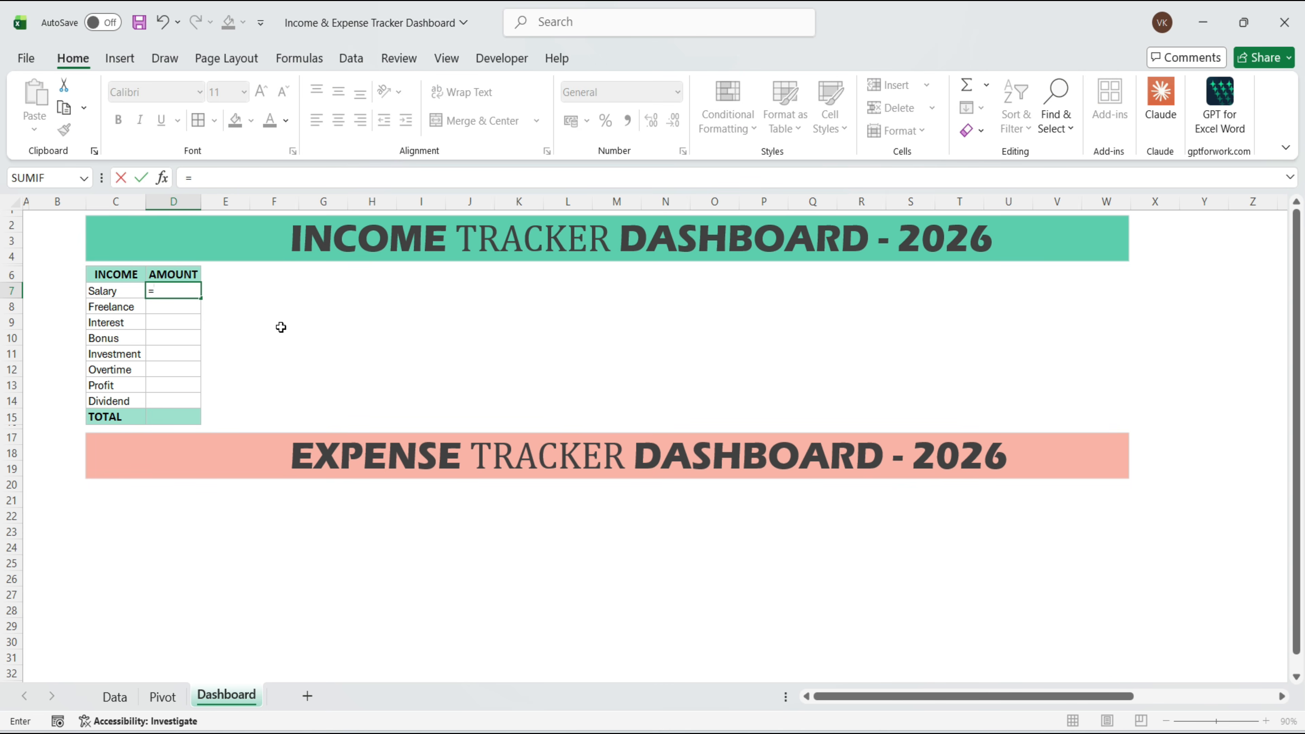
{"action": "left_click", "coordinate": [163, 698]}
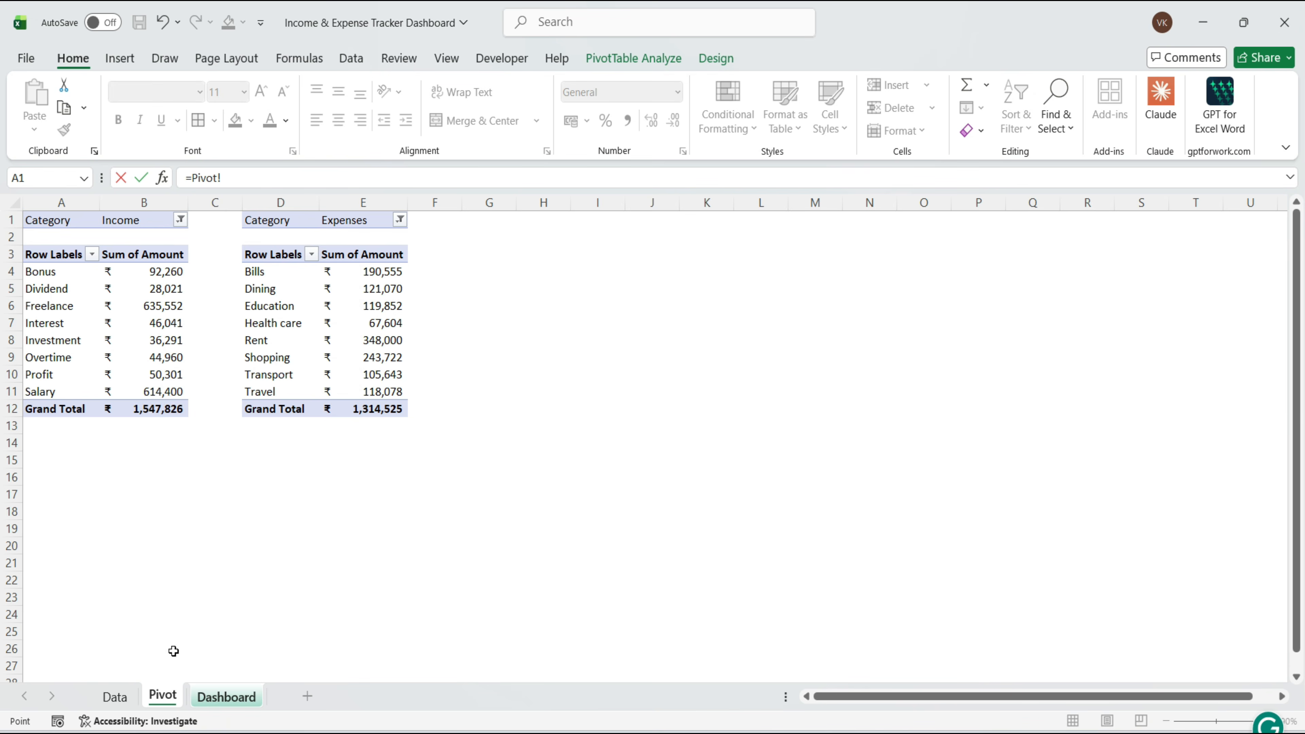
{"action": "left_click", "coordinate": [150, 390]}
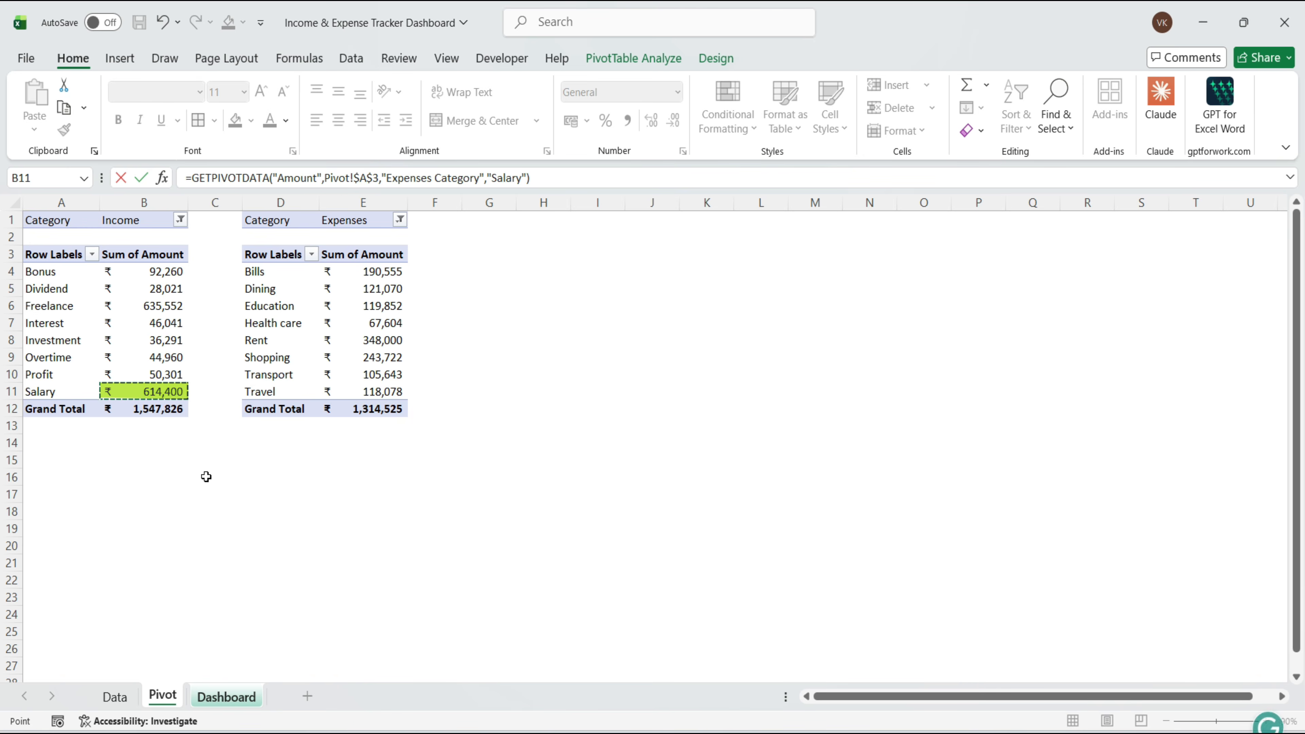
{"action": "key", "text": "Return"}
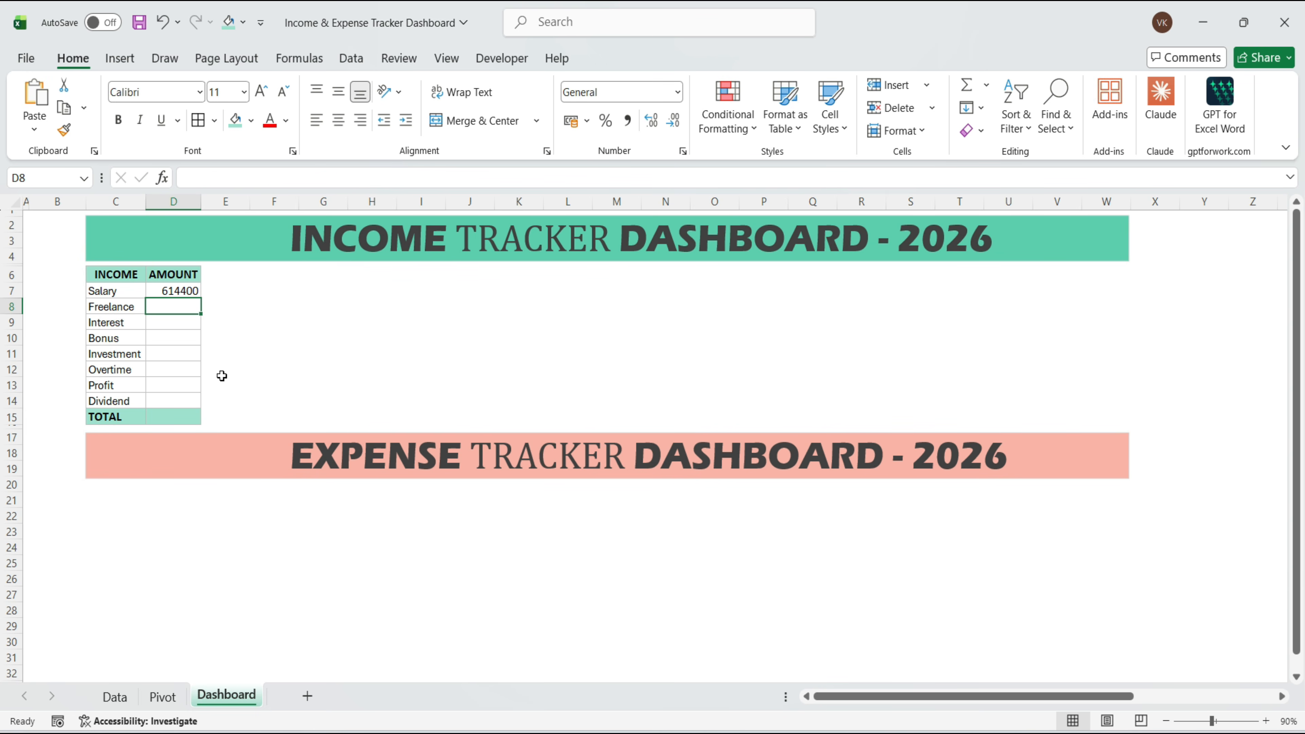
Step: Link D8 and D9 to the Freelance and Interest amounts in the income PivotTable
{"action": "type", "text": "="}
{"action": "left_click", "coordinate": [163, 697]}
{"action": "left_click", "coordinate": [155, 306]}
{"action": "key", "text": "Return"}
{"action": "type", "text": "="}
{"action": "left_click", "coordinate": [172, 697]}
{"action": "left_click", "coordinate": [154, 322]}
{"action": "key", "text": "Return"}
Step: Link D10 and D11 to the Bonus and Investment amounts in the income PivotTable
{"action": "type", "text": "="}
{"action": "left_click", "coordinate": [163, 697]}
{"action": "left_click", "coordinate": [160, 272]}
{"action": "key", "text": "Return"}
{"action": "type", "text": "="}
{"action": "left_click", "coordinate": [165, 697]}
{"action": "left_click", "coordinate": [171, 341]}
{"action": "key", "text": "Return"}
Step: Link D12 and D13 to the Overtime and Profit amounts in the income PivotTable
{"action": "type", "text": "="}
{"action": "left_click", "coordinate": [167, 697]}
{"action": "type", "text": "="}
{"action": "left_click", "coordinate": [165, 698]}
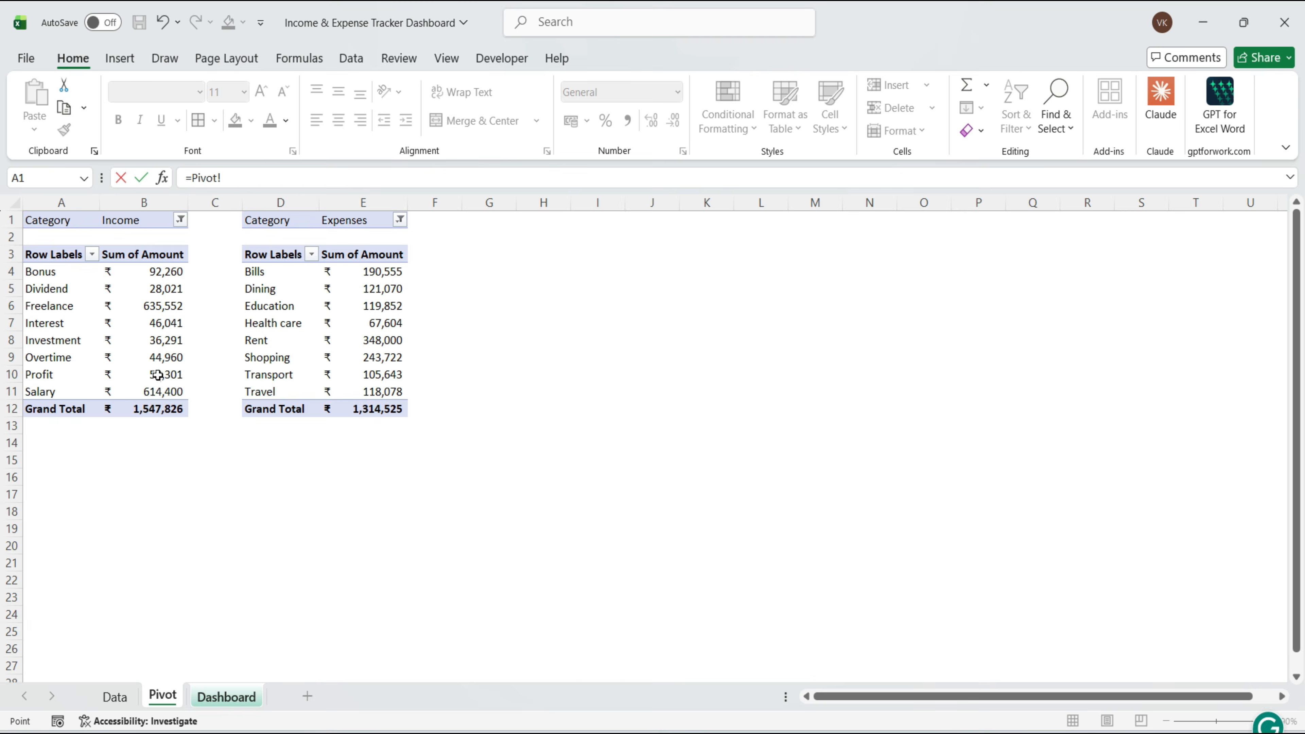
{"action": "left_click", "coordinate": [157, 374]}
{"action": "key", "text": "Return"}
Step: Link D14 to the Dividend amount and D15 to the Grand Total of the income PivotTable
{"action": "type", "text": "="}
{"action": "left_click", "coordinate": [165, 697]}
{"action": "left_click", "coordinate": [157, 288]}
{"action": "key", "text": "Return"}
{"action": "left_click", "coordinate": [173, 417]}
{"action": "type", "text": "="}
{"action": "left_click", "coordinate": [163, 696]}
{"action": "left_click", "coordinate": [165, 407]}
{"action": "key", "text": "Return"}
Step: Format the amounts in D7:D15 with the comma style and no decimal places
{"action": "left_click", "coordinate": [170, 292]}
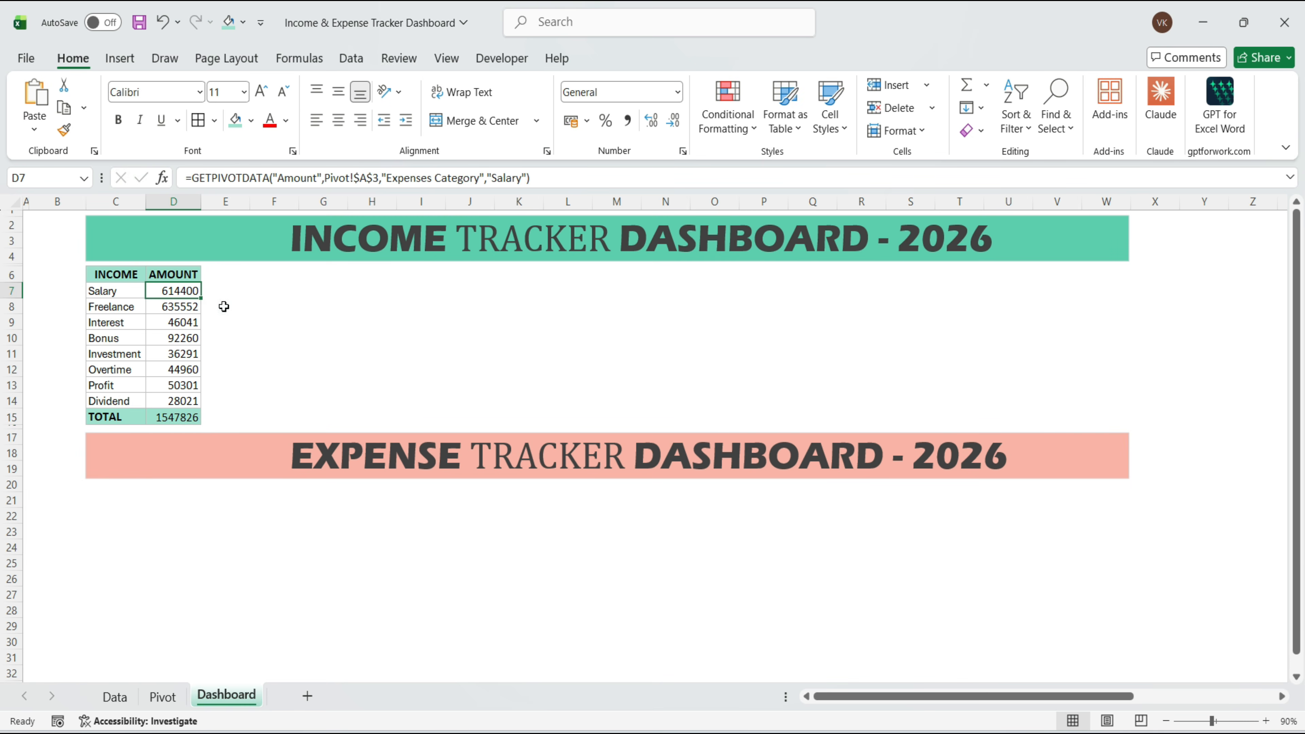
{"action": "left_click_drag", "start_coordinate": [156, 290], "coordinate": [163, 418]}
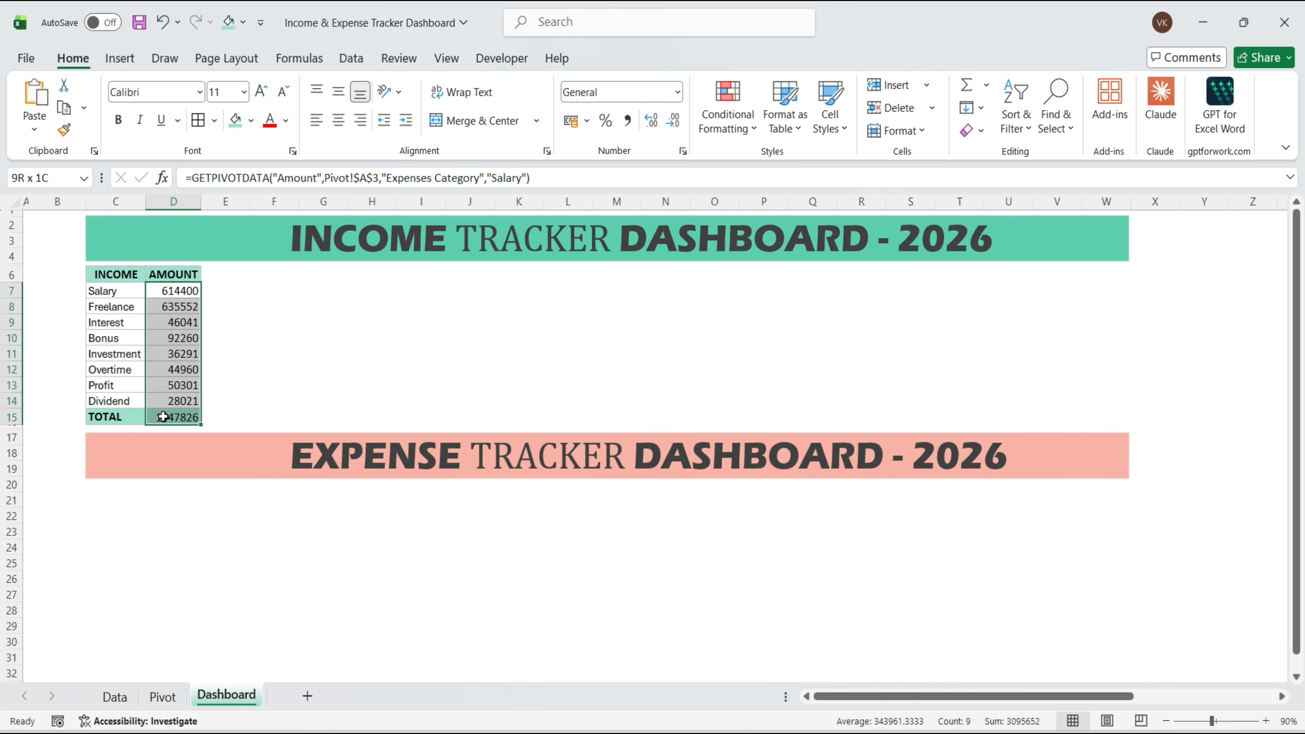
{"action": "left_click", "coordinate": [627, 124]}
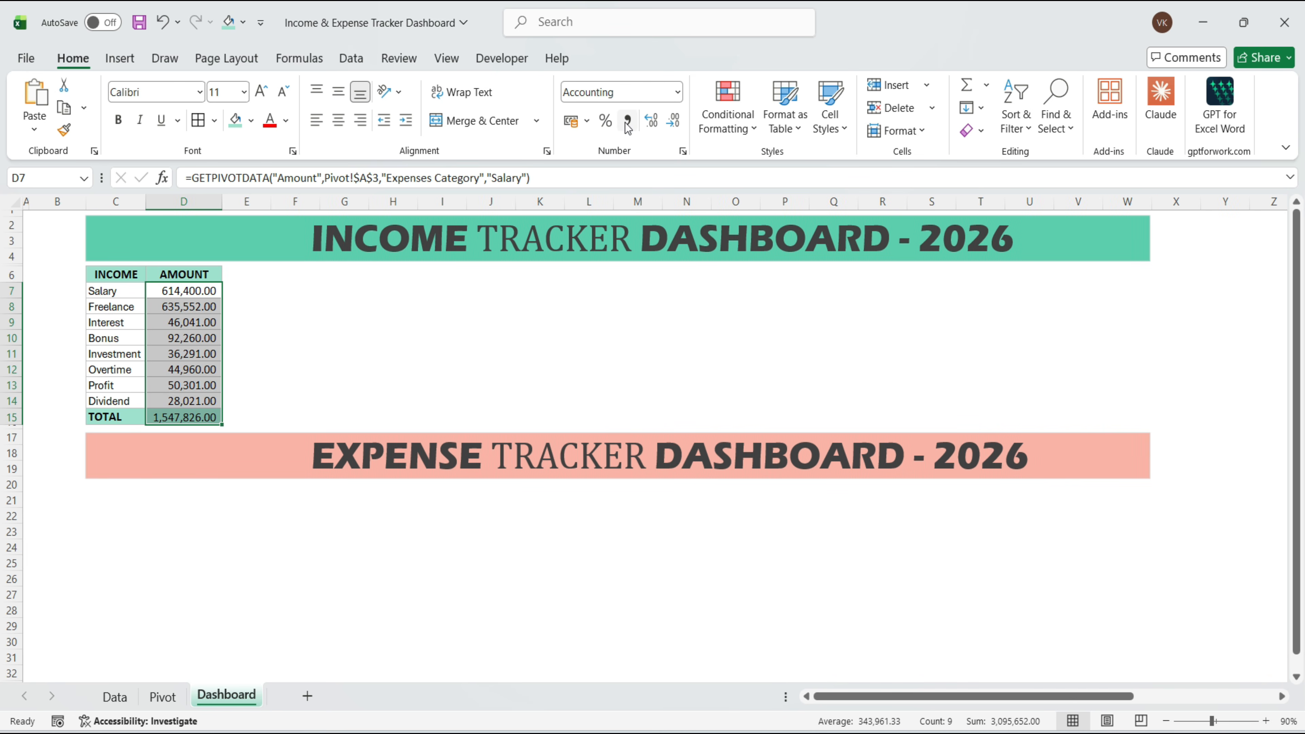
{"action": "left_click", "coordinate": [673, 124]}
{"action": "left_click", "coordinate": [673, 124]}
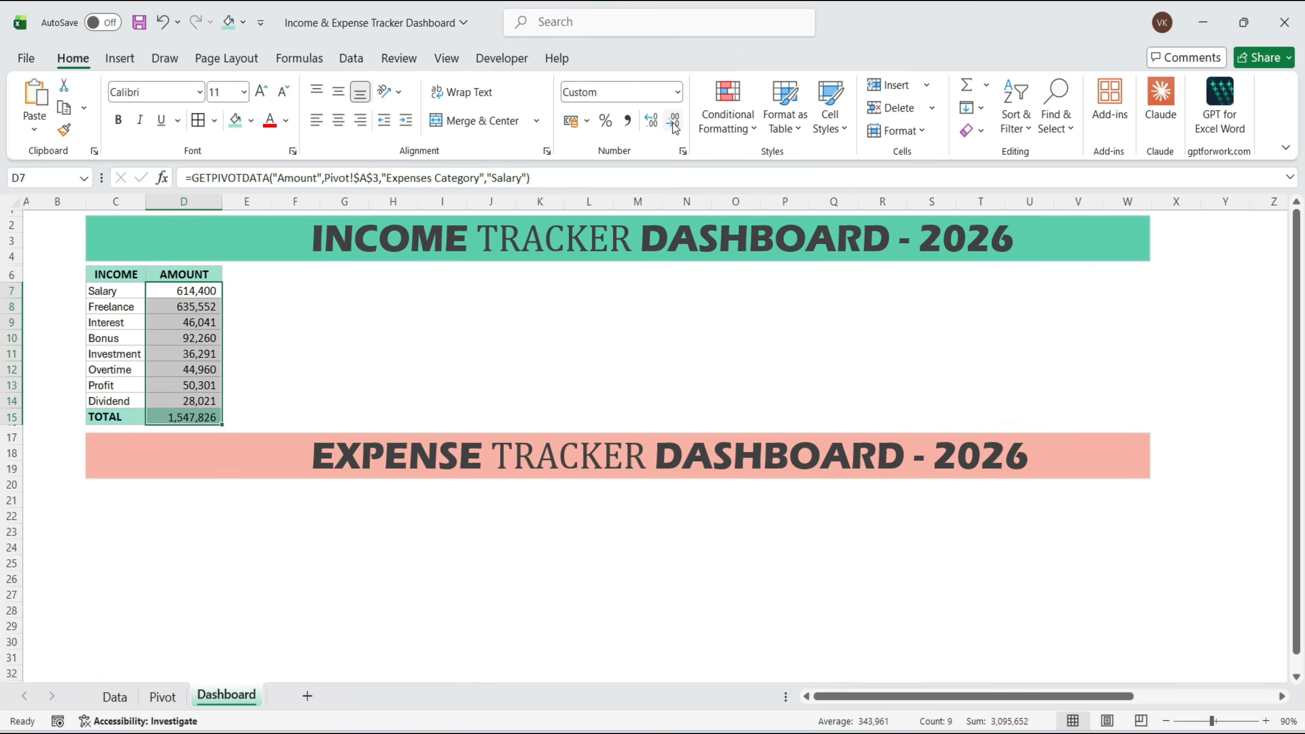
Step: Apply the Accounting format with the ₹ English (India) symbol to the income amounts in D7:D15
{"action": "left_click", "coordinate": [588, 121]}
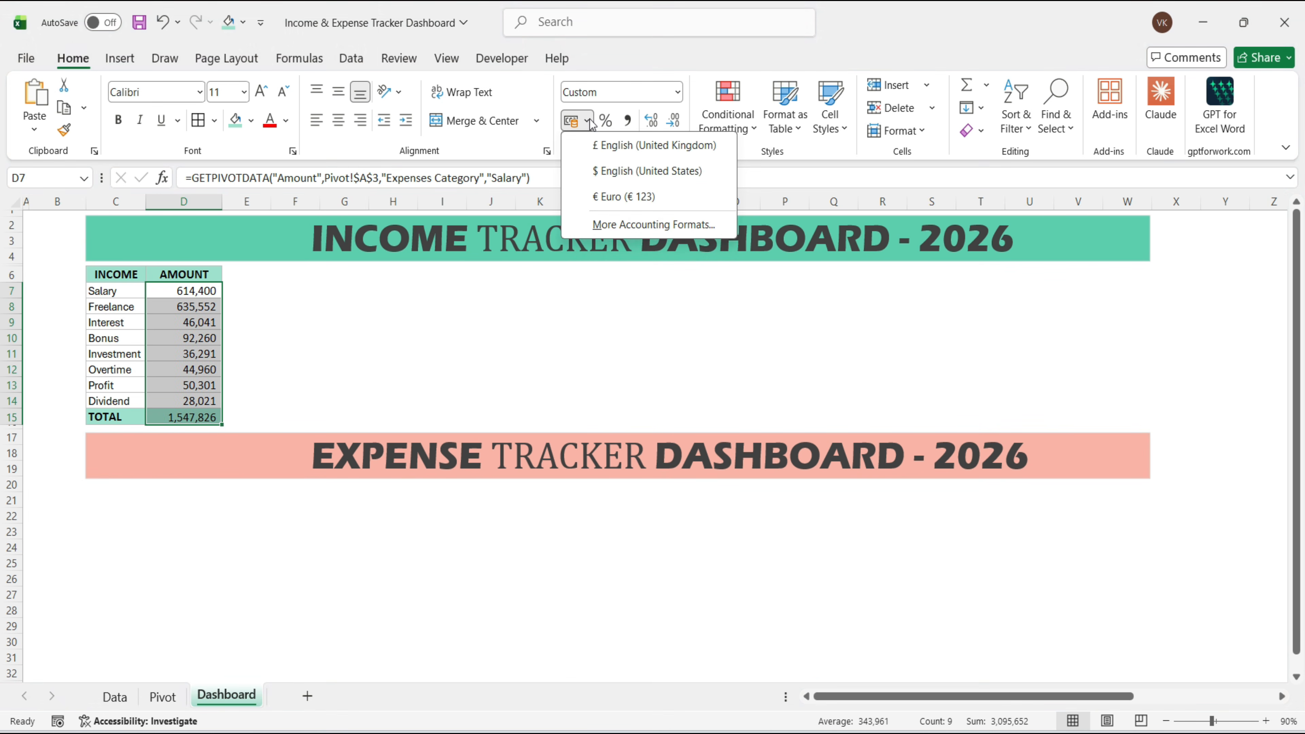
{"action": "left_click", "coordinate": [649, 223]}
{"action": "left_click", "coordinate": [871, 280]}
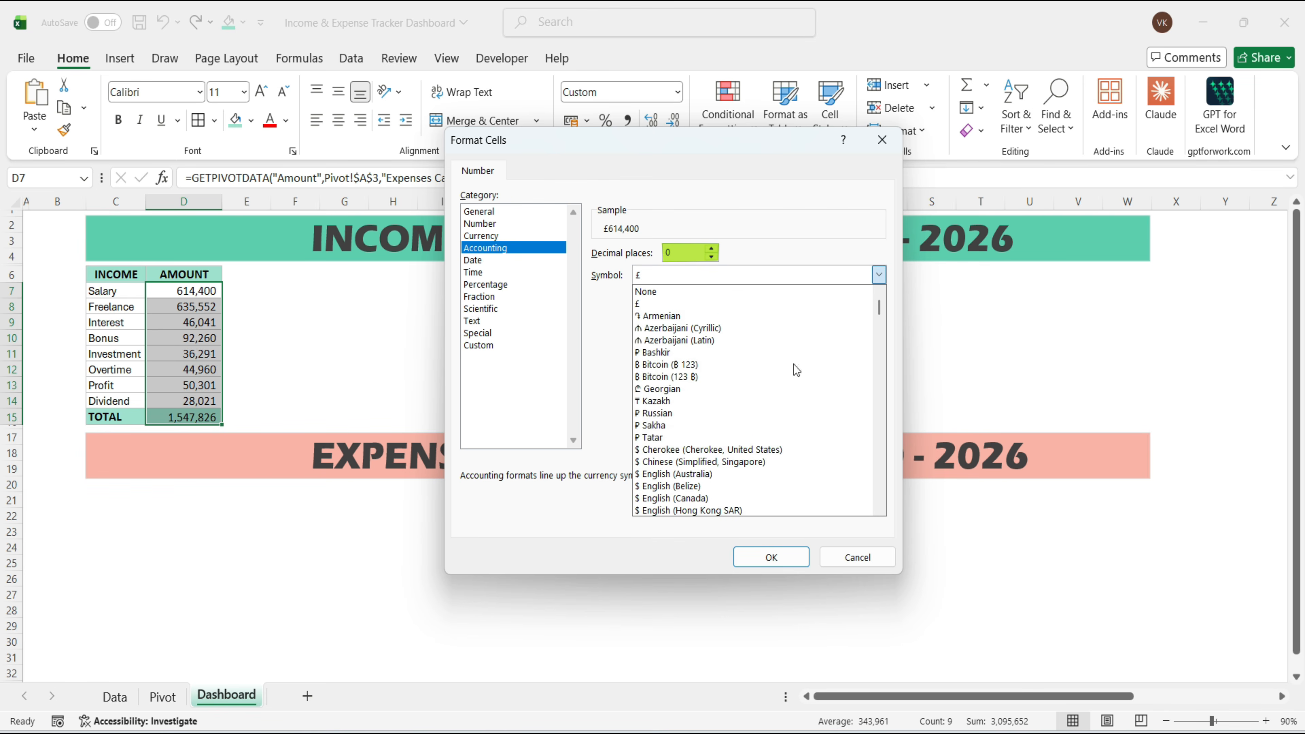
{"action": "scroll", "coordinate": [770, 370], "scroll_direction": "down", "scroll_amount": 5}
{"action": "left_click", "coordinate": [718, 382]}
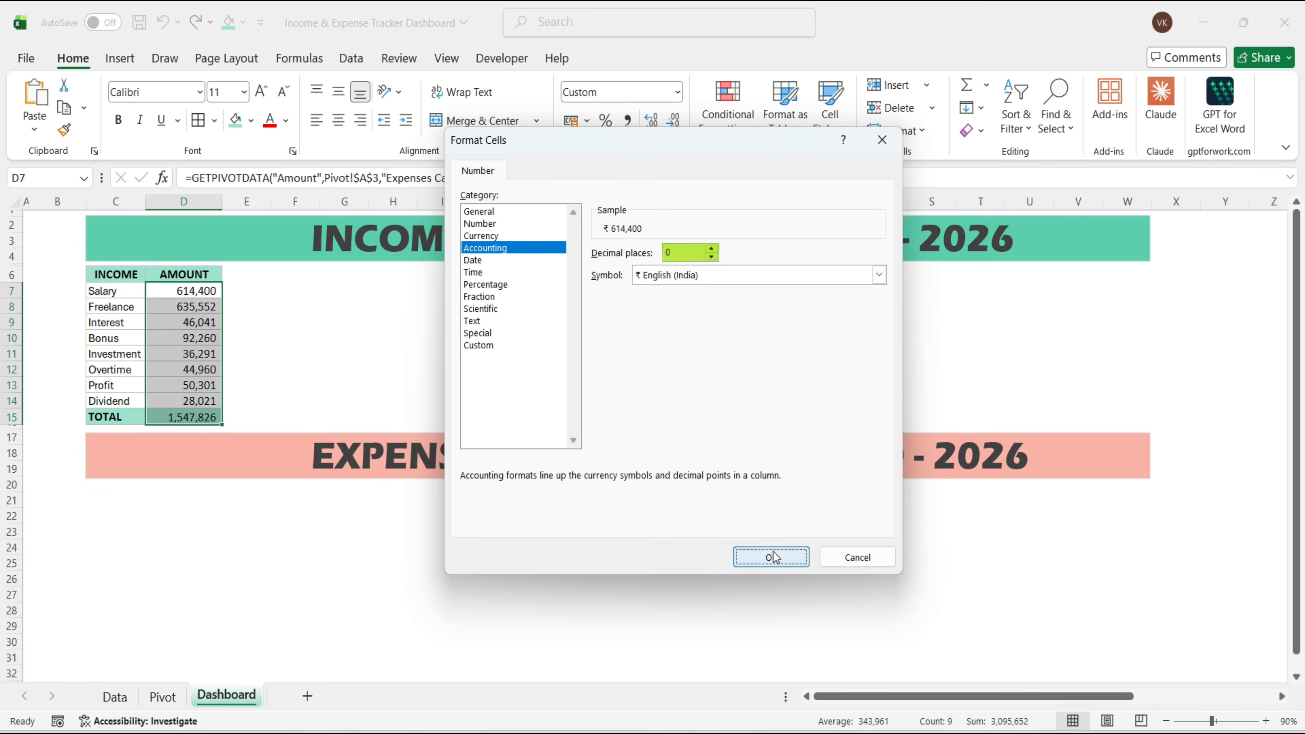
{"action": "left_click", "coordinate": [771, 556]}
{"action": "left_click", "coordinate": [303, 354]}
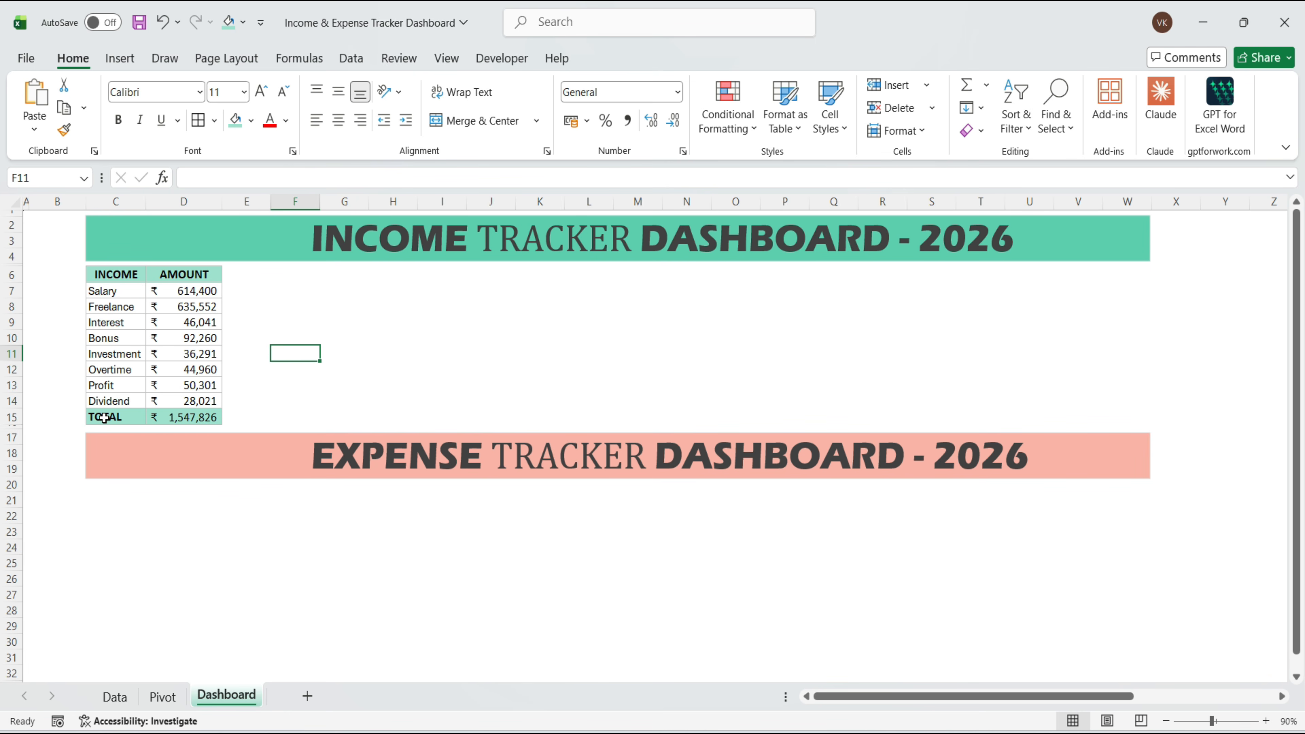
Step: Make the total amount in D15 of the income table bold
{"action": "left_click_drag", "start_coordinate": [105, 417], "coordinate": [185, 417]}
{"action": "left_click", "coordinate": [303, 386]}
{"action": "left_click", "coordinate": [183, 418]}
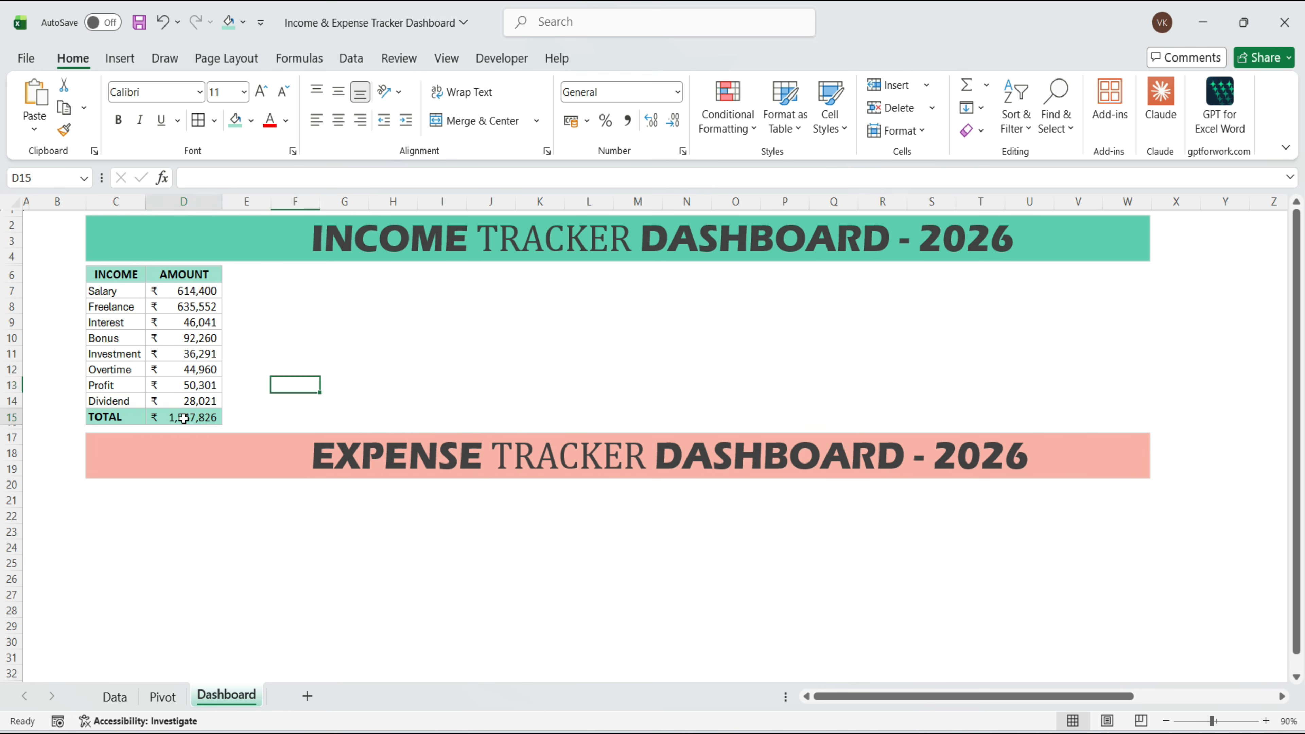
{"action": "left_click", "coordinate": [298, 338]}
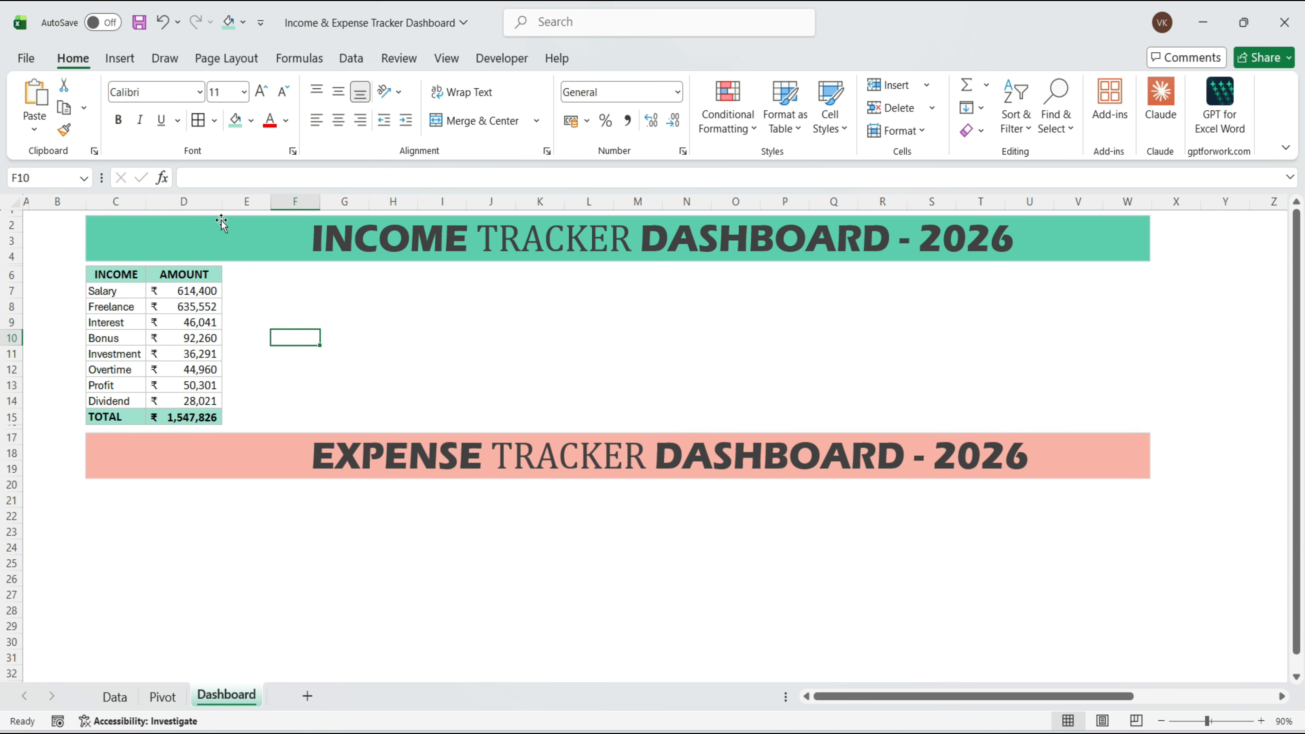
Step: Draw a rectangle about 5.25 cm high and 31.94 cm wide beside the income table, reaching the banner's far end
{"action": "left_click", "coordinate": [125, 61]}
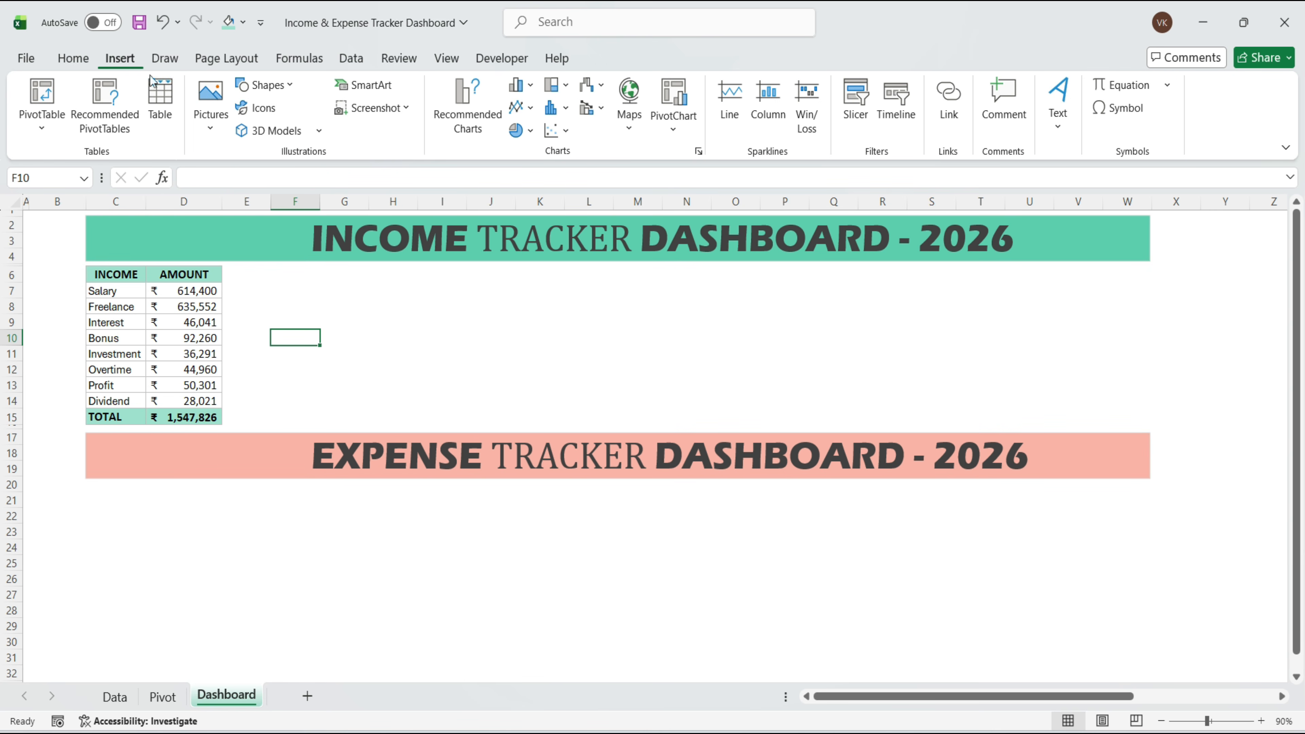
{"action": "left_click", "coordinate": [268, 86]}
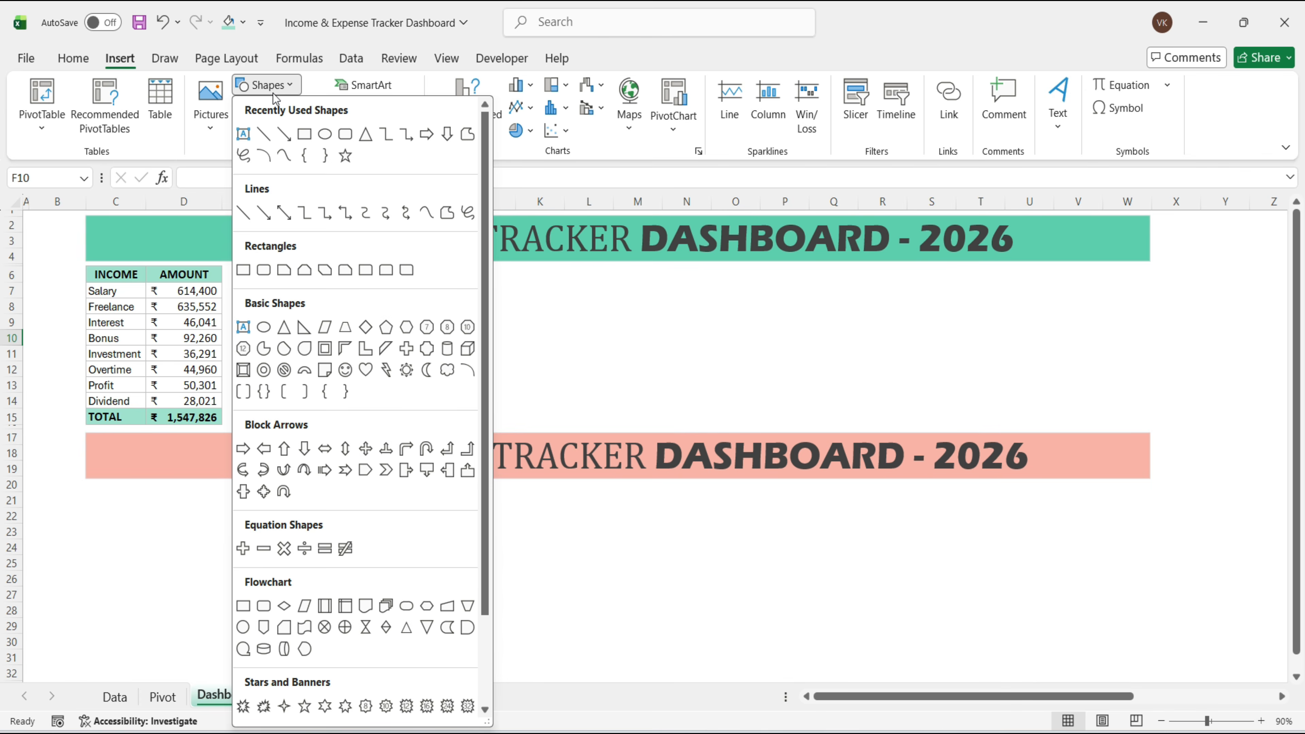
{"action": "left_click", "coordinate": [321, 135]}
{"action": "left_click_drag", "start_coordinate": [230, 271], "coordinate": [314, 426]}
{"action": "left_click_drag", "start_coordinate": [315, 346], "coordinate": [1151, 360]}
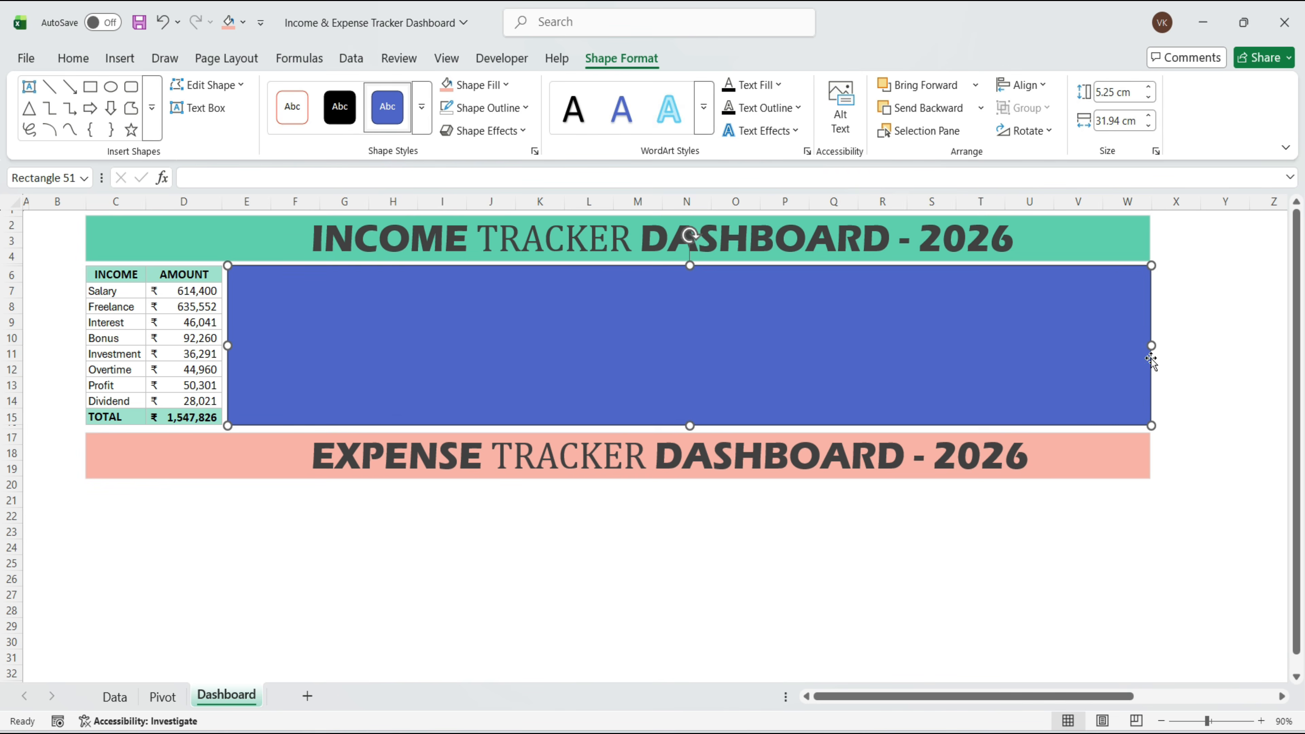
Step: Give the rectangle beside the income table a pale green theme fill and a light gray outline
{"action": "left_click", "coordinate": [506, 85]}
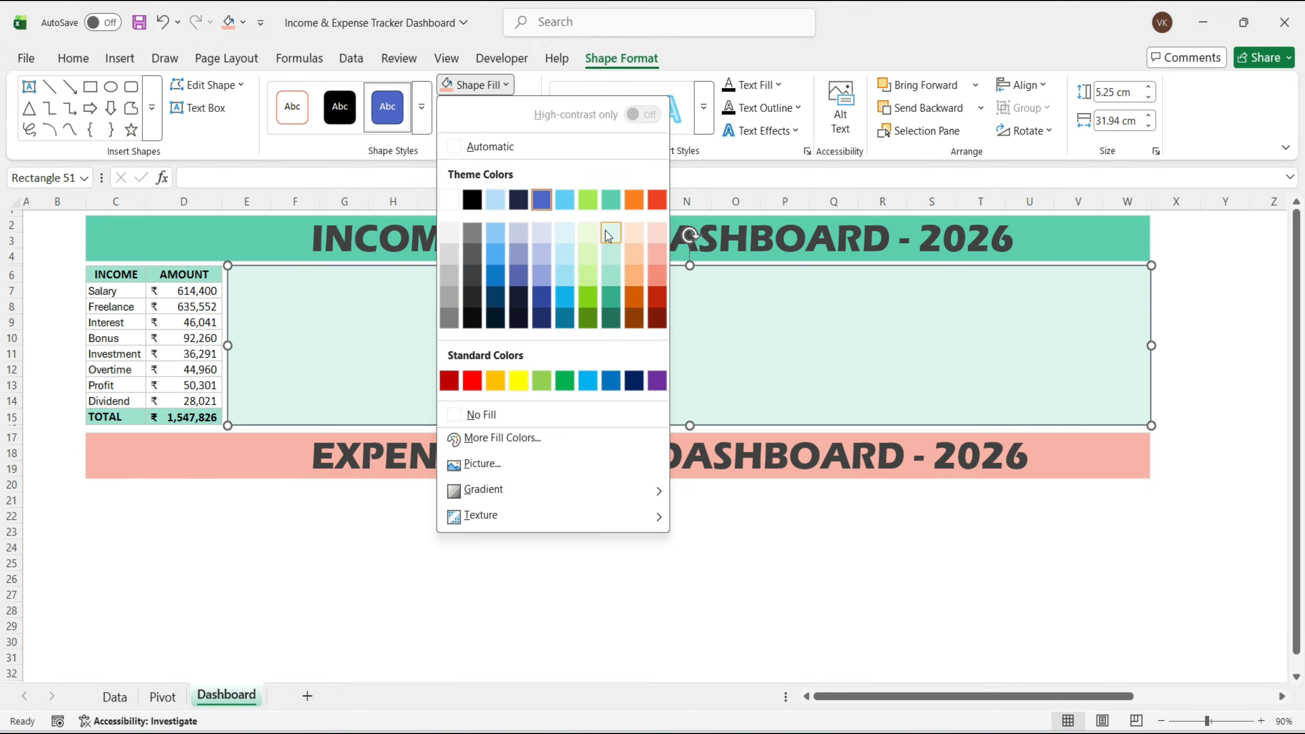
{"action": "left_click", "coordinate": [605, 233]}
{"action": "left_click", "coordinate": [526, 108]}
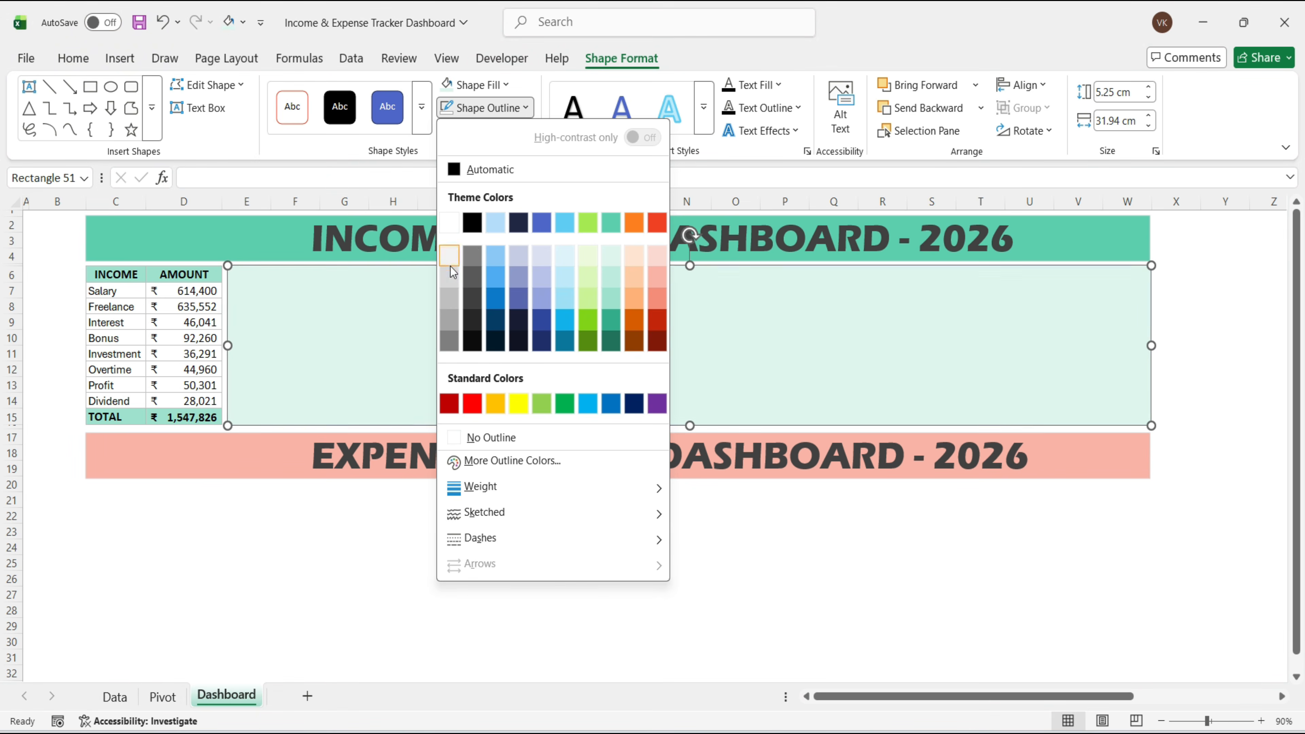
{"action": "left_click", "coordinate": [448, 284]}
{"action": "key", "text": "Escape"}
Step: Bring the eight labelled income icons from columns AB:AH onto the pale green panel beside the income table
{"action": "left_click_drag", "start_coordinate": [827, 694], "coordinate": [958, 697]}
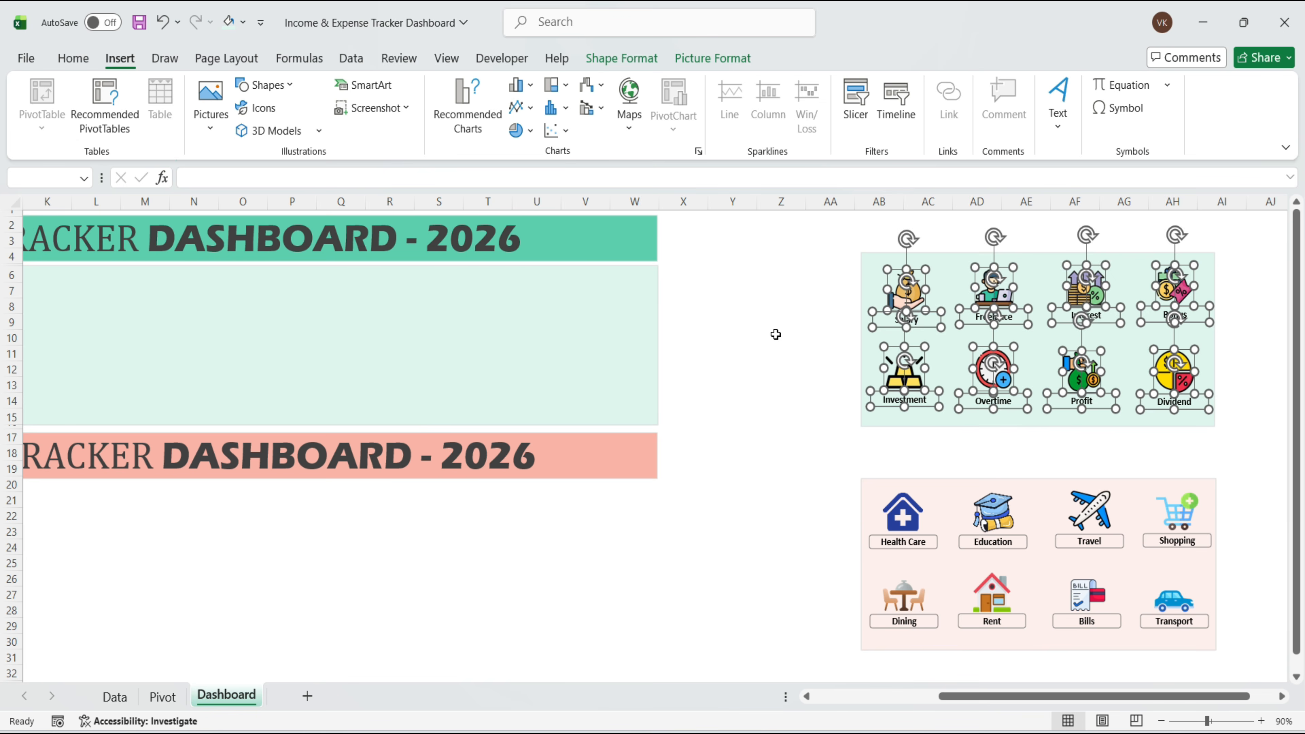
{"action": "key", "text": "Delete"}
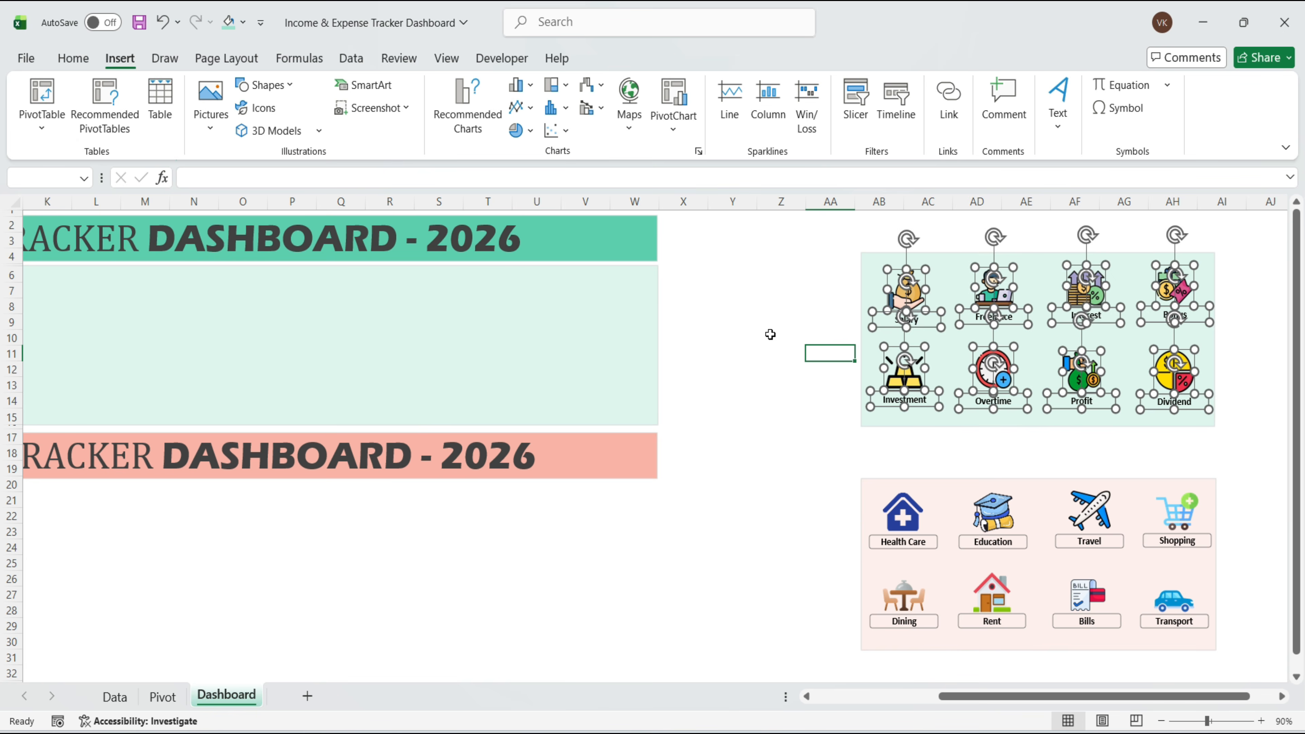
{"action": "left_click_drag", "start_coordinate": [933, 695], "coordinate": [809, 695]}
{"action": "key", "text": "ctrl+z"}
{"action": "left_click_drag", "start_coordinate": [503, 410], "coordinate": [518, 411]}
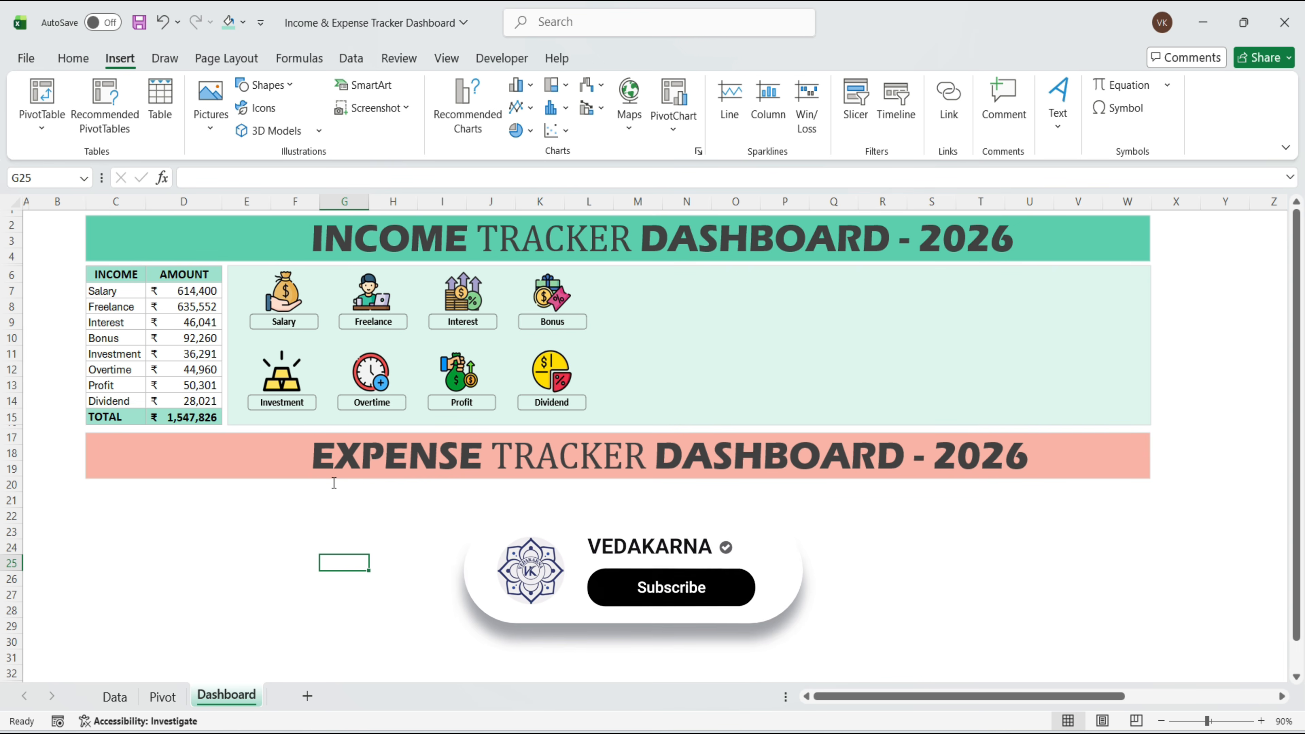
Step: Draw a small text box directly beneath the Salary label on the income panel
{"action": "left_click", "coordinate": [286, 91]}
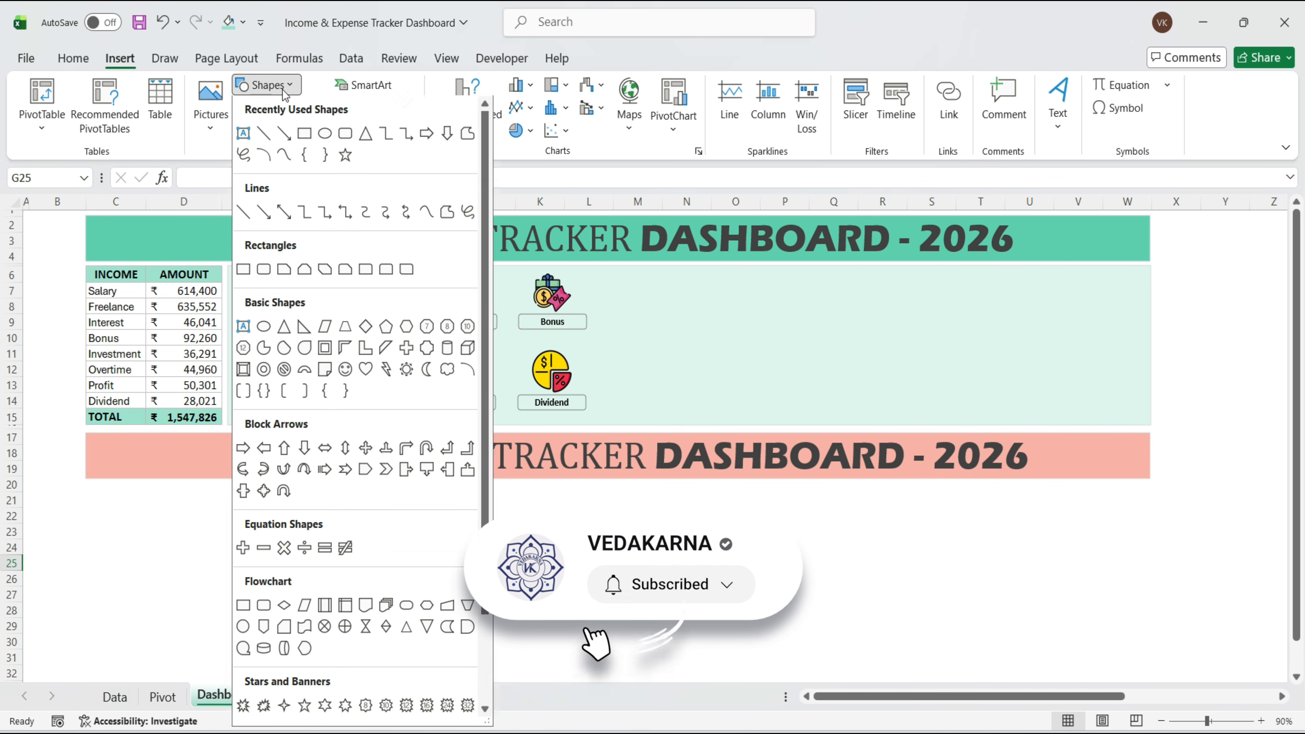
{"action": "left_click", "coordinate": [243, 135]}
{"action": "mouse_move", "coordinate": [245, 331]}
{"action": "left_mouse_down"}
{"action": "mouse_move", "coordinate": [341, 347]}
{"action": "mouse_move", "coordinate": [330, 349]}
{"action": "left_mouse_up"}
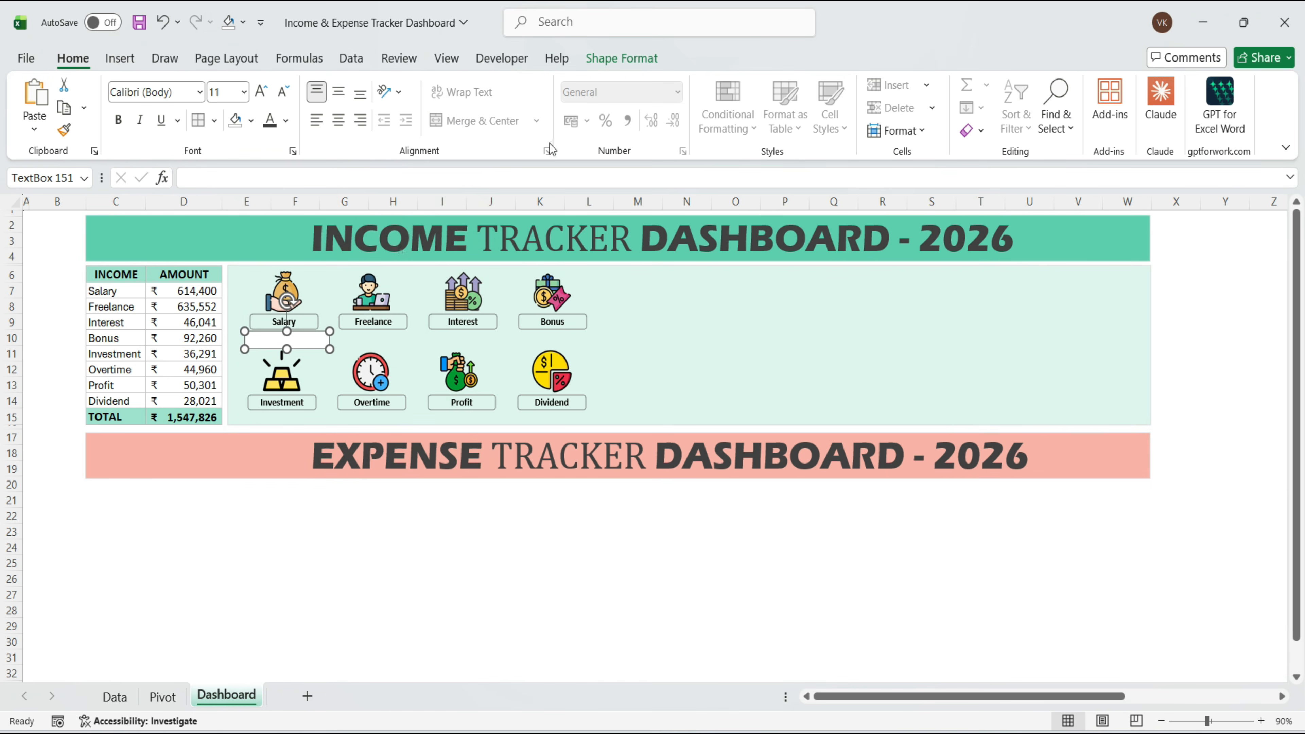
Step: Remove the fill and the outline of the text box beneath the Salary label
{"action": "left_click", "coordinate": [622, 58]}
{"action": "left_click", "coordinate": [473, 84]}
{"action": "left_click", "coordinate": [478, 414]}
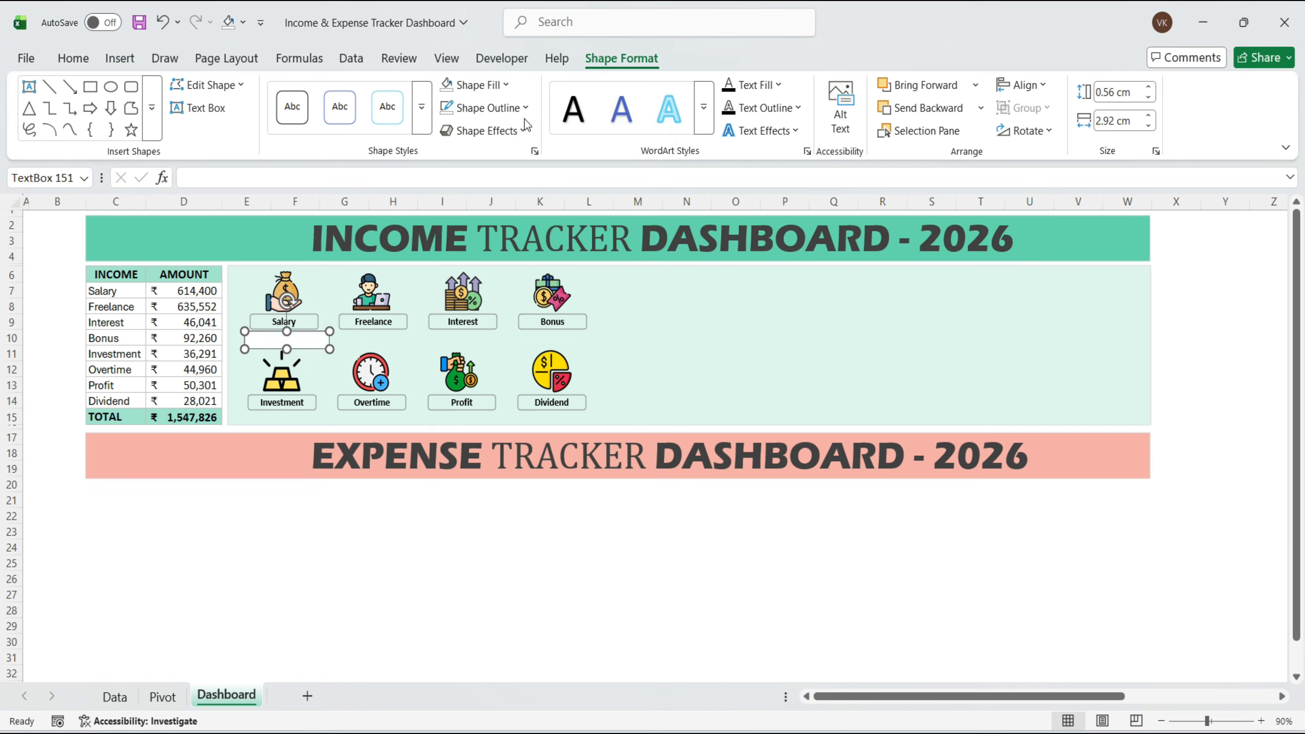
{"action": "left_click", "coordinate": [486, 108]}
{"action": "left_click", "coordinate": [469, 437]}
Step: Link the text box beneath the Salary label to the Salary amount in cell D7
{"action": "left_click", "coordinate": [266, 338]}
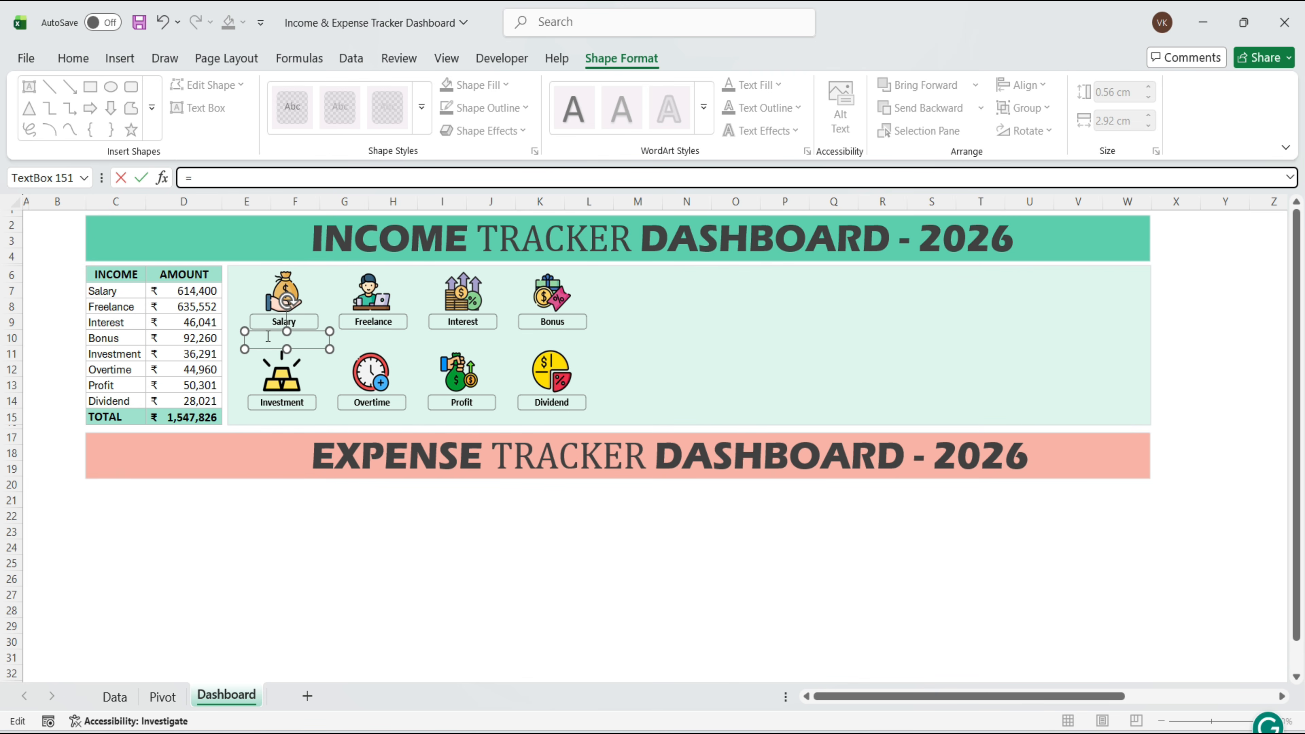
{"action": "left_click", "coordinate": [195, 293]}
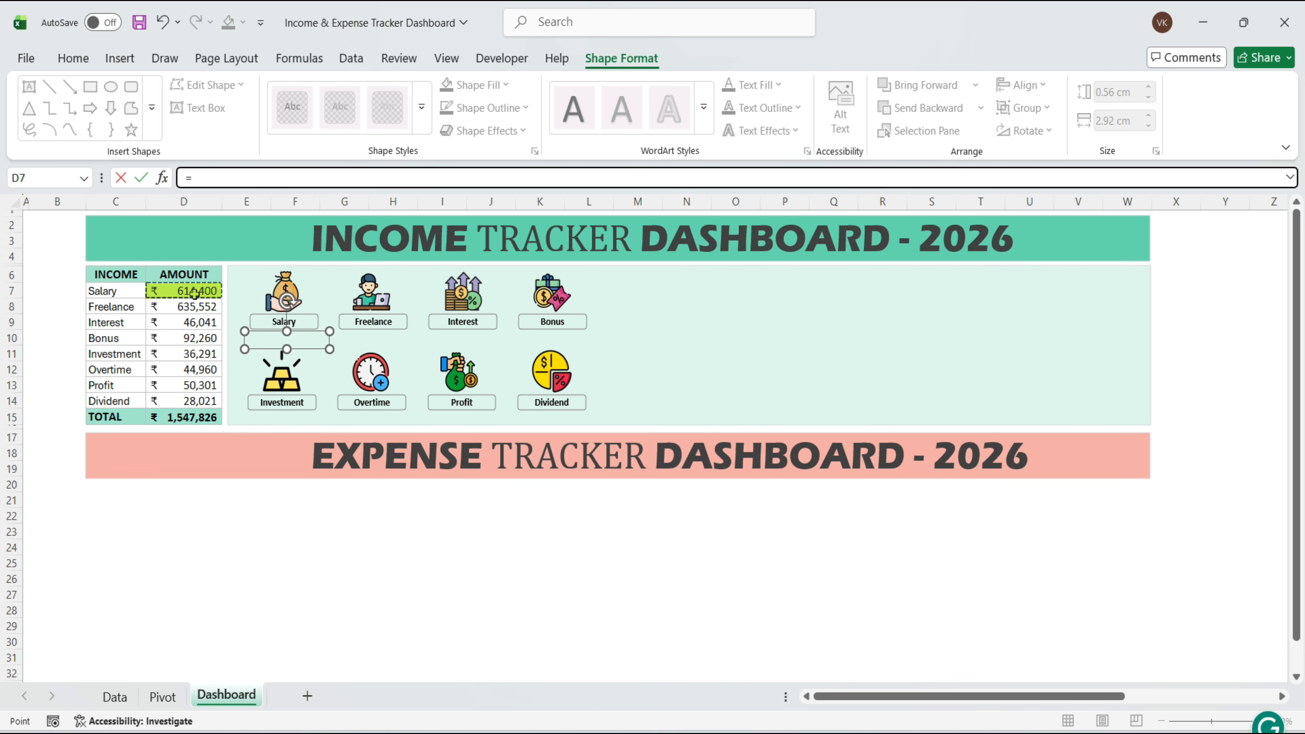
{"action": "key", "text": "Return"}
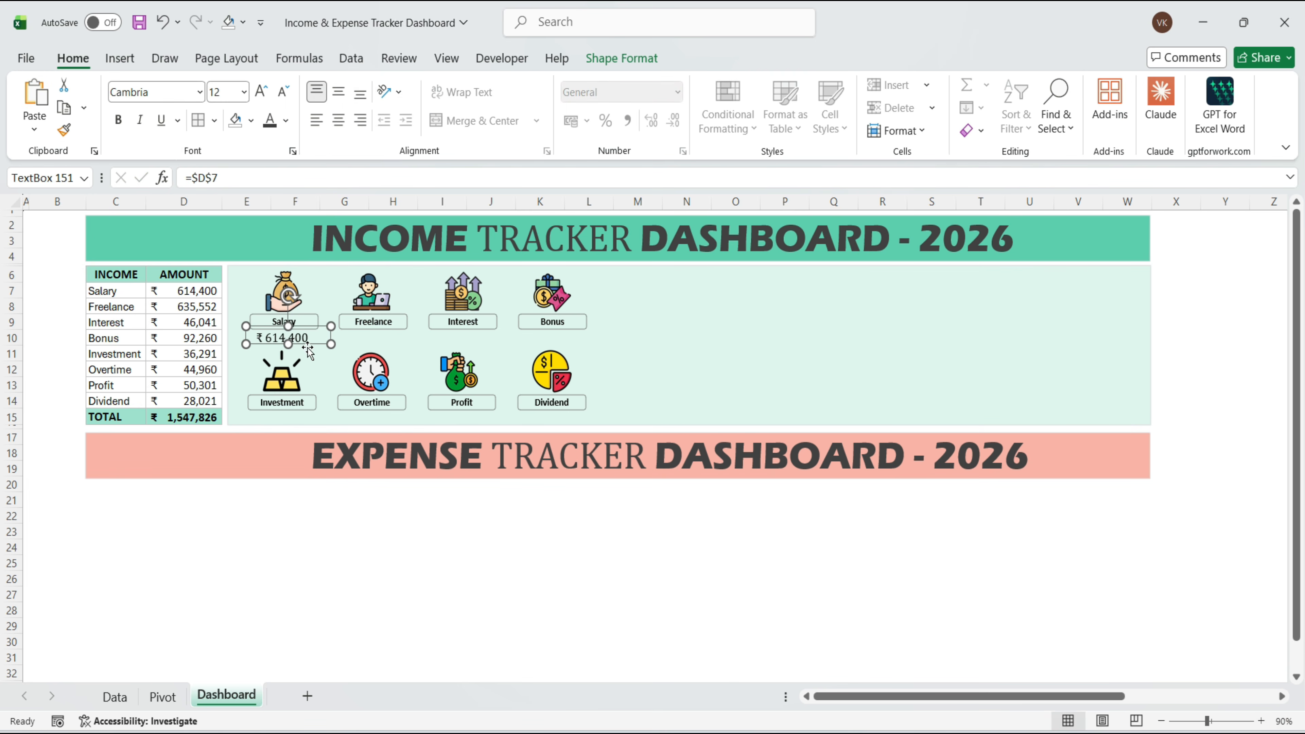
Step: Copy the Salary amount box beneath the other income labels, linking the Freelance, Interest and Bonus boxes to D8, D9 and D10
{"action": "left_click_drag", "start_coordinate": [309, 349], "coordinate": [485, 424], "text": "ctrl"}
{"action": "left_click", "coordinate": [240, 178]}
{"action": "key", "text": "BackSpace"}
{"action": "key", "text": "BackSpace"}
{"action": "key", "text": "BackSpace"}
{"action": "key", "text": "BackSpace"}
{"action": "left_click", "coordinate": [195, 307]}
{"action": "key", "text": "Return"}
{"action": "left_click", "coordinate": [240, 178]}
{"action": "key", "text": "BackSpace"}
{"action": "key", "text": "BackSpace"}
{"action": "left_click", "coordinate": [195, 338]}
{"action": "key", "text": "Return"}
Step: Link the amount boxes beneath Investment, Overtime, Profit and Dividend to cells D11, D12, D13 and D14
{"action": "left_click", "coordinate": [239, 178]}
{"action": "left_click", "coordinate": [195, 354]}
{"action": "key", "text": "Return"}
{"action": "left_click", "coordinate": [195, 370]}
{"action": "left_click", "coordinate": [240, 178]}
{"action": "left_click", "coordinate": [195, 386]}
{"action": "key", "text": "Return"}
{"action": "left_click_drag", "start_coordinate": [485, 424], "coordinate": [576, 424], "text": "ctrl"}
{"action": "left_click", "coordinate": [240, 178]}
{"action": "left_click", "coordinate": [195, 401]}
{"action": "left_click", "coordinate": [540, 516]}
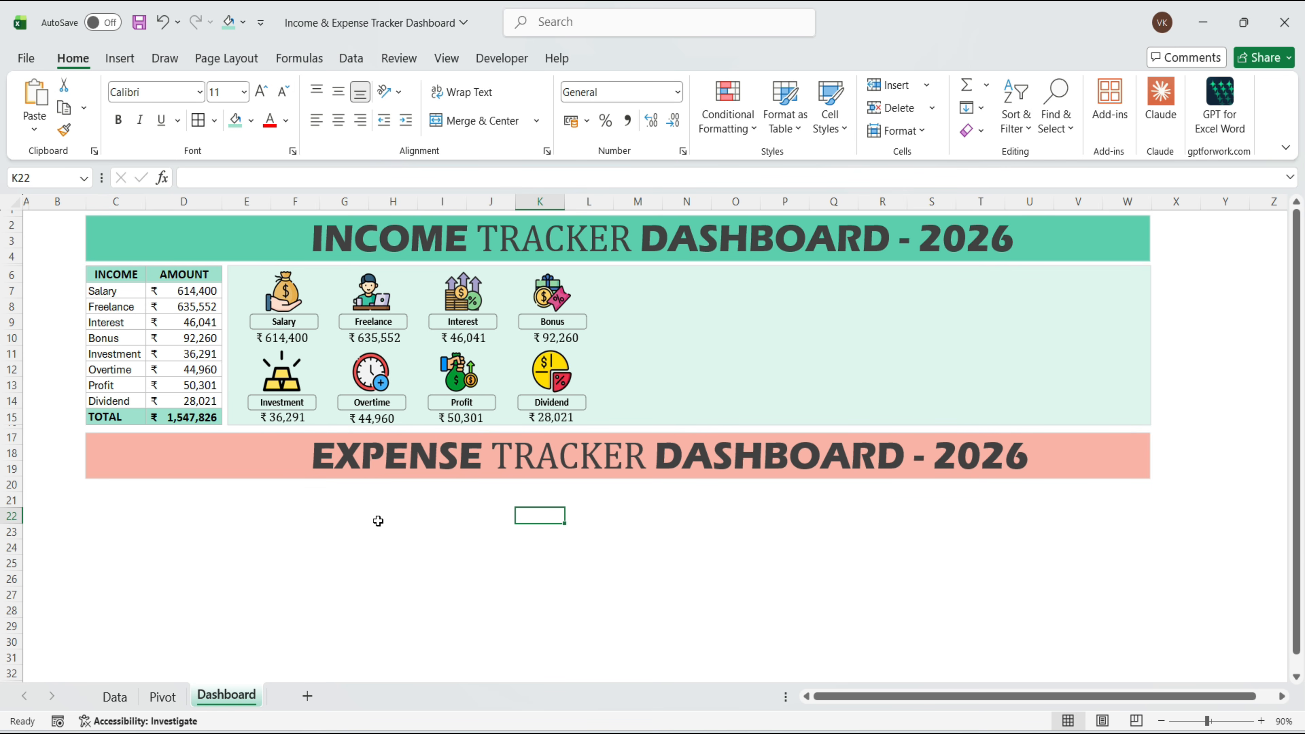
Step: Insert a pie chart of the income categories and amounts in C7:D14 and apply the fifth chart style
{"action": "left_click_drag", "start_coordinate": [114, 290], "coordinate": [207, 395]}
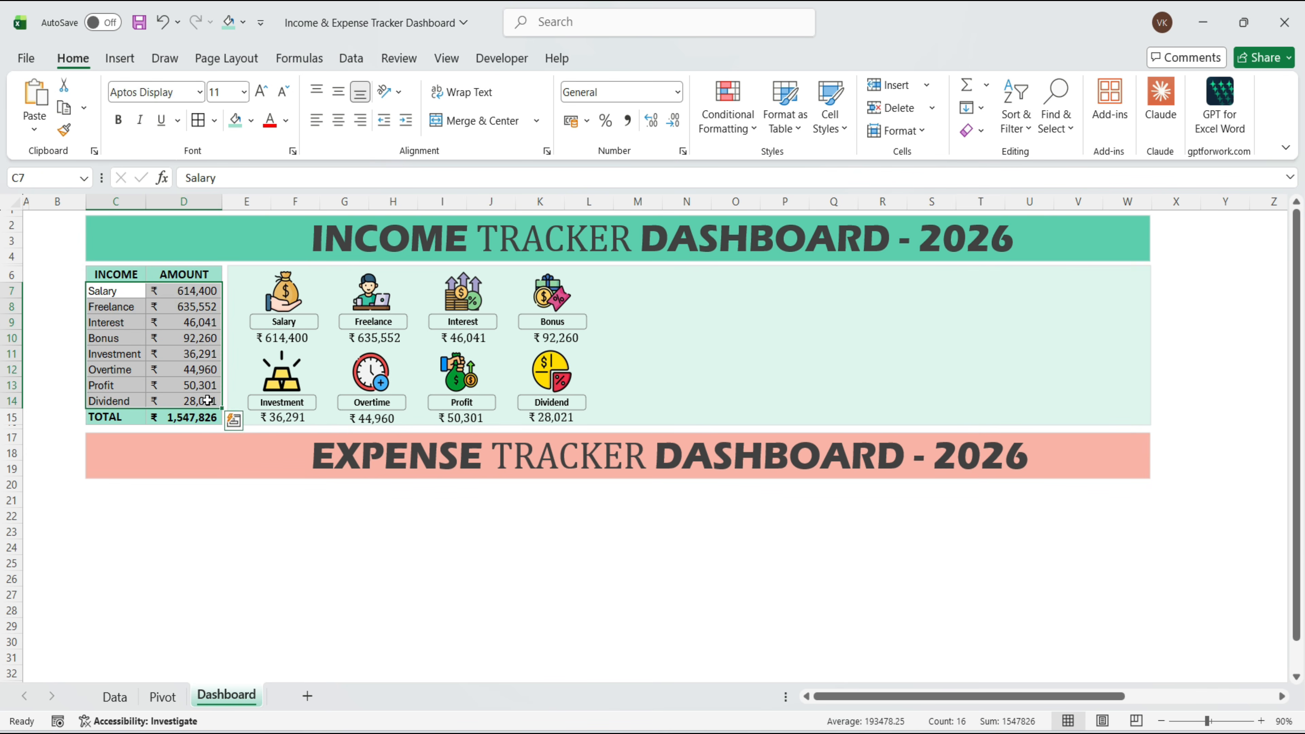
{"action": "left_click", "coordinate": [123, 59]}
{"action": "left_click", "coordinate": [467, 105]}
{"action": "left_click", "coordinate": [469, 393]}
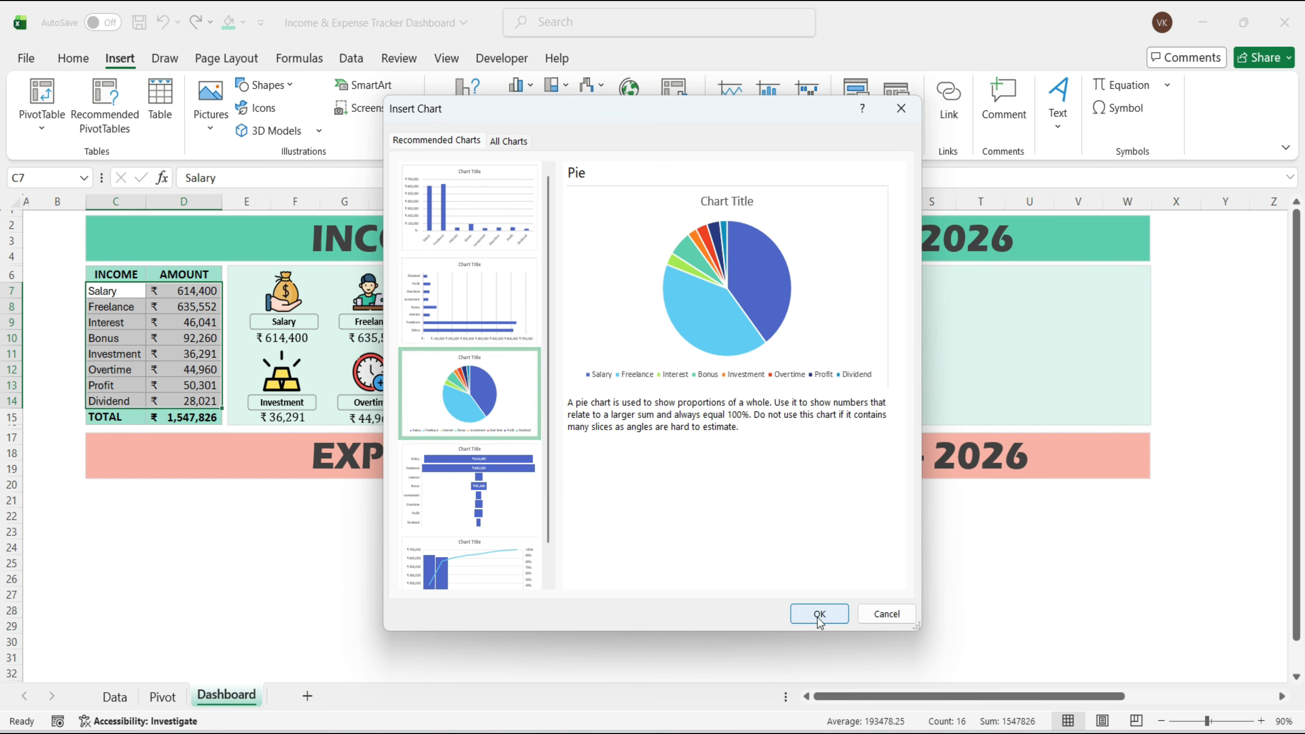
{"action": "left_click", "coordinate": [819, 618]}
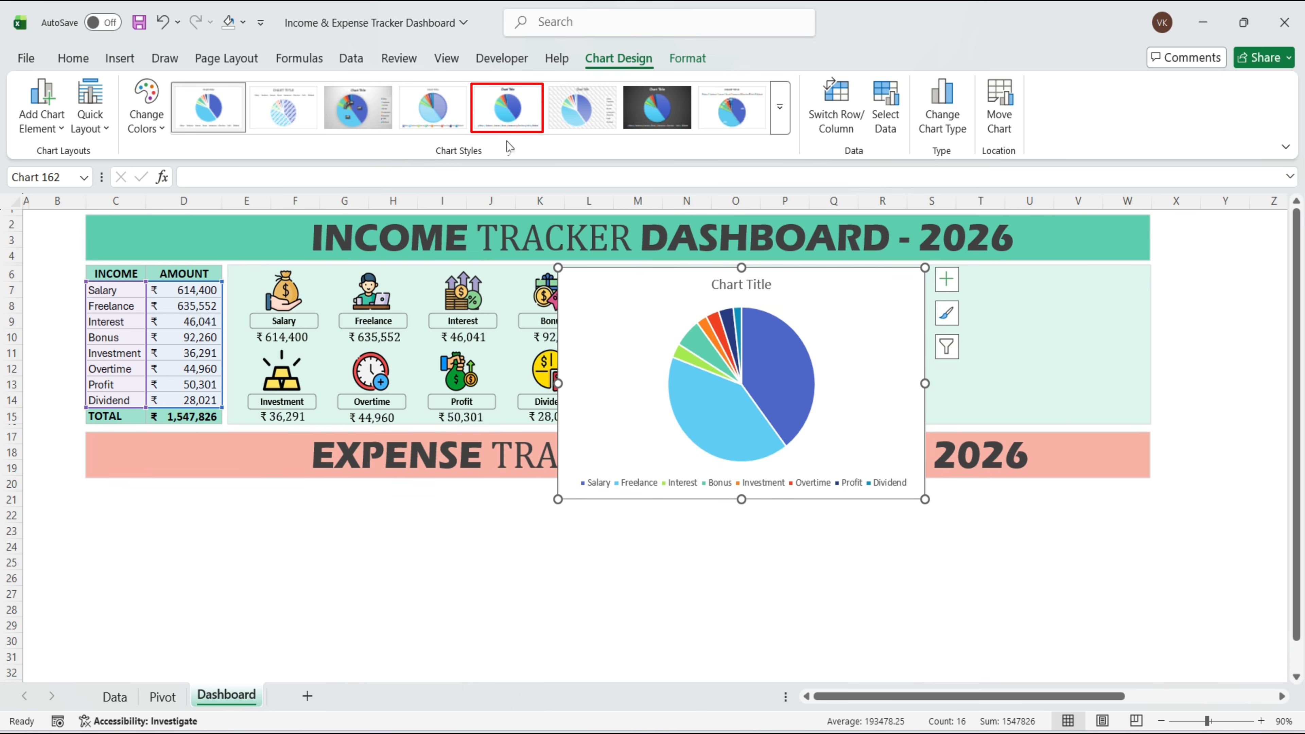
{"action": "left_click", "coordinate": [514, 117]}
Step: Delete the pie chart's title and set its chart area to no fill
{"action": "left_click", "coordinate": [742, 286]}
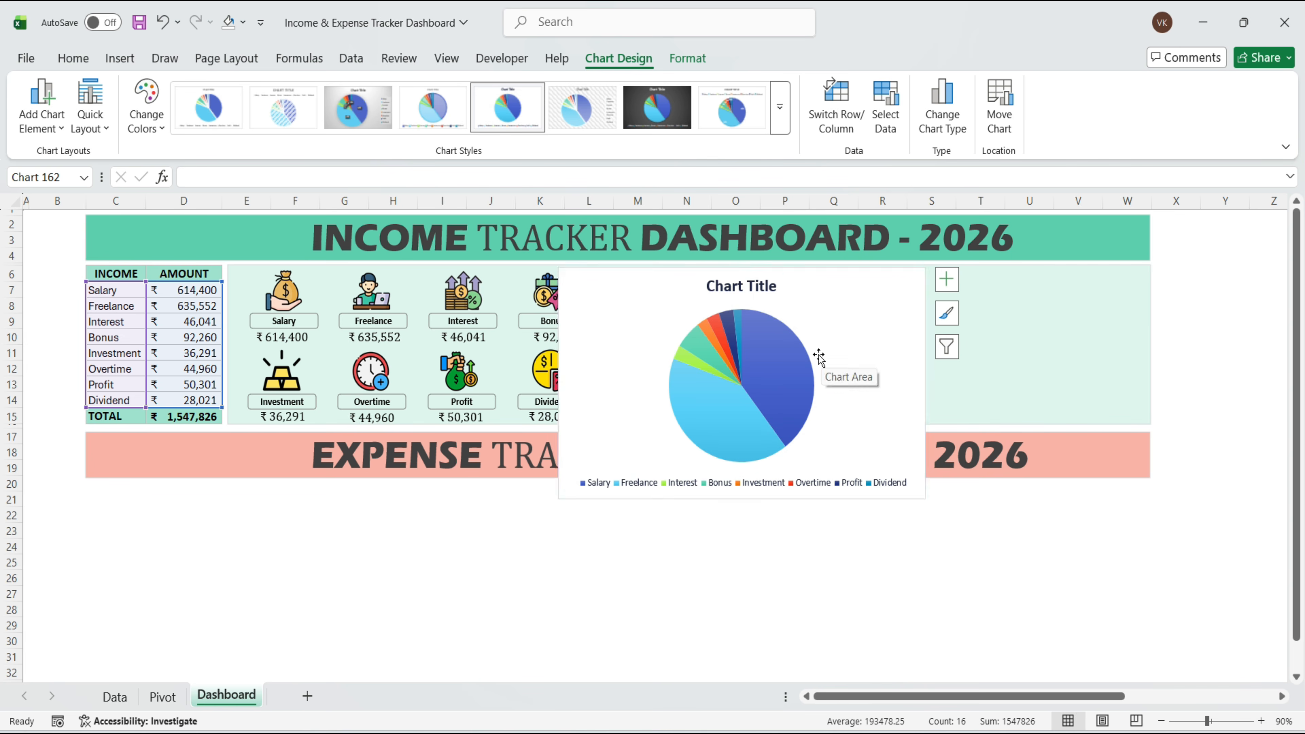
{"action": "key", "text": "Delete"}
{"action": "left_click", "coordinate": [687, 58]}
{"action": "left_click", "coordinate": [533, 84]}
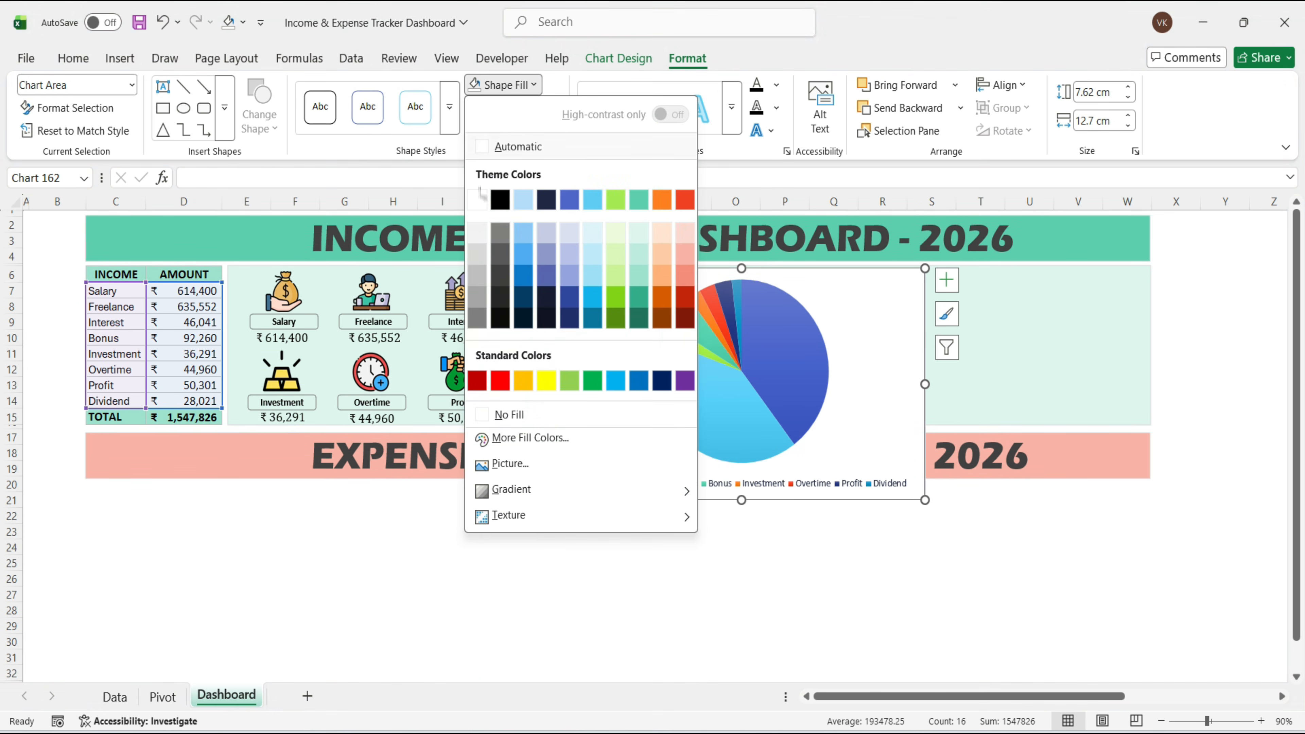
{"action": "left_click", "coordinate": [493, 414]}
Step: Place the pie chart's legend on the left and fit the chart beside the income icons, about 5.2 cm high and 9.69 cm wide
{"action": "left_click", "coordinate": [953, 285]}
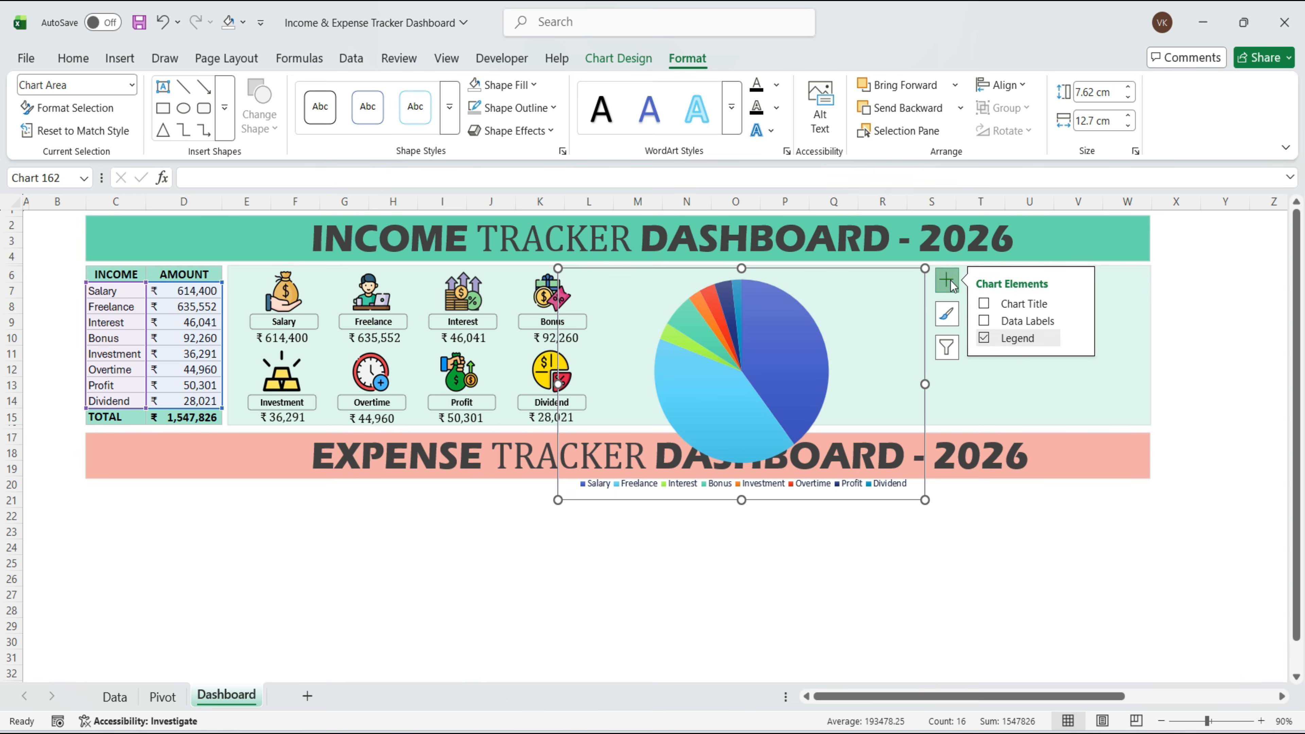
{"action": "left_click", "coordinate": [1079, 339]}
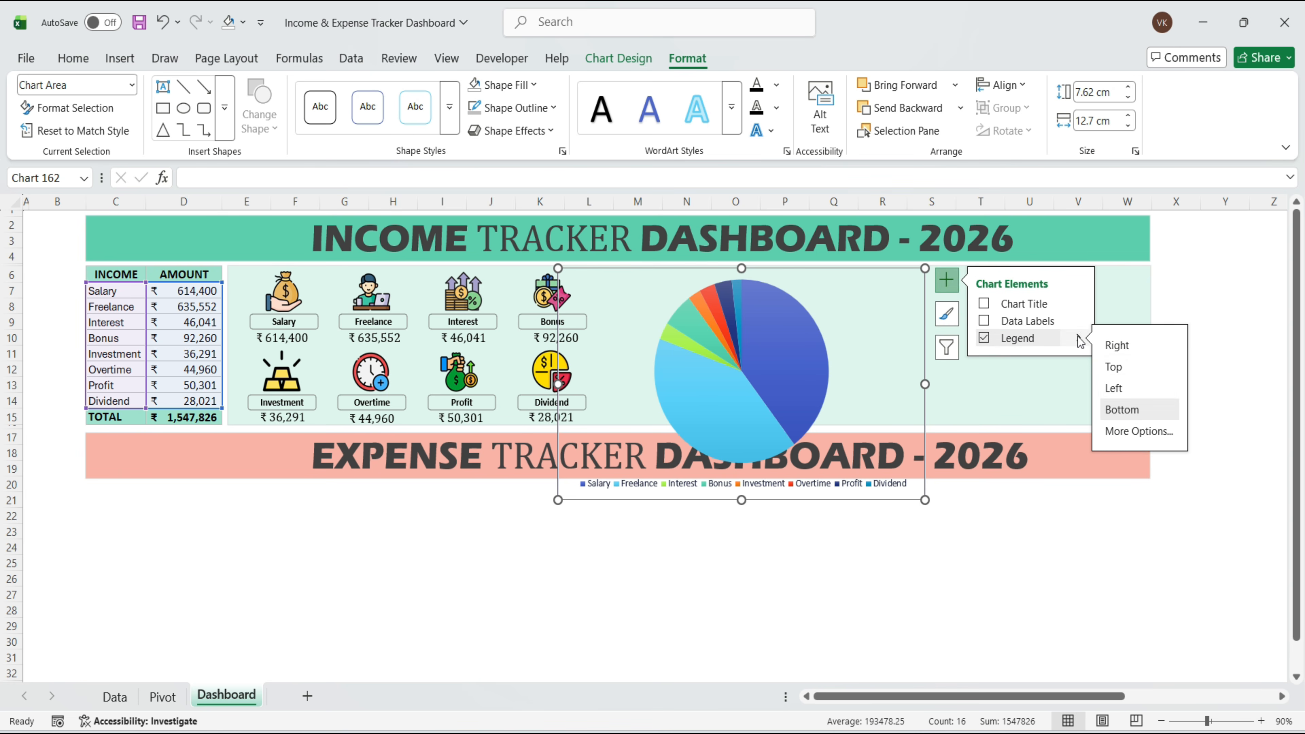
{"action": "left_click", "coordinate": [1114, 389]}
{"action": "left_click_drag", "start_coordinate": [925, 500], "coordinate": [858, 437]}
{"action": "left_click_drag", "start_coordinate": [754, 267], "coordinate": [794, 266]}
{"action": "left_click_drag", "start_coordinate": [896, 436], "coordinate": [870, 415]}
{"action": "left_click_drag", "start_coordinate": [870, 415], "coordinate": [876, 423]}
Step: Add data labels to the pie chart showing only percentages, with values and leader lines turned off
{"action": "left_click", "coordinate": [897, 277]}
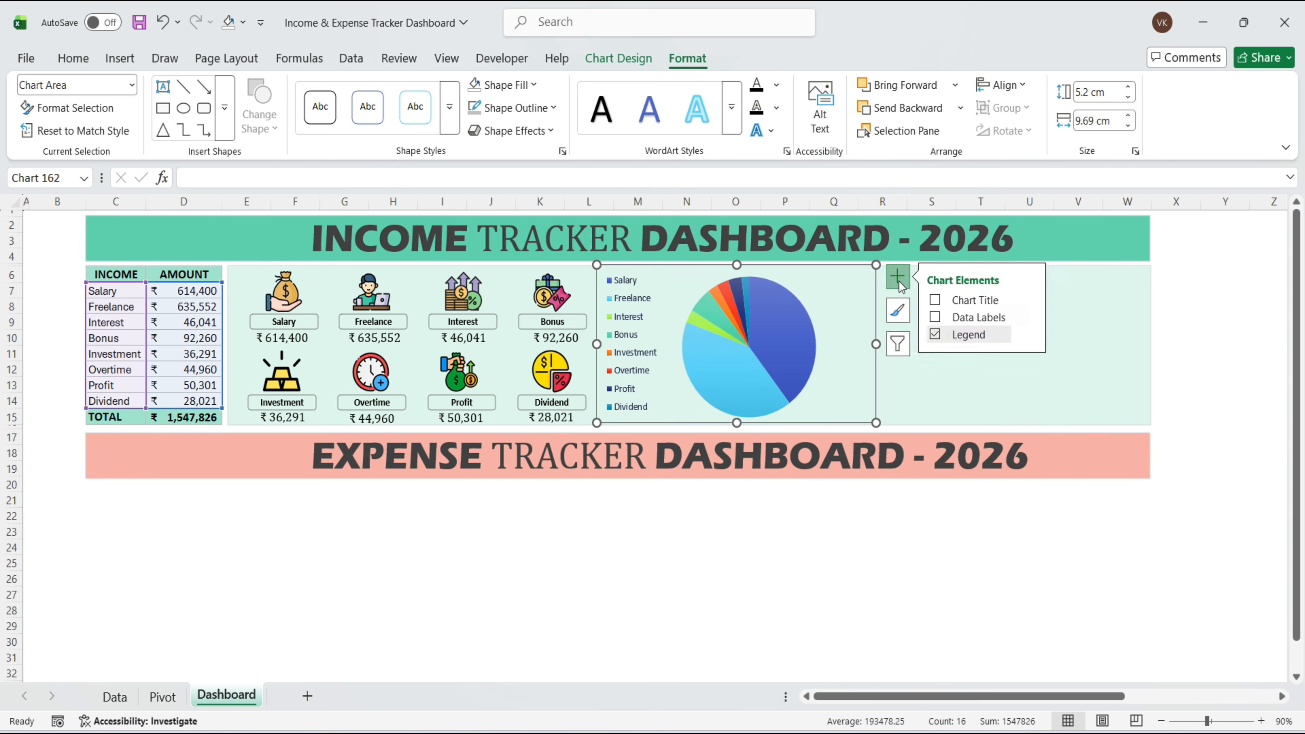
{"action": "left_click", "coordinate": [1030, 319]}
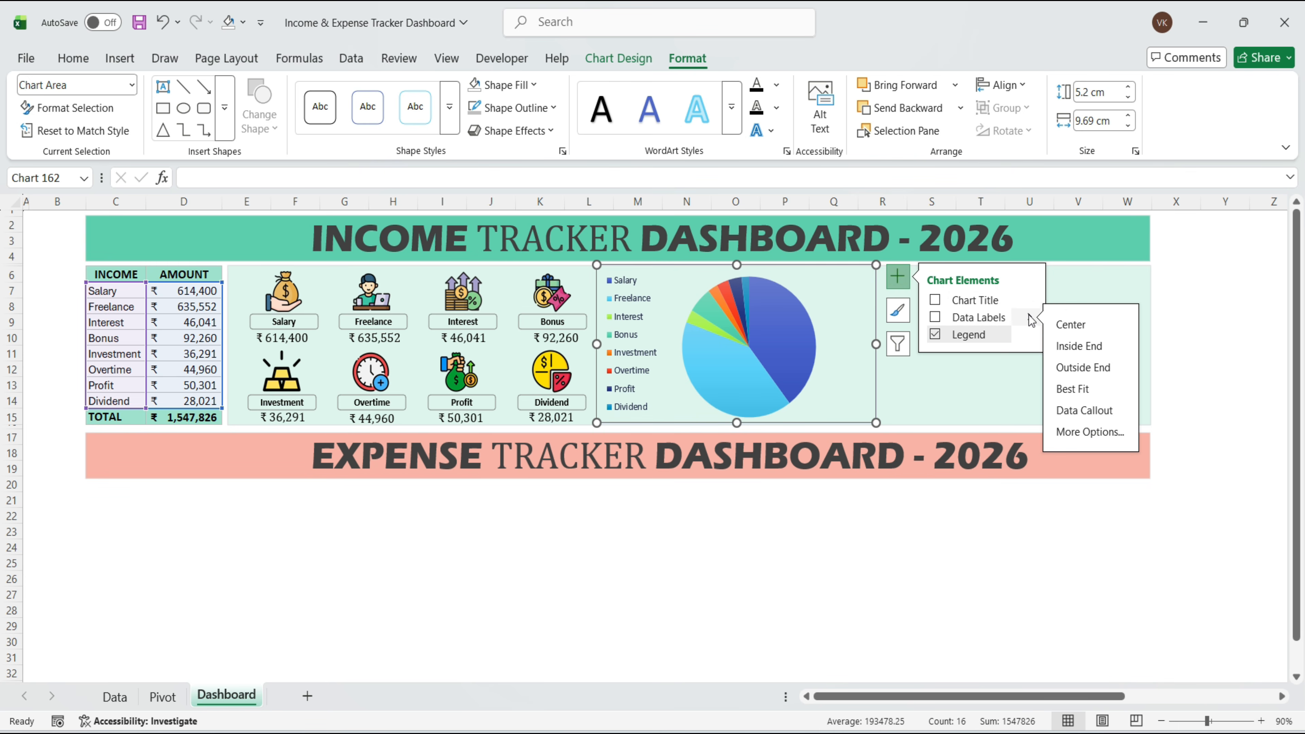
{"action": "left_click", "coordinate": [1085, 433]}
{"action": "left_click", "coordinate": [1103, 461]}
{"action": "left_click", "coordinate": [1107, 440]}
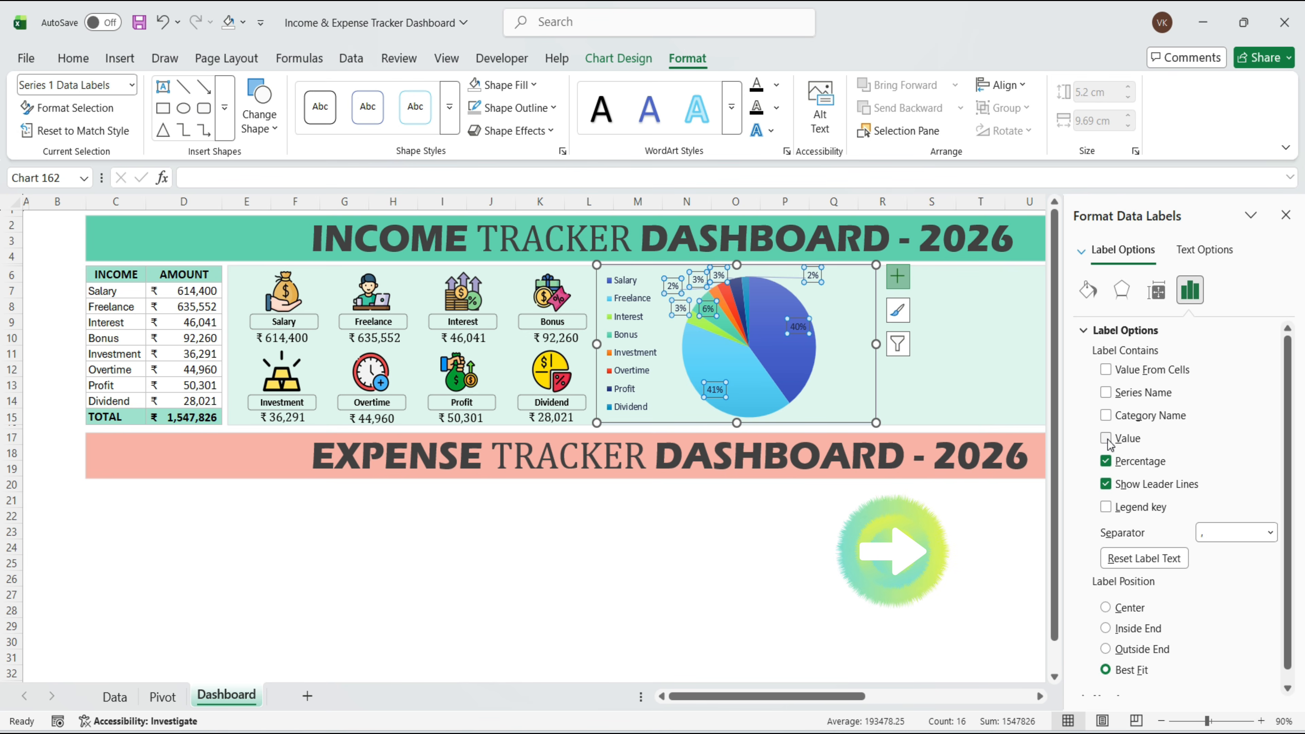
{"action": "left_click", "coordinate": [1106, 484]}
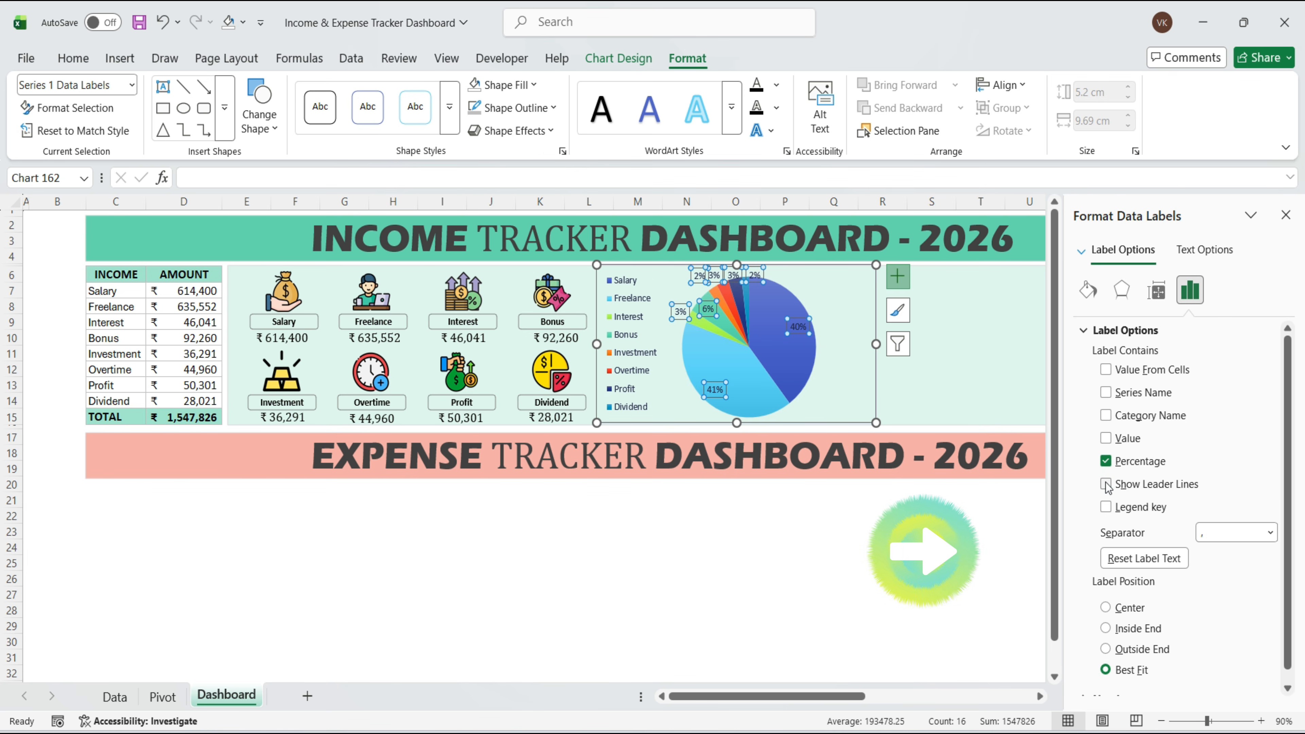
{"action": "left_click", "coordinate": [1285, 214]}
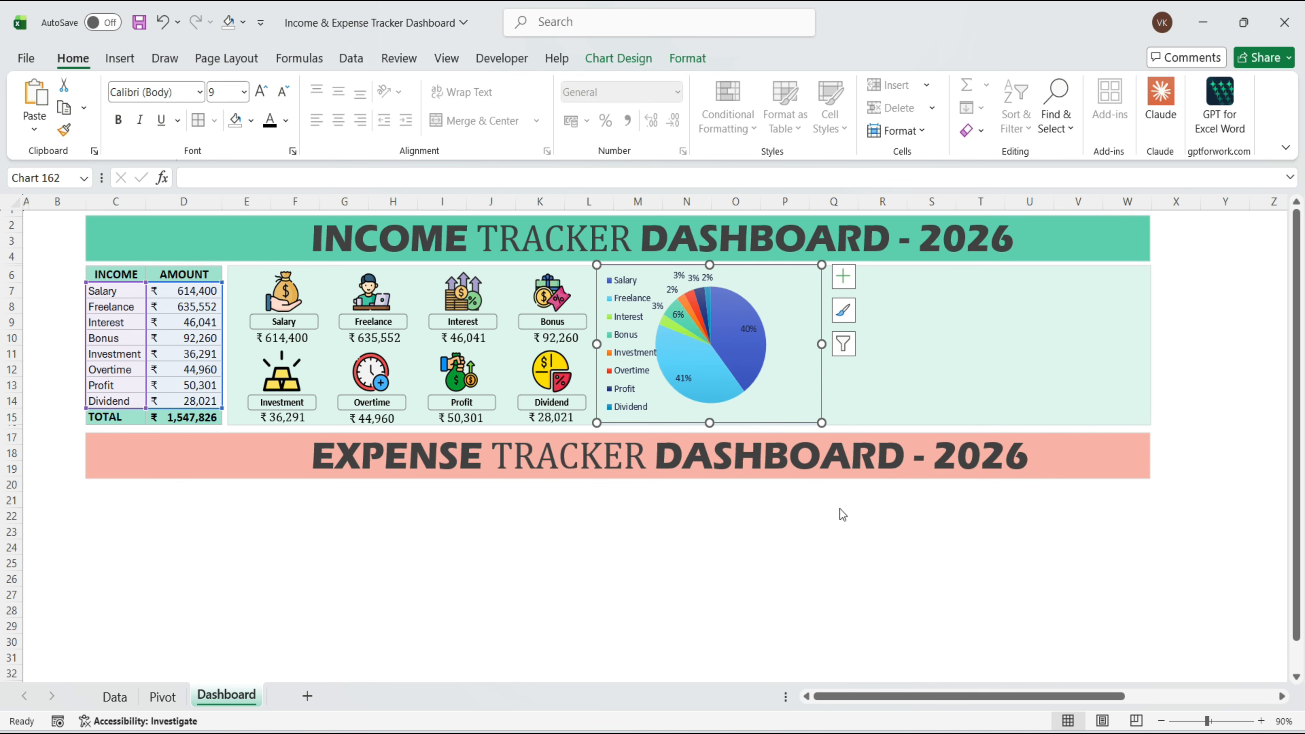
Step: Enlarge and reposition the pie within its chart area so it fills the space beside the legend
{"action": "left_click_drag", "start_coordinate": [771, 337], "coordinate": [798, 322]}
{"action": "left_click_drag", "start_coordinate": [756, 410], "coordinate": [763, 408]}
{"action": "left_click_drag", "start_coordinate": [681, 405], "coordinate": [668, 418]}
{"action": "left_click_drag", "start_coordinate": [752, 419], "coordinate": [755, 416]}
{"action": "left_click", "coordinate": [735, 500]}
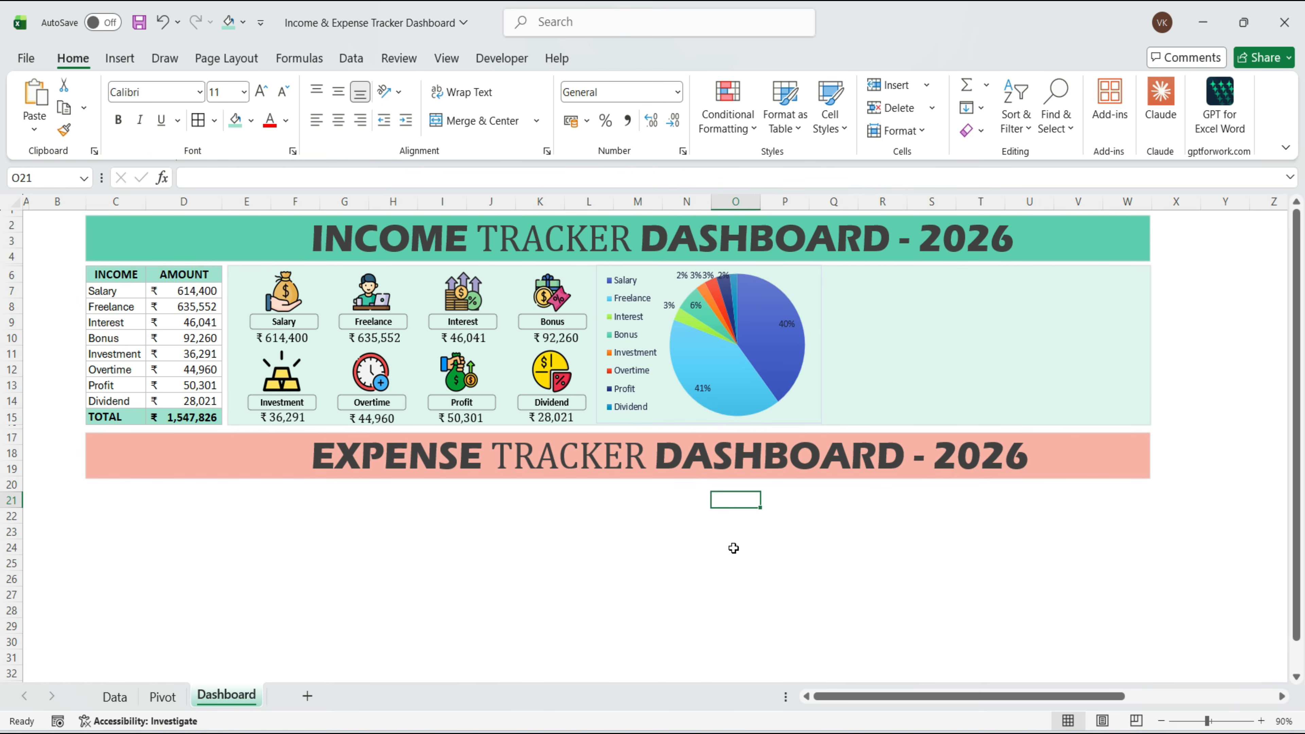
{"action": "left_click", "coordinate": [704, 567]}
Step: Insert a clustered bar chart of the income categories and amounts in C7:D14
{"action": "left_click_drag", "start_coordinate": [113, 291], "coordinate": [210, 400]}
{"action": "left_click", "coordinate": [123, 59]}
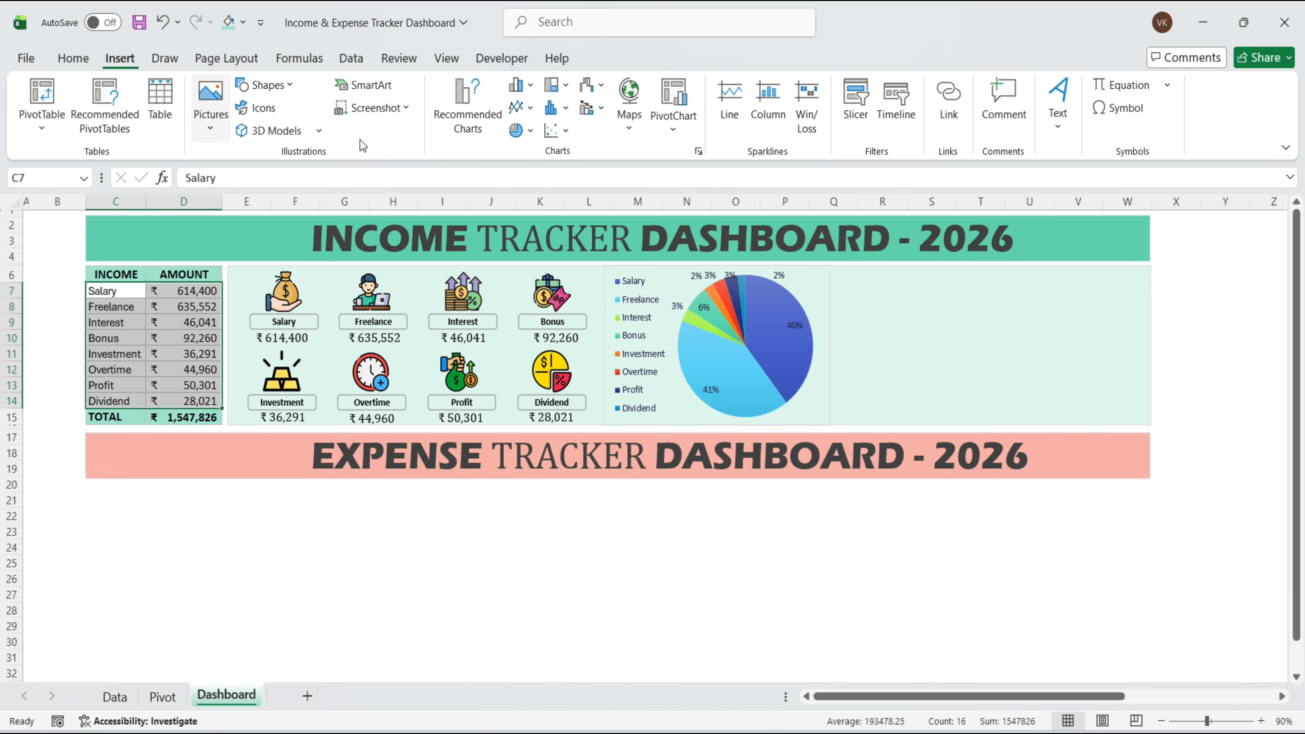
{"action": "left_click", "coordinate": [481, 114]}
{"action": "left_click", "coordinate": [503, 143]}
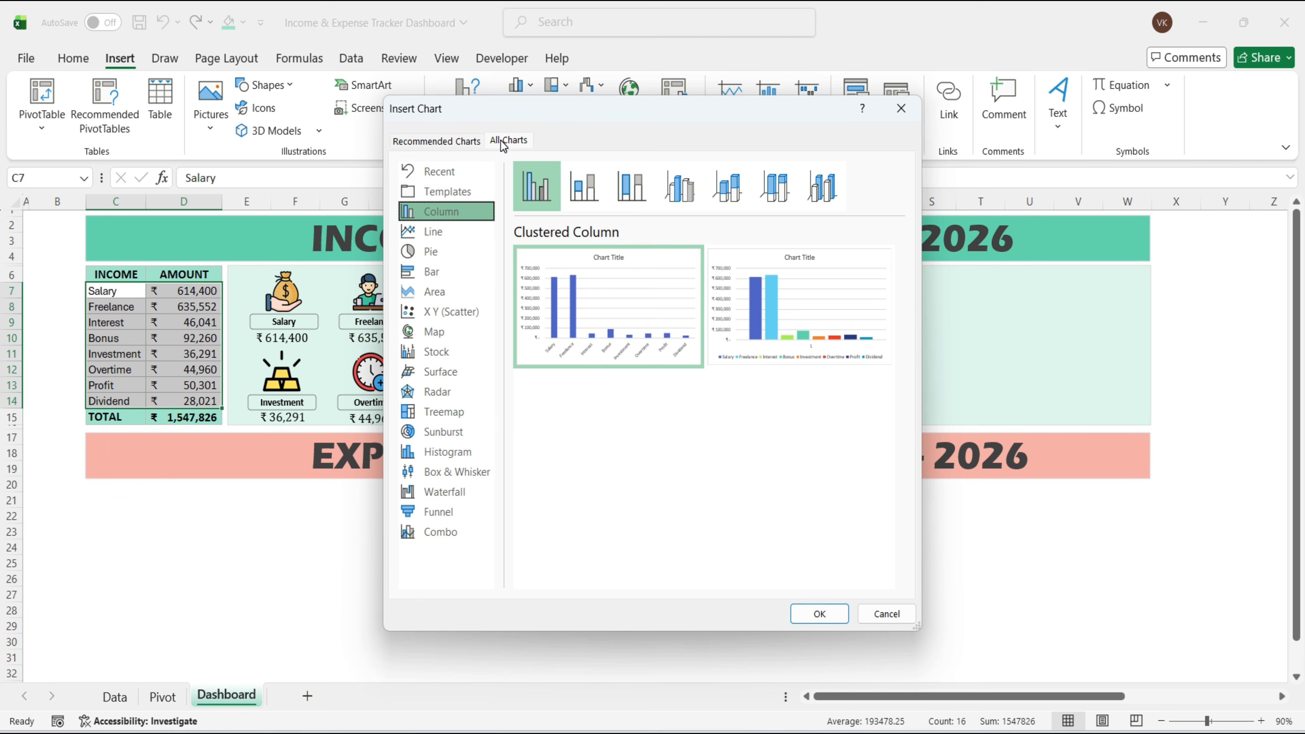
{"action": "left_click", "coordinate": [446, 273]}
{"action": "left_click", "coordinate": [820, 614]}
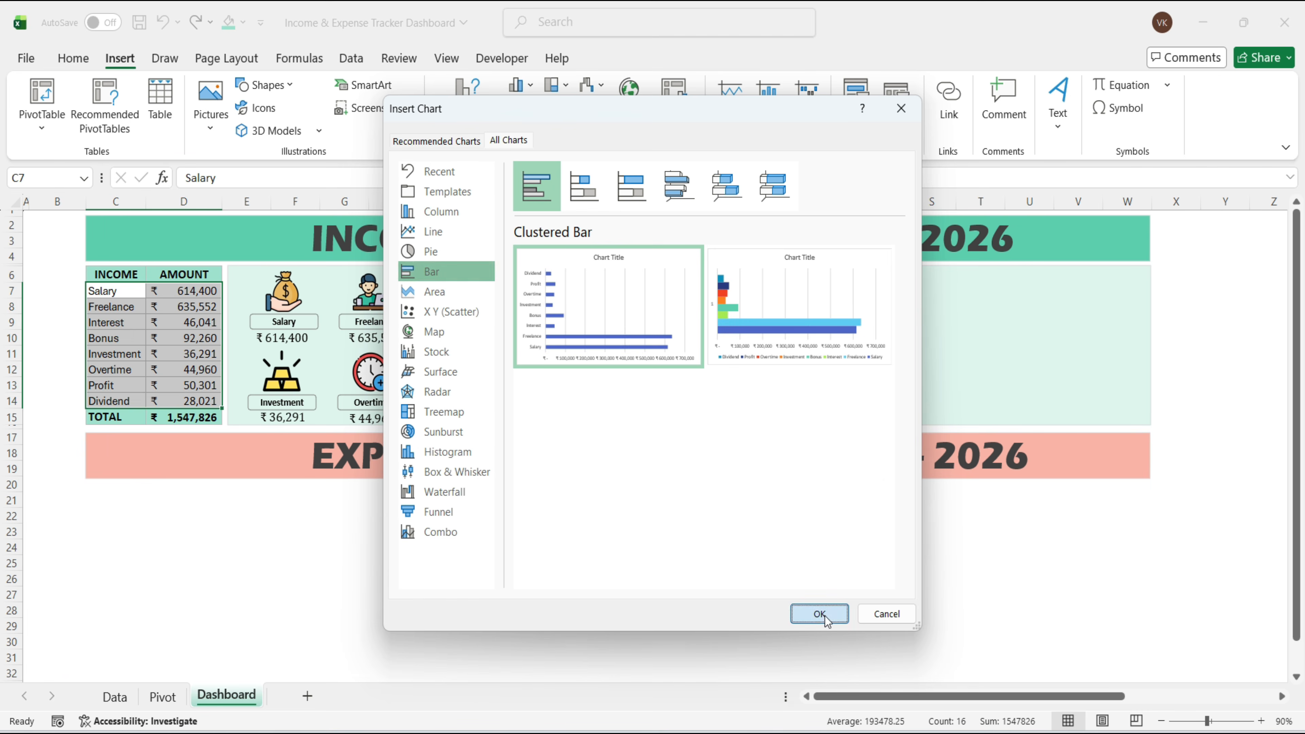
Step: Delete the bar chart's title, gridlines and horizontal value axis
{"action": "key", "text": "Delete"}
{"action": "left_click", "coordinate": [648, 408]}
{"action": "key", "text": "Delete"}
{"action": "left_click", "coordinate": [666, 554]}
{"action": "key", "text": "Delete"}
Step: Set the bar chart's area to no fill and fit the chart on the green panel beside the pie chart
{"action": "left_click", "coordinate": [689, 59]}
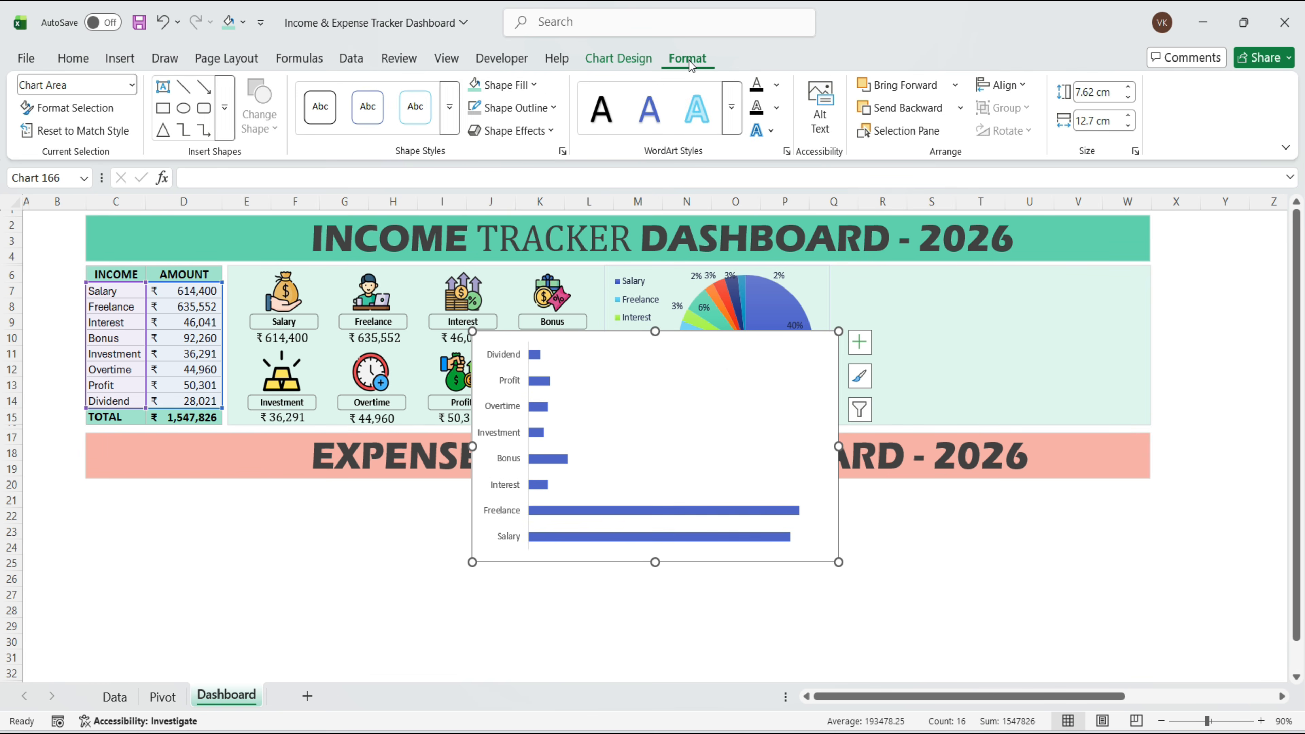
{"action": "left_click", "coordinate": [534, 85]}
{"action": "left_click", "coordinate": [510, 414]}
{"action": "left_click_drag", "start_coordinate": [714, 558], "coordinate": [973, 426]}
{"action": "left_click_drag", "start_coordinate": [788, 348], "coordinate": [838, 348]}
{"action": "left_click_drag", "start_coordinate": [996, 269], "coordinate": [997, 263]}
Step: Put the bar chart's vertical axis categories in reverse order
{"action": "left_click", "coordinate": [867, 333]}
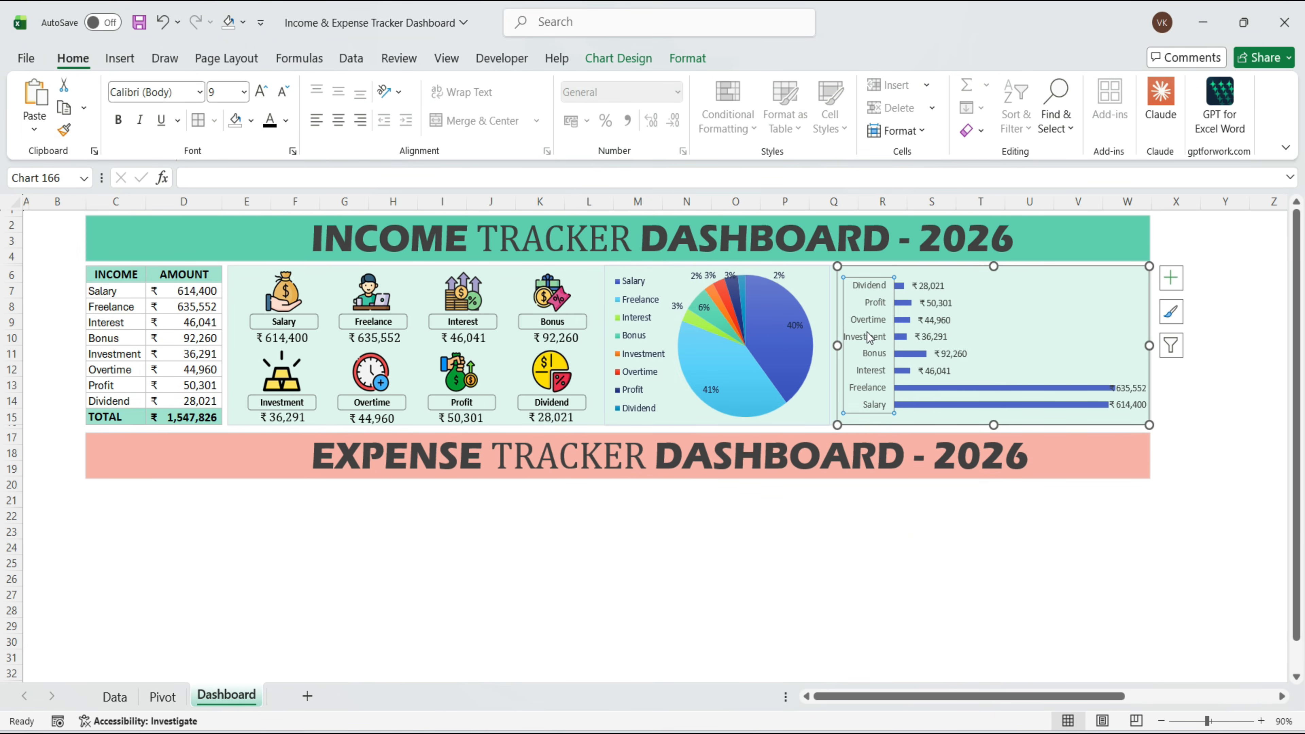
{"action": "right_click", "coordinate": [867, 333]}
{"action": "left_click", "coordinate": [932, 585]}
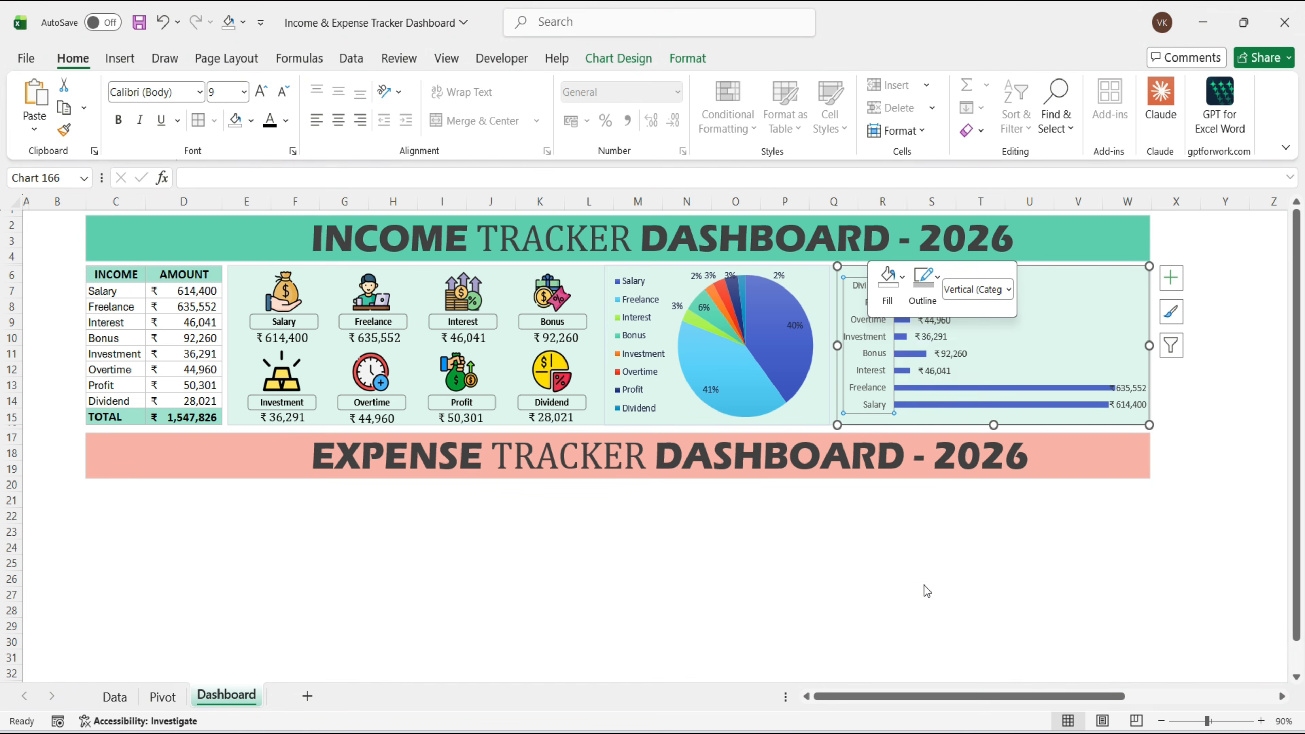
{"action": "left_click", "coordinate": [1098, 593]}
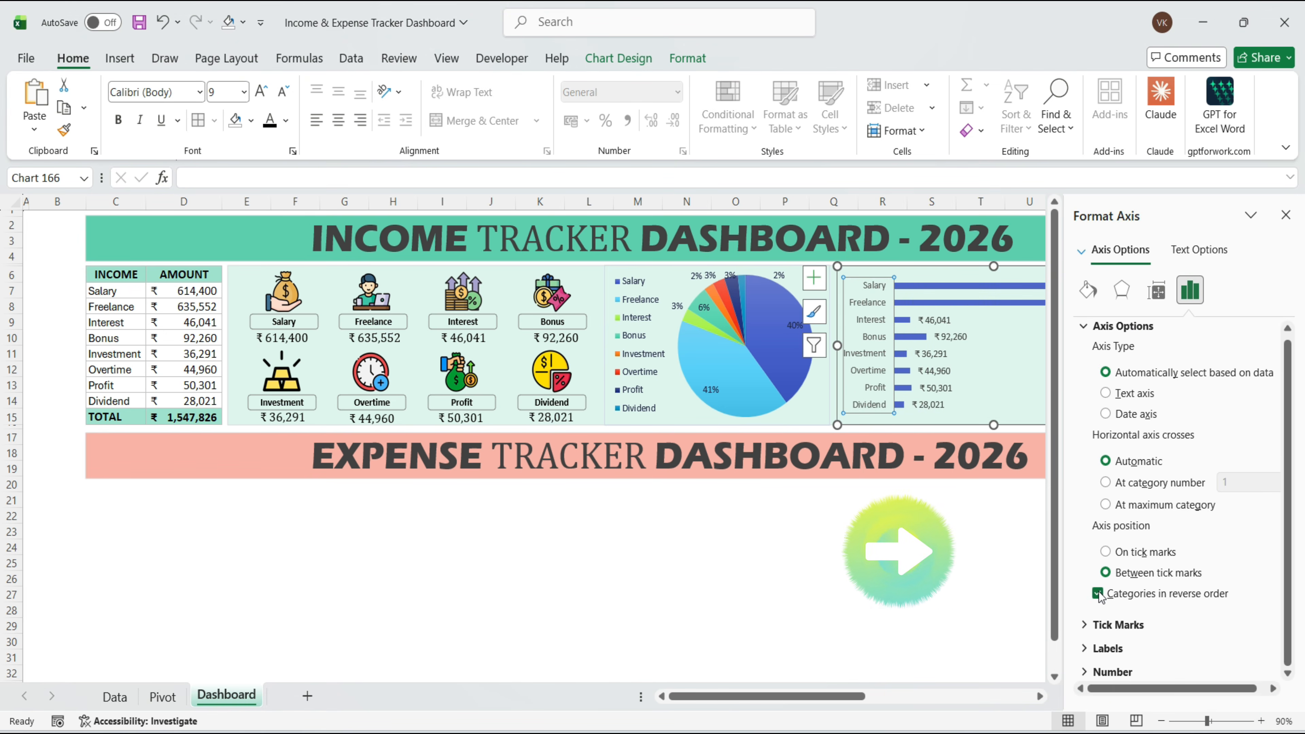
Step: Set the gap width of the bar chart's data series to 30%
{"action": "left_click", "coordinate": [944, 288]}
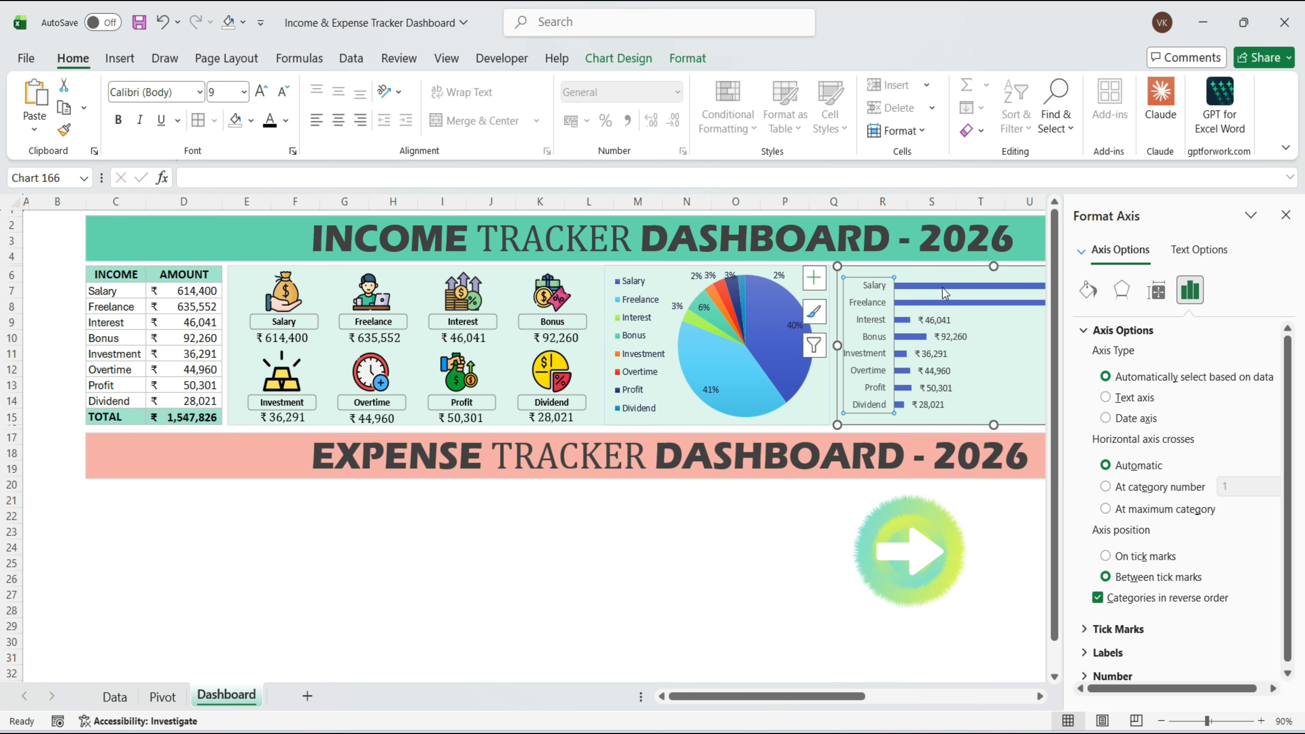
{"action": "left_click", "coordinate": [1226, 445]}
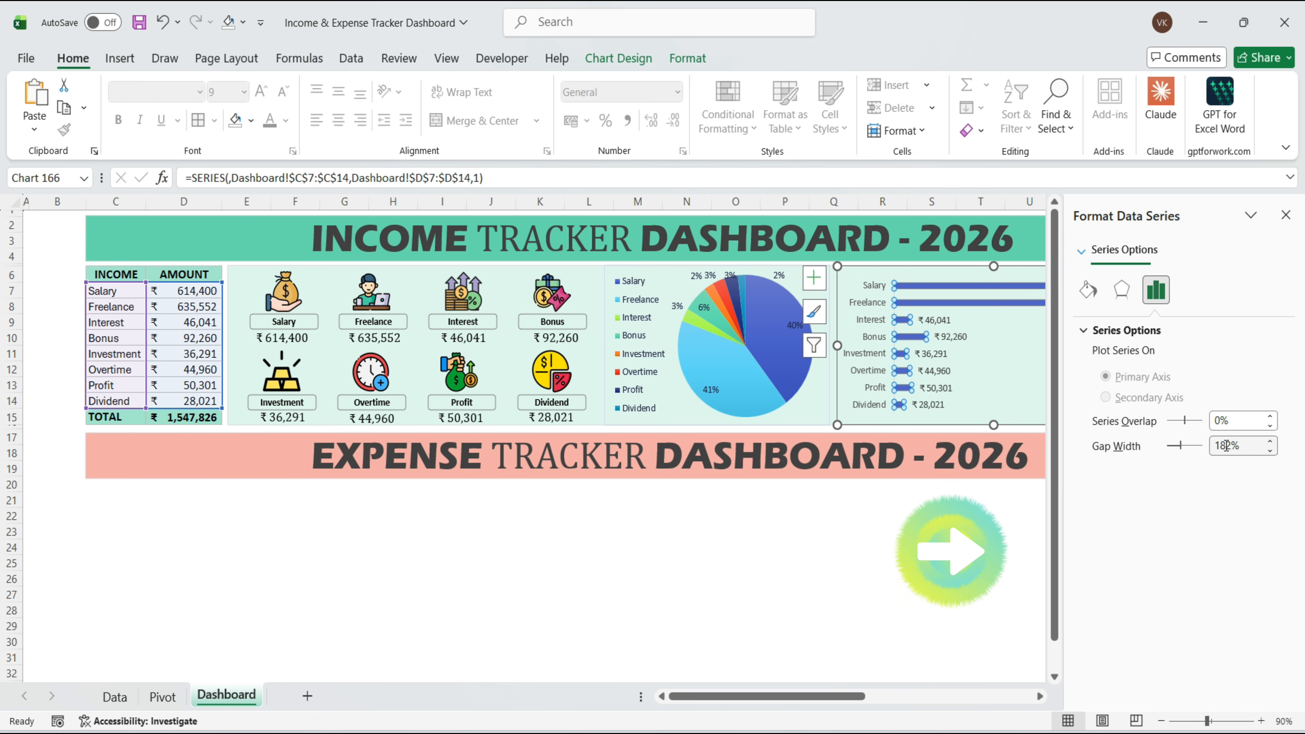
{"action": "double_click", "coordinate": [1223, 445]}
{"action": "type", "text": "30"}
{"action": "key", "text": "Return"}
{"action": "left_click", "coordinate": [1285, 215]}
Step: Narrow the bar chart to about 8.82 cm and fill its bars with the green theme color matching the income banner
{"action": "left_click_drag", "start_coordinate": [1149, 346], "coordinate": [1092, 346]}
{"action": "left_click", "coordinate": [950, 286]}
{"action": "left_click", "coordinate": [688, 58]}
{"action": "left_click", "coordinate": [502, 85]}
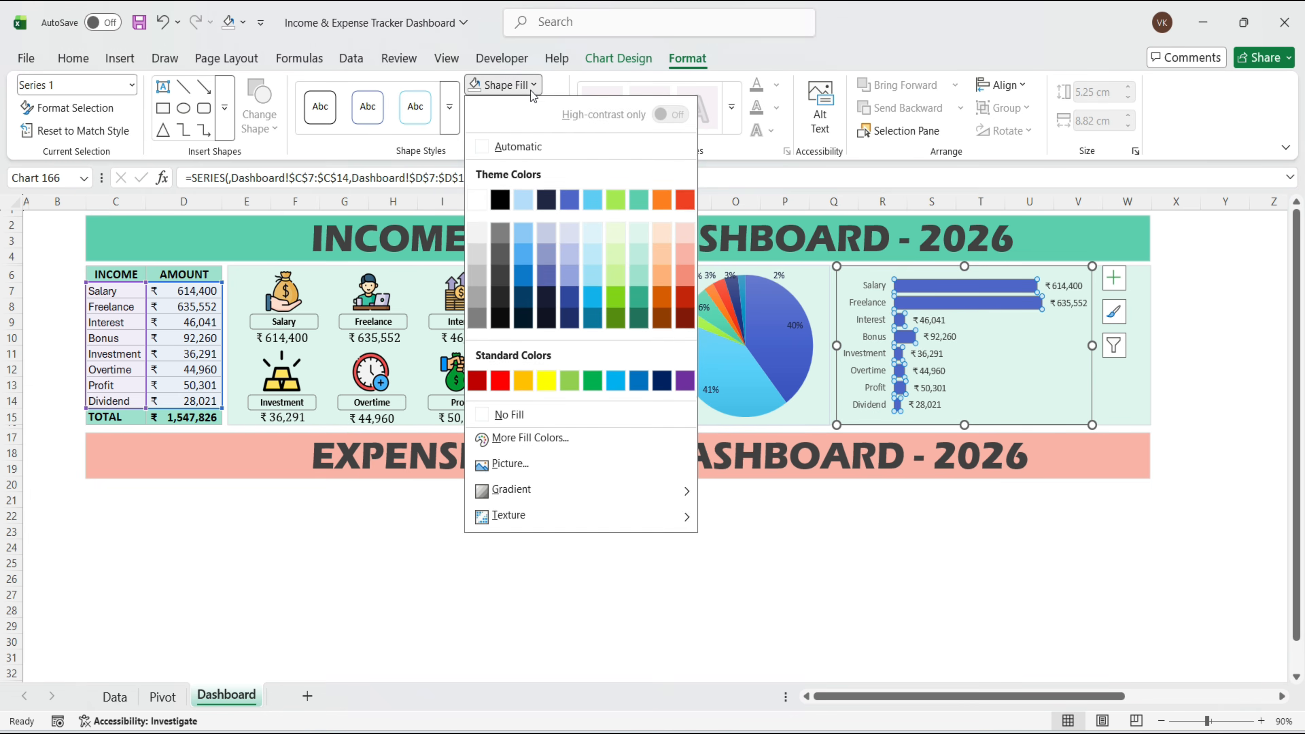
{"action": "left_click", "coordinate": [638, 200]}
Step: Shorten the title banners and the pale green income panel to end level with the bar chart's outer edge
{"action": "left_click", "coordinate": [1146, 239]}
{"action": "left_click_drag", "start_coordinate": [1151, 239], "coordinate": [1093, 253]}
{"action": "left_click", "coordinate": [1112, 319]}
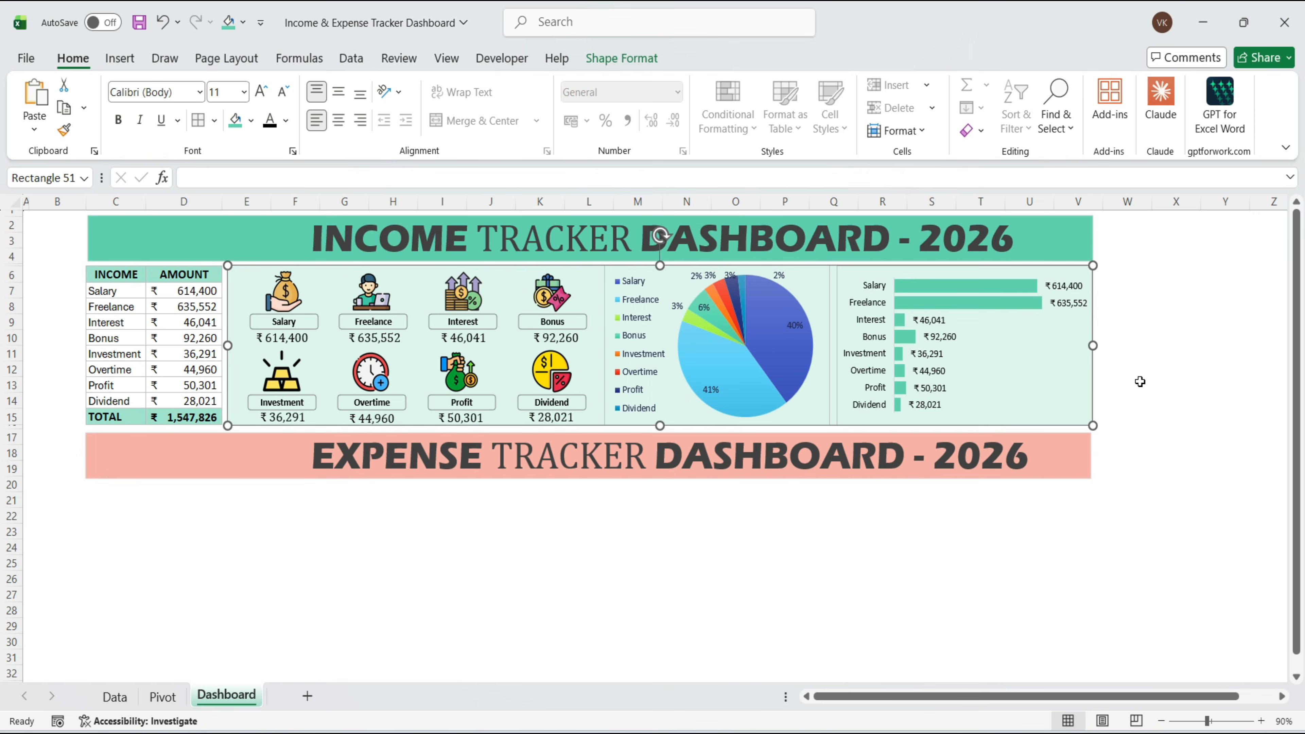
{"action": "left_click", "coordinate": [1130, 383]}
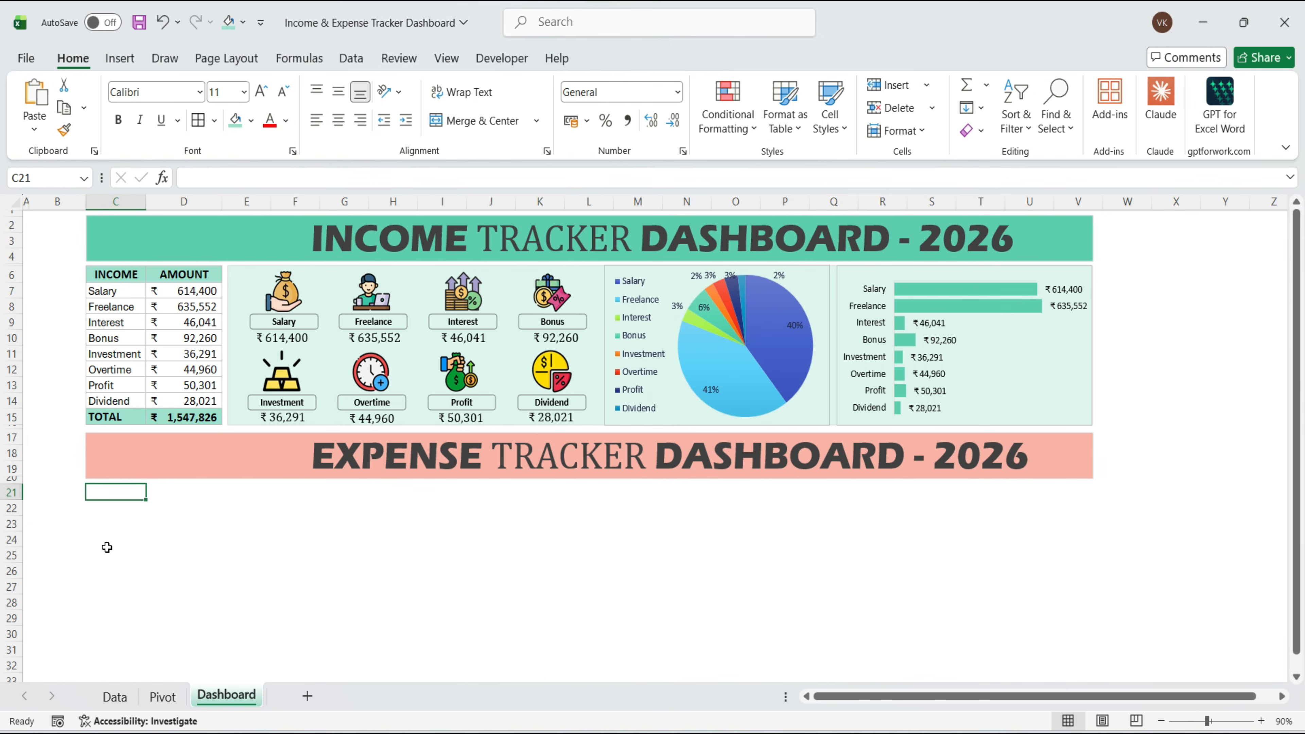
Step: Enter the headers EXPENSES and AMOUNT in cells C21 and D21
{"action": "type", "text": "EXPENSES"}
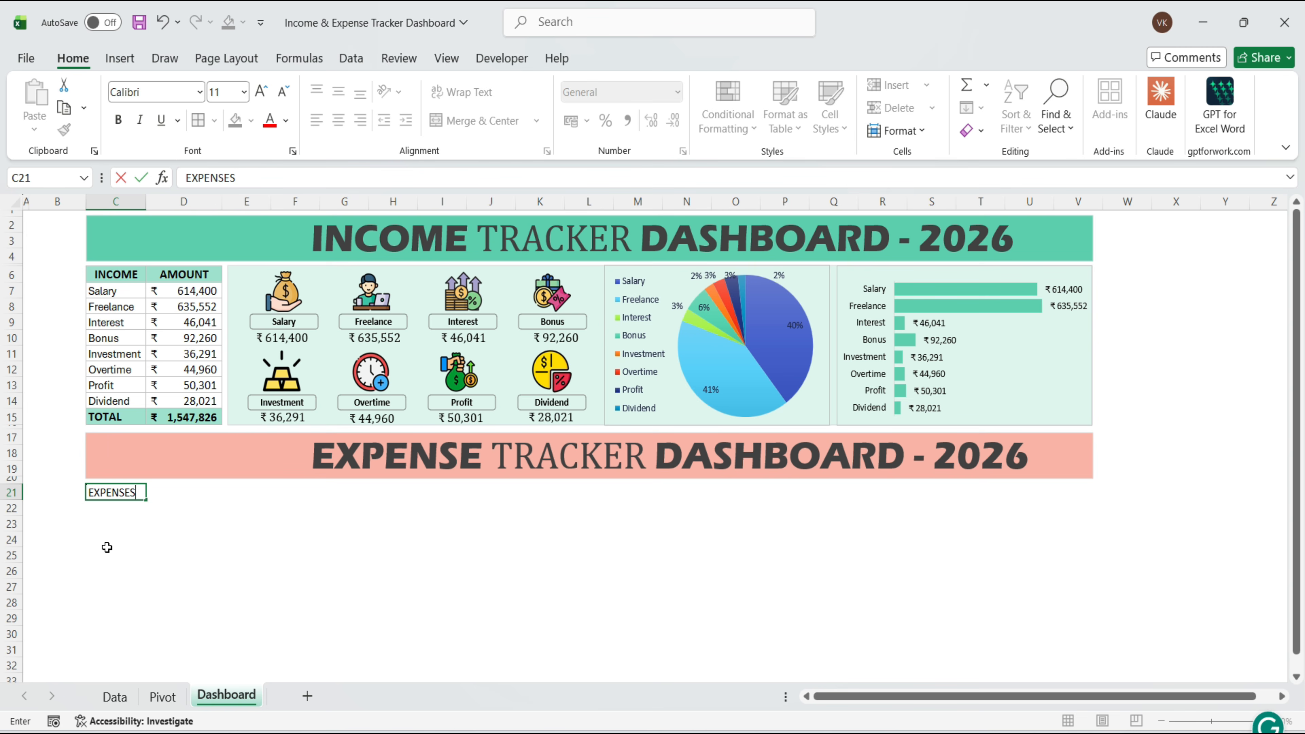
{"action": "key", "text": "Tab"}
{"action": "type", "text": "AMO"}
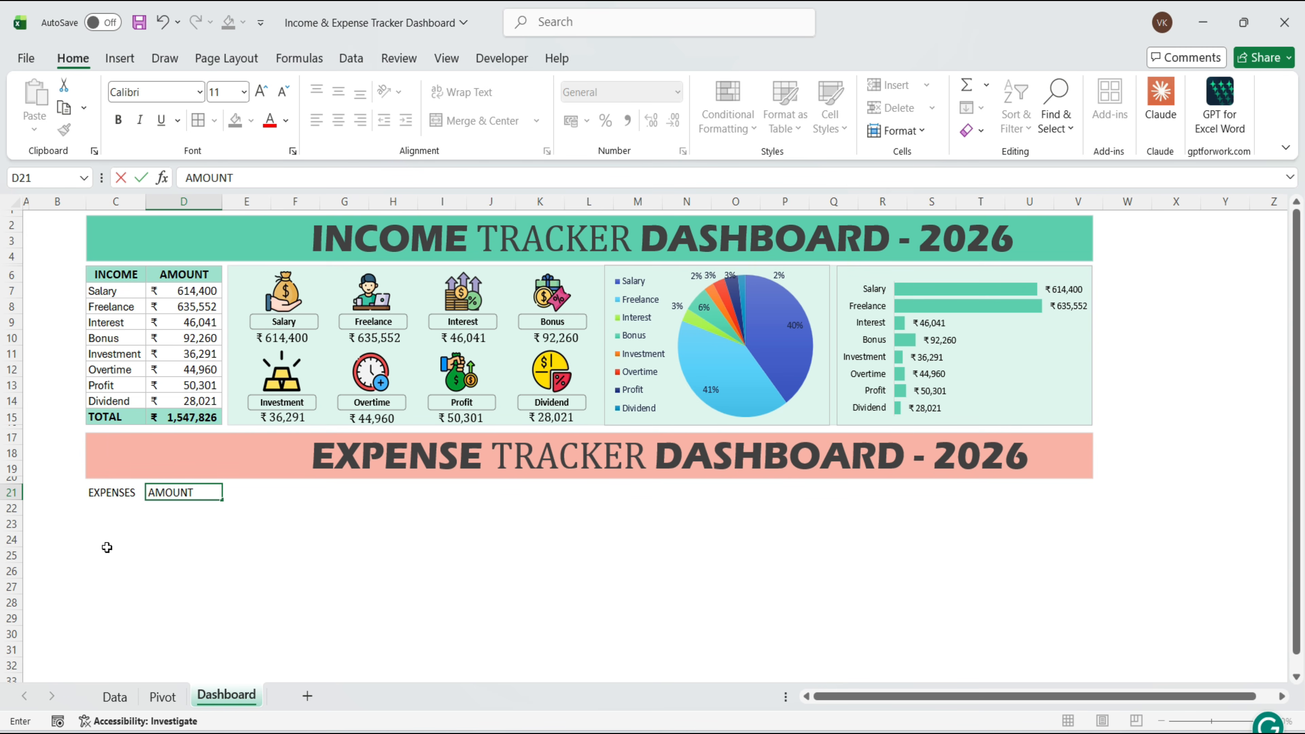
{"action": "type", "text": "UNT"}
{"action": "key", "text": "Return"}
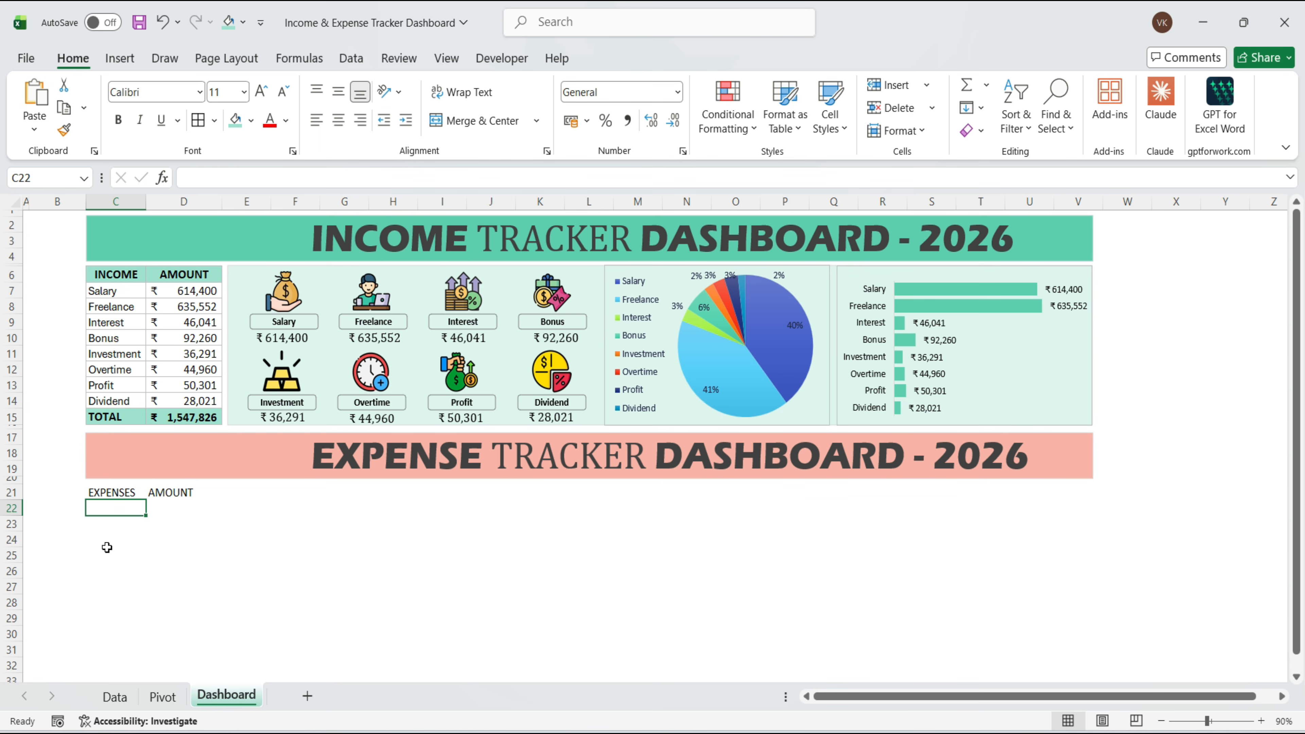
Step: List Bills, Dining, Education, Health care, Rent, Shopping, Transport, Travel and TOTAL in cells C22 to C30
{"action": "type", "text": "Bills"}
{"action": "key", "text": "Return"}
{"action": "type", "text": "Dining"}
{"action": "key", "text": "Return"}
{"action": "type", "text": "Education"}
{"action": "key", "text": "Return"}
{"action": "type", "text": "Health care"}
{"action": "key", "text": "Return"}
{"action": "type", "text": "Rent"}
{"action": "key", "text": "Return"}
{"action": "type", "text": "Shopping"}
{"action": "key", "text": "Return"}
{"action": "type", "text": "Transport Trav"}
{"action": "type", "text": "el"}
{"action": "key", "text": "Return"}
{"action": "type", "text": "TOTAL"}
Step: Apply gray outline and inside borders to the expense table in cells C21 to D30
{"action": "left_click_drag", "start_coordinate": [123, 493], "coordinate": [164, 632]}
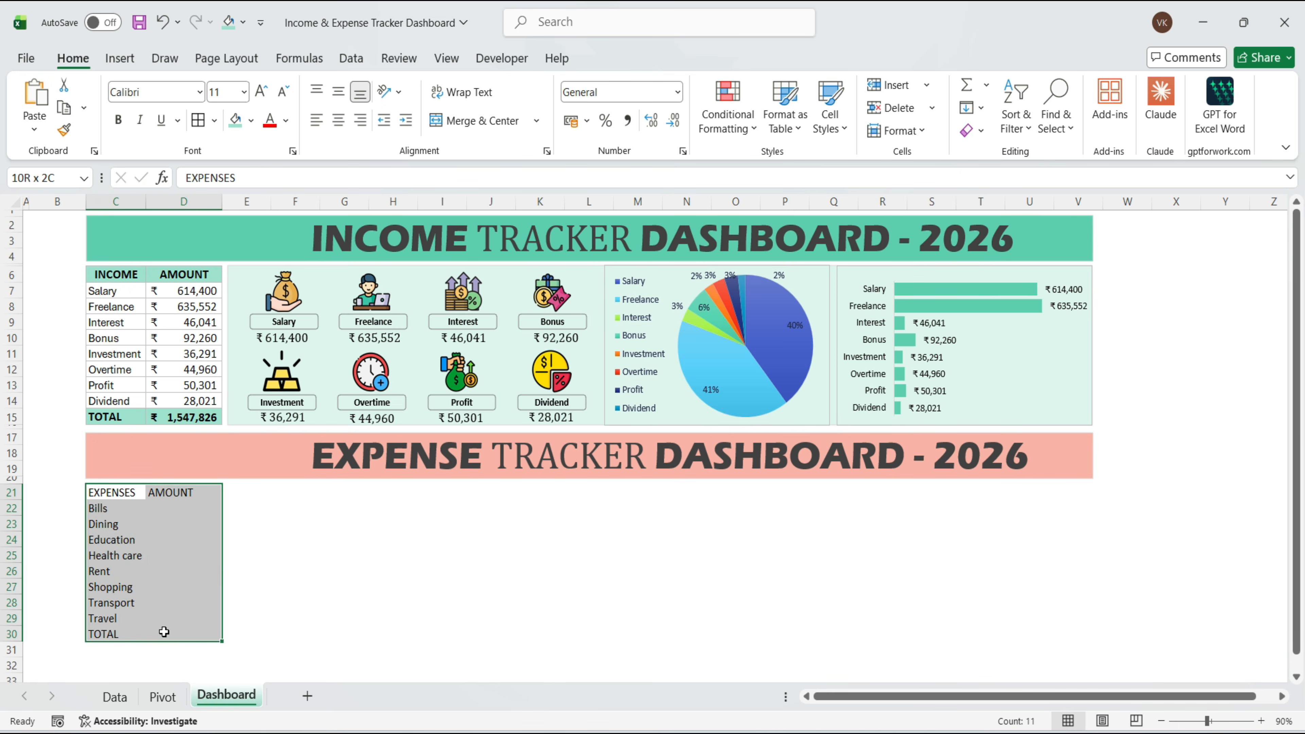
{"action": "left_click", "coordinate": [214, 120]}
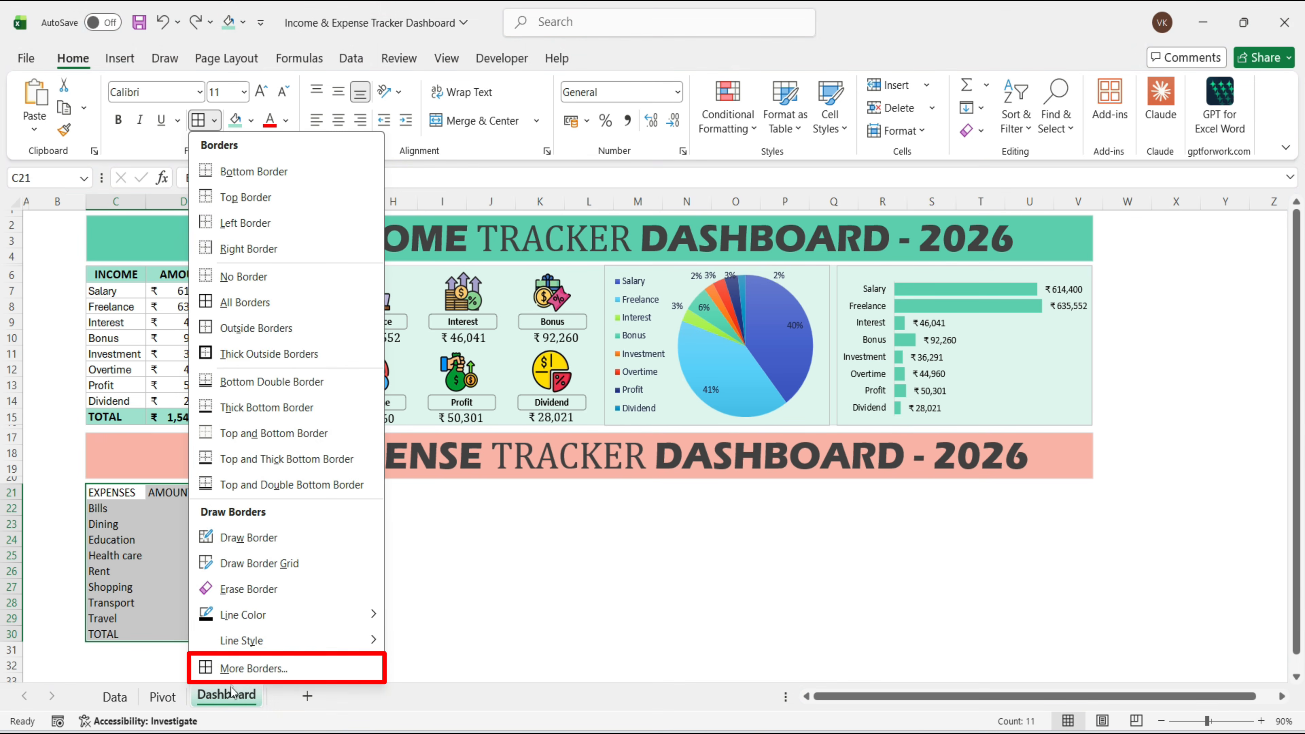
{"action": "left_click", "coordinate": [235, 670]}
{"action": "left_click", "coordinate": [551, 365]}
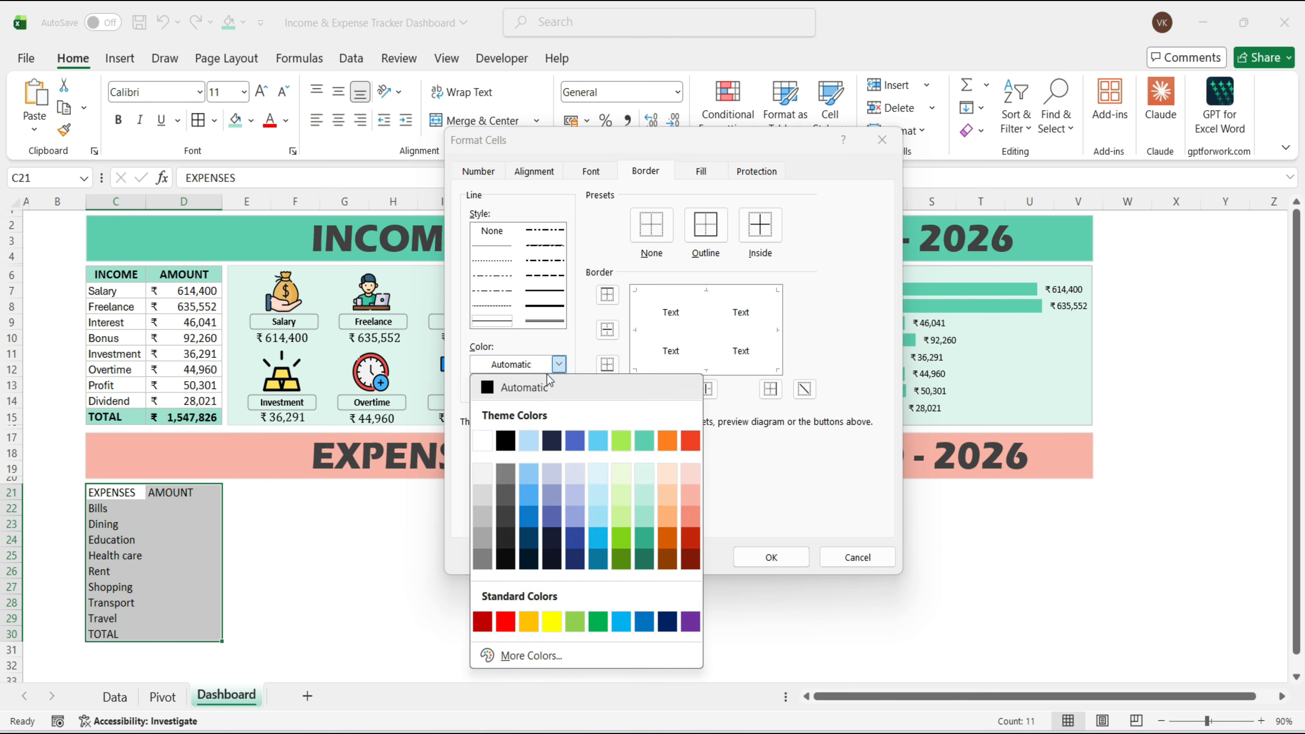
{"action": "left_click", "coordinate": [482, 516]}
{"action": "left_click", "coordinate": [705, 224]}
{"action": "left_click", "coordinate": [760, 225]}
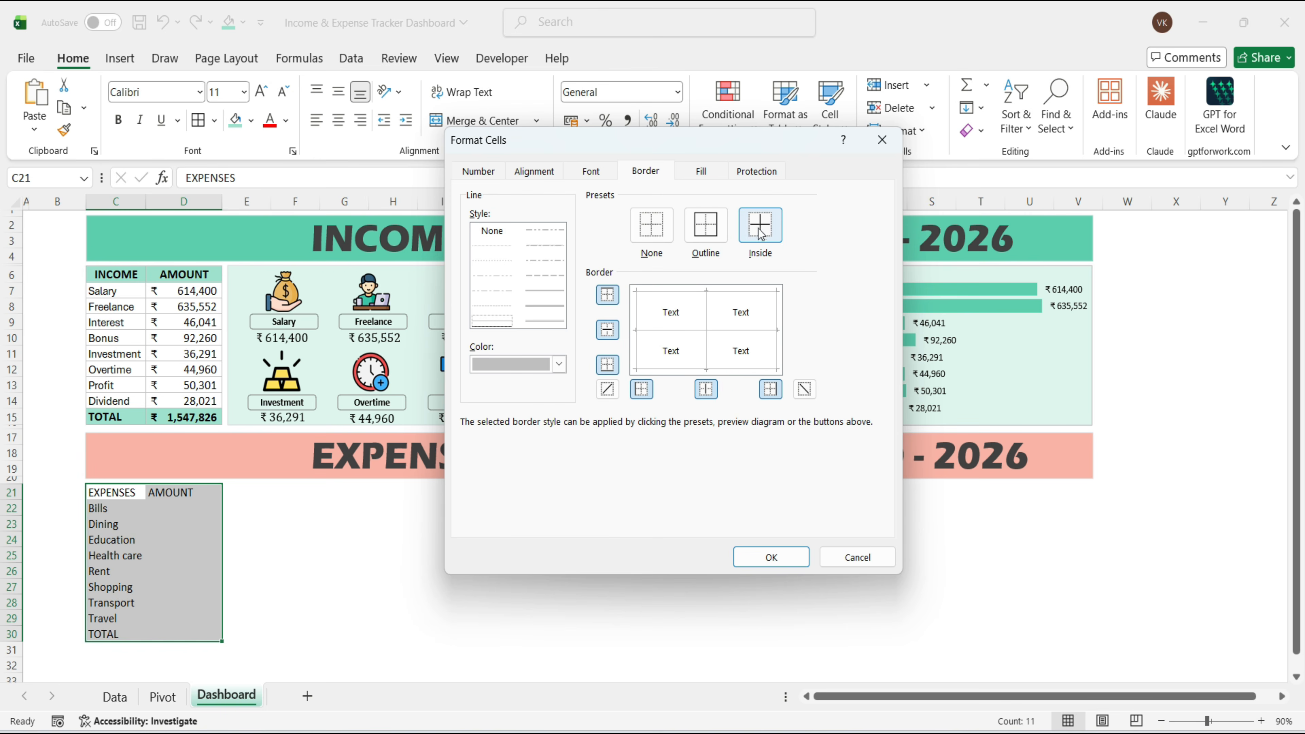
{"action": "left_click", "coordinate": [768, 557]}
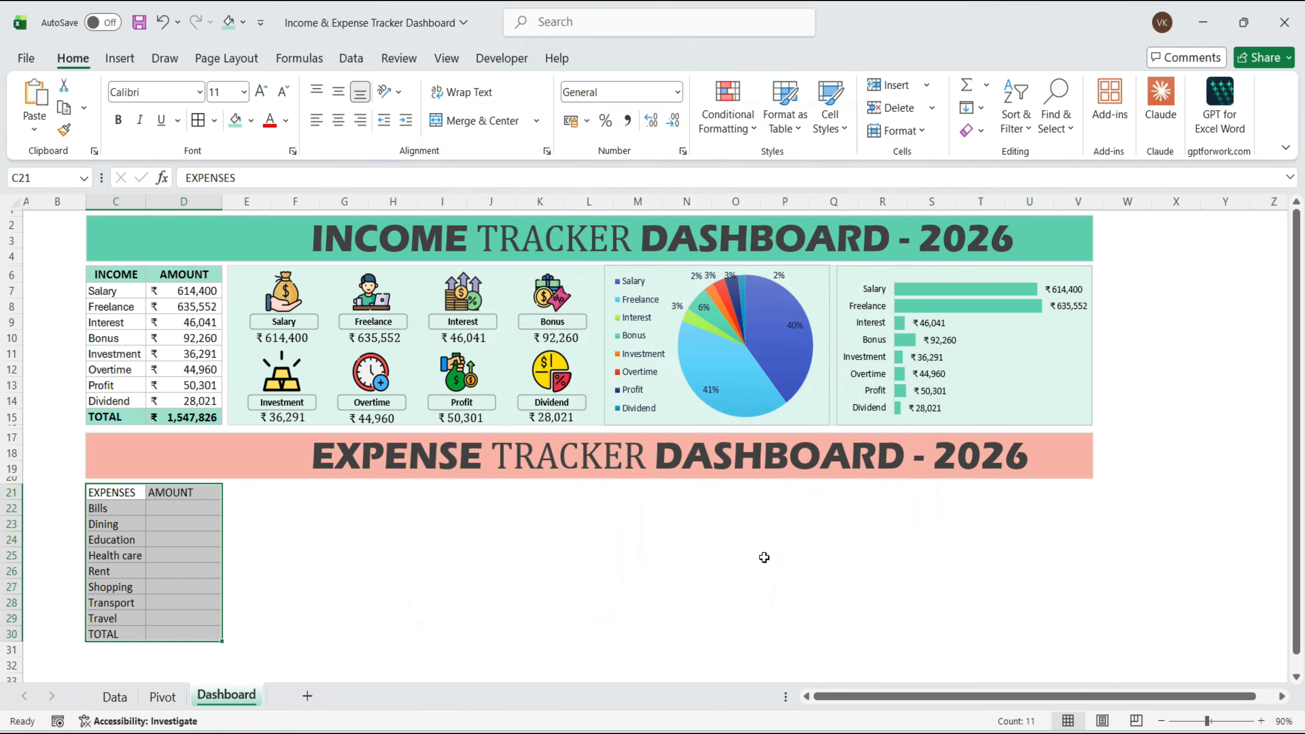
{"action": "left_click", "coordinate": [183, 539]}
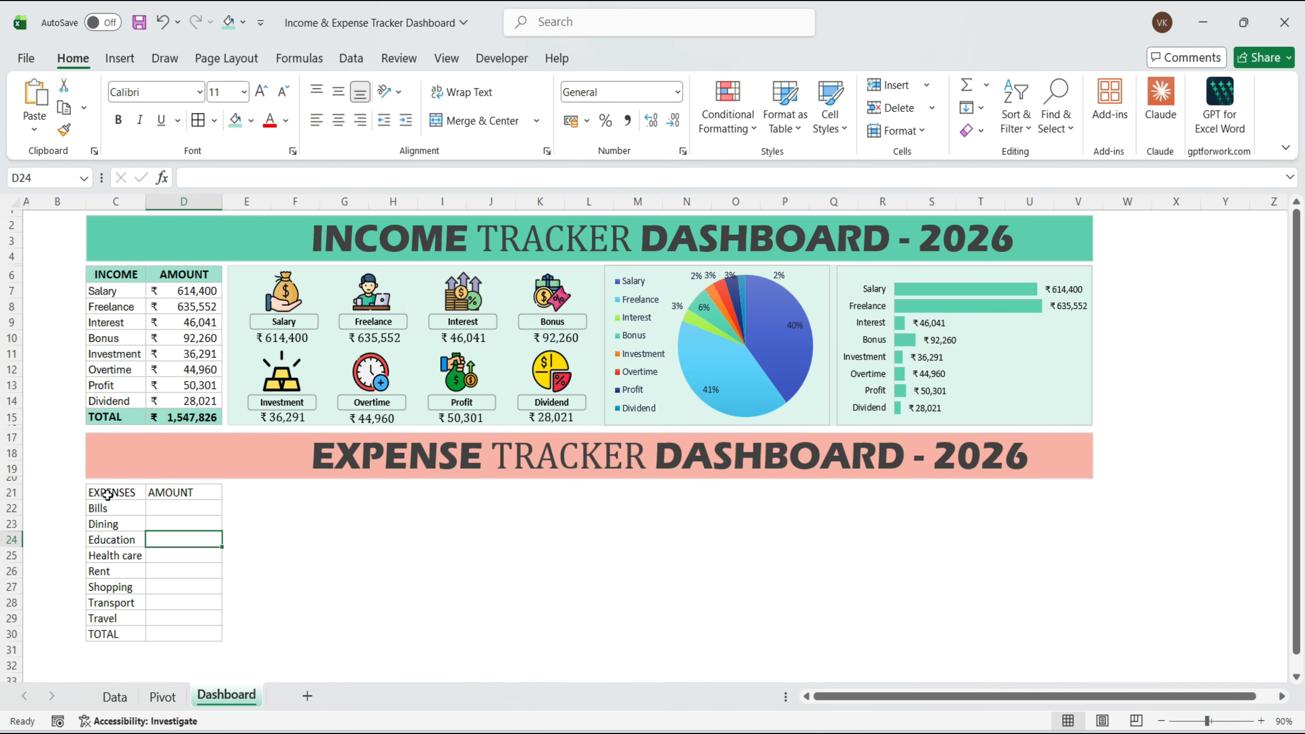
Step: Make the EXPENSES and AMOUNT headers bold, fill them with the expense banner's salmon color and center them both ways
{"action": "left_click_drag", "start_coordinate": [107, 495], "coordinate": [184, 495]}
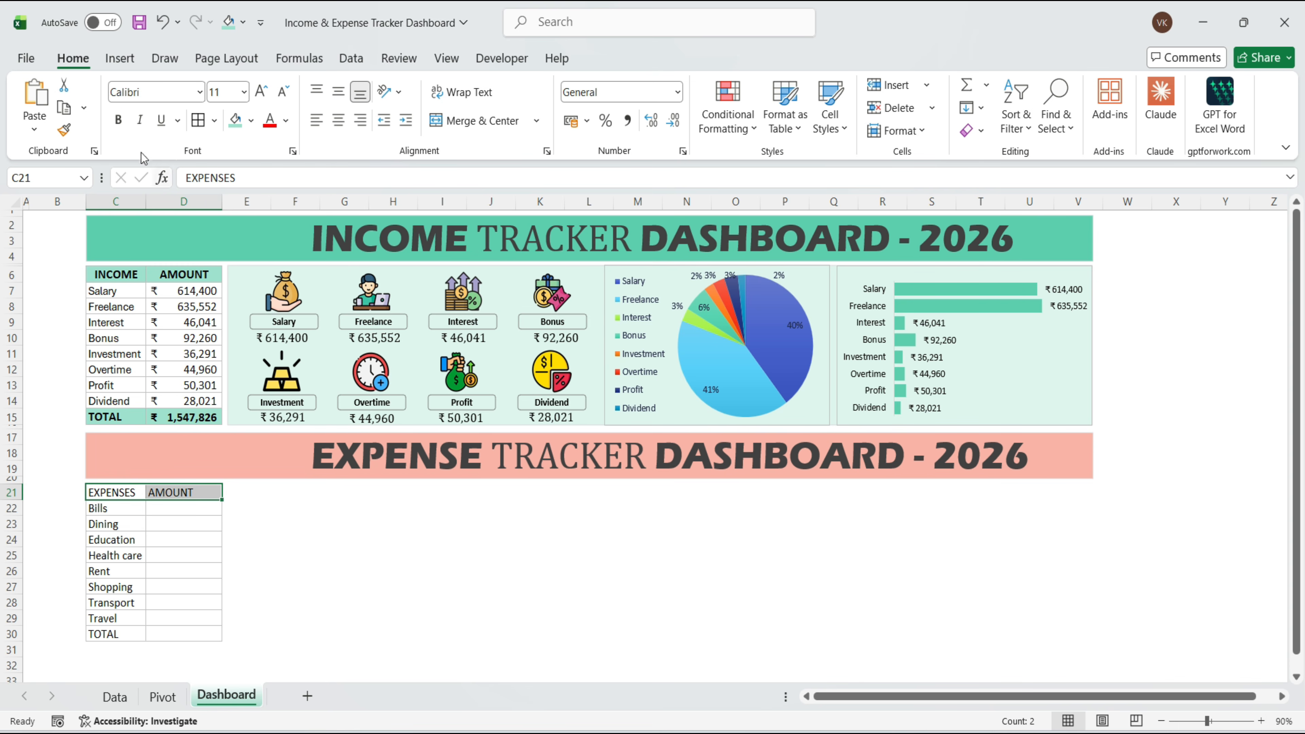
{"action": "left_click", "coordinate": [120, 121]}
{"action": "left_click", "coordinate": [251, 121]}
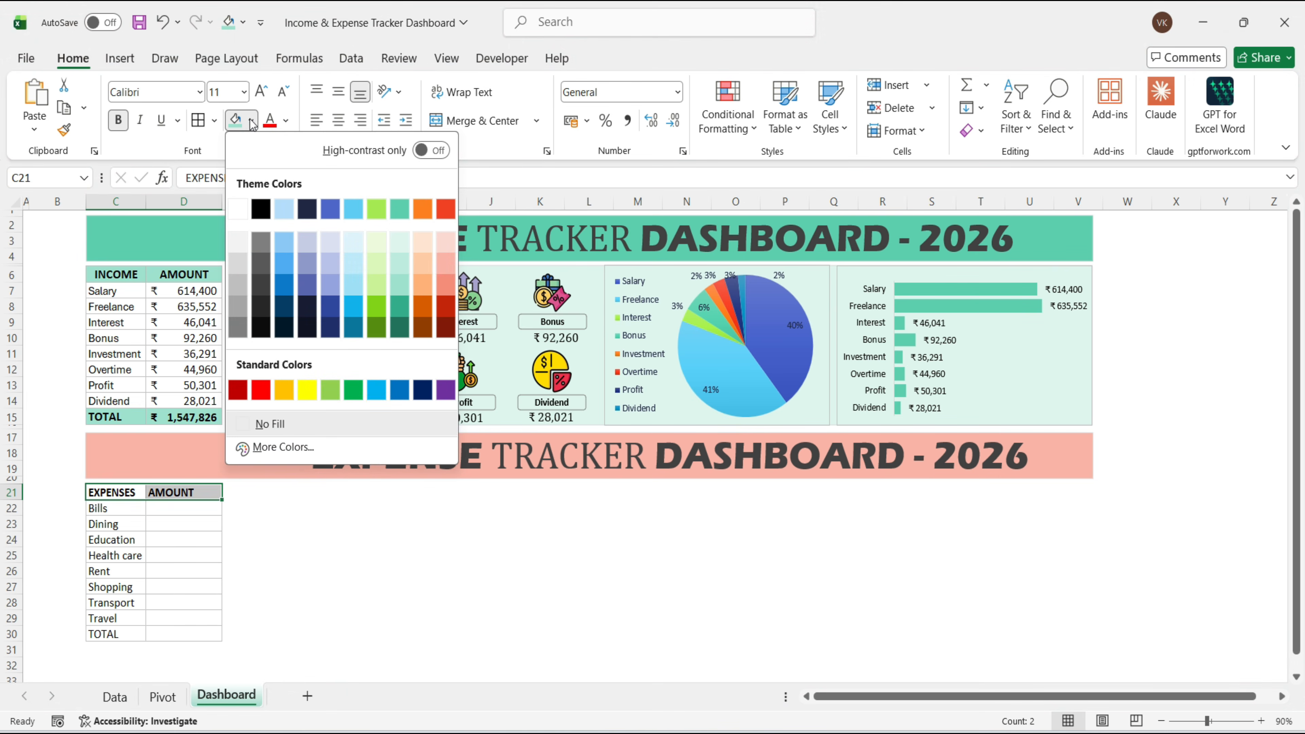
{"action": "left_click", "coordinate": [446, 261]}
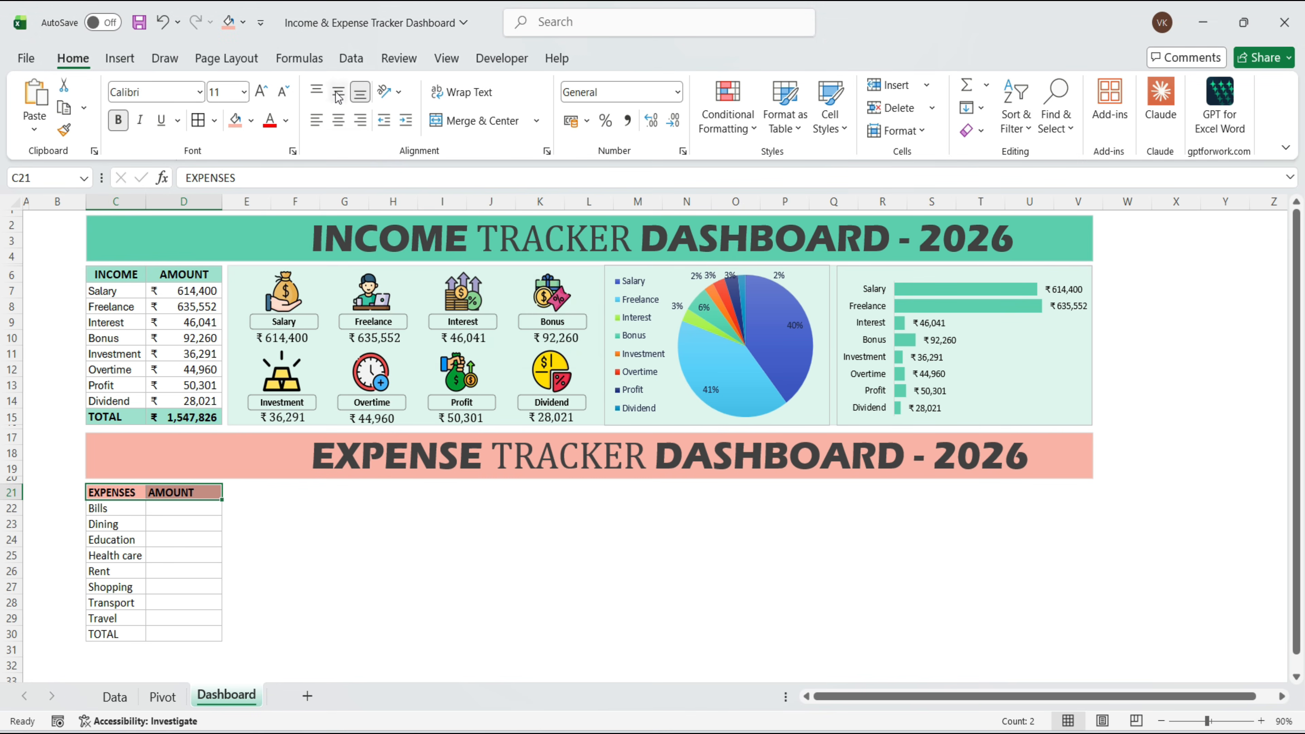
{"action": "left_click", "coordinate": [338, 92]}
{"action": "left_click", "coordinate": [340, 121]}
Step: Format the expense table's TOTAL row bold and middle-aligned with the same salmon fill as the headers
{"action": "left_click_drag", "start_coordinate": [115, 634], "coordinate": [172, 626]}
{"action": "left_click", "coordinate": [118, 121]}
{"action": "left_click", "coordinate": [235, 121]}
{"action": "left_click", "coordinate": [338, 92]}
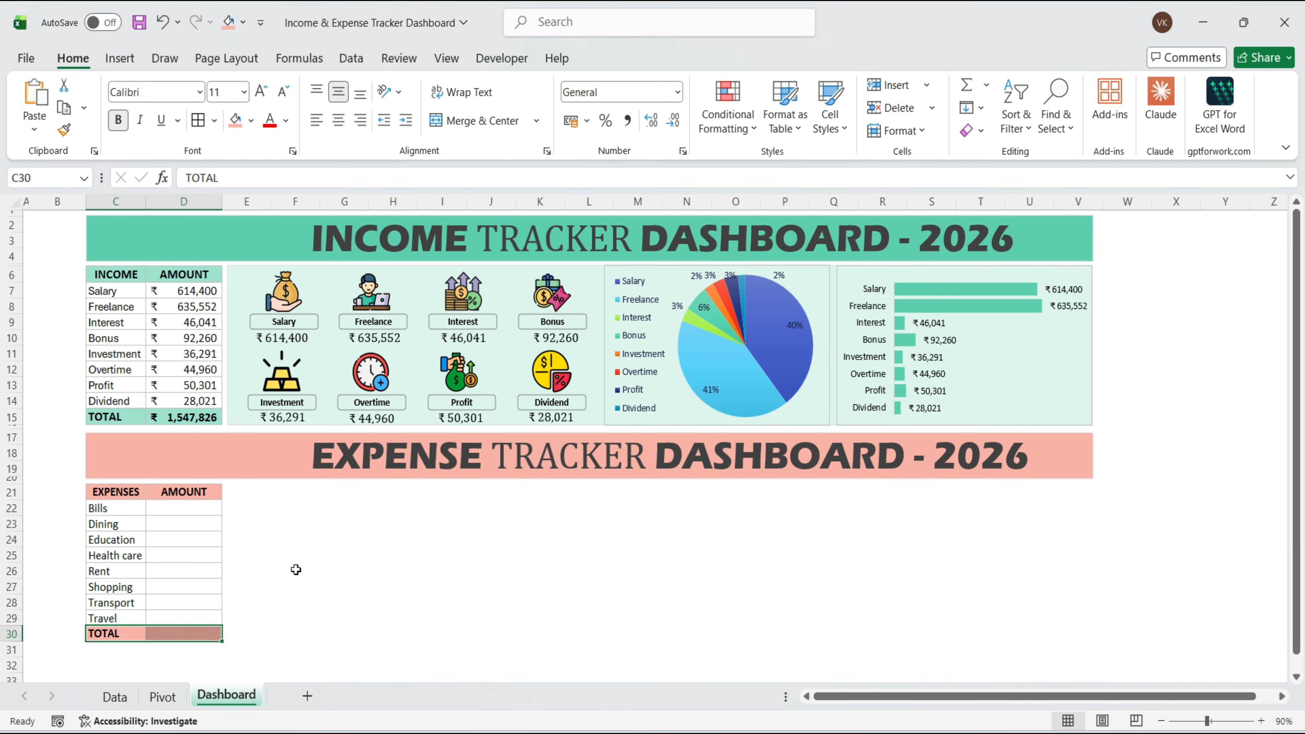
Step: Link the Bills and Dining amounts in D22 and D23 to their values in the expenses PivotTable on the Pivot sheet
{"action": "left_click", "coordinate": [183, 508]}
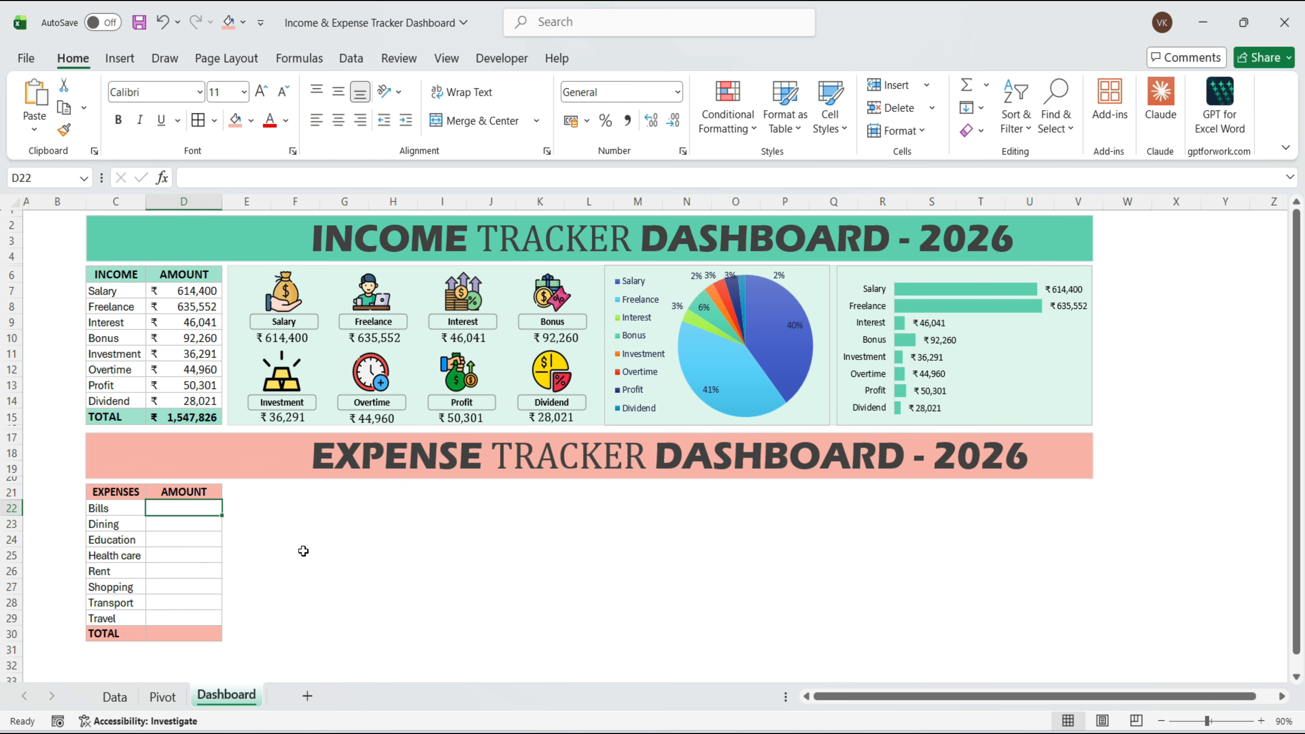
{"action": "type", "text": "="}
{"action": "left_click", "coordinate": [162, 697]}
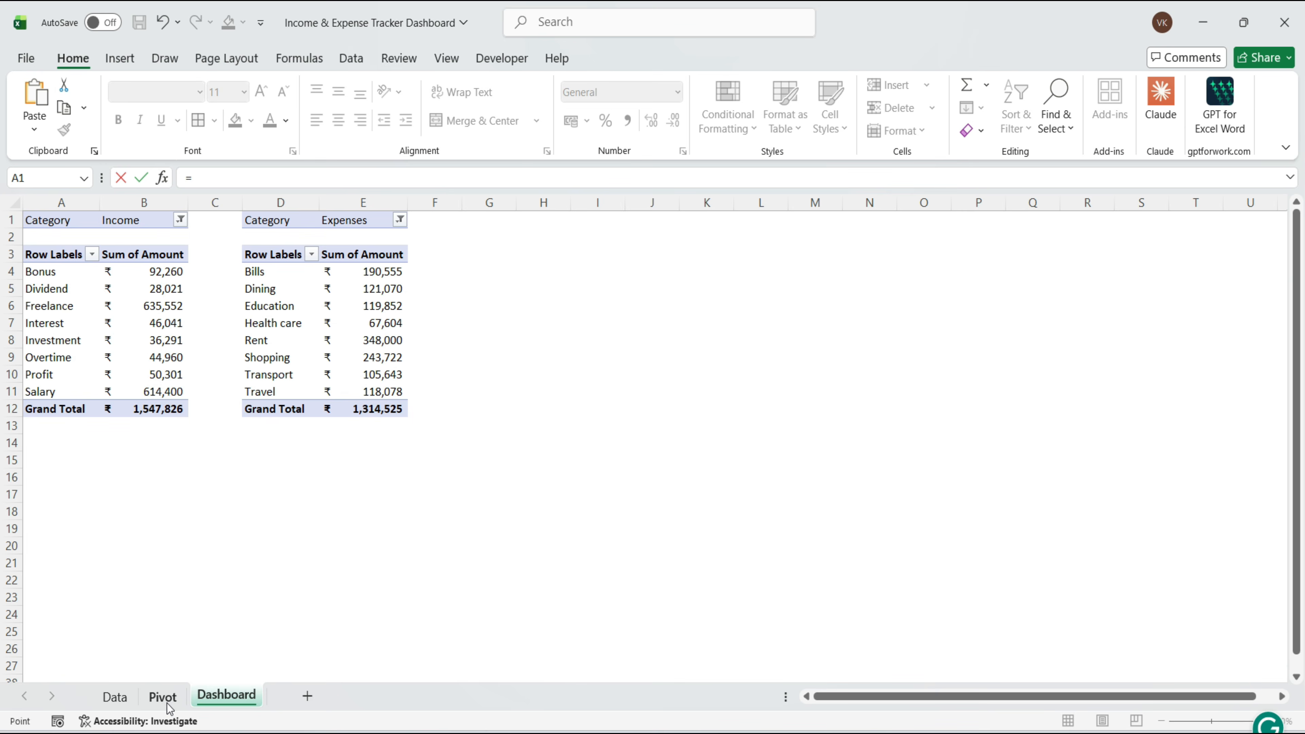
{"action": "left_click", "coordinate": [383, 270]}
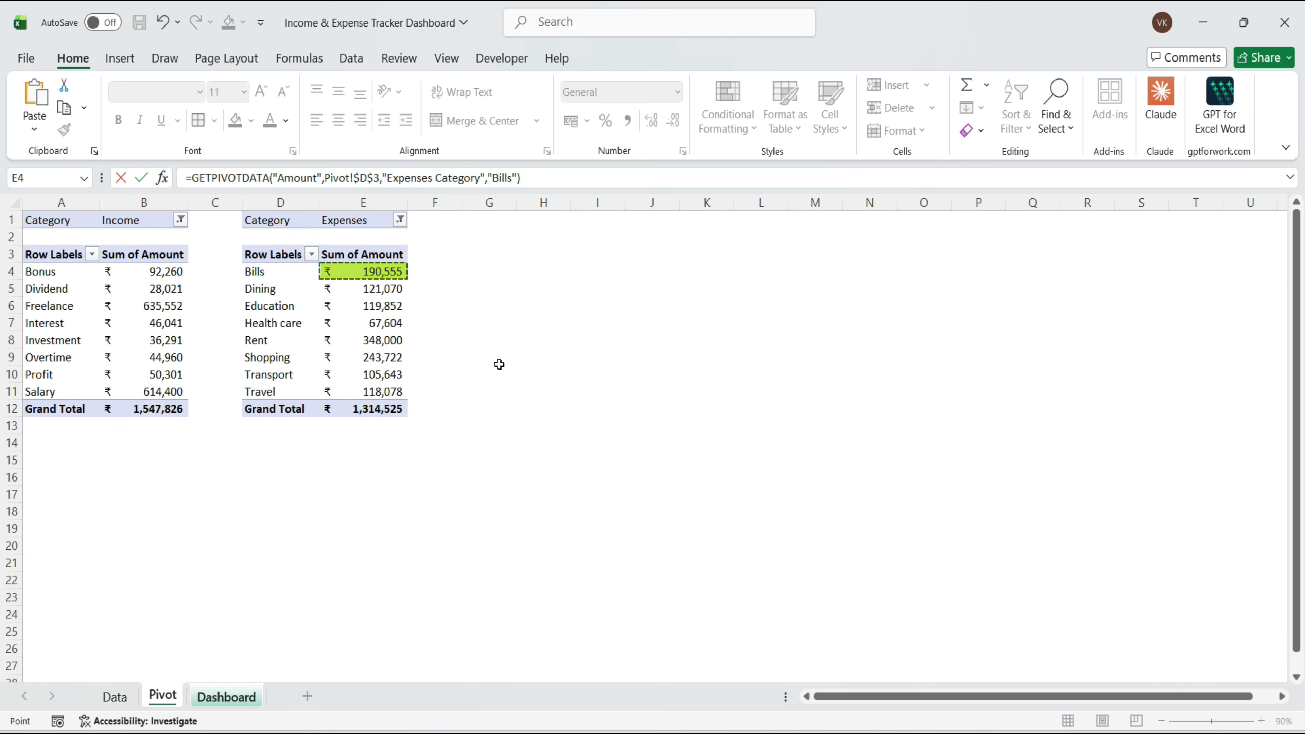
{"action": "key", "text": "Return"}
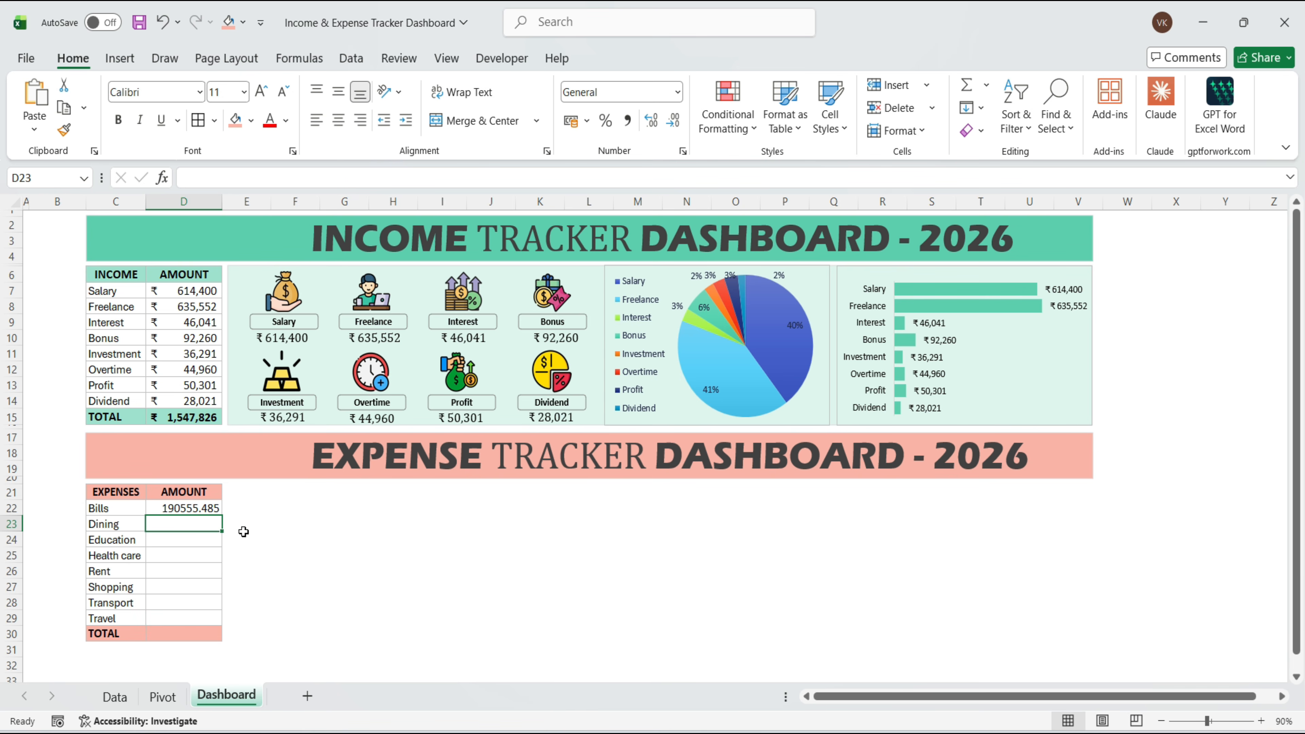
{"action": "type", "text": "="}
{"action": "left_click", "coordinate": [163, 697]}
{"action": "left_click", "coordinate": [383, 289]}
{"action": "key", "text": "Return"}
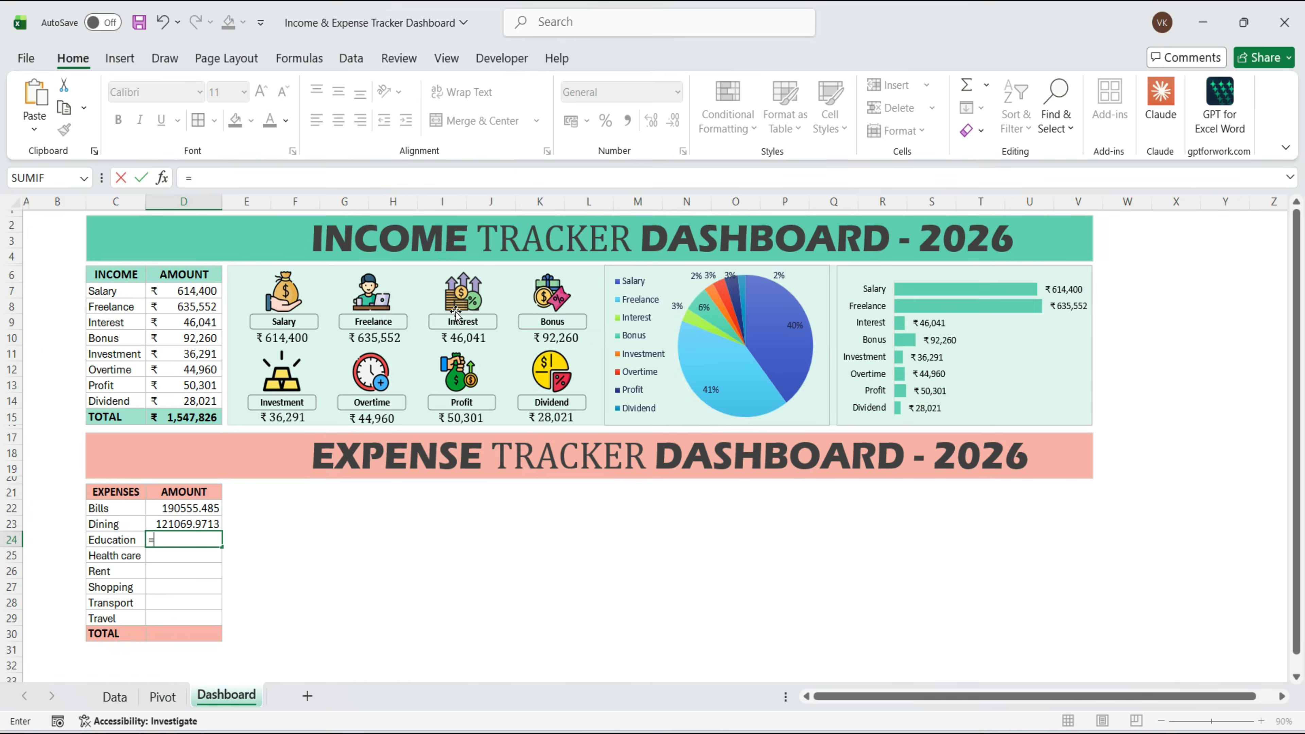
Step: Link the Education, Health care and Rent amounts in D24 to D26 to their expenses PivotTable values
{"action": "left_click", "coordinate": [163, 696]}
{"action": "left_click", "coordinate": [383, 306]}
{"action": "key", "text": "Return"}
{"action": "left_click", "coordinate": [162, 697]}
{"action": "left_click", "coordinate": [382, 323]}
{"action": "key", "text": "Return"}
{"action": "left_click", "coordinate": [382, 340]}
{"action": "key", "text": "Return"}
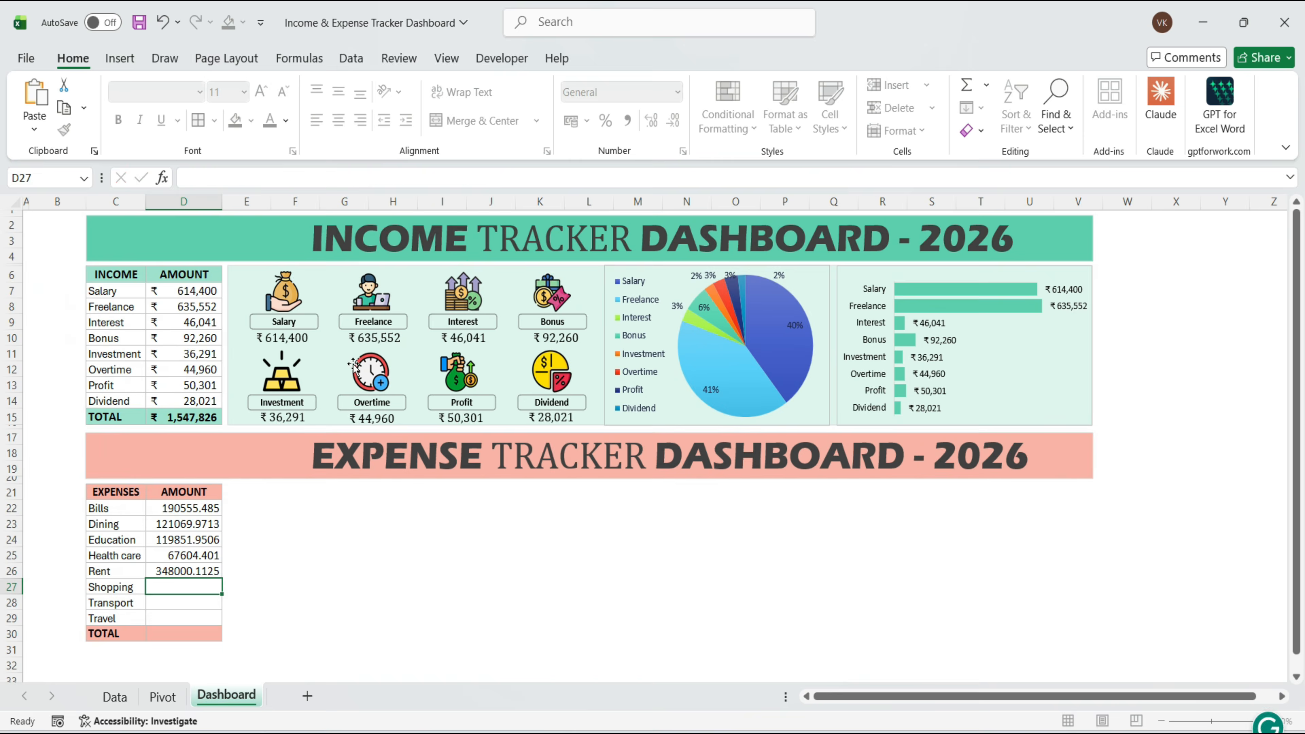
Step: Link the Shopping, Transport, Travel and TOTAL amounts in D27 to D30 to the expenses PivotTable, using its Grand Total for TOTAL
{"action": "left_click", "coordinate": [383, 357]}
{"action": "key", "text": "Return"}
{"action": "left_click", "coordinate": [162, 697]}
{"action": "left_click", "coordinate": [375, 374]}
{"action": "key", "text": "Return"}
{"action": "left_click", "coordinate": [163, 696]}
{"action": "left_click", "coordinate": [382, 392]}
{"action": "key", "text": "Return"}
{"action": "type", "text": "="}
{"action": "left_click", "coordinate": [163, 697]}
{"action": "left_click", "coordinate": [383, 409]}
{"action": "key", "text": "Return"}
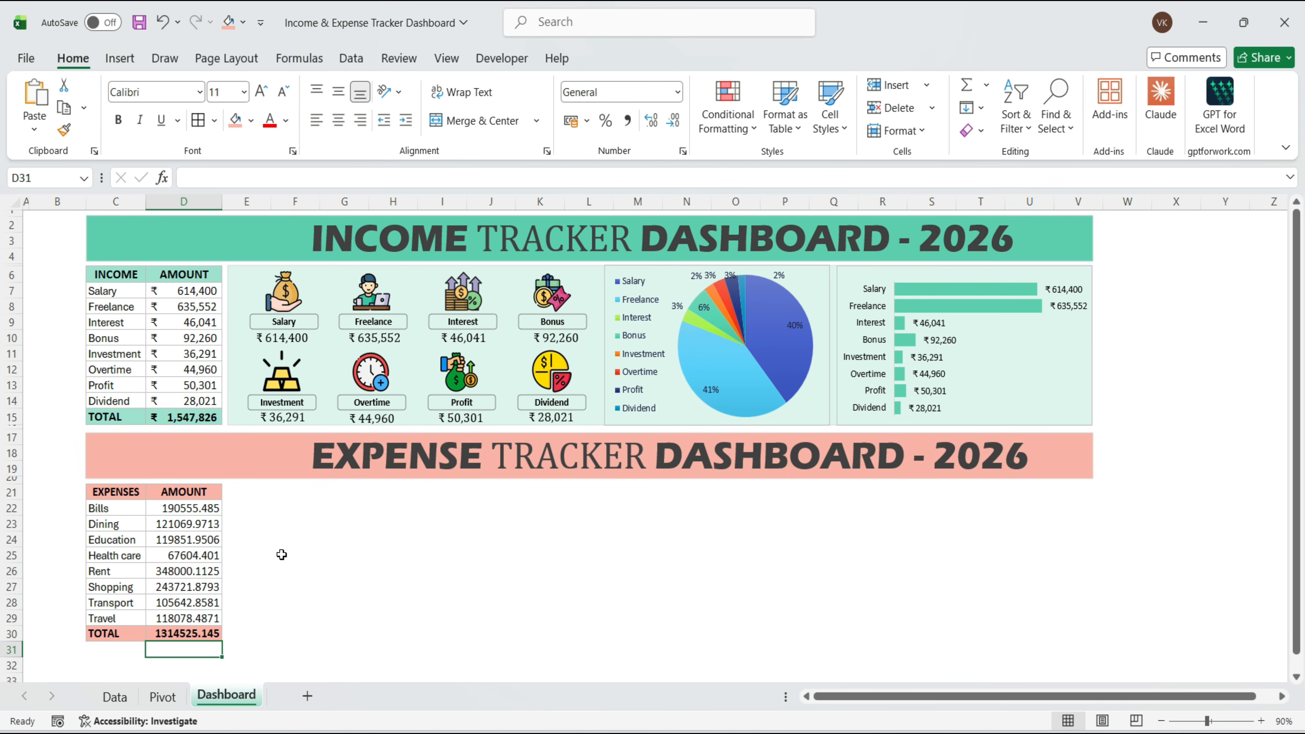
Step: Format the expense amounts in D22 to D30 as Accounting with 0 decimal places and the ₹ English (India) symbol
{"action": "left_click_drag", "start_coordinate": [165, 509], "coordinate": [180, 634]}
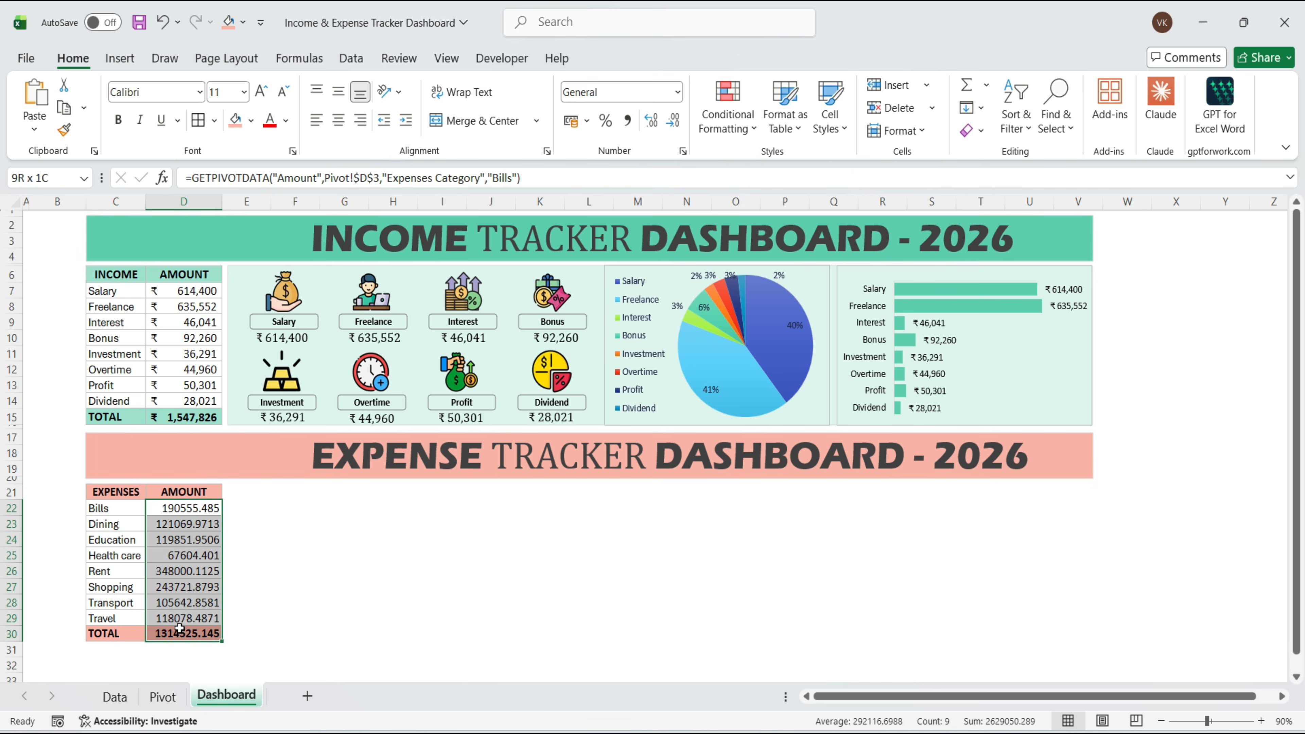
{"action": "left_click", "coordinate": [587, 121]}
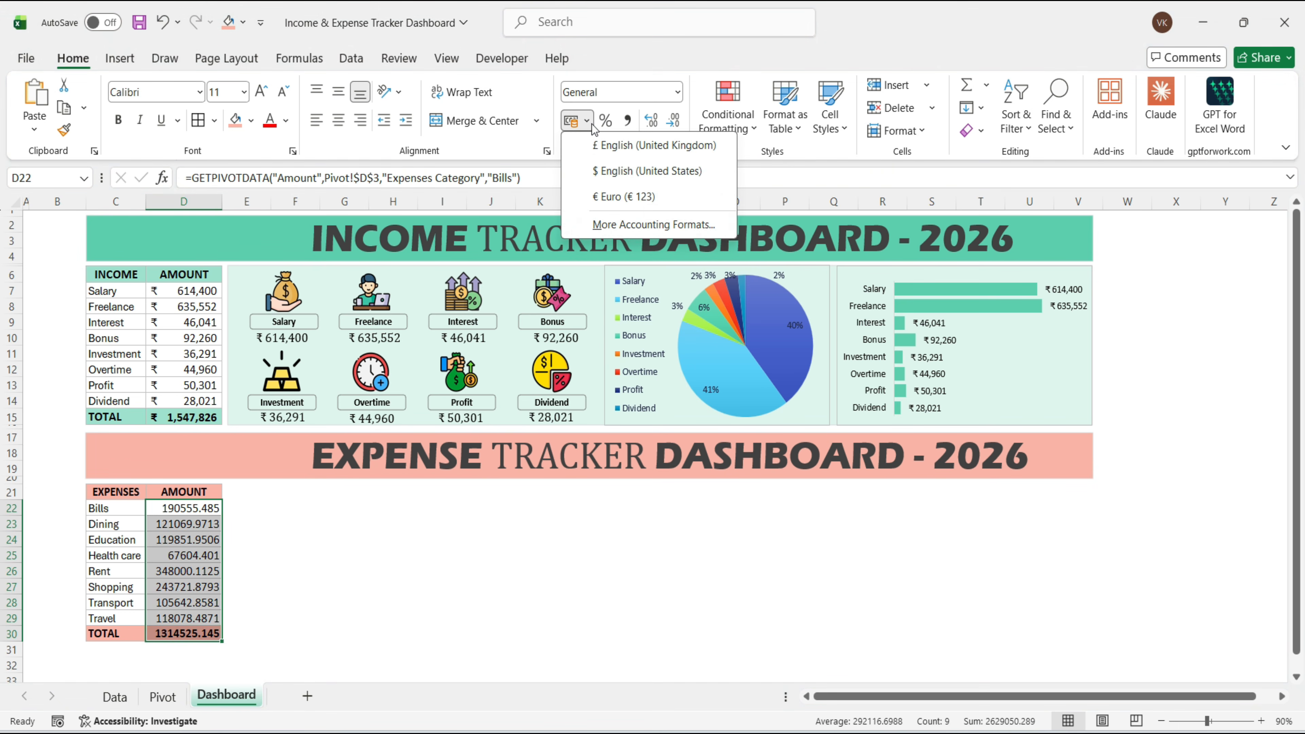
{"action": "left_click", "coordinate": [623, 225]}
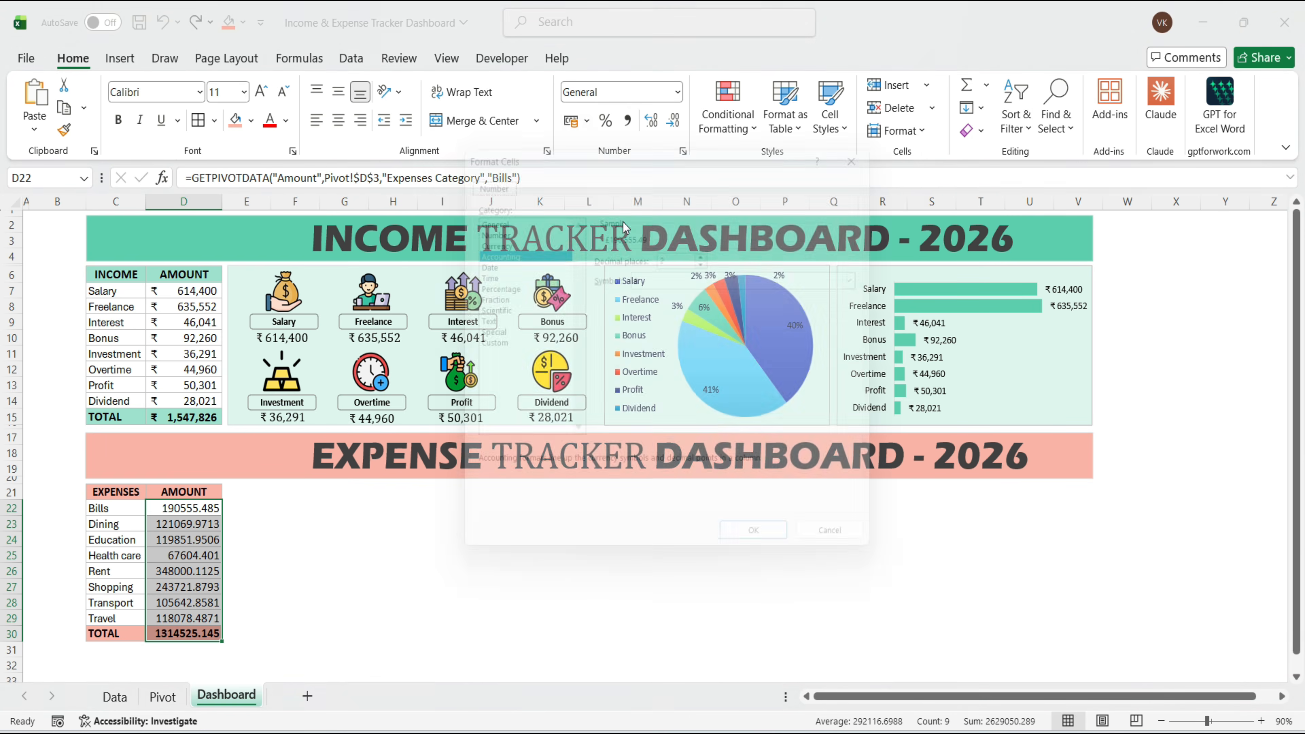
{"action": "left_click", "coordinate": [711, 257]}
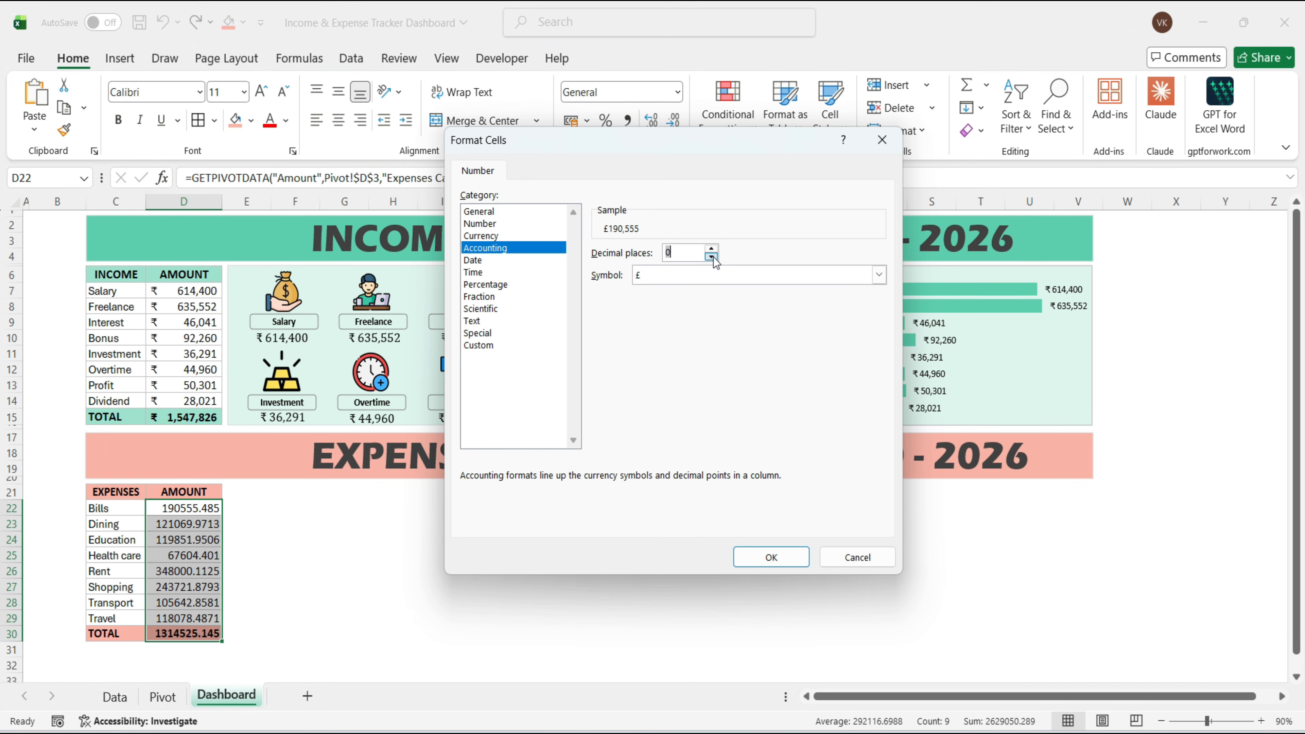
{"action": "left_click", "coordinate": [879, 274]}
{"action": "scroll", "coordinate": [667, 426], "scroll_direction": "down", "scroll_amount": 5}
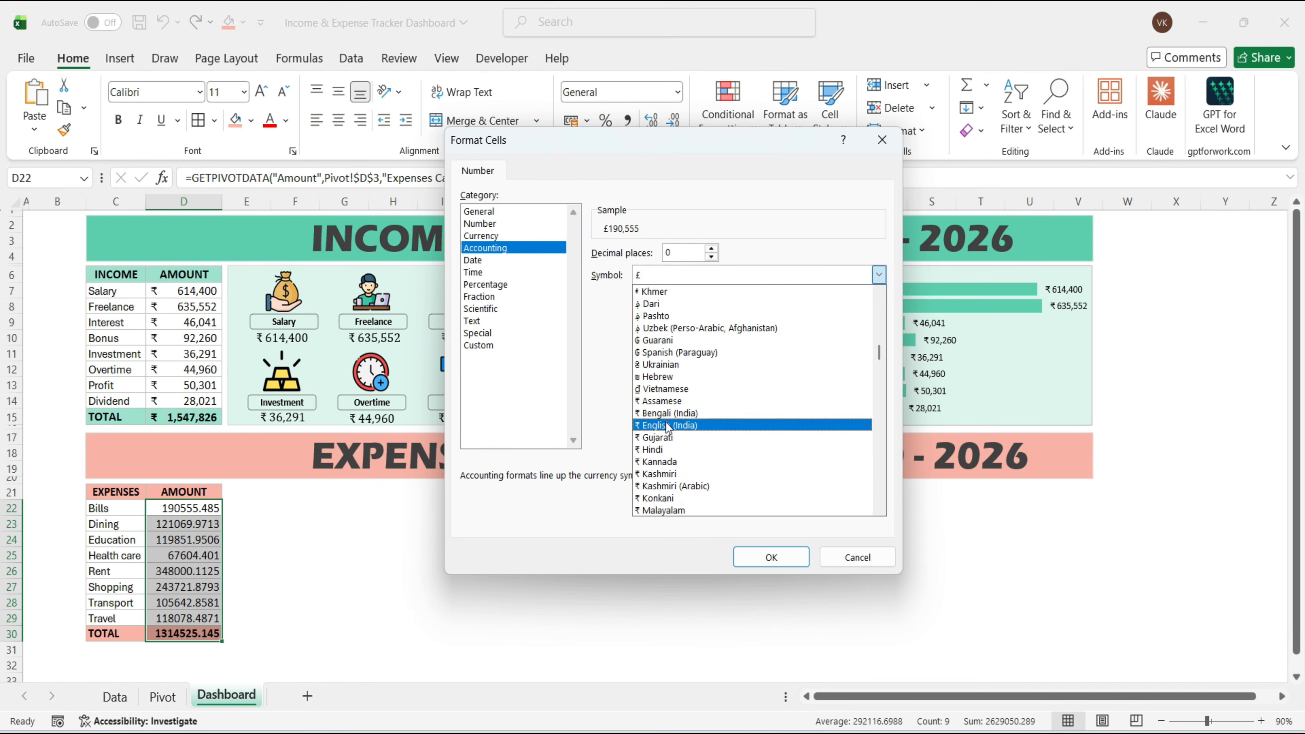
{"action": "left_click", "coordinate": [668, 426]}
{"action": "left_click", "coordinate": [769, 557]}
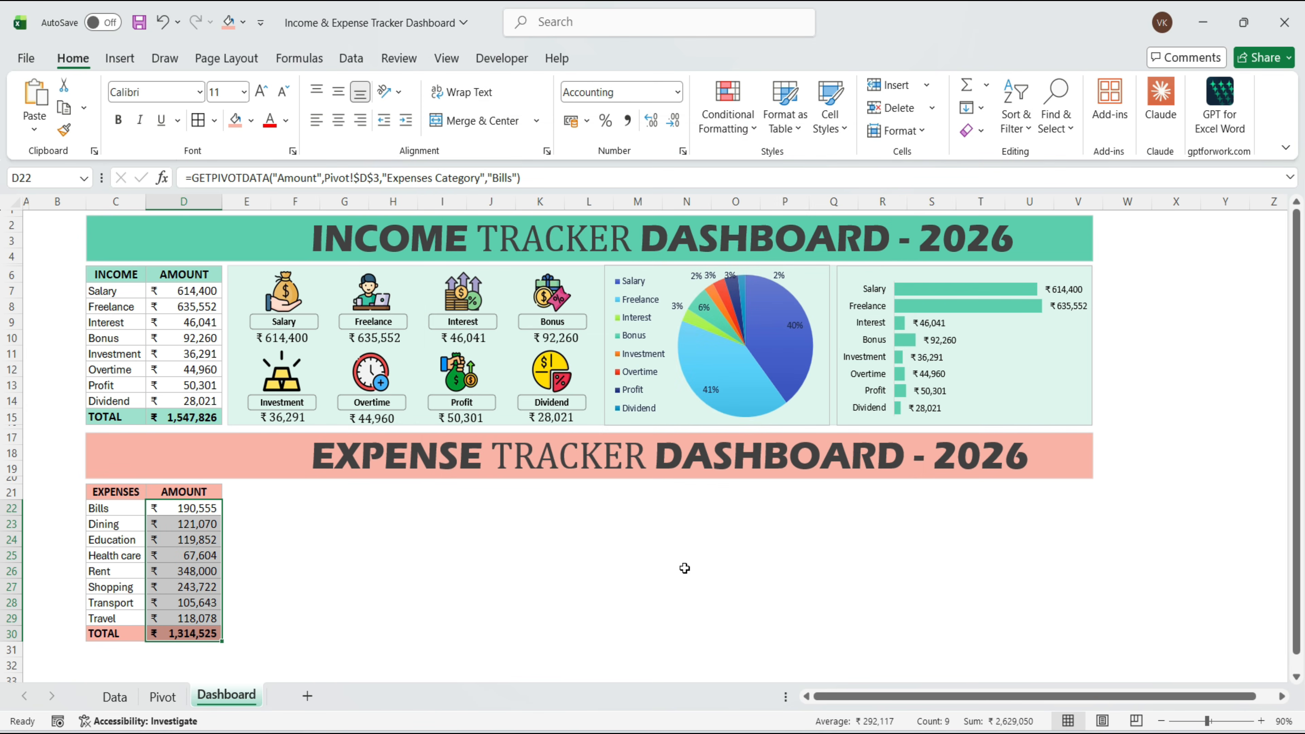
{"action": "left_click", "coordinate": [279, 557]}
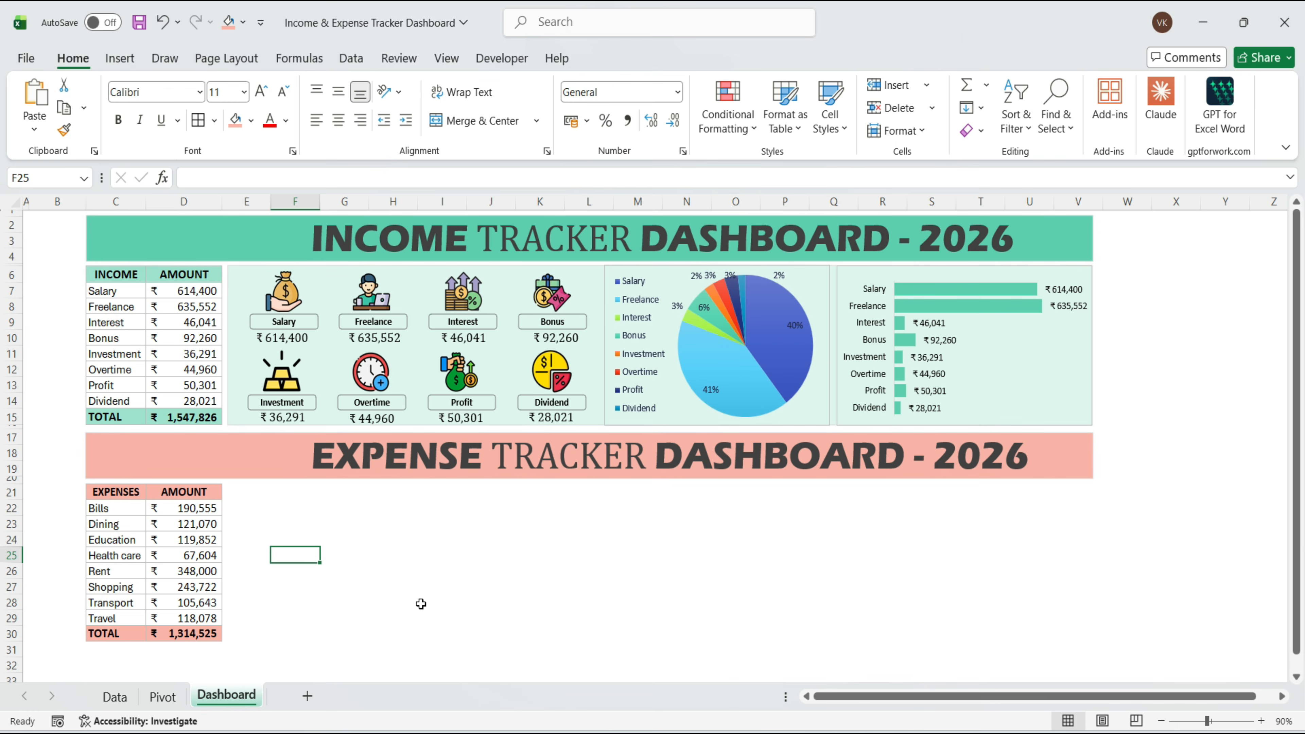
Step: Move the income and expense titles together so they sit roughly centered on their banners
{"action": "left_click", "coordinate": [411, 452]}
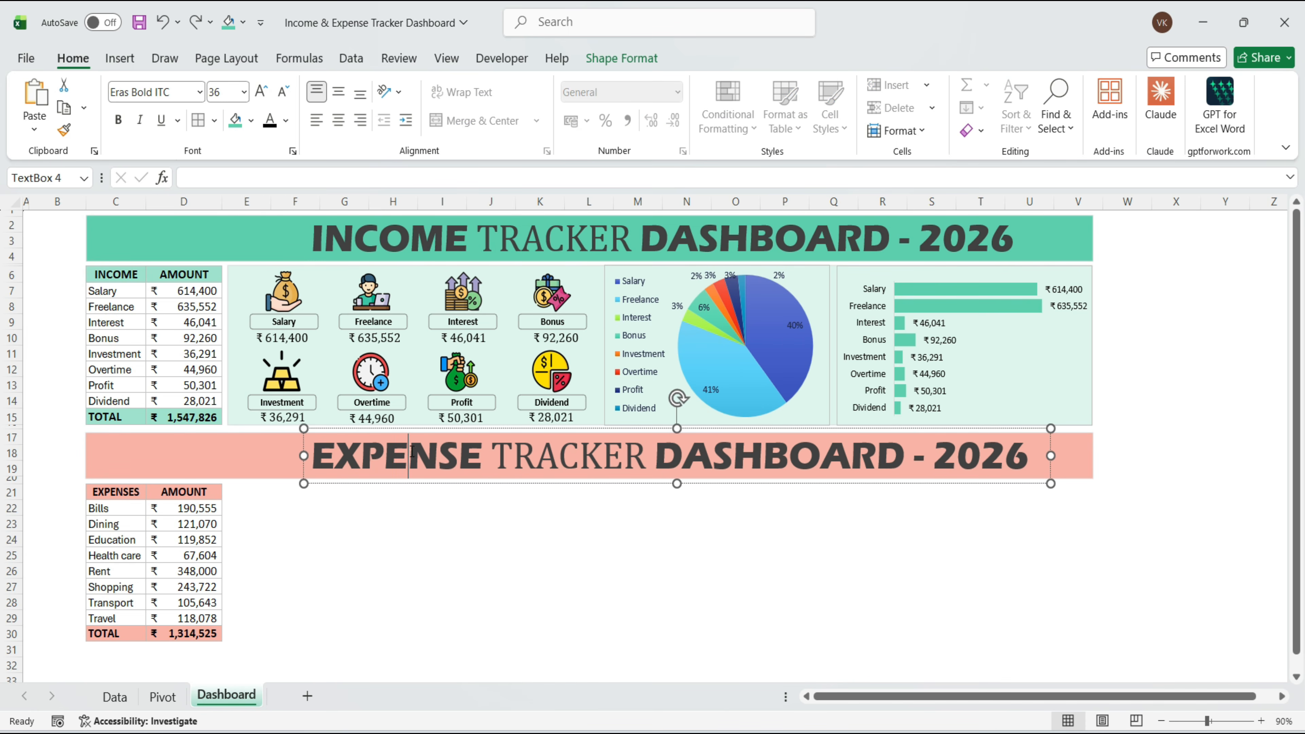
{"action": "left_click", "coordinate": [428, 249]}
{"action": "left_click", "coordinate": [374, 464], "text": "ctrl"}
{"action": "left_click_drag", "start_coordinate": [401, 267], "coordinate": [341, 265]}
{"action": "key", "text": "Escape"}
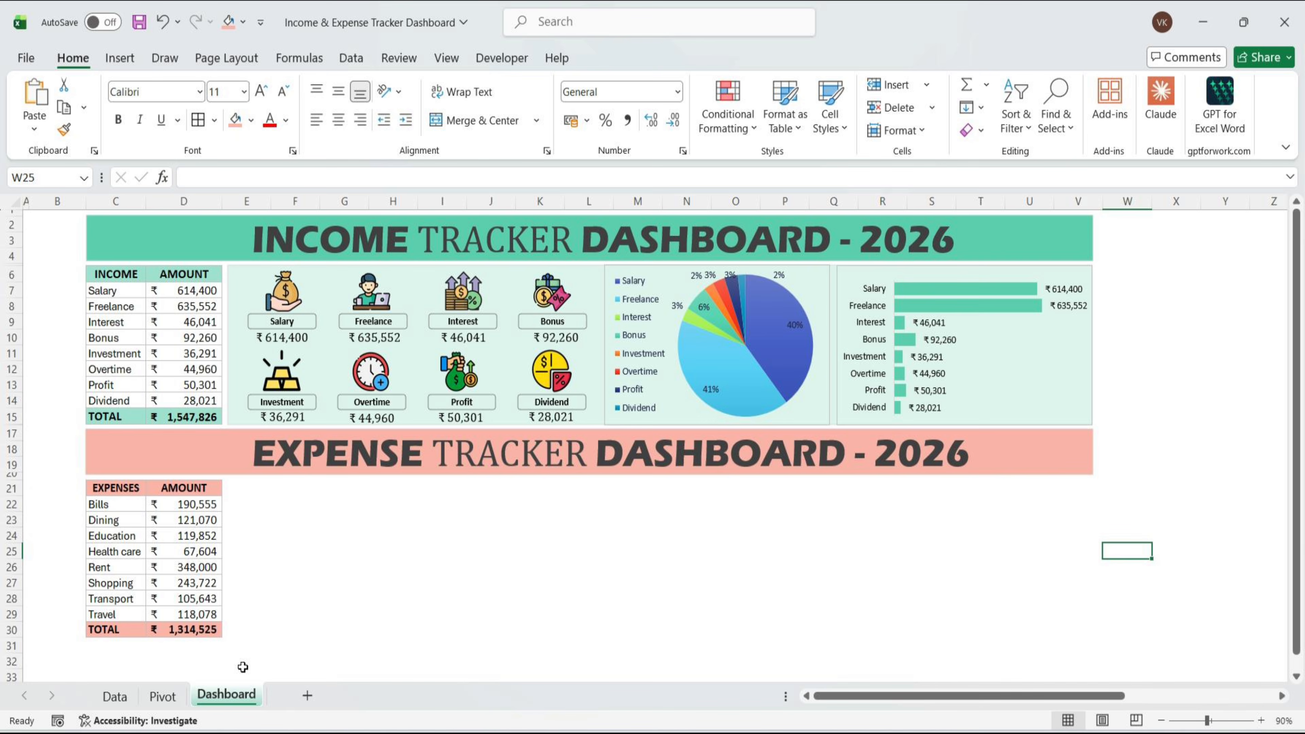
Step: Place a copy of the pale green income panel beside the expense table, ending level with the expense banner's outer edge
{"action": "key", "text": "ctrl+z"}
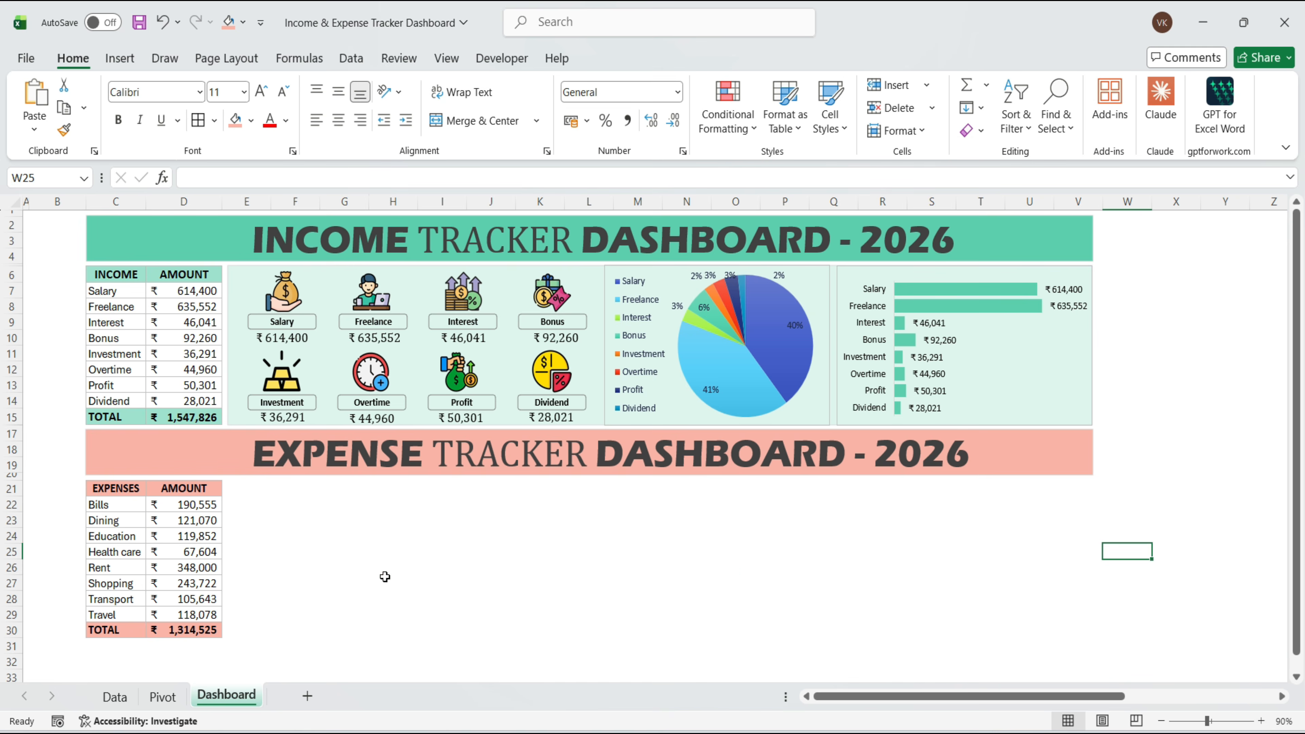
{"action": "left_click", "coordinate": [382, 578]}
{"action": "key", "text": "ctrl+z"}
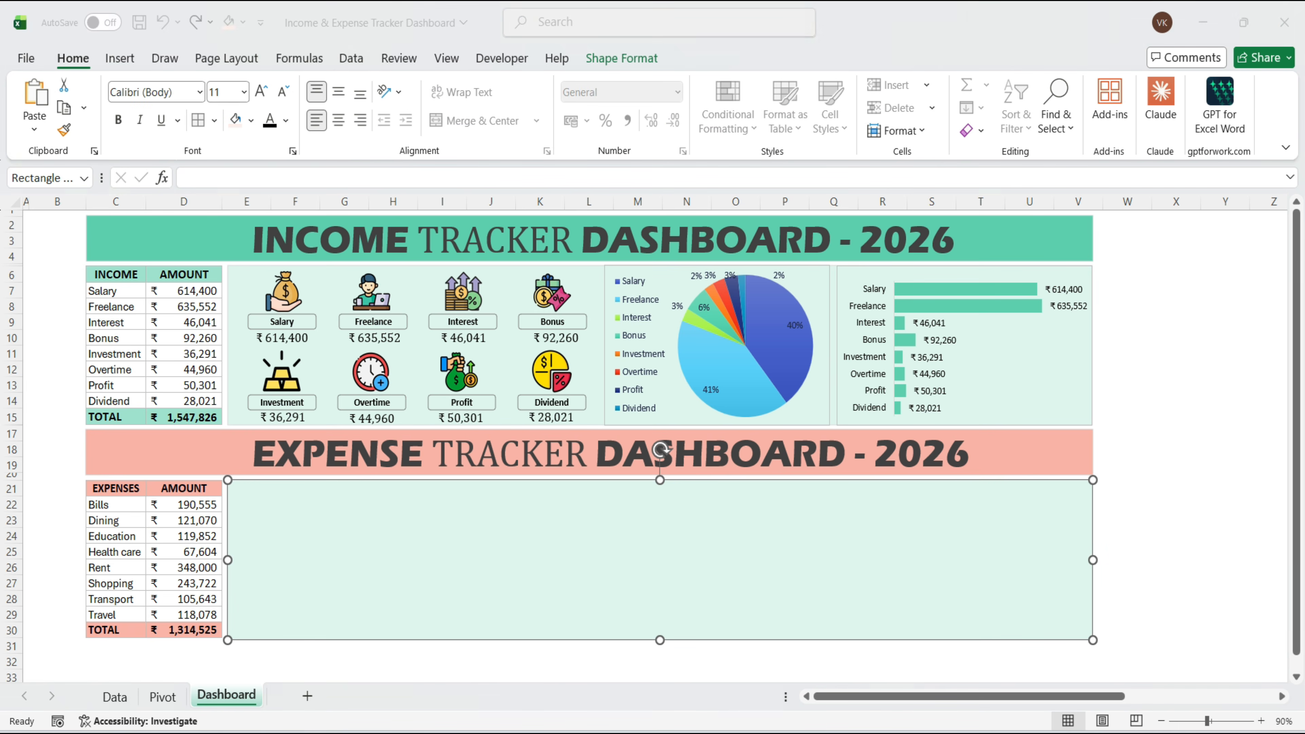
{"action": "key", "text": "ctrl+z"}
{"action": "key", "text": "ctrl+y"}
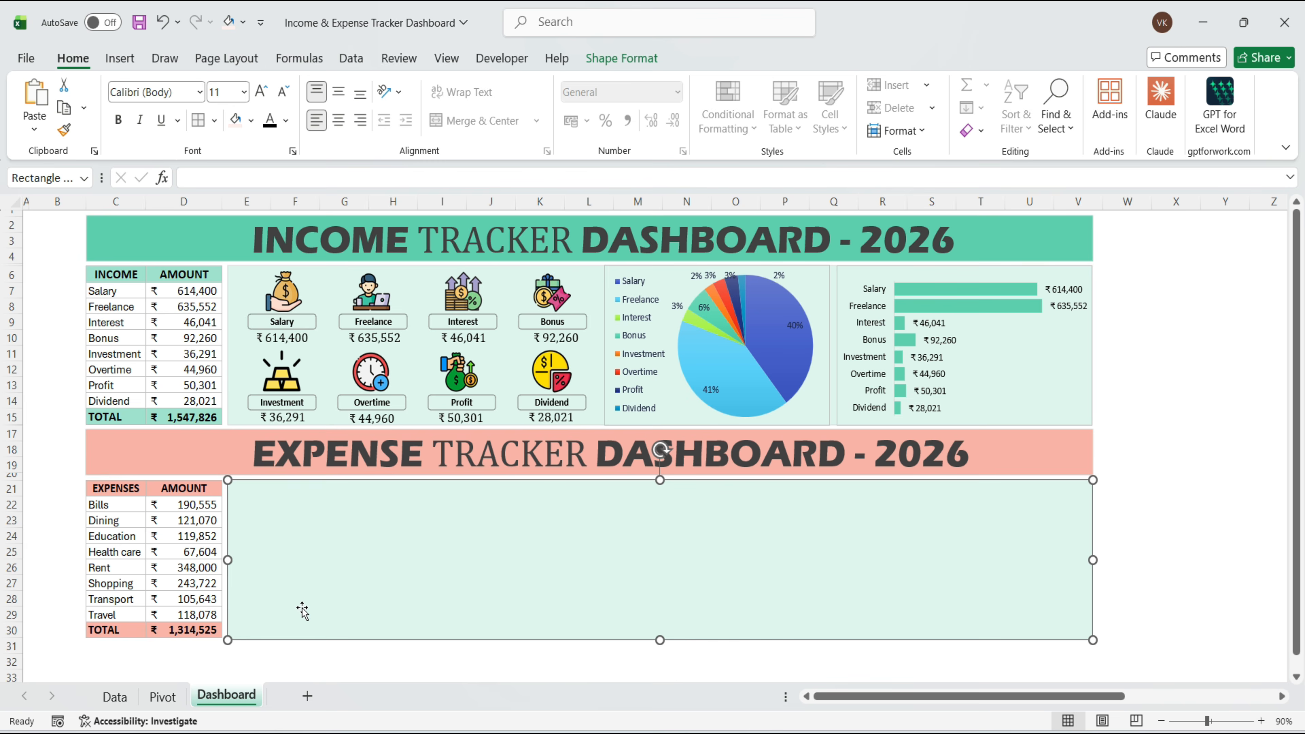
Step: Fill the panel beside the expense table with the custom color #FEEFEC
{"action": "left_click", "coordinate": [251, 120]}
{"action": "left_click", "coordinate": [310, 477]}
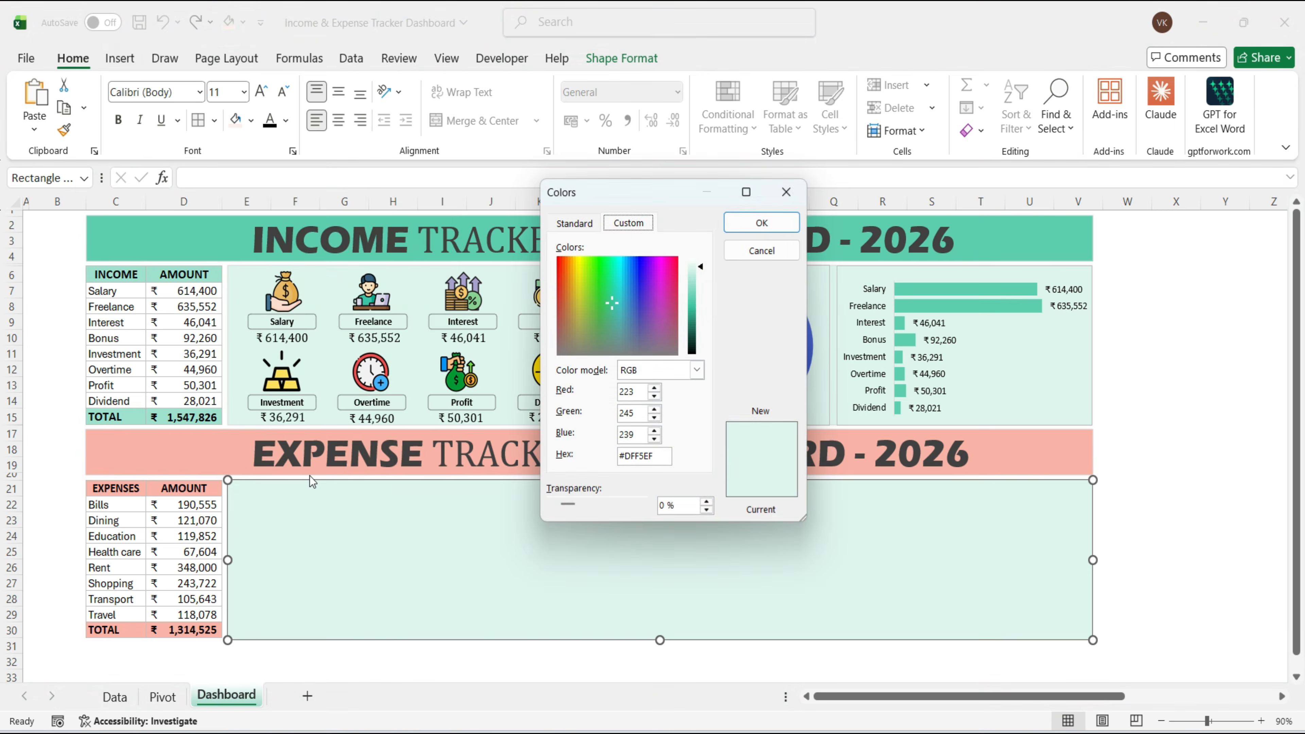
{"action": "left_click_drag", "start_coordinate": [658, 456], "coordinate": [581, 456]}
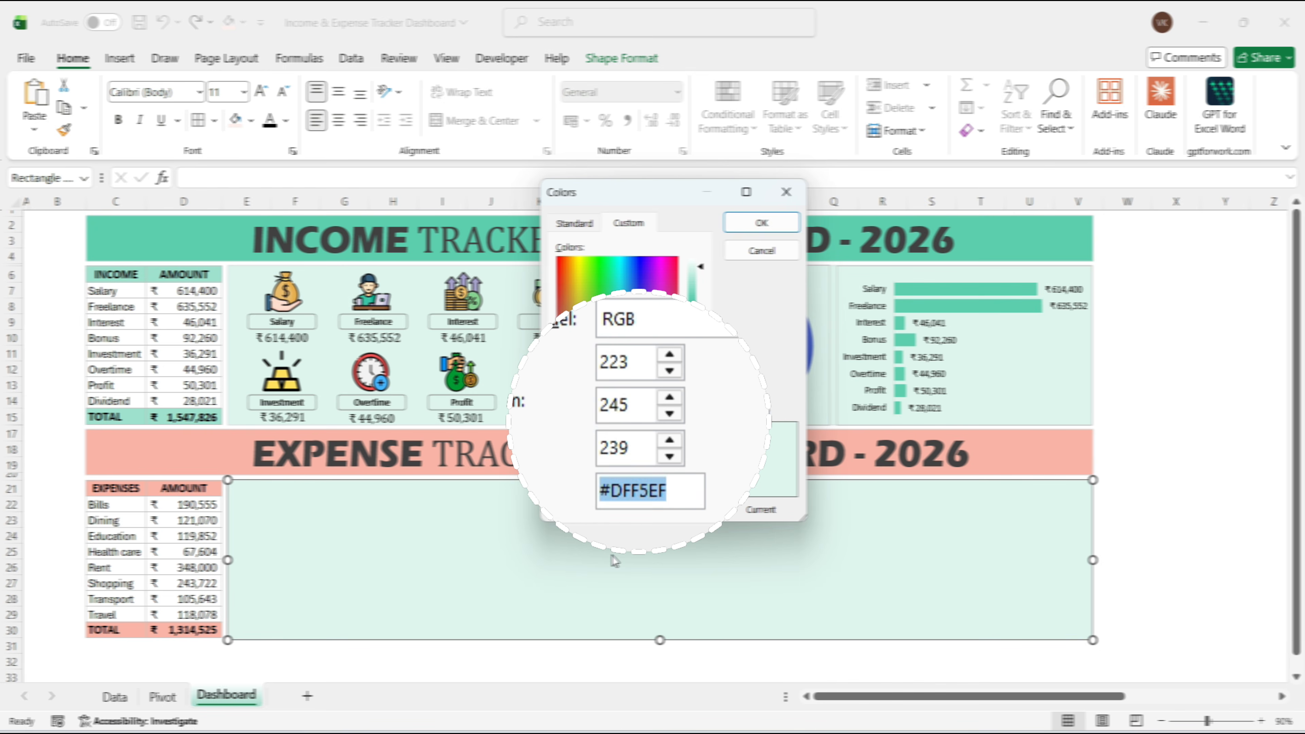
{"action": "type", "text": "#FEEFEC"}
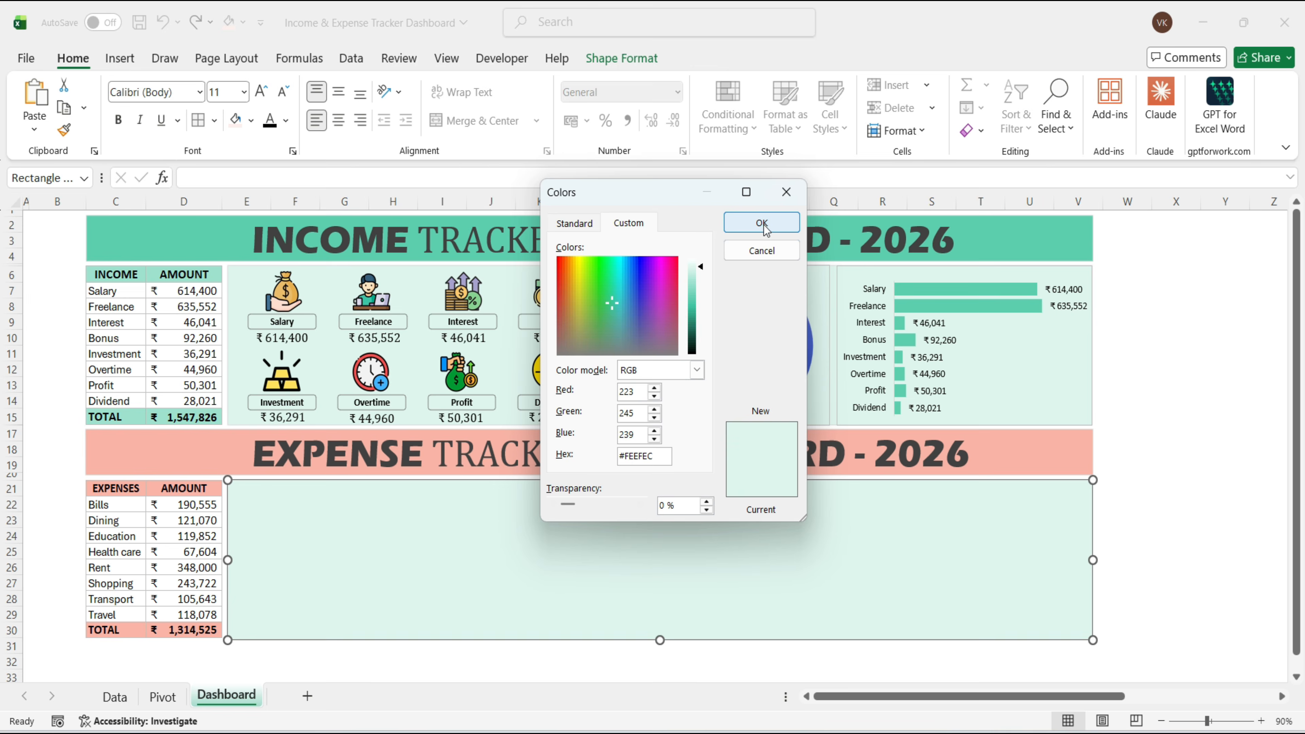
{"action": "left_click", "coordinate": [761, 223]}
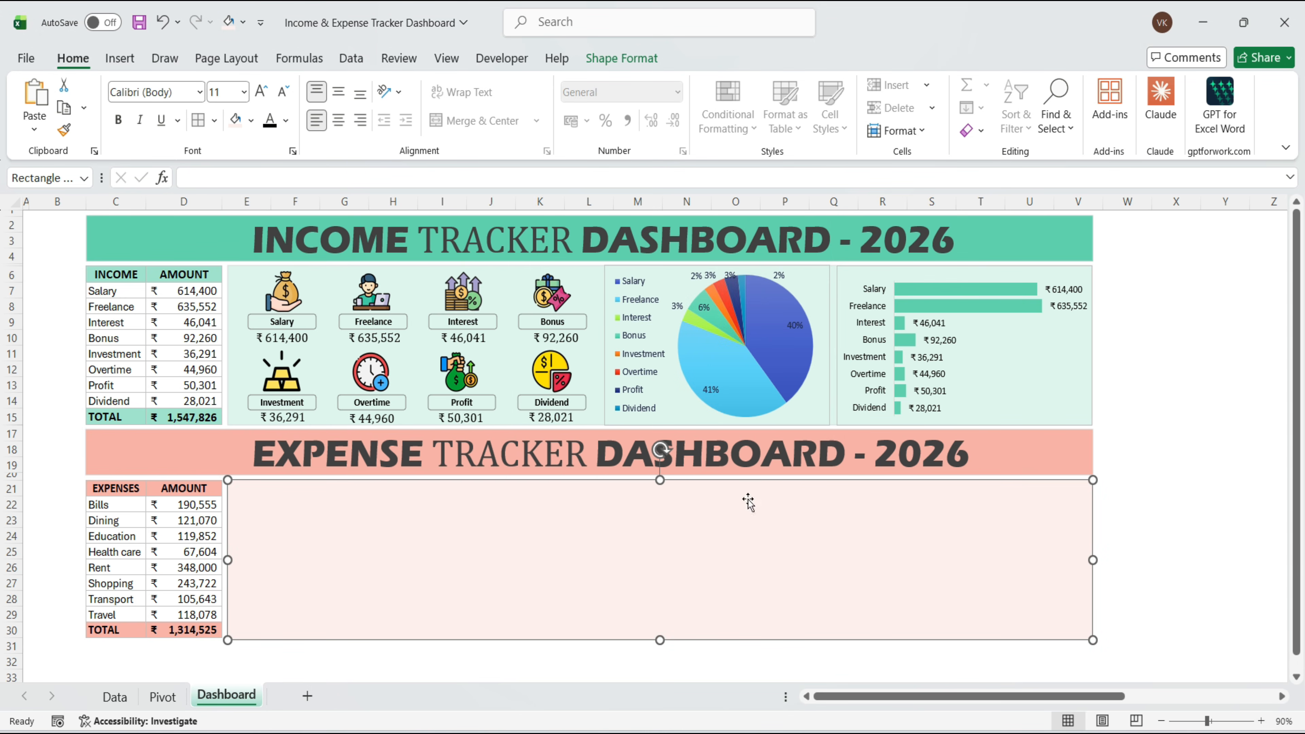
{"action": "left_click", "coordinate": [1115, 466]}
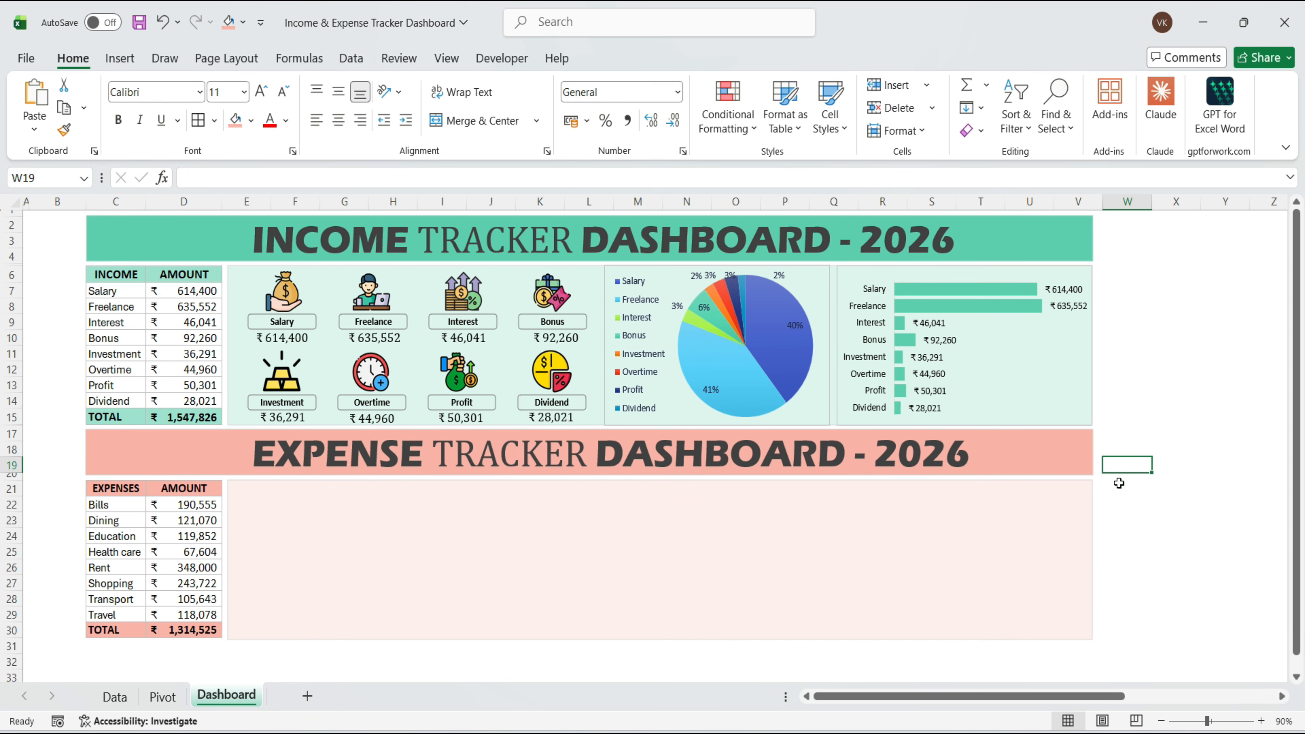
Step: Move the eight expense icons and their labels from the spare panel into the pale pink panel beside the expense table
{"action": "left_click_drag", "start_coordinate": [871, 692], "coordinate": [997, 657]}
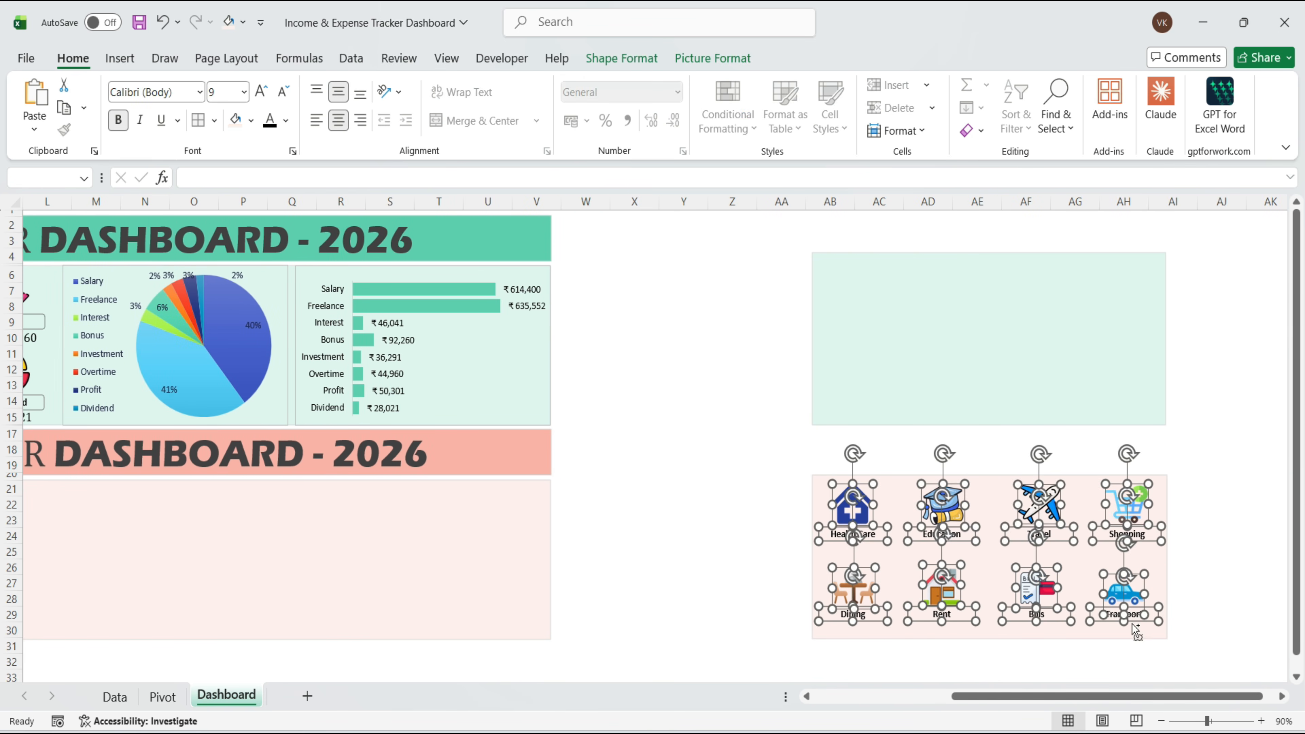
{"action": "key", "text": "ctrl+x"}
{"action": "left_click_drag", "start_coordinate": [1048, 698], "coordinate": [909, 698]}
{"action": "left_click", "coordinate": [282, 513]}
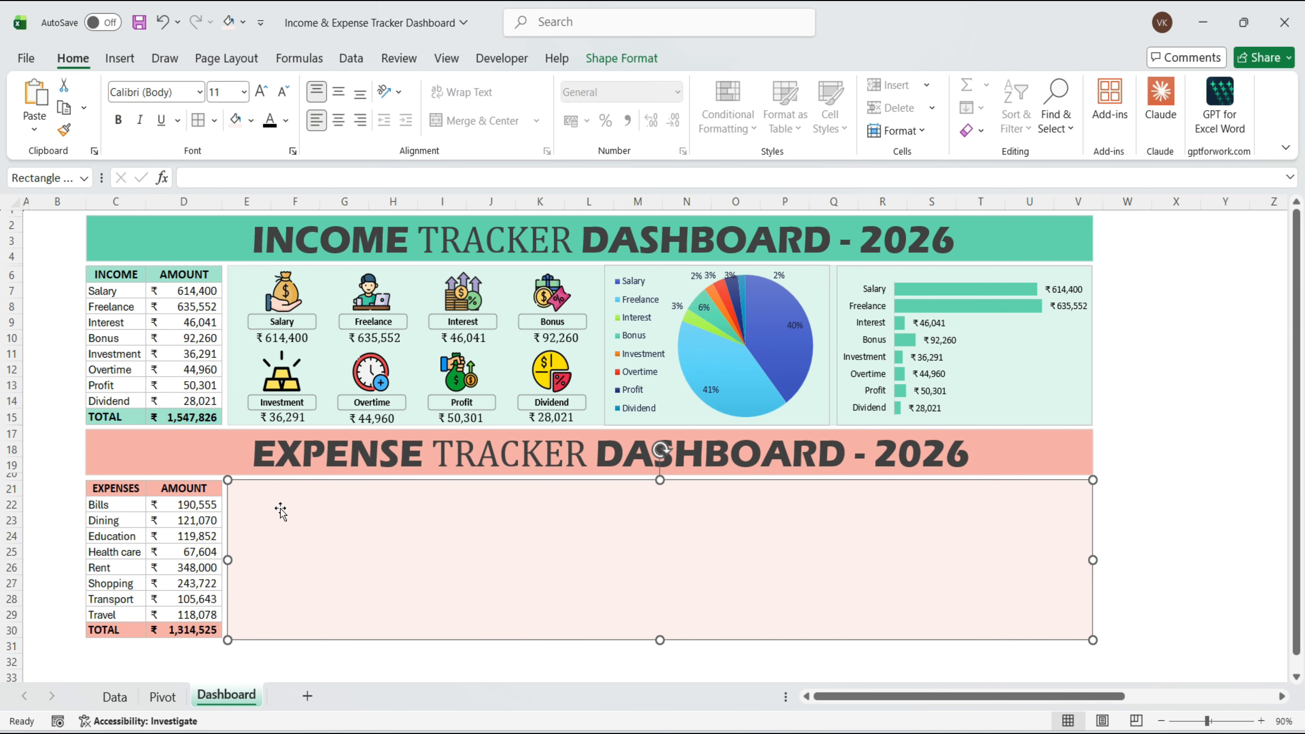
{"action": "key", "text": "ctrl+v"}
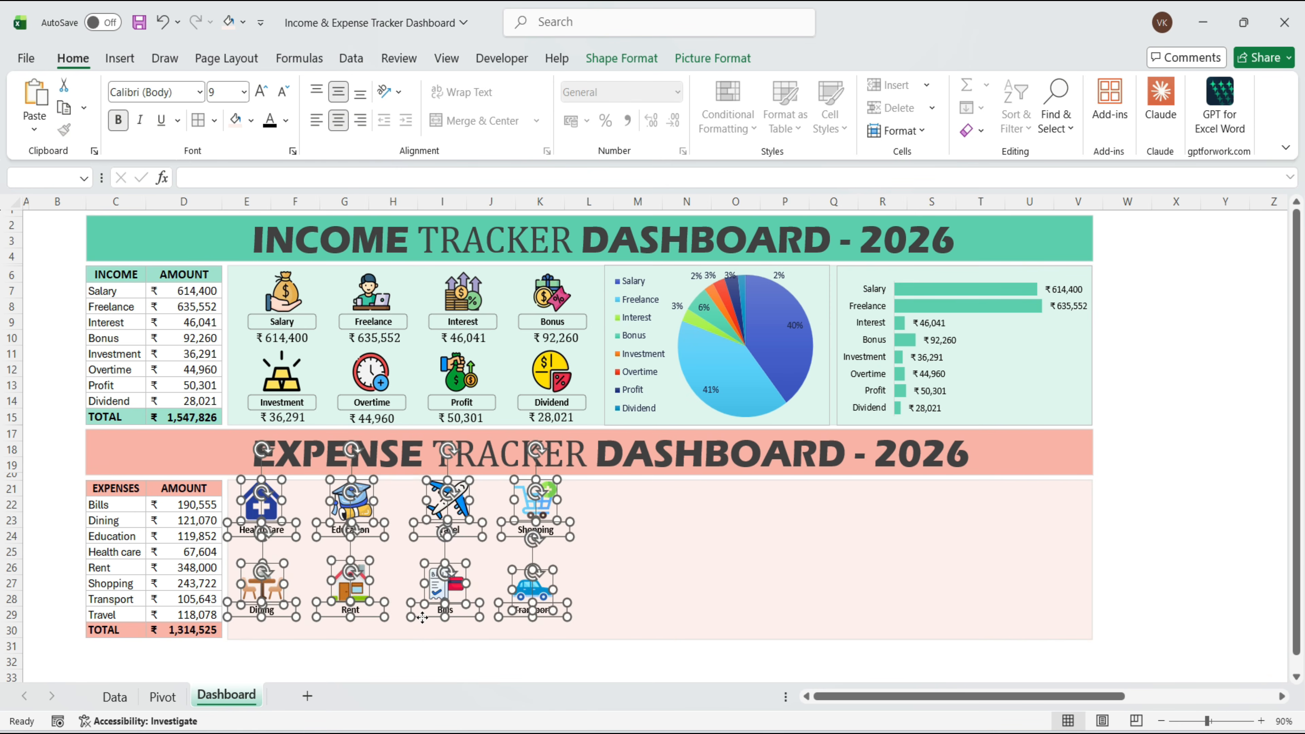
{"action": "key", "text": "Escape"}
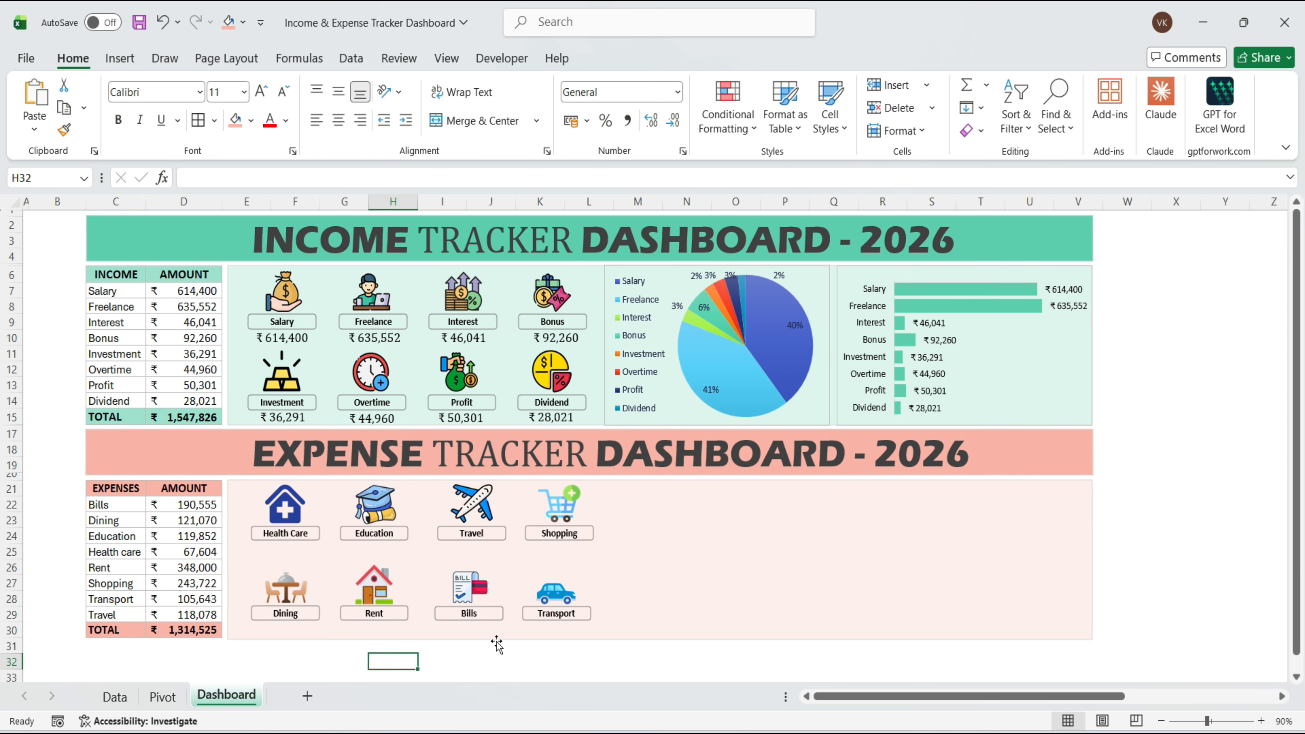
Step: Place a copy of the Salary amount text box under the Health Care label and link it to cell D25
{"action": "left_click", "coordinate": [295, 340]}
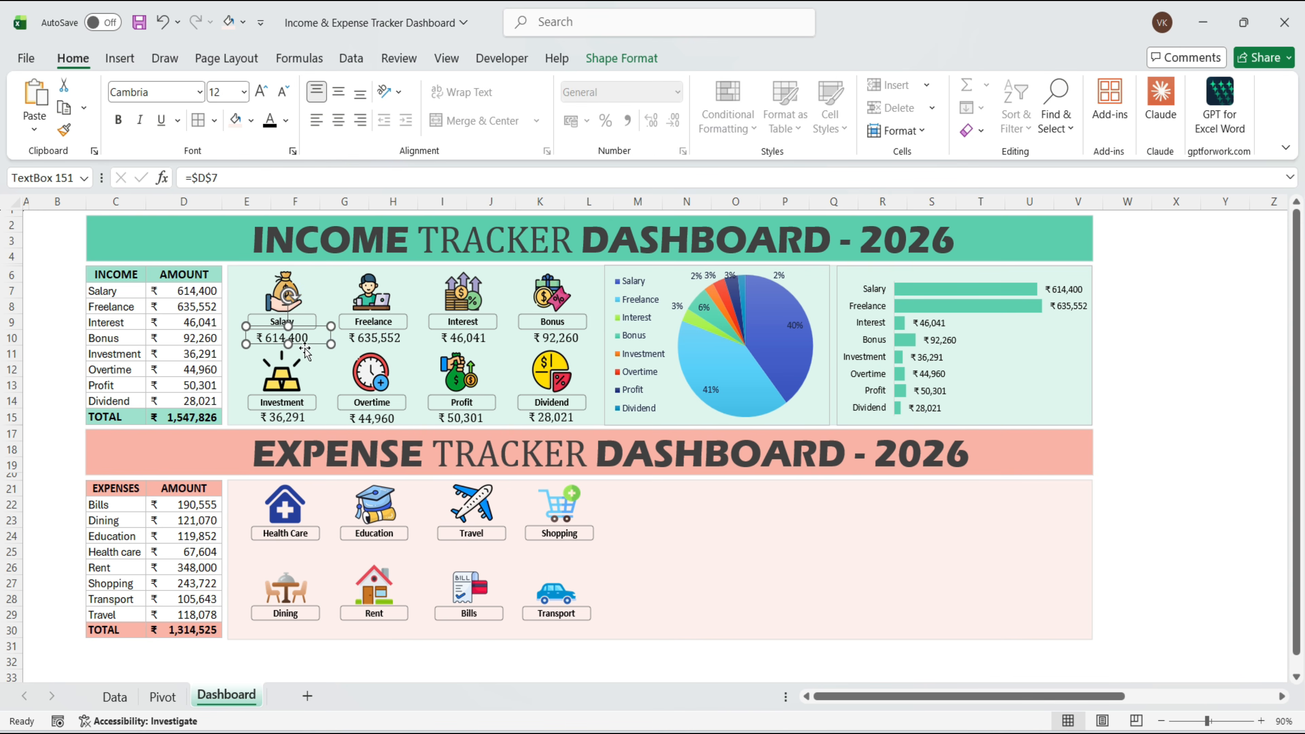
{"action": "key", "text": "ctrl+d"}
{"action": "mouse_move", "coordinate": [317, 352]}
{"action": "left_mouse_down"}
{"action": "mouse_move", "coordinate": [315, 557]}
{"action": "mouse_move", "coordinate": [305, 549]}
{"action": "left_mouse_up"}
{"action": "left_click", "coordinate": [253, 183]}
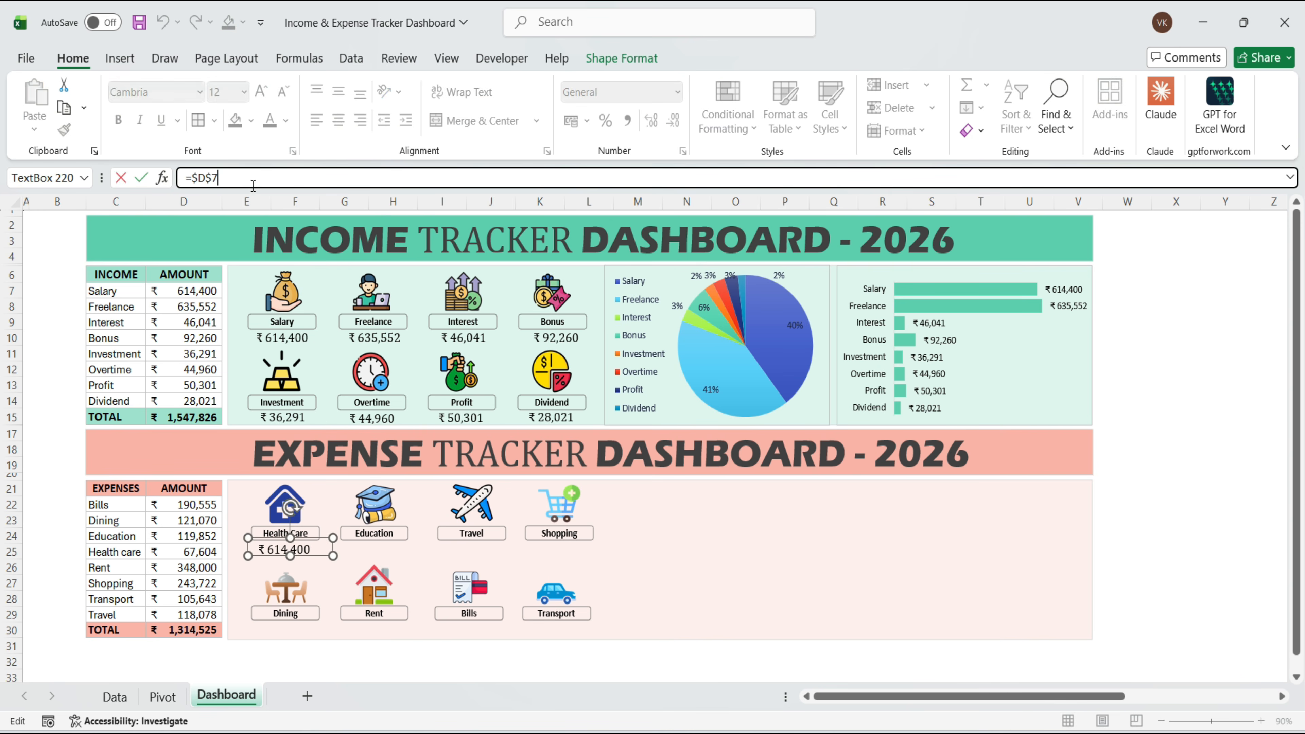
{"action": "key", "text": "BackSpace"}
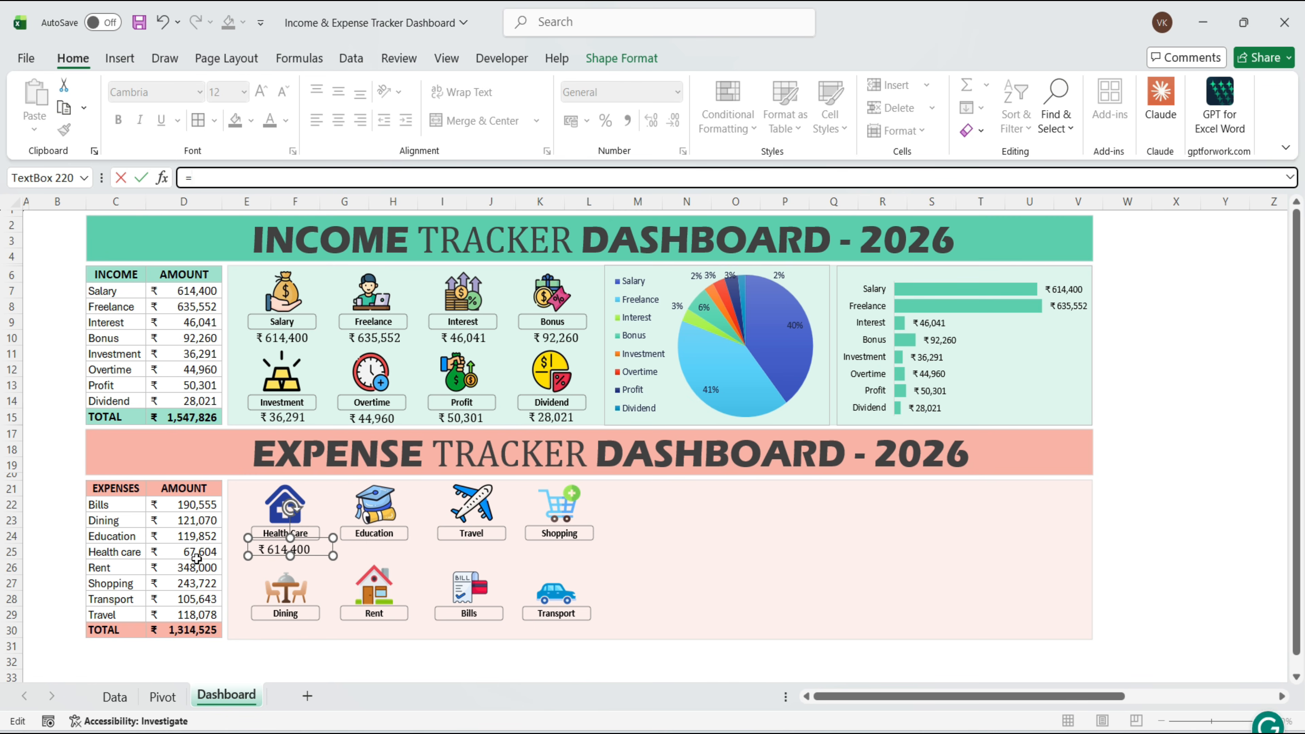
{"action": "left_click", "coordinate": [195, 553]}
{"action": "key", "text": "Return"}
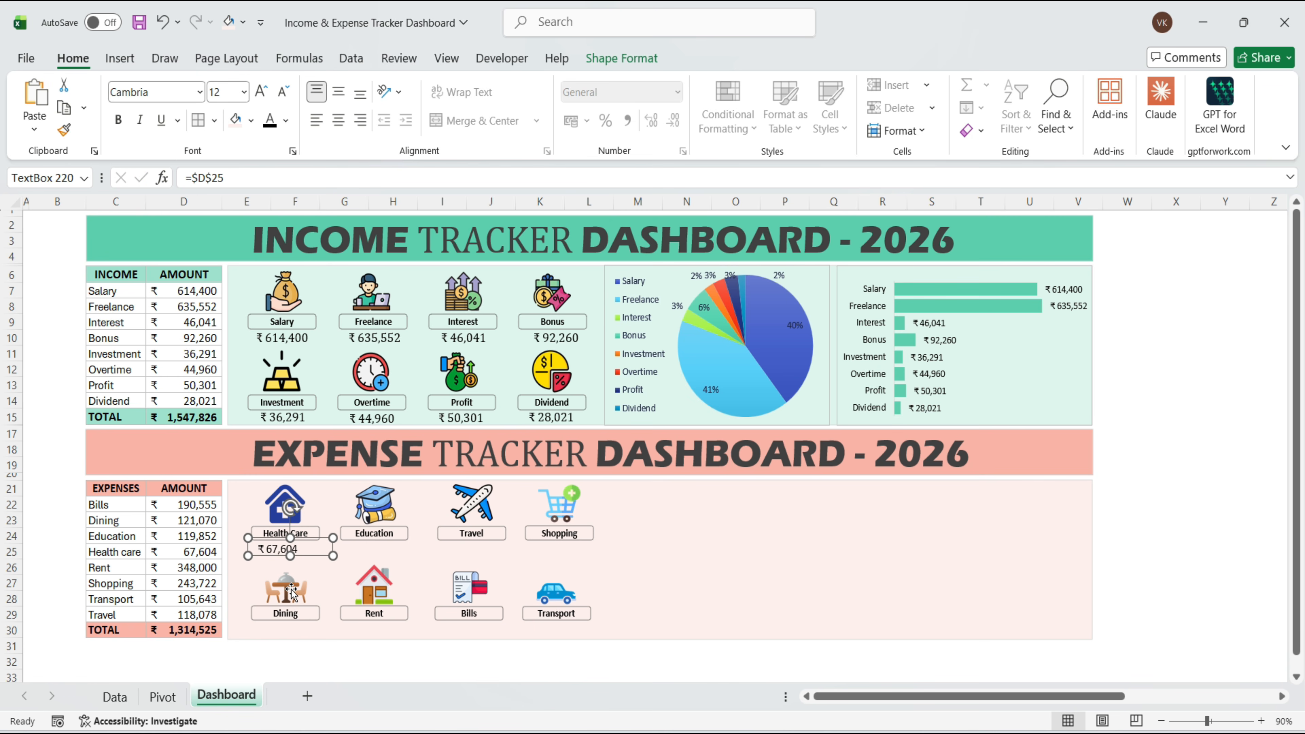
Step: Place a copy of the amount text box under the Education label and link it to cell D24
{"action": "key", "text": "ctrl+d"}
{"action": "left_click_drag", "start_coordinate": [327, 573], "coordinate": [478, 558]}
{"action": "left_click", "coordinate": [253, 179]}
{"action": "key", "text": "BackSpace"}
{"action": "key", "text": "BackSpace"}
{"action": "key", "text": "BackSpace"}
{"action": "key", "text": "BackSpace"}
{"action": "key", "text": "BackSpace"}
{"action": "left_click", "coordinate": [194, 537]}
{"action": "key", "text": "Return"}
Step: Add copies of the amount text box under Travel, linked to cell D29, and under Shopping, linked to D27
{"action": "key", "text": "ctrl+d"}
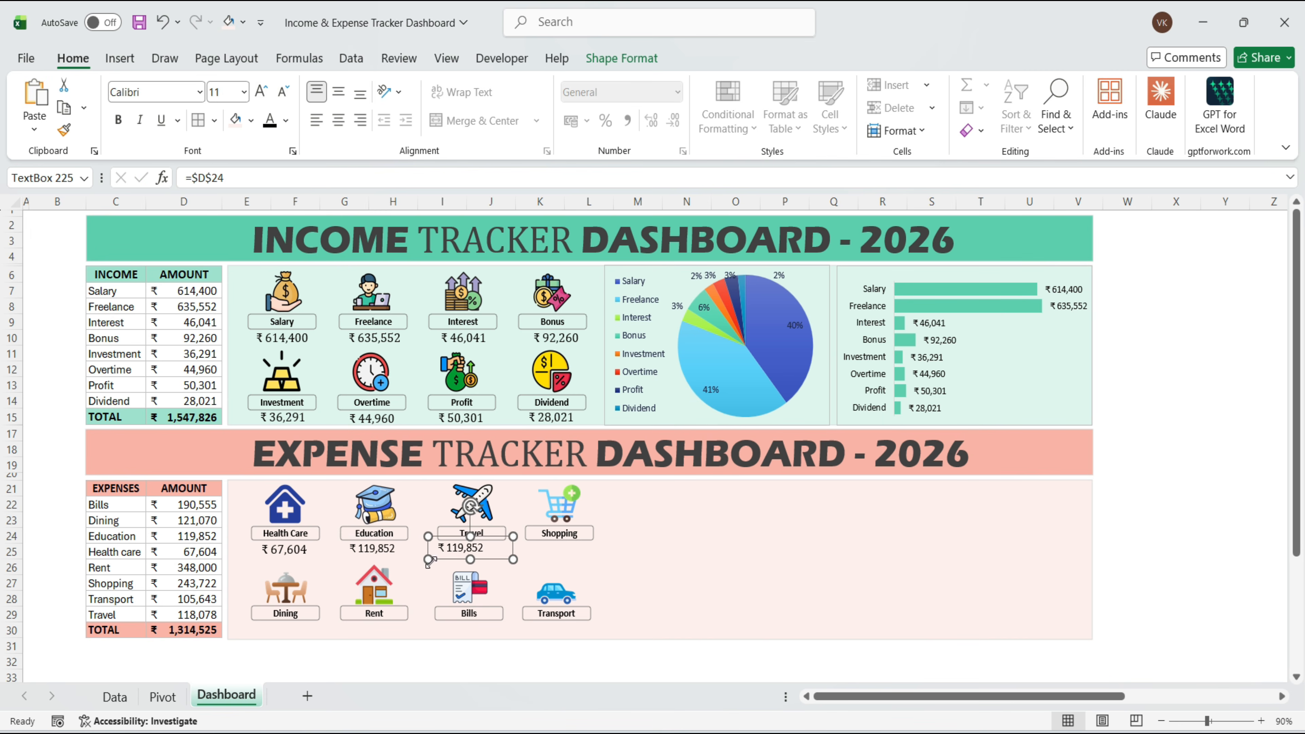
{"action": "left_click_drag", "start_coordinate": [226, 179], "coordinate": [192, 179]}
{"action": "left_click", "coordinate": [193, 615]}
{"action": "key", "text": "Return"}
{"action": "left_click_drag", "start_coordinate": [493, 556], "coordinate": [581, 557]}
{"action": "left_click_drag", "start_coordinate": [226, 179], "coordinate": [192, 179]}
{"action": "left_click", "coordinate": [193, 583]}
{"action": "key", "text": "Return"}
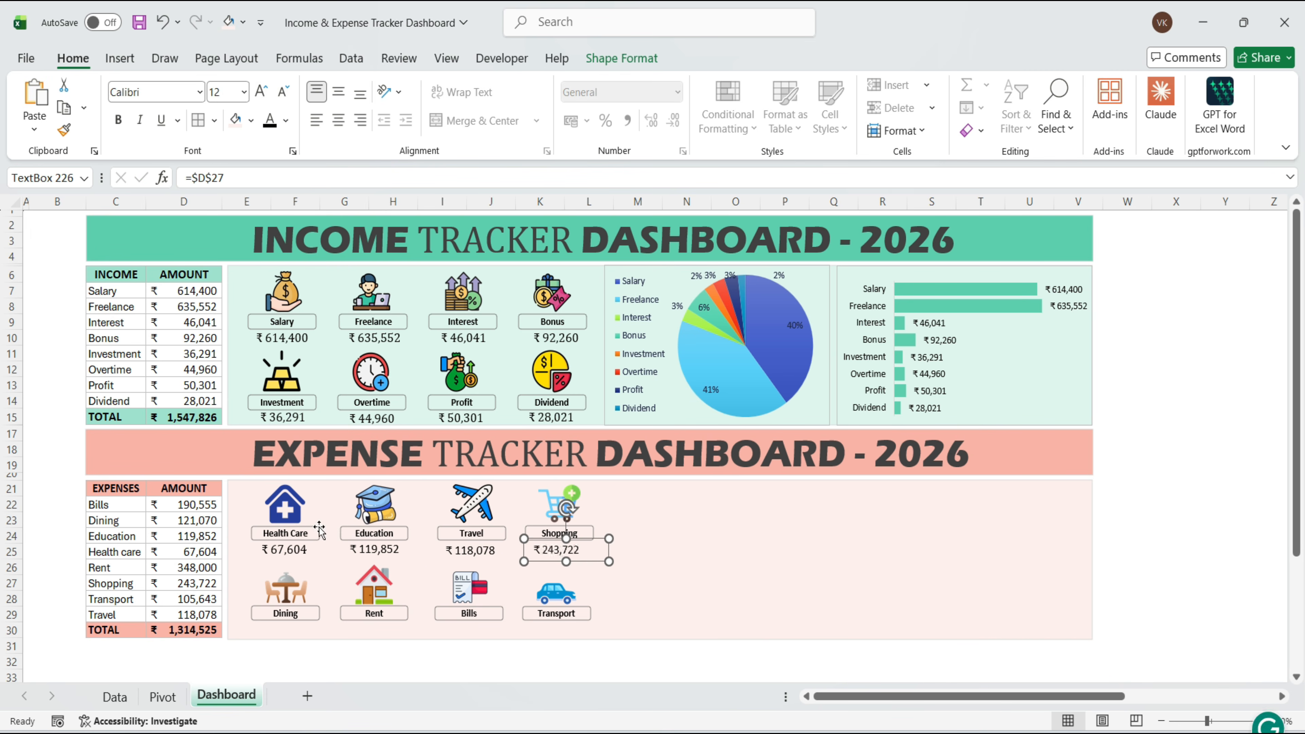
Step: Add copies of the amount text box under Dining, linked to cell D23, and under Rent, linked to D26
{"action": "key", "text": "ctrl+d"}
{"action": "left_click_drag", "start_coordinate": [591, 569], "coordinate": [302, 633]}
{"action": "left_click_drag", "start_coordinate": [226, 179], "coordinate": [192, 179]}
{"action": "left_click", "coordinate": [194, 521]}
{"action": "key", "text": "Return"}
{"action": "key", "text": "ctrl+d"}
{"action": "left_click_drag", "start_coordinate": [315, 646], "coordinate": [610, 630]}
{"action": "left_click", "coordinate": [194, 568]}
{"action": "left_click", "coordinate": [155, 92]}
{"action": "key", "text": "Return"}
Step: Place a copy of the amount text box under the Bills label and link it to cell D22
{"action": "key", "text": "ctrl+d"}
{"action": "left_click", "coordinate": [236, 178]}
{"action": "key", "text": "BackSpace"}
{"action": "key", "text": "BackSpace"}
{"action": "key", "text": "BackSpace"}
{"action": "key", "text": "BackSpace"}
{"action": "key", "text": "BackSpace"}
{"action": "left_click", "coordinate": [193, 504]}
{"action": "key", "text": "Return"}
Step: Place a copy of the amount text box under Transport, link it to cell D28, and save the workbook
{"action": "key", "text": "ctrl+d"}
{"action": "left_click_drag", "start_coordinate": [226, 179], "coordinate": [192, 179]}
{"action": "key", "text": "BackSpace"}
{"action": "left_click", "coordinate": [190, 598]}
{"action": "key", "text": "Return"}
{"action": "key", "text": "Left"}
{"action": "key", "text": "Left"}
{"action": "key", "text": "Left"}
{"action": "left_click", "coordinate": [491, 661]}
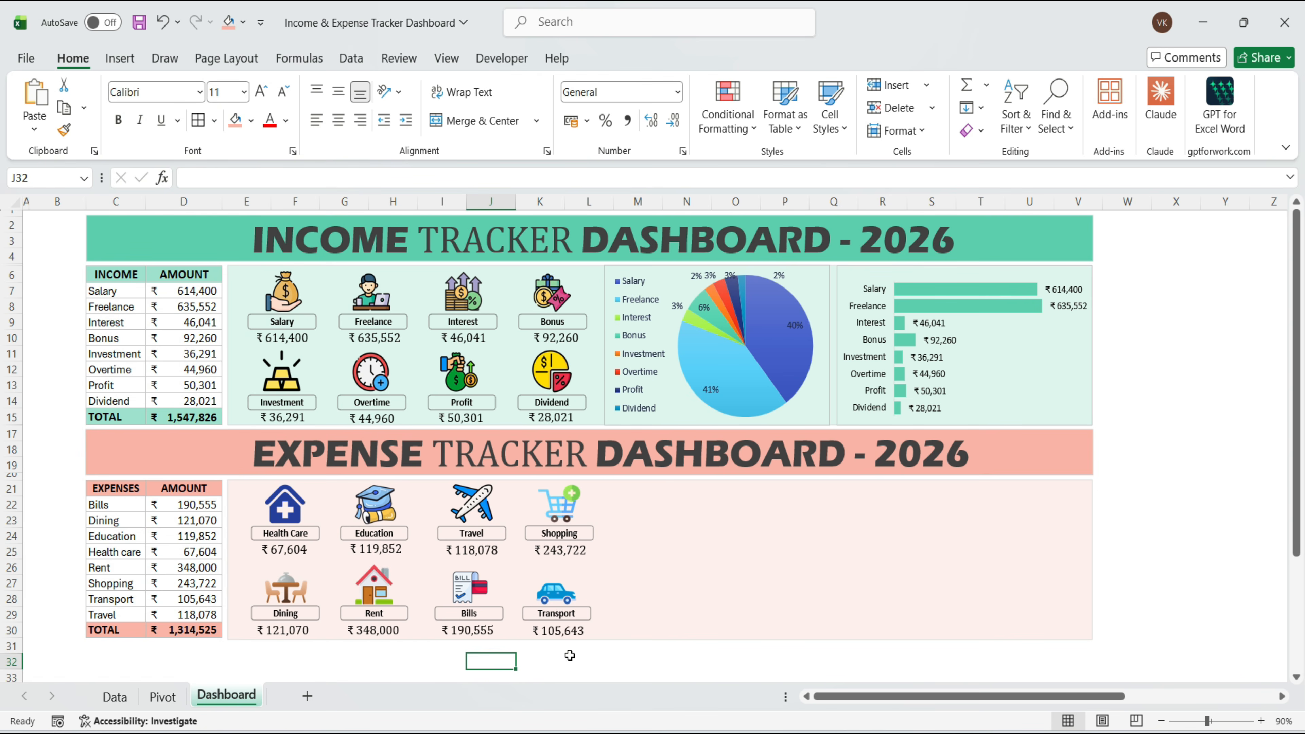
{"action": "key", "text": "ctrl+s"}
Step: Insert a pie chart from the expense categories and amounts in C22 to D29
{"action": "left_click_drag", "start_coordinate": [106, 507], "coordinate": [185, 617]}
{"action": "left_click", "coordinate": [121, 60]}
{"action": "left_click", "coordinate": [467, 109]}
{"action": "left_click", "coordinate": [508, 140]}
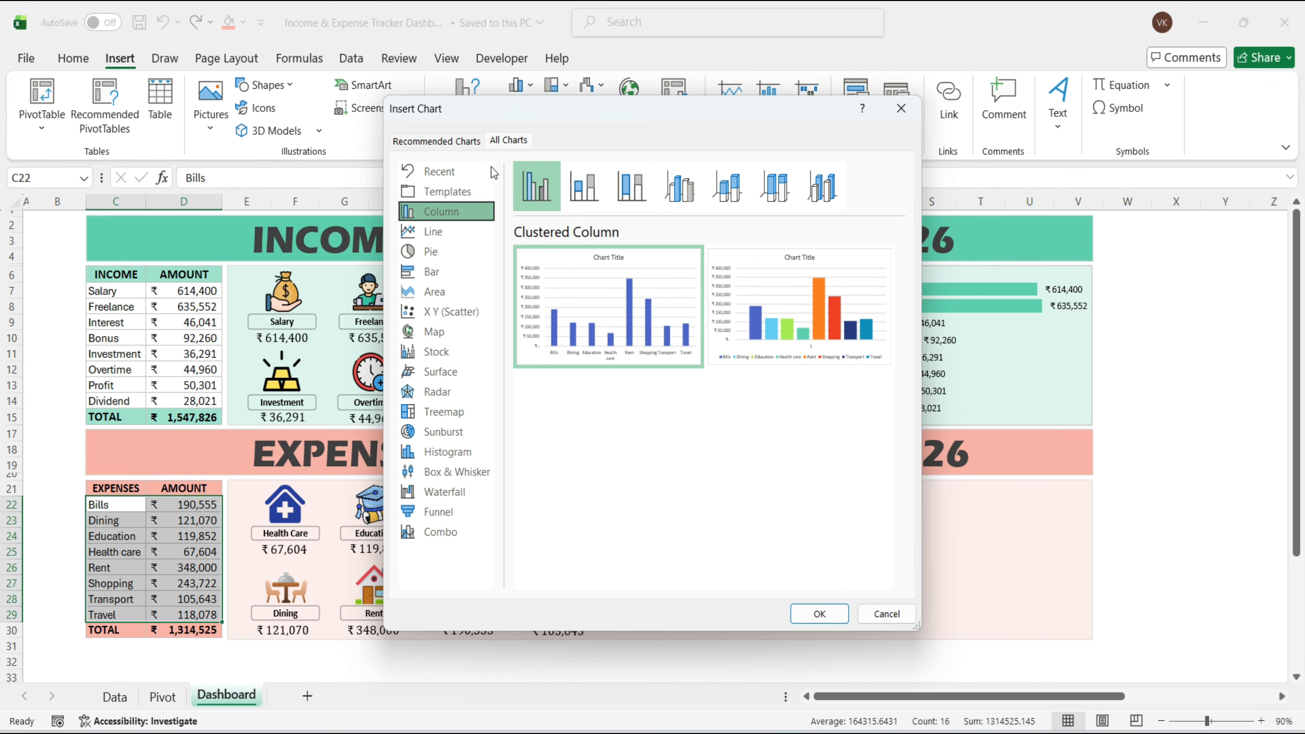
{"action": "left_click", "coordinate": [436, 253]}
{"action": "left_click", "coordinate": [812, 617]}
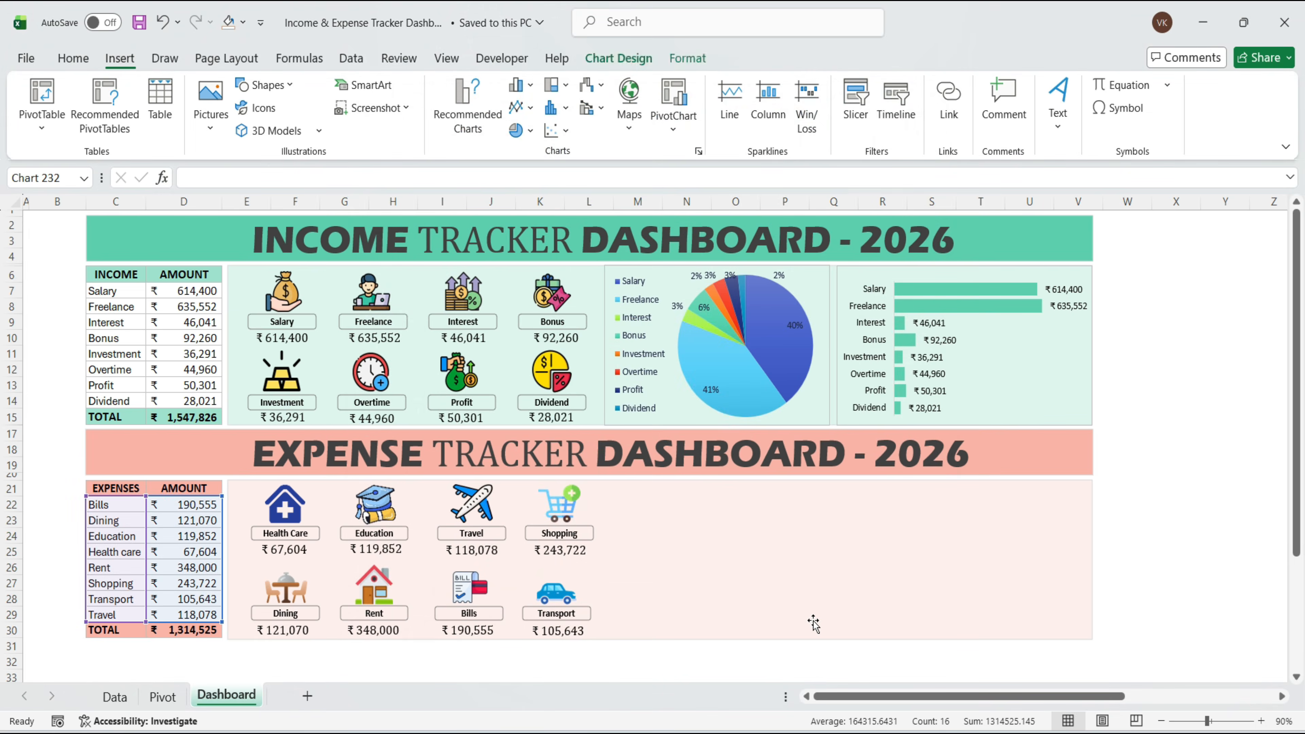
Step: Remove the expense pie chart's background fill and give the chart a light gray outline
{"action": "left_click", "coordinate": [503, 109]}
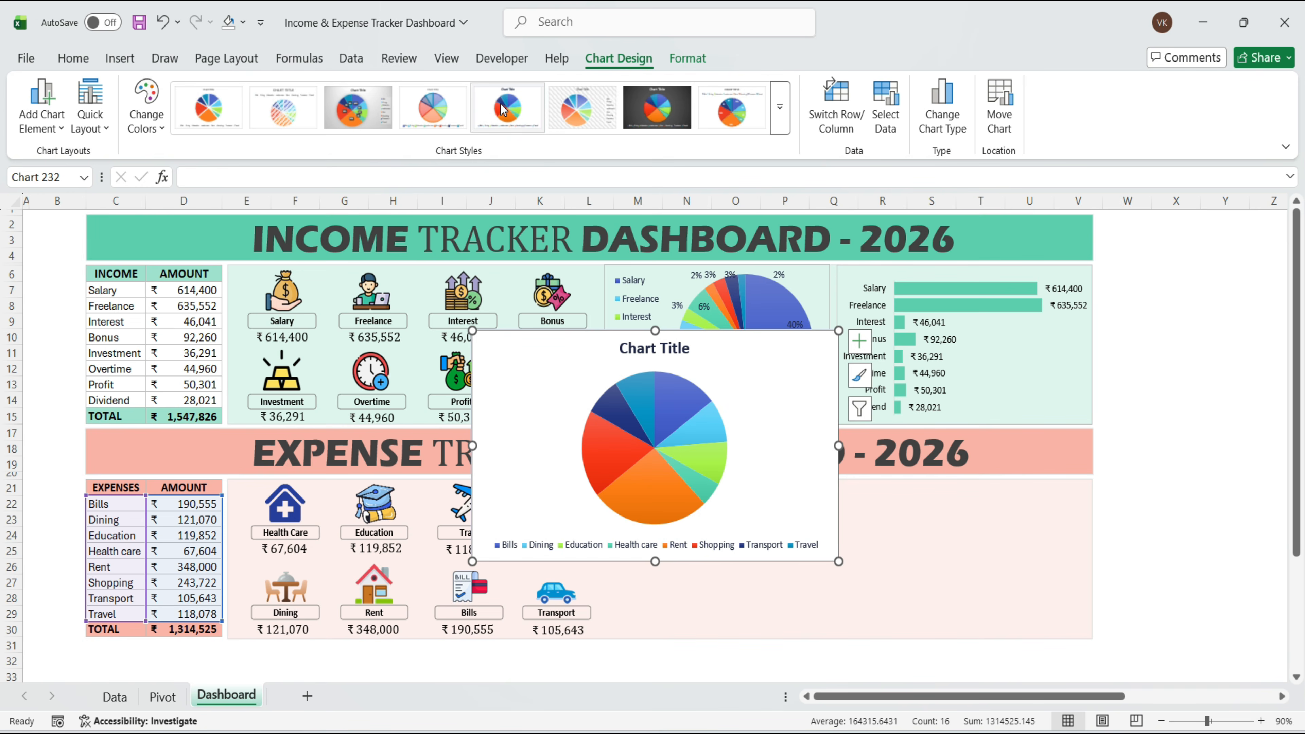
{"action": "left_click", "coordinate": [688, 58]}
{"action": "left_click", "coordinate": [534, 85]}
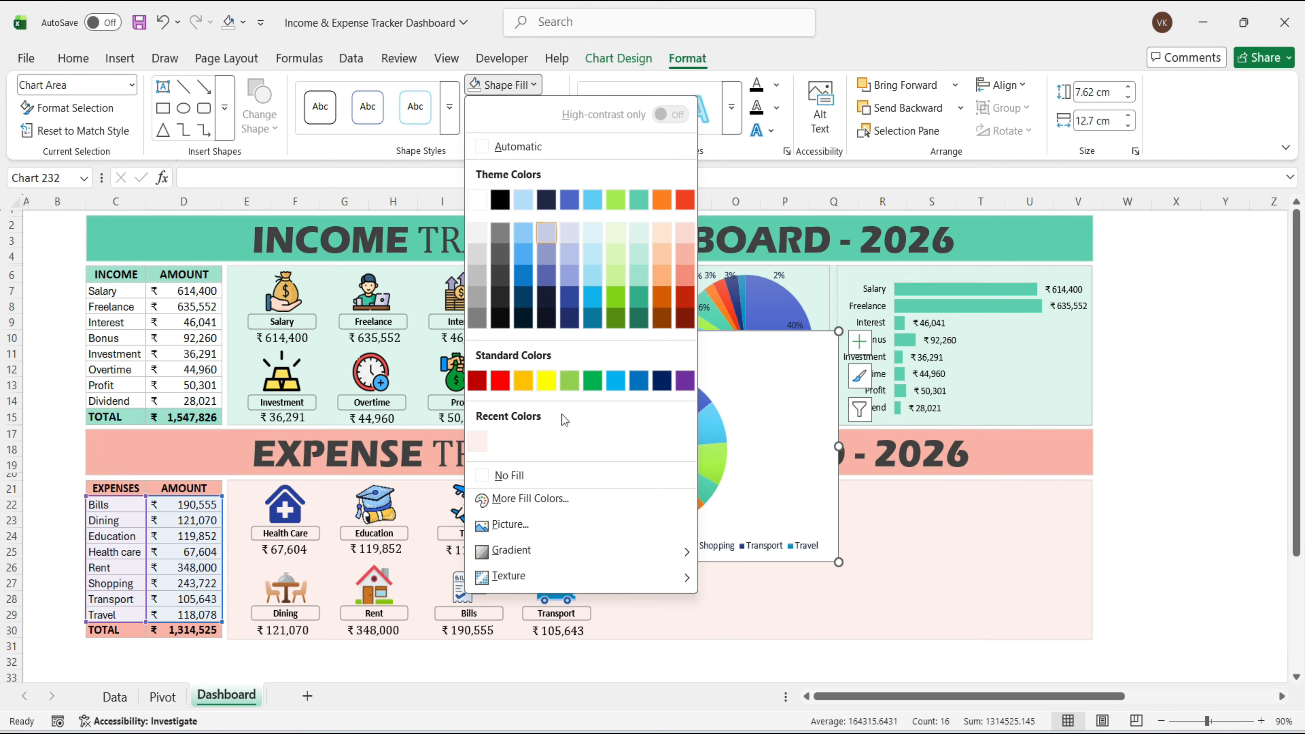
{"action": "left_click", "coordinate": [495, 474]}
{"action": "left_click", "coordinate": [554, 108]}
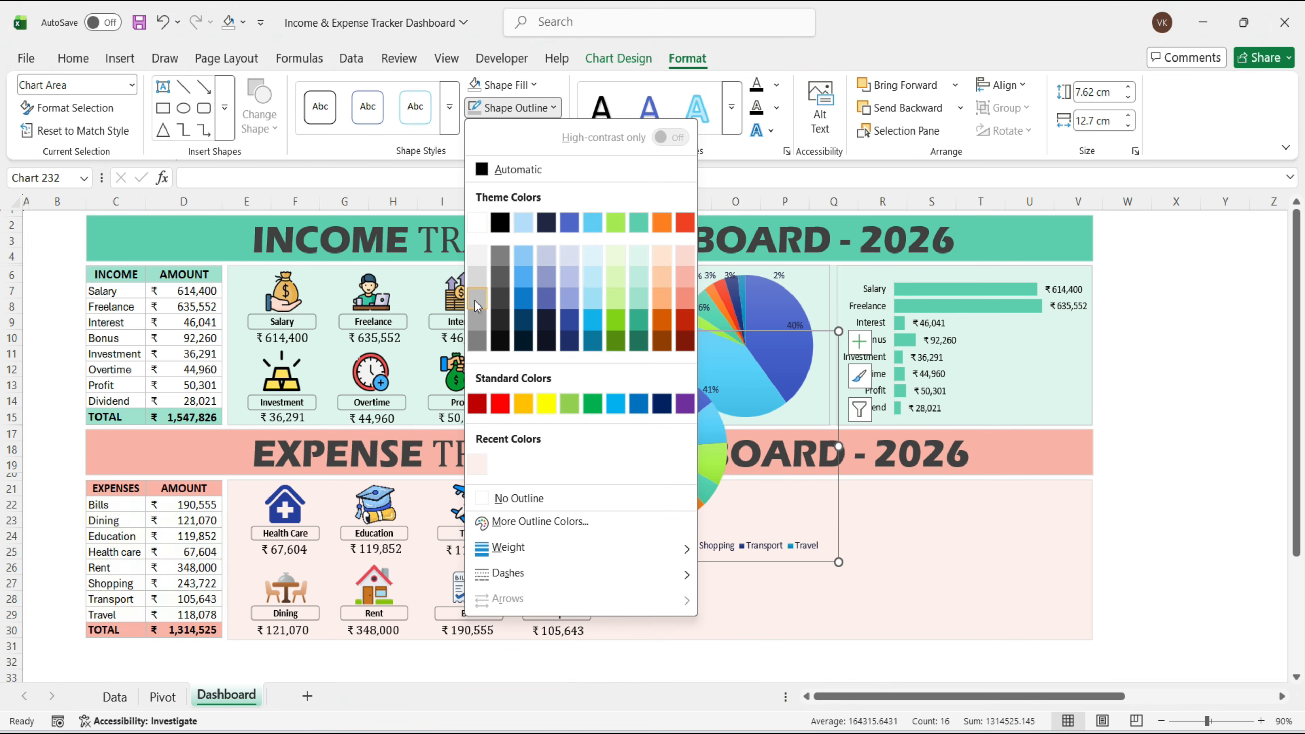
{"action": "left_click", "coordinate": [478, 282]}
Step: Place the expense pie chart's legend on the left side of the chart
{"action": "left_click", "coordinate": [863, 343]}
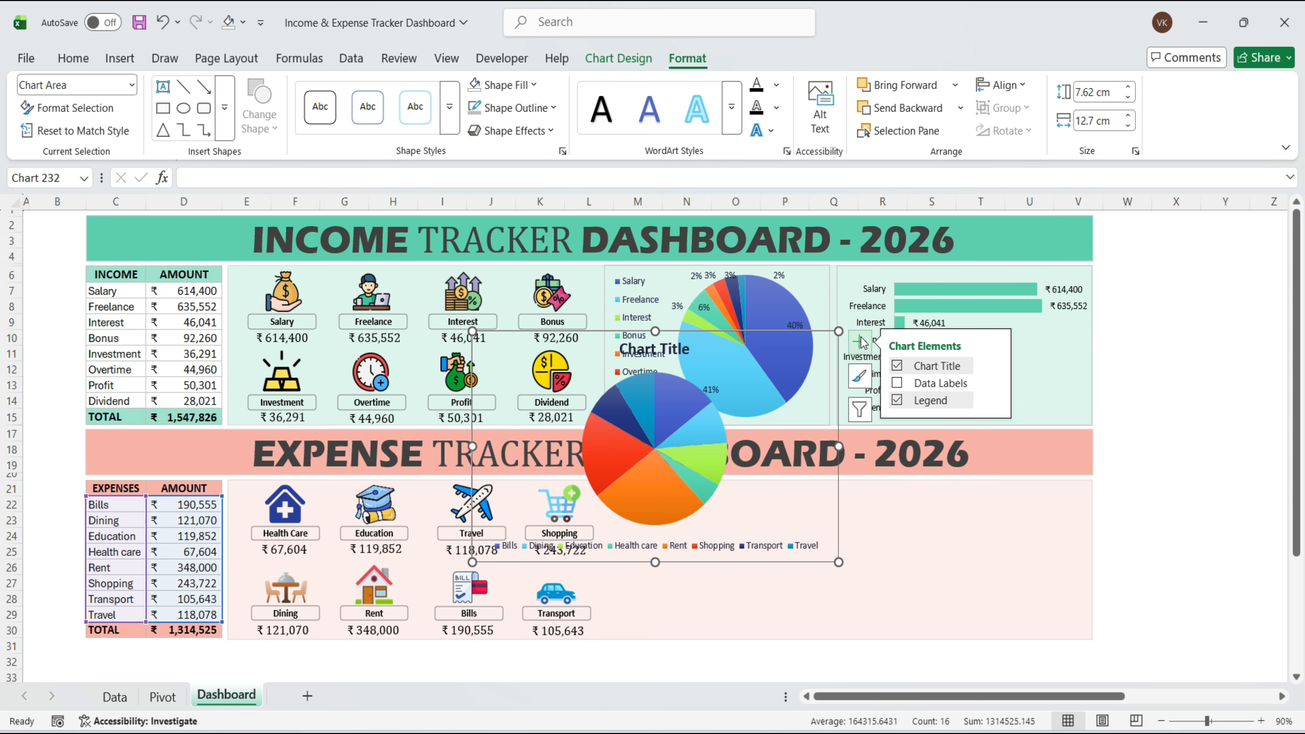
{"action": "left_click", "coordinate": [991, 400]}
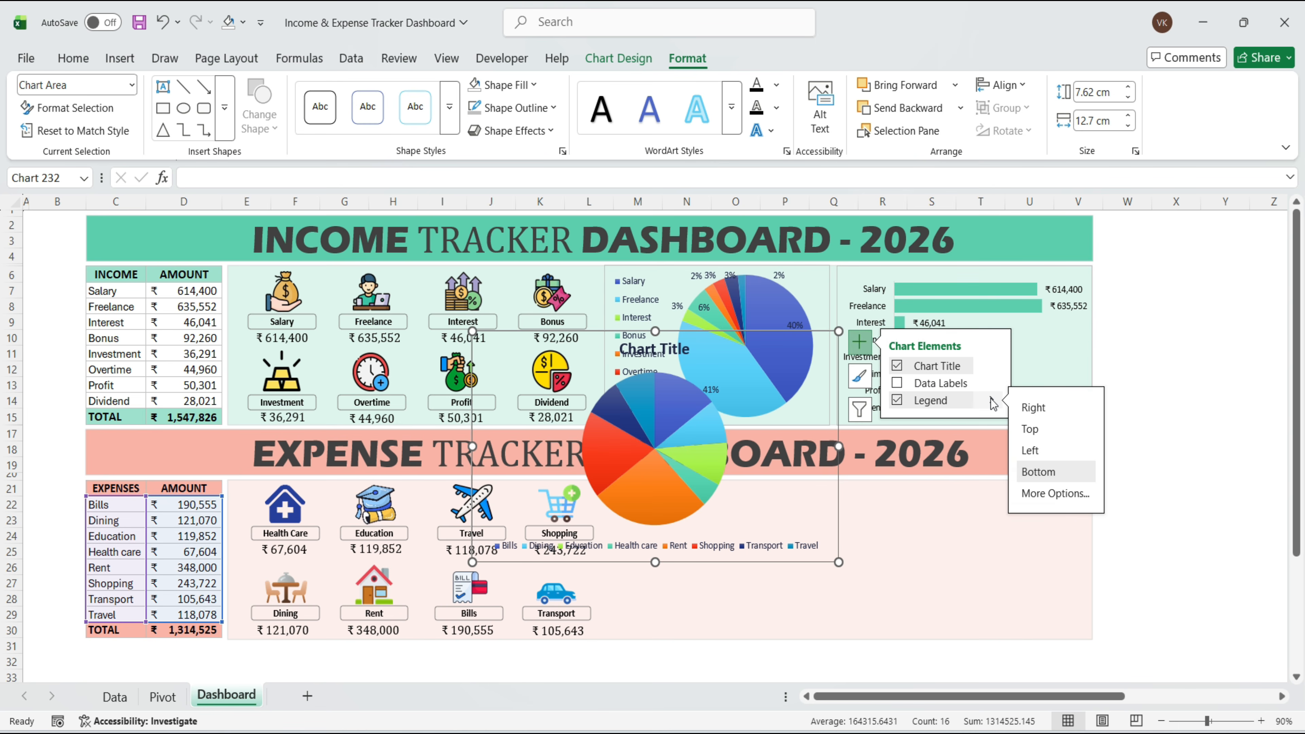
{"action": "left_click", "coordinate": [1040, 451]}
Step: Fit the expense pie chart, without its title, into the panel beside the expense icons, directly below the income pie chart
{"action": "left_click_drag", "start_coordinate": [721, 527], "coordinate": [841, 656]}
{"action": "left_click_drag", "start_coordinate": [926, 657], "coordinate": [894, 640]}
{"action": "left_click_drag", "start_coordinate": [743, 461], "coordinate": [743, 479]}
{"action": "left_click_drag", "start_coordinate": [627, 485], "coordinate": [639, 485]}
{"action": "left_click", "coordinate": [849, 501]}
{"action": "left_click_drag", "start_coordinate": [854, 629], "coordinate": [871, 639]}
{"action": "left_click_drag", "start_coordinate": [906, 560], "coordinate": [832, 560]}
Step: Add data labels to the expense pie chart showing only percentages, without values or leader lines
{"action": "left_click", "coordinate": [855, 491]}
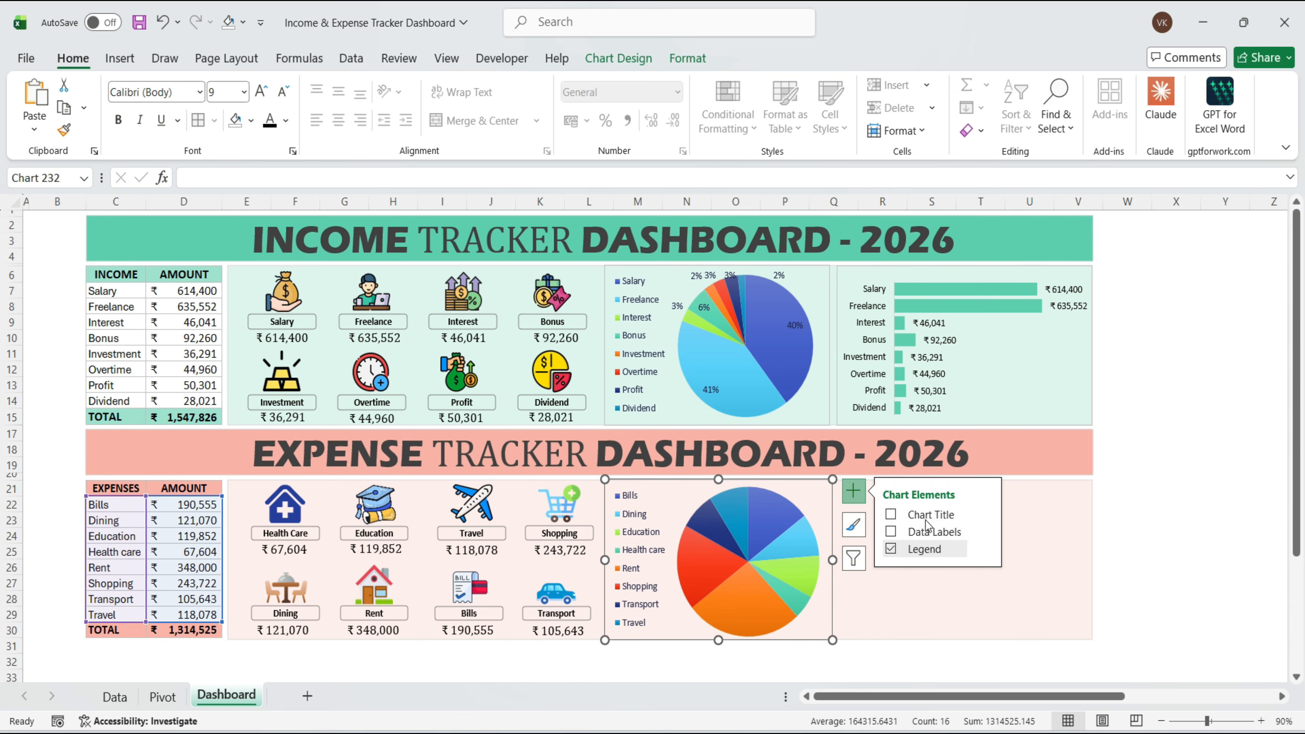
{"action": "left_click", "coordinate": [986, 533]}
{"action": "left_click", "coordinate": [1043, 646]}
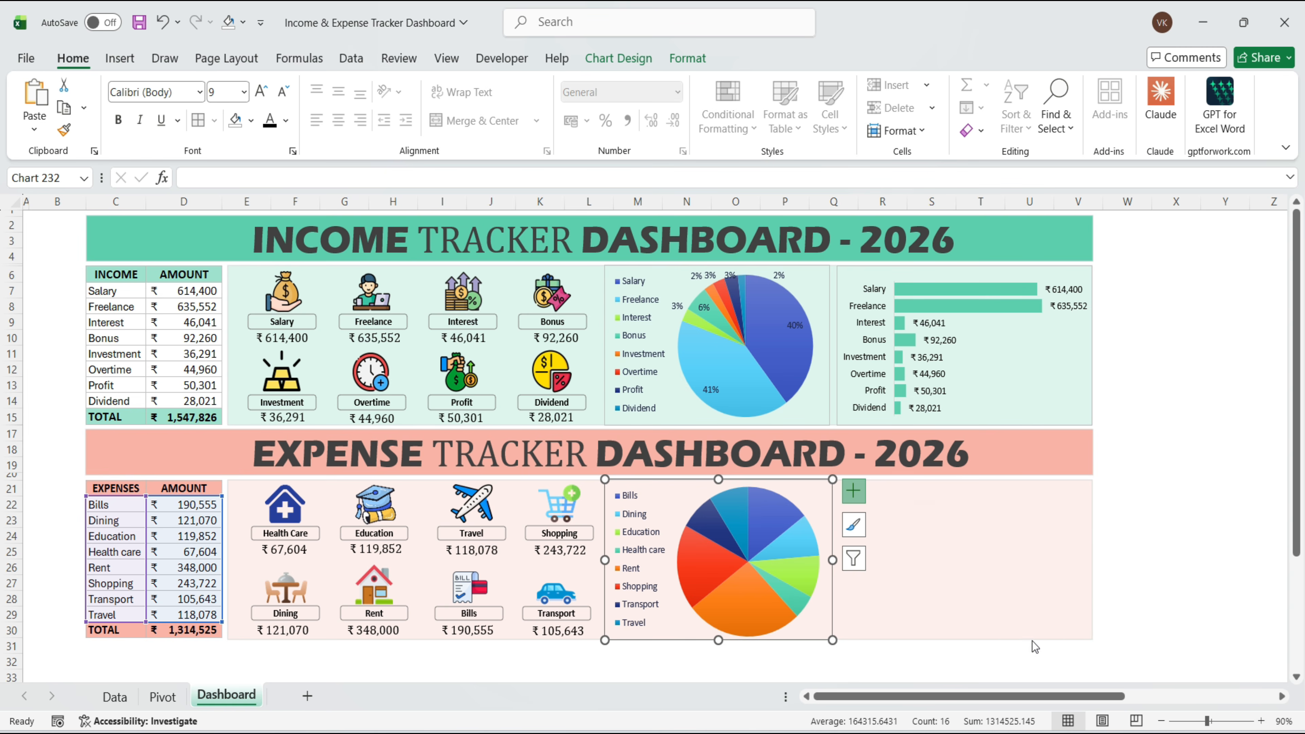
{"action": "left_click", "coordinate": [1106, 461]}
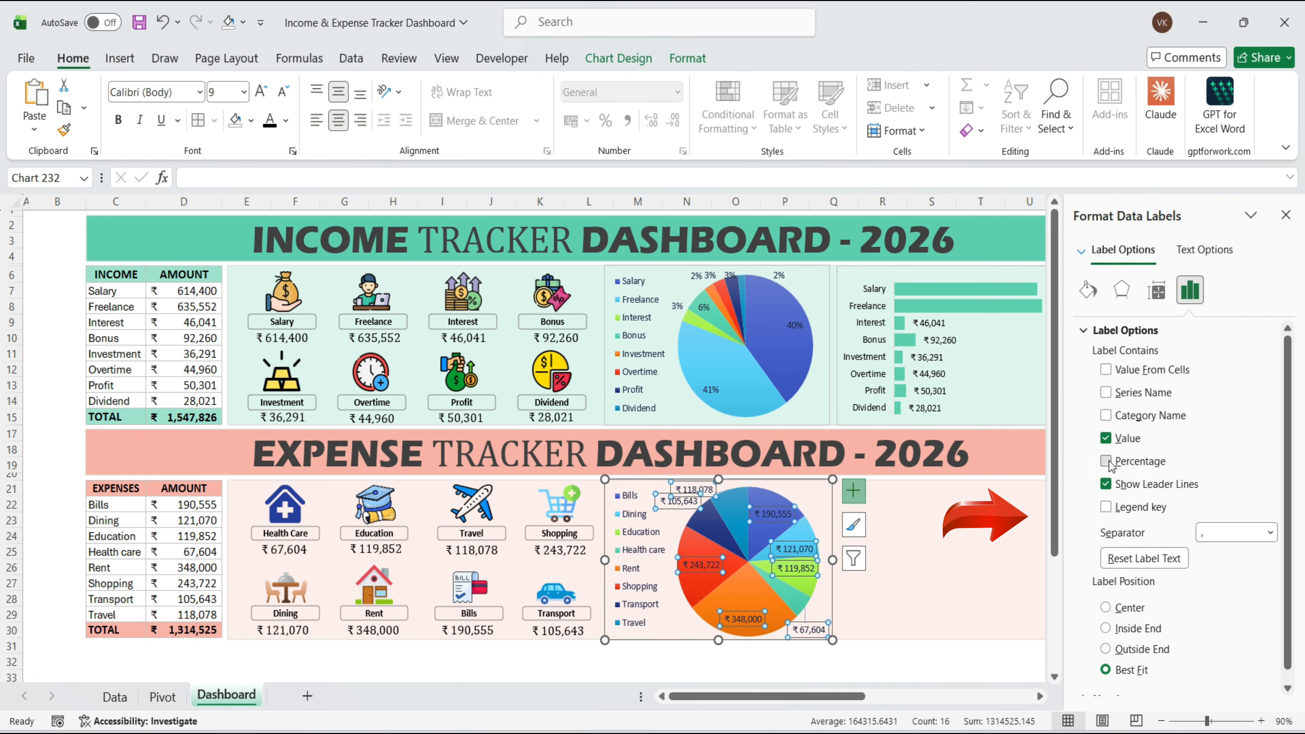
{"action": "left_click", "coordinate": [1105, 438]}
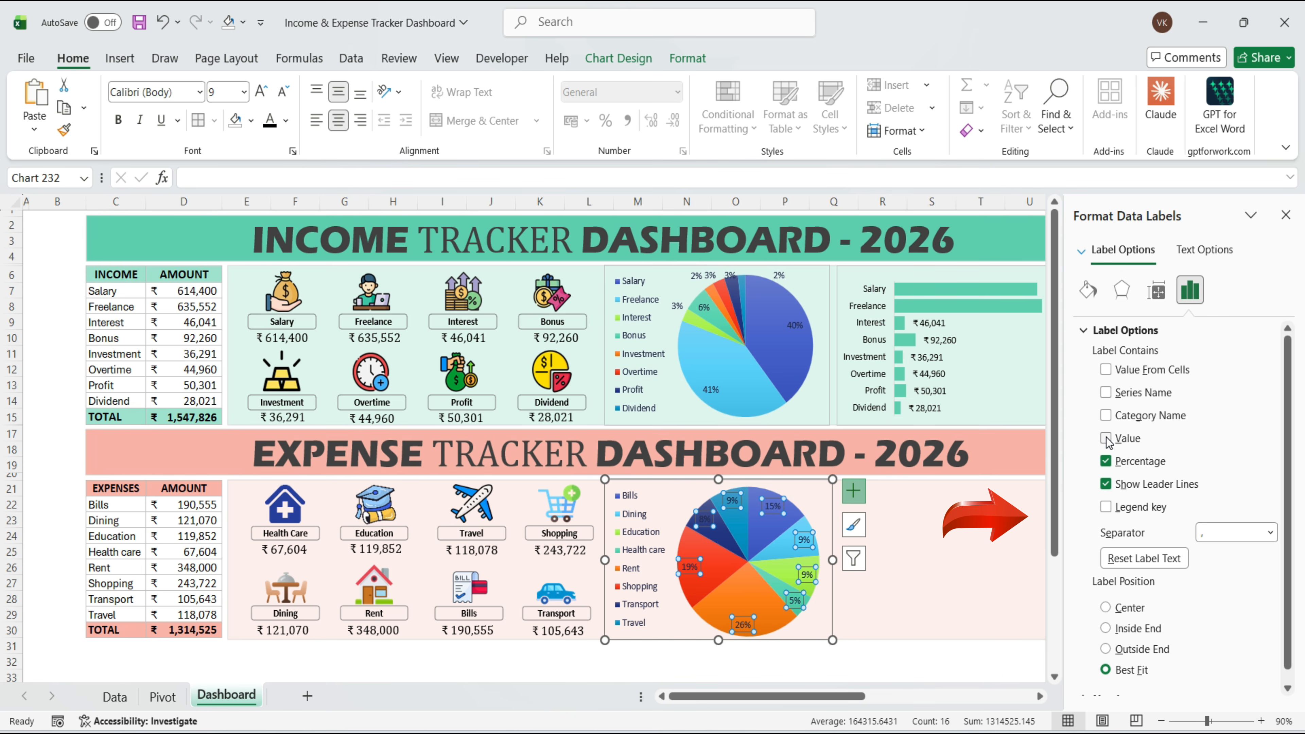
{"action": "left_click", "coordinate": [1105, 485]}
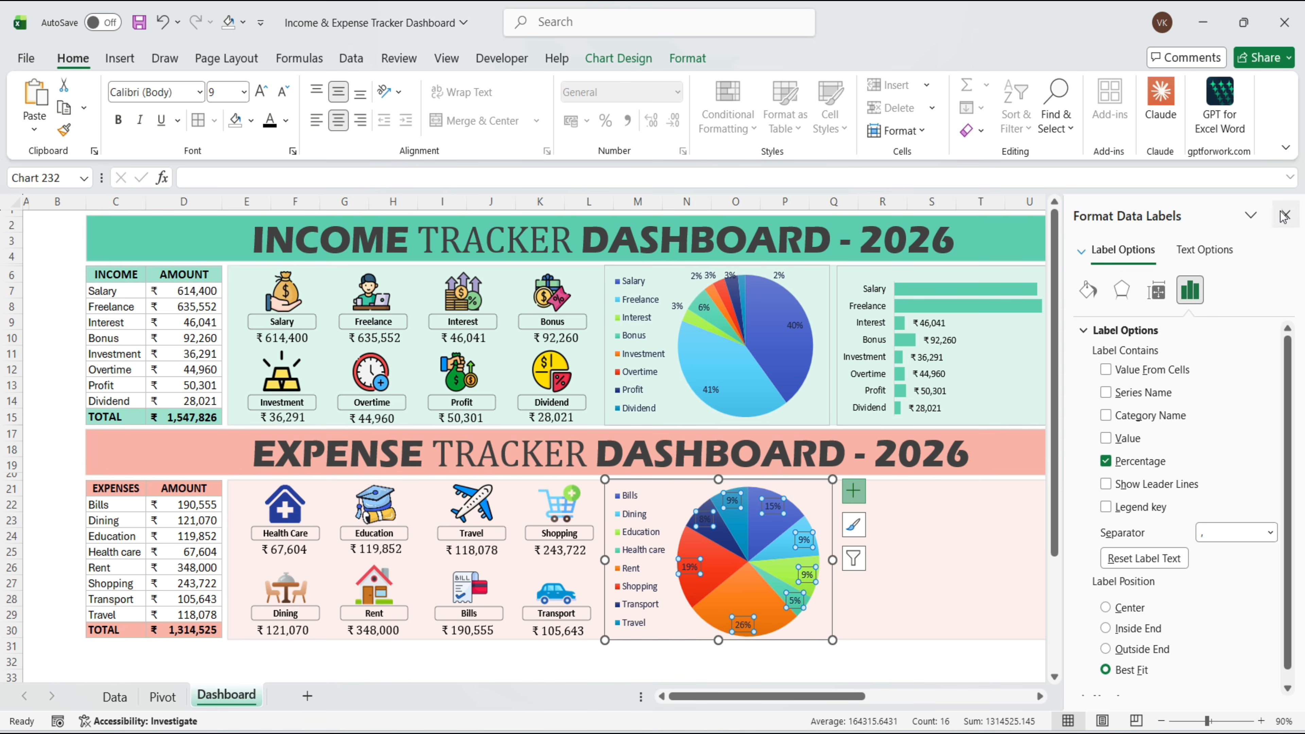
{"action": "left_click", "coordinate": [1125, 504]}
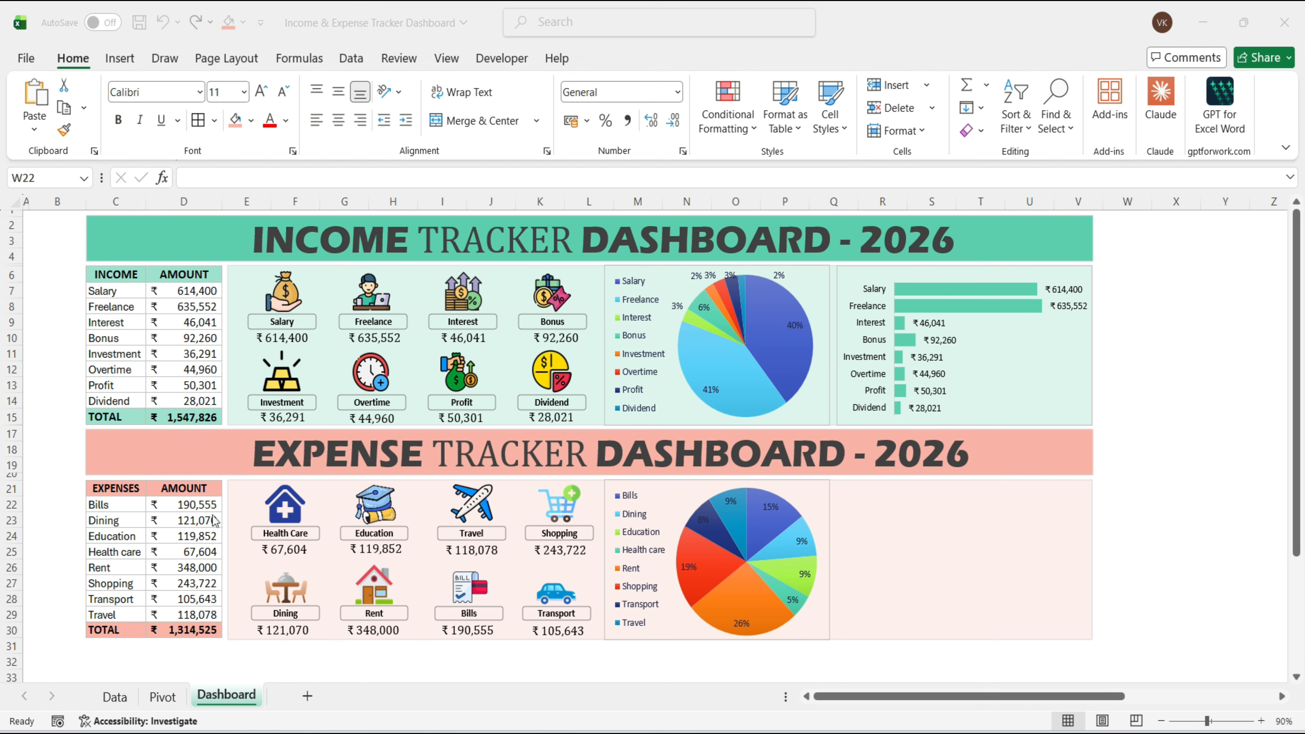
Step: Insert a clustered bar chart from the expense categories and amounts in C22 to D29
{"action": "left_click_drag", "start_coordinate": [113, 505], "coordinate": [192, 611]}
{"action": "left_click", "coordinate": [120, 58]}
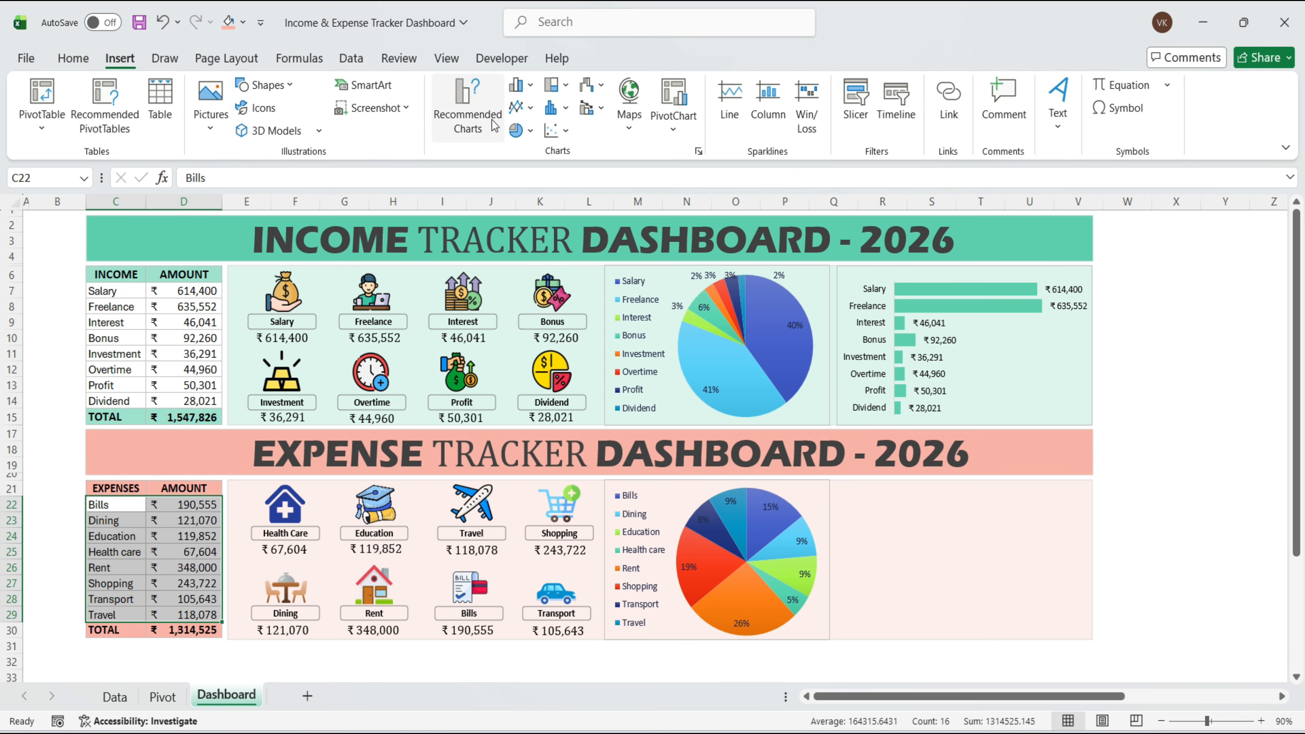
{"action": "left_click", "coordinate": [482, 115]}
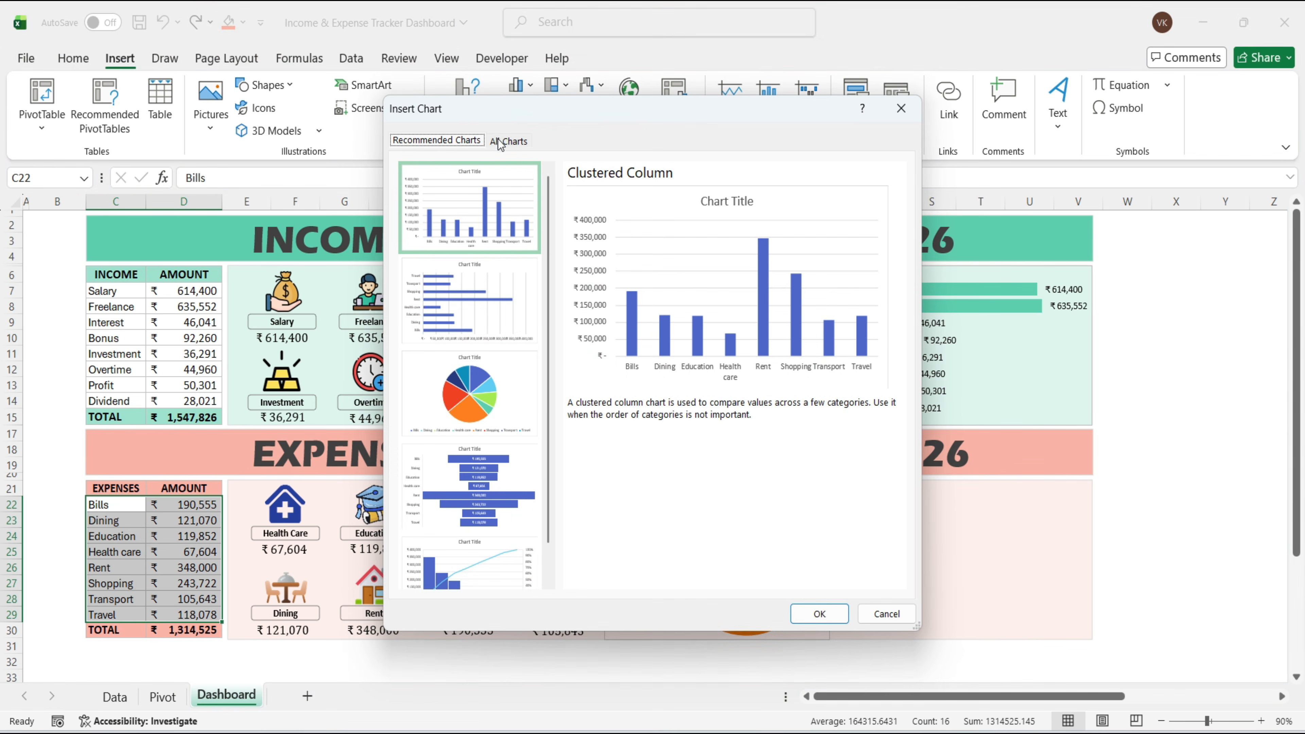
{"action": "left_click", "coordinate": [507, 141]}
{"action": "left_click", "coordinate": [414, 268]}
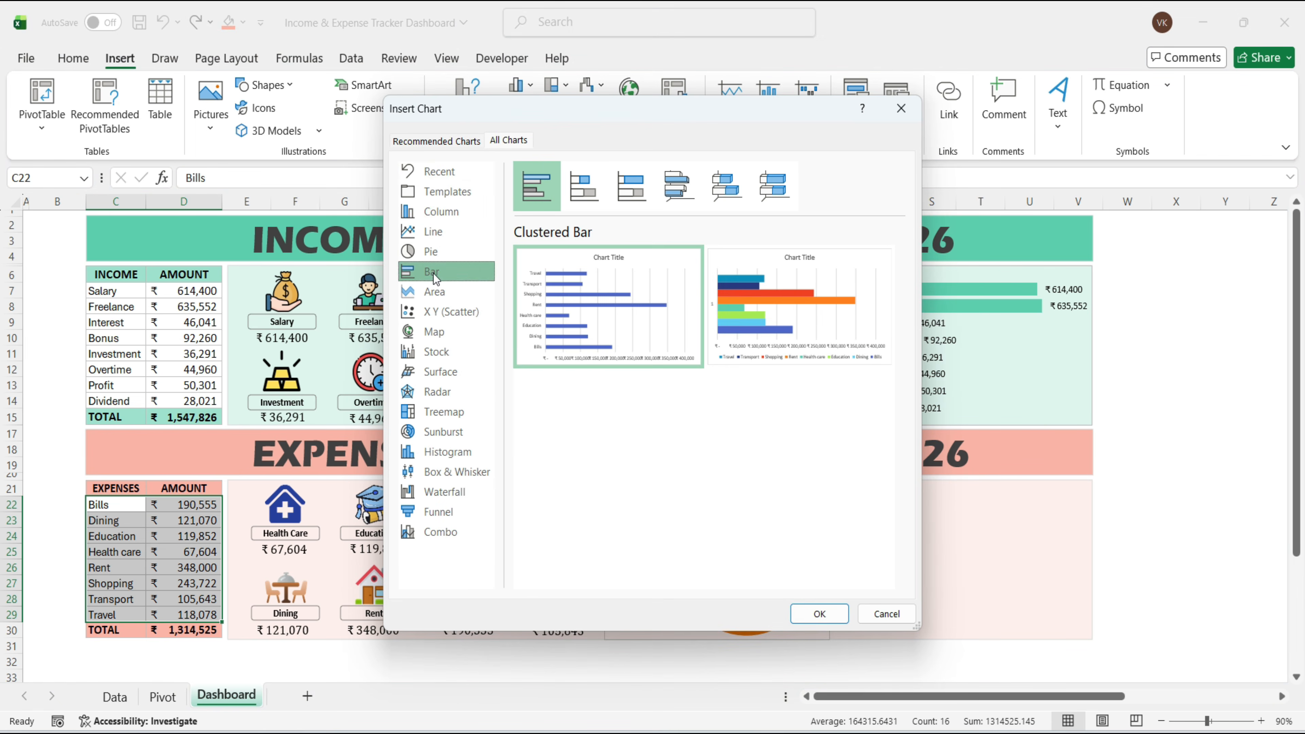
{"action": "left_click", "coordinate": [819, 613]}
Step: Delete the expense bar chart's title, gridlines and value axis
{"action": "key", "text": "Delete"}
{"action": "left_click", "coordinate": [702, 373]}
{"action": "key", "text": "Delete"}
{"action": "left_click", "coordinate": [735, 547]}
{"action": "key", "text": "Delete"}
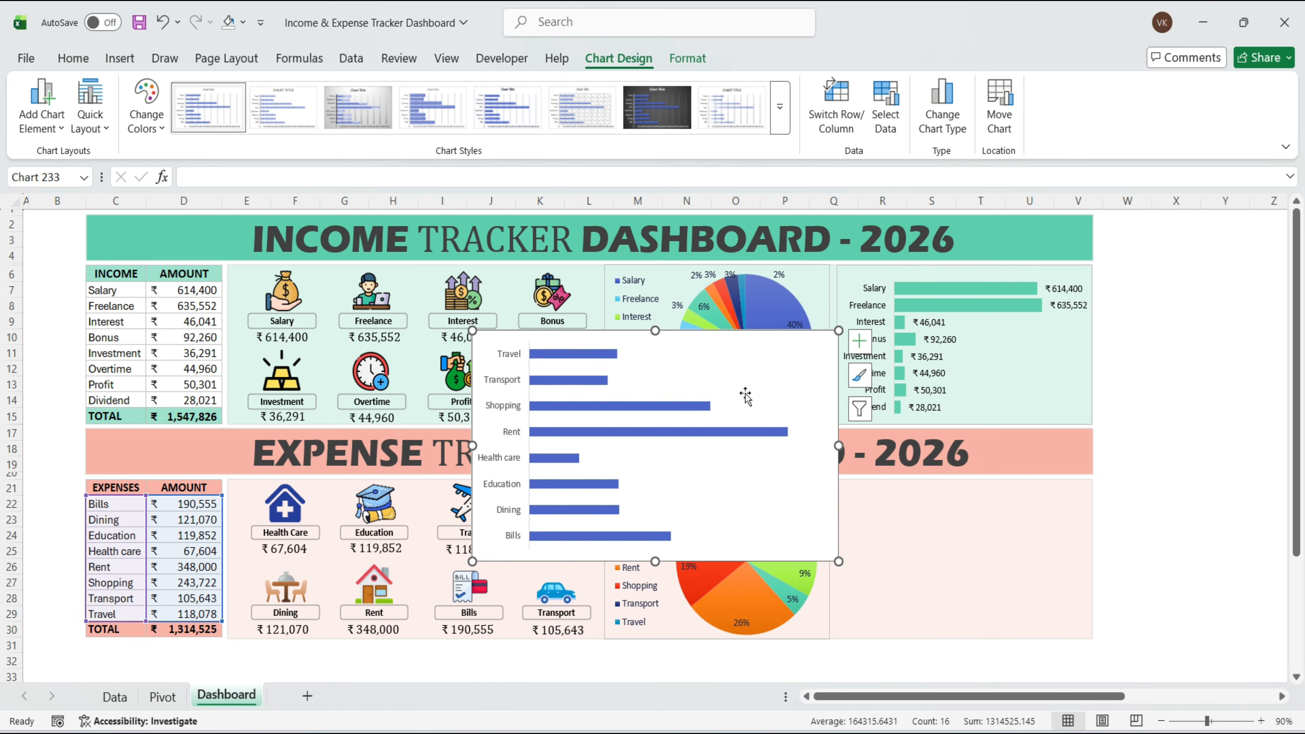
Step: Remove the expense bar chart's background fill and adjust its outline
{"action": "left_click", "coordinate": [688, 58]}
{"action": "left_click", "coordinate": [506, 85]}
{"action": "left_click", "coordinate": [501, 476]}
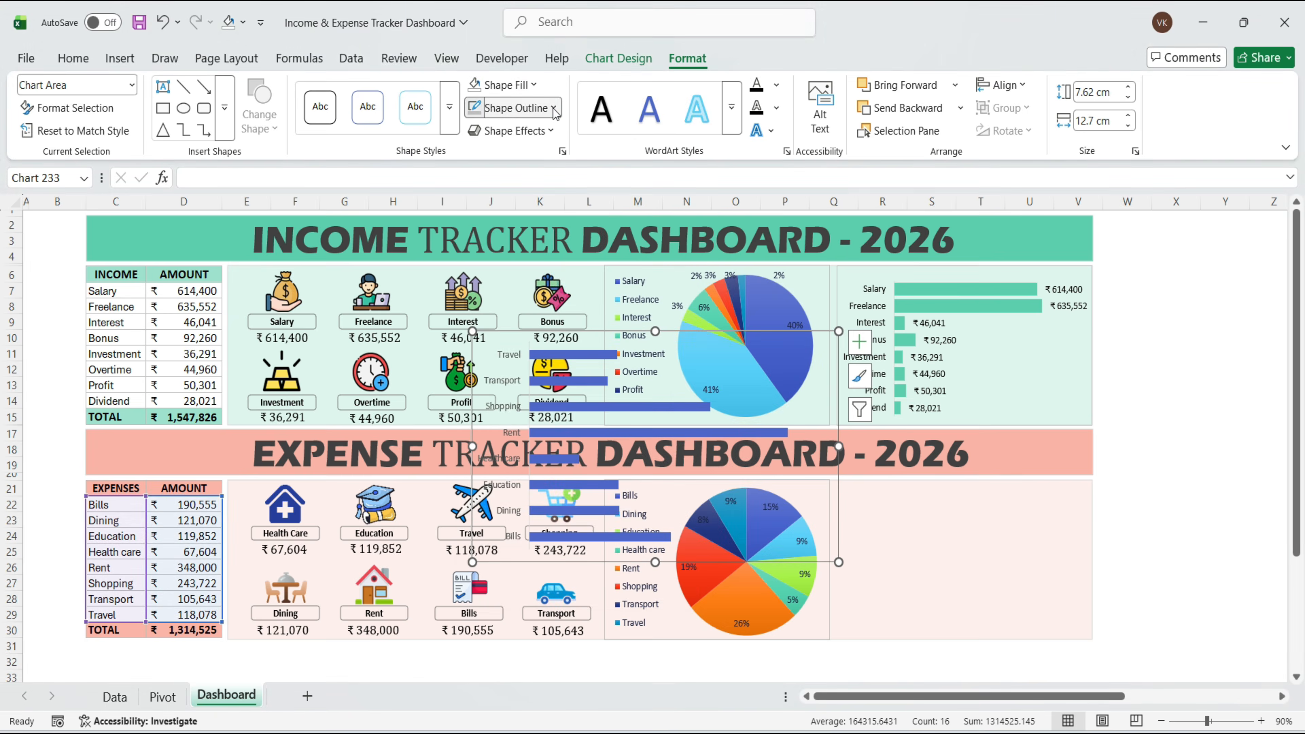
{"action": "left_click", "coordinate": [553, 109]}
{"action": "left_click", "coordinate": [510, 496]}
Step: Move and resize the expense bar chart to fill the panel space beside the pie chart, about 8.82 cm wide
{"action": "left_click_drag", "start_coordinate": [772, 561], "coordinate": [1098, 630]}
{"action": "left_click_drag", "start_coordinate": [1165, 515], "coordinate": [1094, 524]}
{"action": "left_click_drag", "start_coordinate": [798, 515], "coordinate": [839, 530]}
{"action": "left_click_drag", "start_coordinate": [966, 400], "coordinate": [943, 481]}
{"action": "left_click_drag", "start_coordinate": [966, 632], "coordinate": [963, 640]}
Step: Set the gap width of the expense bars to 30%
{"action": "double_click", "coordinate": [931, 516]}
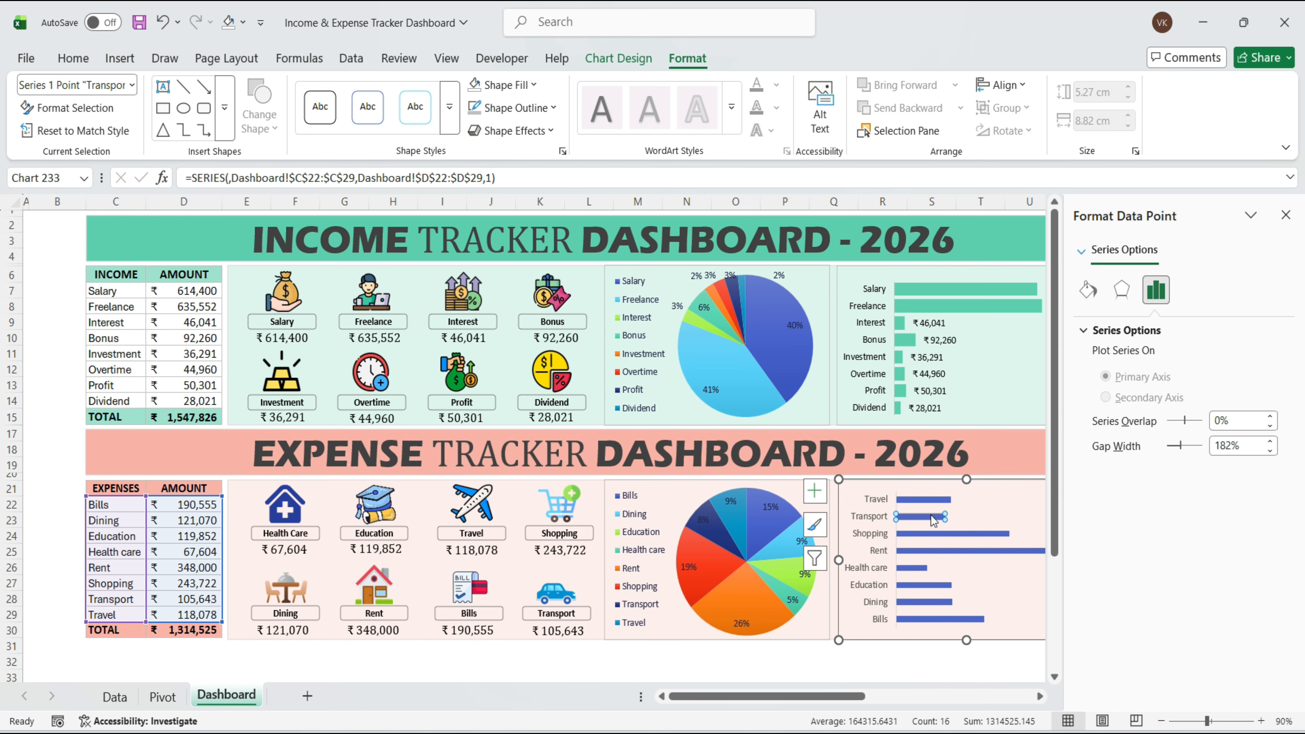
{"action": "left_click", "coordinate": [1233, 445]}
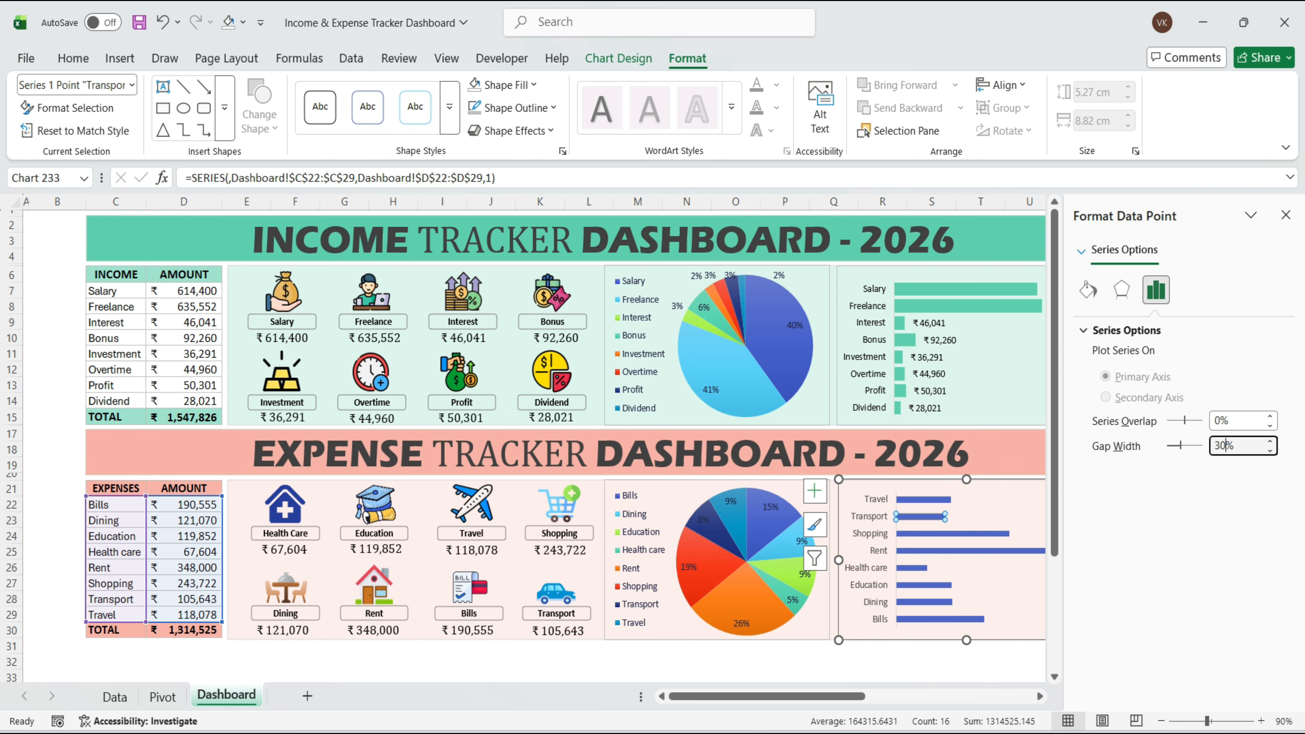
{"action": "type", "text": "30"}
{"action": "key", "text": "Return"}
Step: Fill the expense bars with a salmon pink that matches the expense banner
{"action": "left_click", "coordinate": [687, 62]}
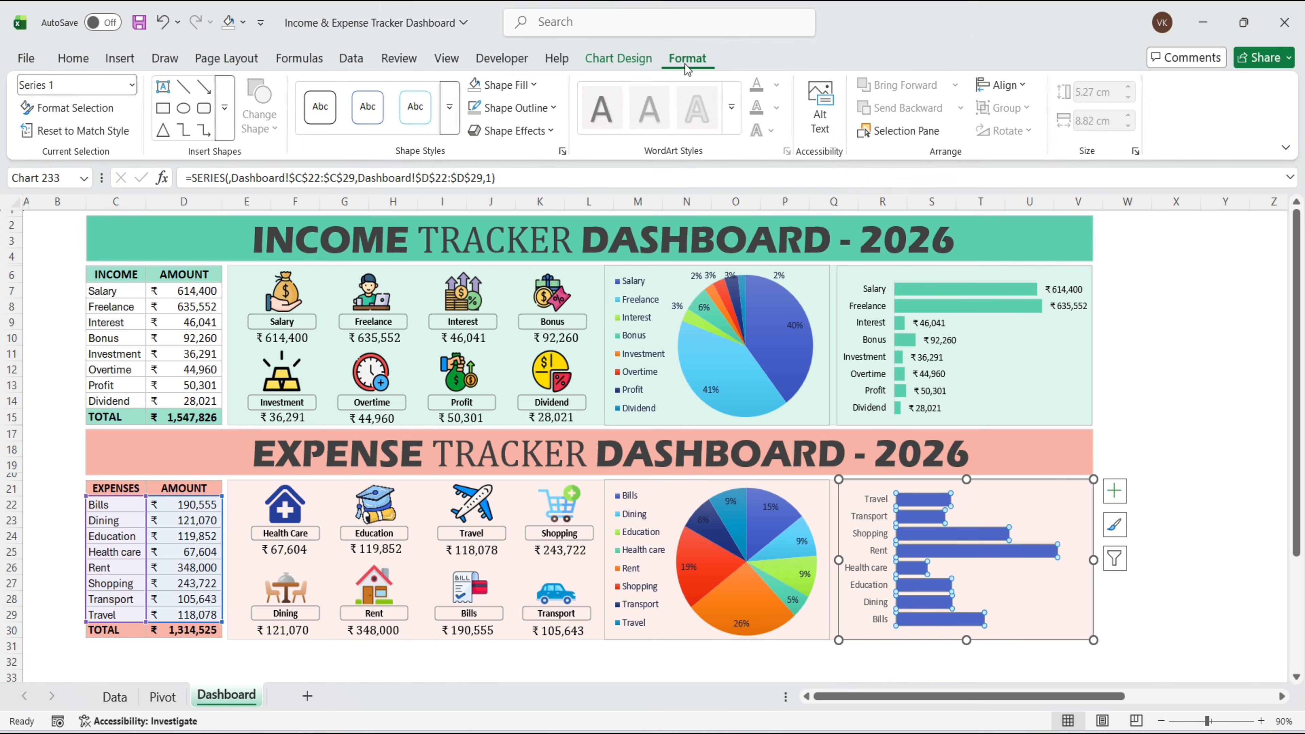
{"action": "left_click", "coordinate": [539, 85]}
{"action": "left_click", "coordinate": [597, 239]}
Step: Make the expense bar chart's category labels black and add data labels to its bars
{"action": "left_click", "coordinate": [879, 554]}
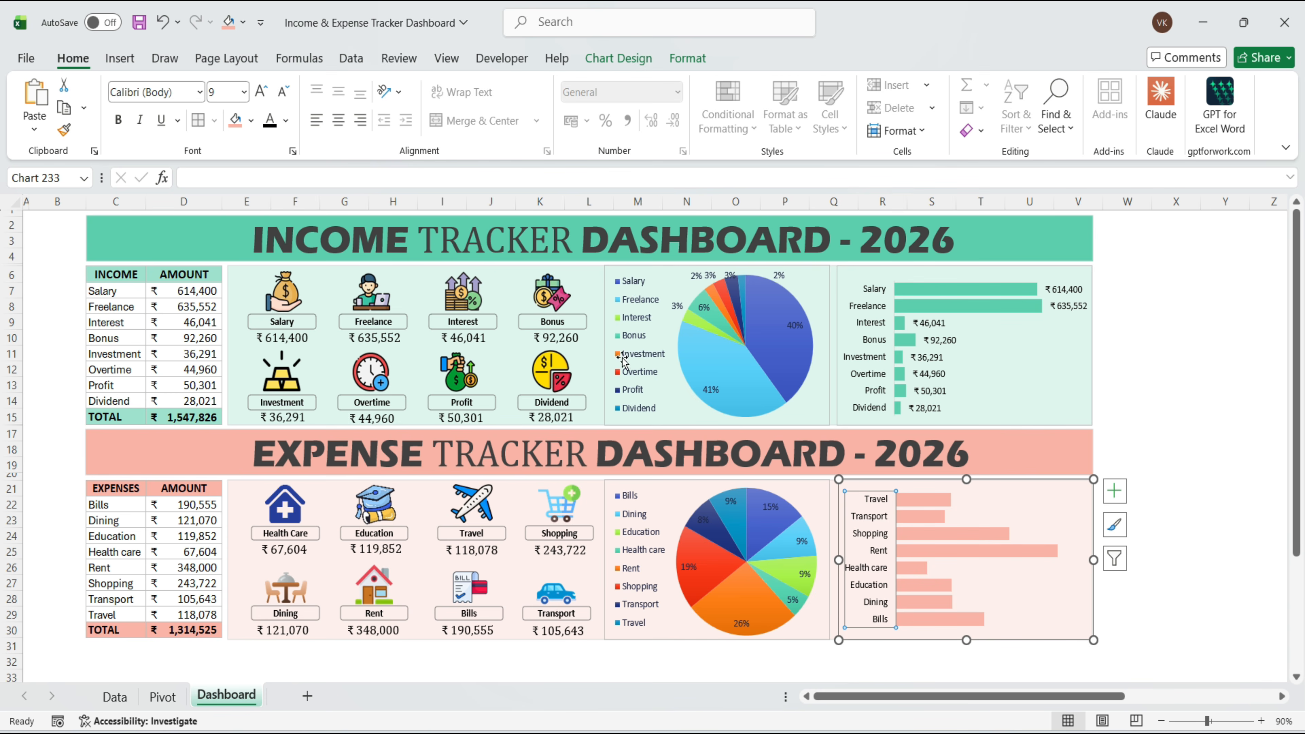
{"action": "left_click", "coordinate": [1115, 502]}
{"action": "left_click", "coordinate": [1152, 566]}
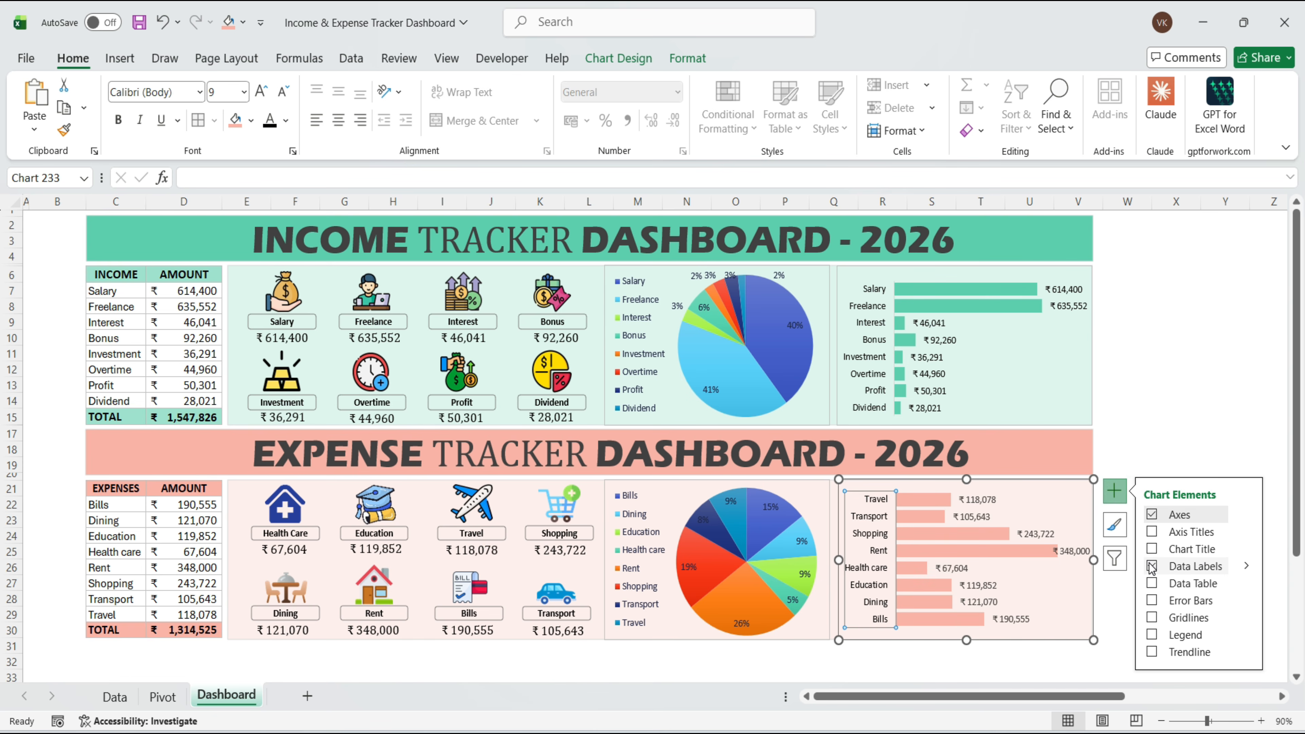
{"action": "left_click", "coordinate": [1162, 568]}
{"action": "key", "text": "Left"}
{"action": "key", "text": "Up"}
{"action": "key", "text": "Up"}
{"action": "key", "text": "Up"}
{"action": "key", "text": "Up"}
{"action": "key", "text": "Up"}
{"action": "key", "text": "Up"}
{"action": "key", "text": "Up"}
{"action": "key", "text": "Up"}
{"action": "key", "text": "Up"}
{"action": "key", "text": "Up"}
{"action": "key", "text": "Up"}
{"action": "key", "text": "Up"}
{"action": "key", "text": "Up"}
{"action": "key", "text": "Up"}
{"action": "key", "text": "Up"}
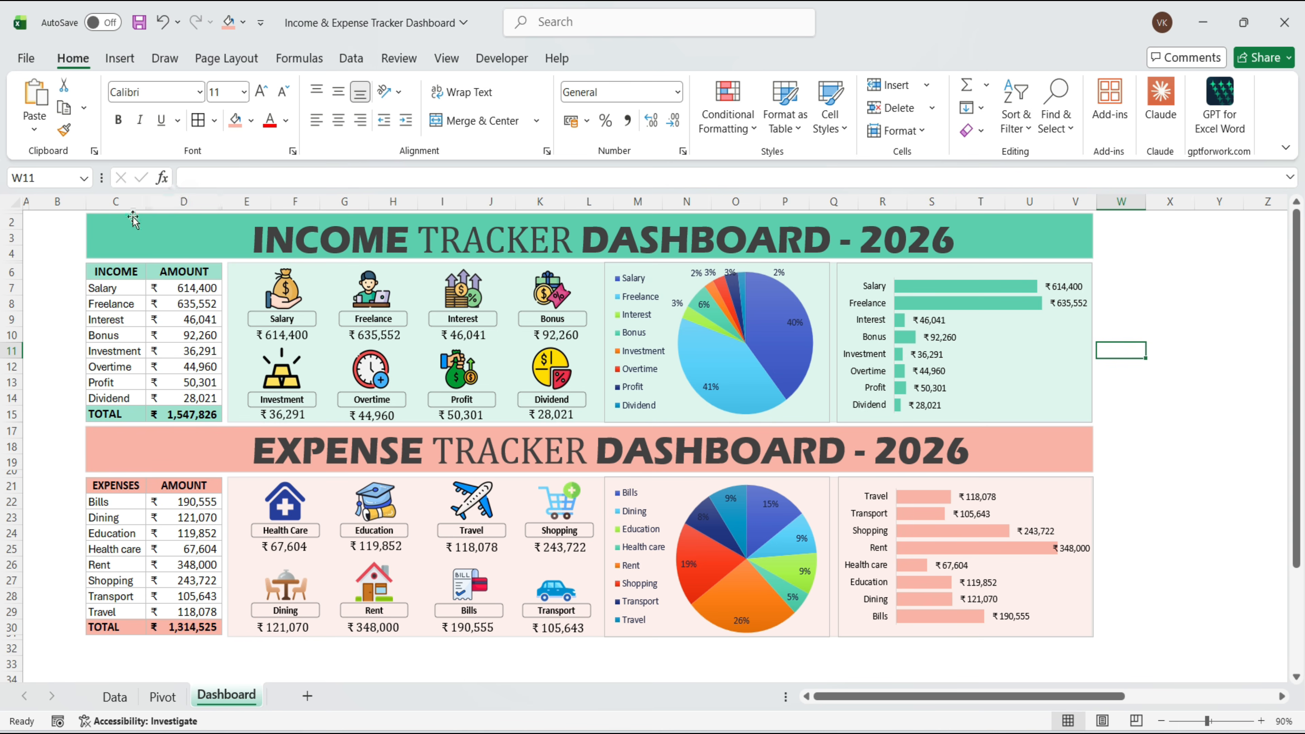
Step: Add thick black borders along the bottom and right edges of the dashboard range starting at A1, and save the workbook
{"action": "left_click_drag", "start_coordinate": [38, 223], "coordinate": [1074, 640]}
{"action": "left_click", "coordinate": [214, 121]}
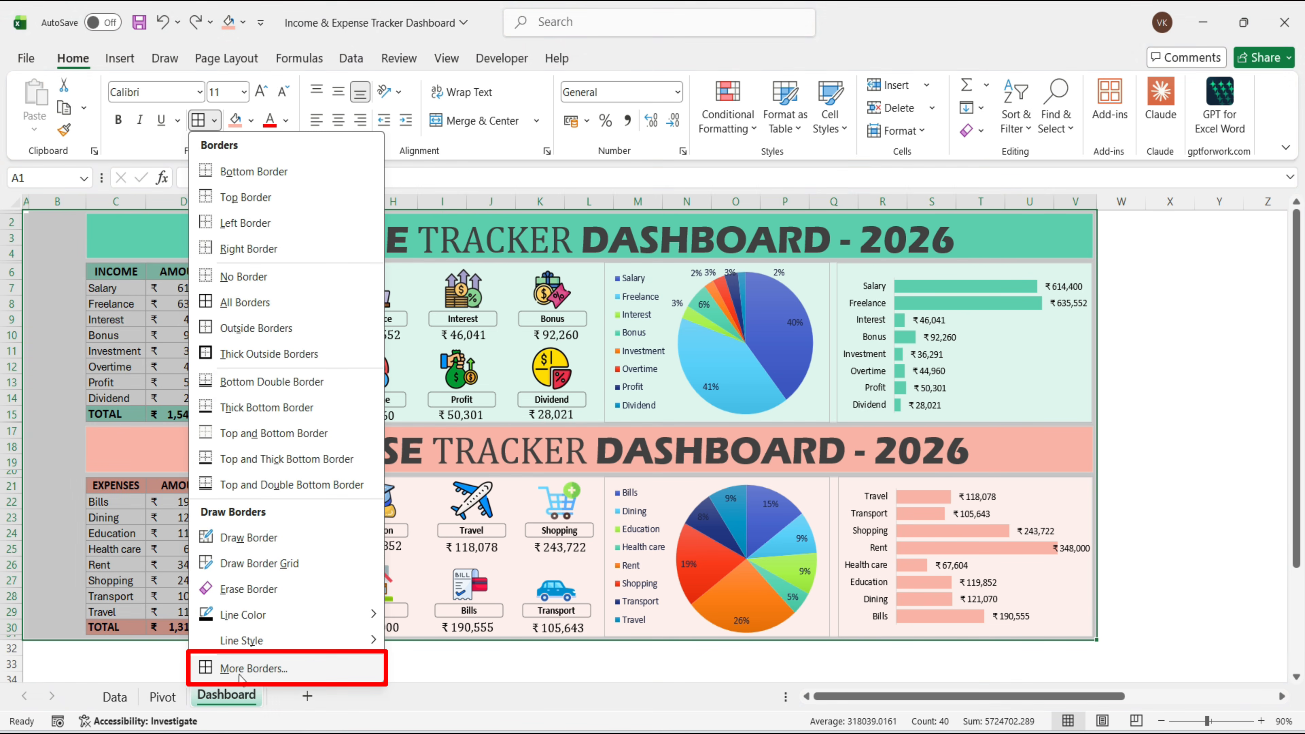
{"action": "left_click", "coordinate": [260, 668]}
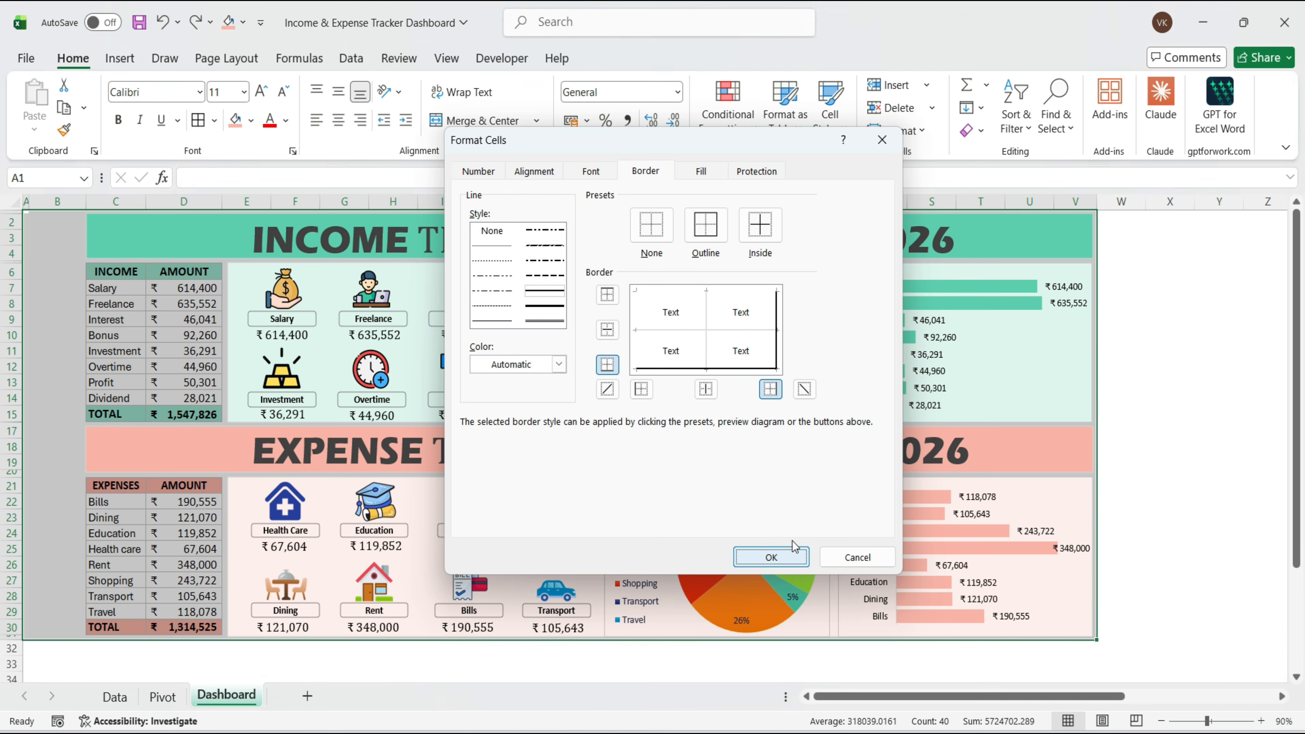
{"action": "left_click", "coordinate": [786, 556]}
{"action": "left_click", "coordinate": [1170, 430]}
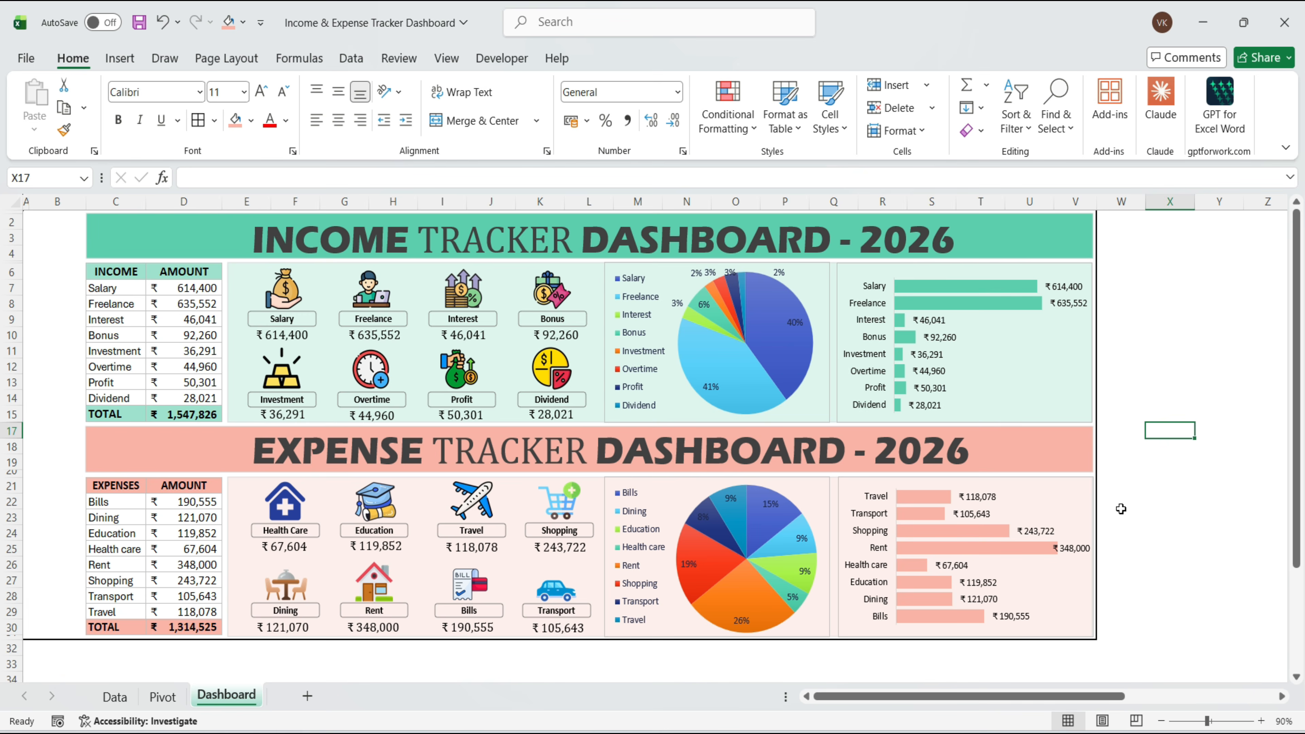
{"action": "key", "text": "ctrl+s"}
Step: Insert a Month slicer for the income PivotTable on the Pivot sheet
{"action": "left_click", "coordinate": [170, 700]}
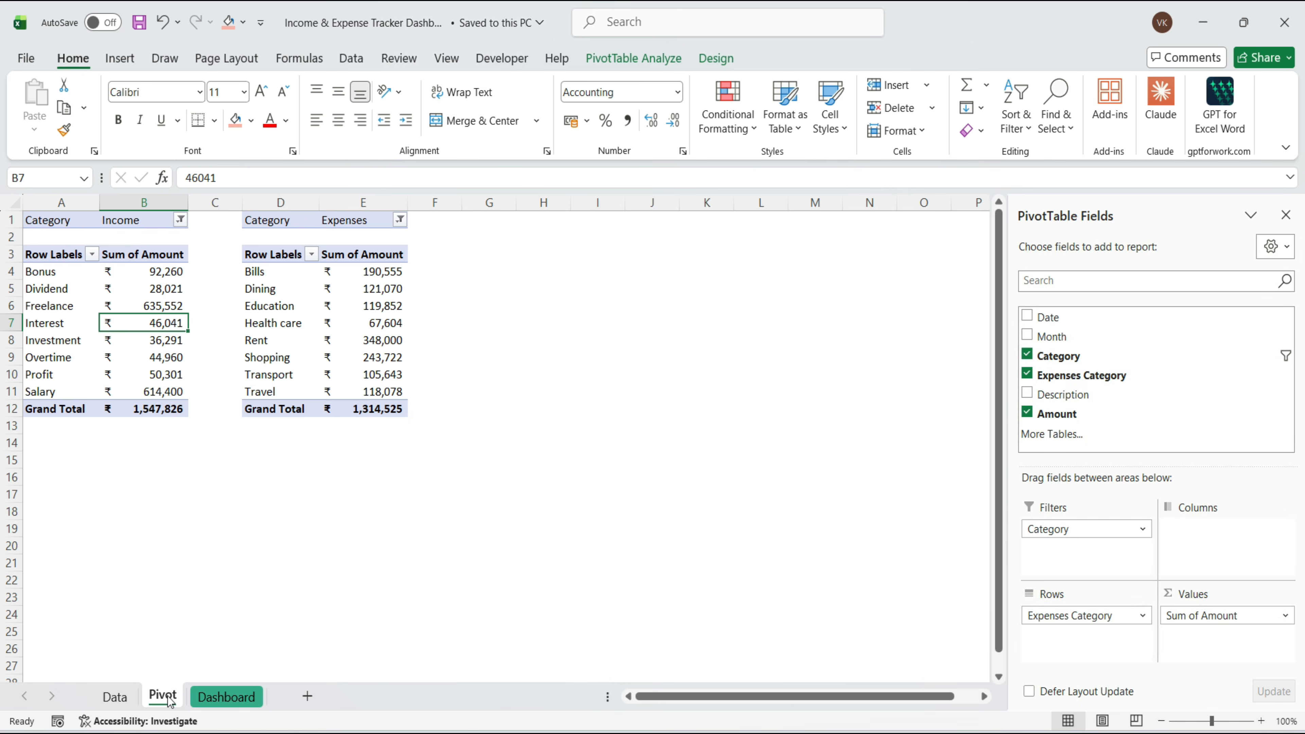
{"action": "left_click", "coordinate": [121, 58]}
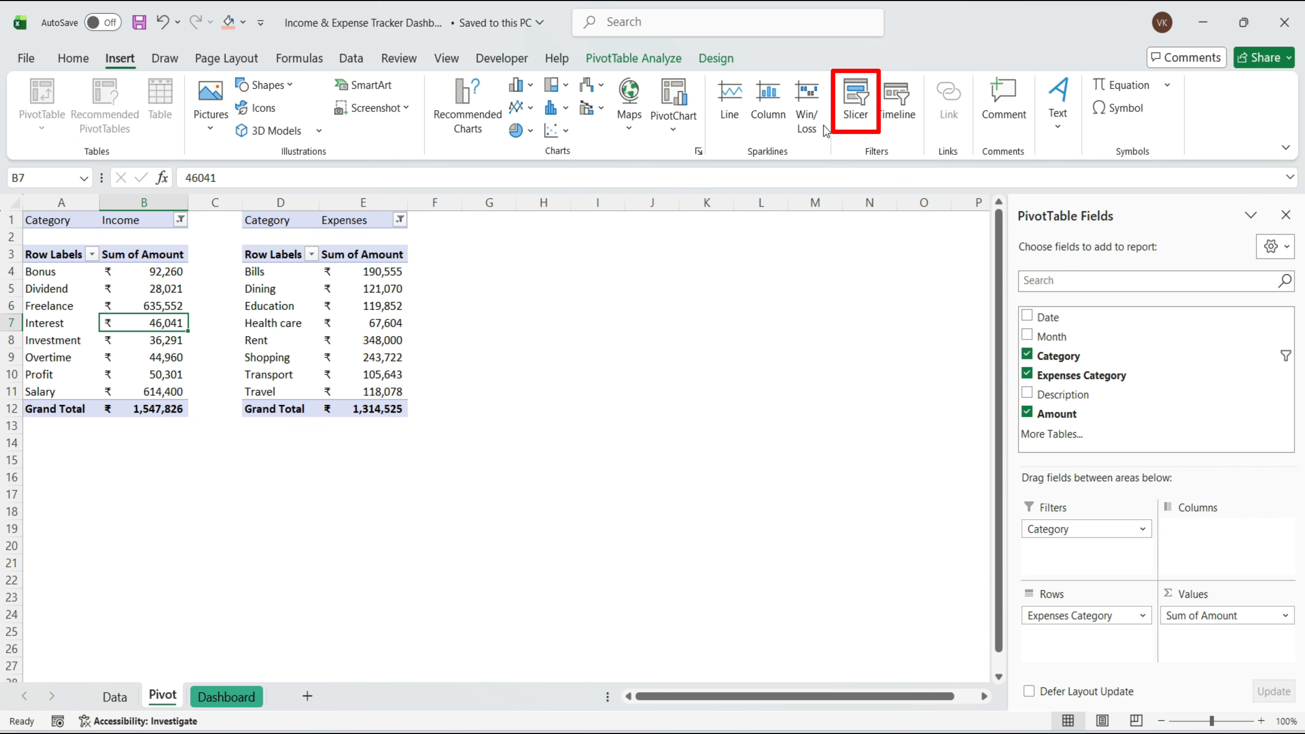
{"action": "left_click", "coordinate": [856, 100]}
{"action": "left_click", "coordinate": [591, 252]}
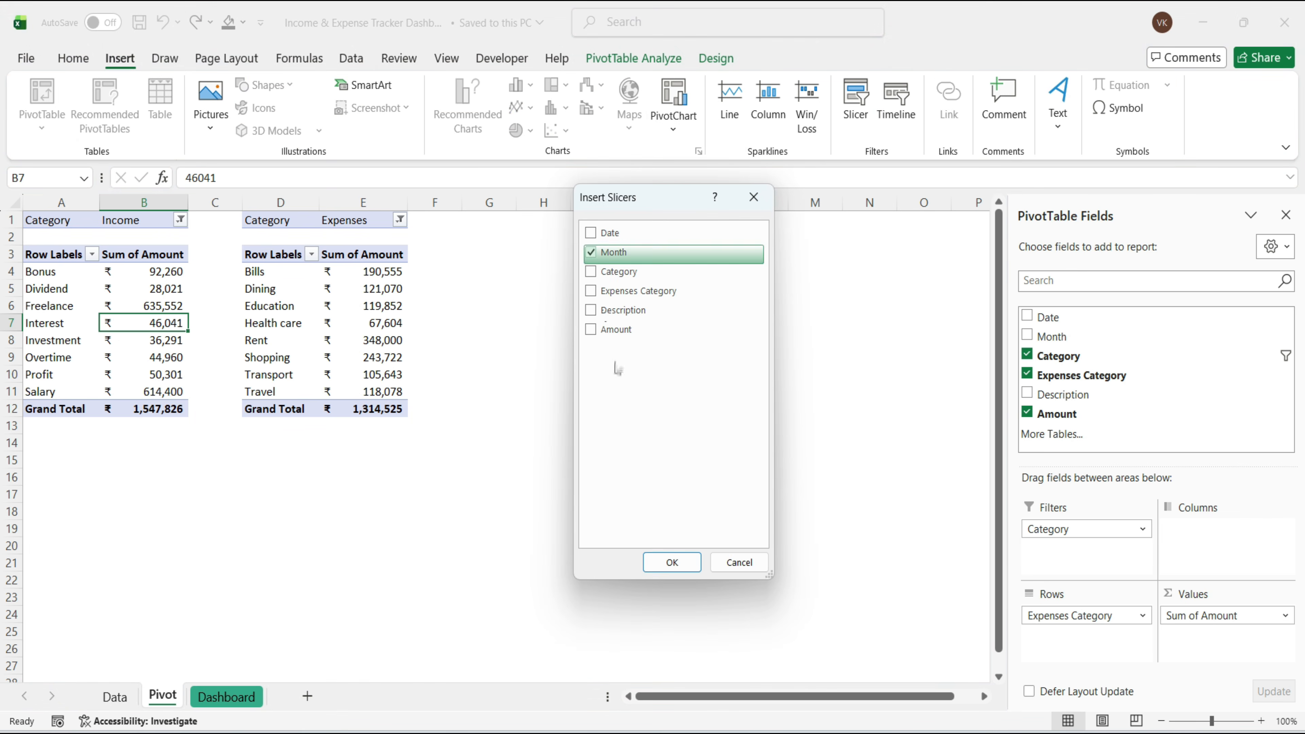
{"action": "left_click", "coordinate": [672, 562]}
Step: Move the Month slicer to the Dashboard sheet and fit it beside the tables, about 10.2 cm high and 1.9 cm wide
{"action": "key", "text": "ctrl+x"}
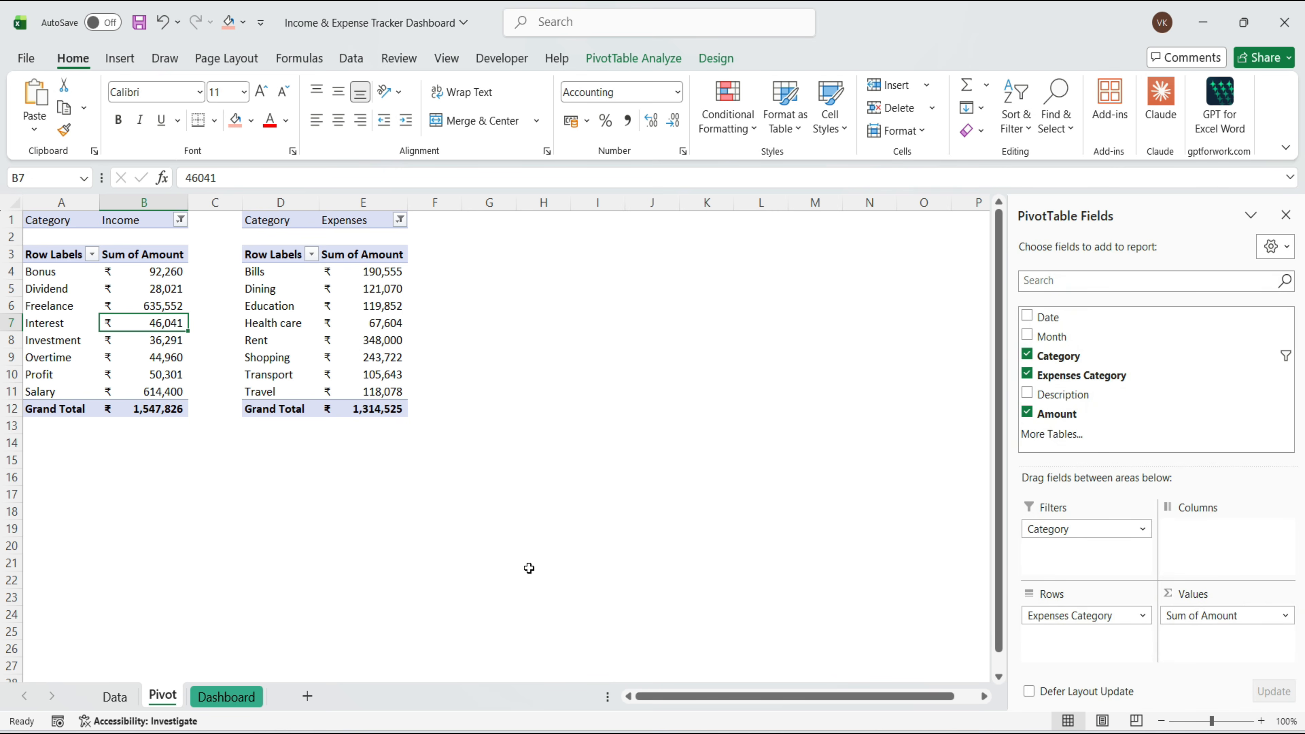
{"action": "left_click", "coordinate": [211, 697]}
{"action": "key", "text": "ctrl+v"}
{"action": "left_click_drag", "start_coordinate": [1146, 392], "coordinate": [83, 283]}
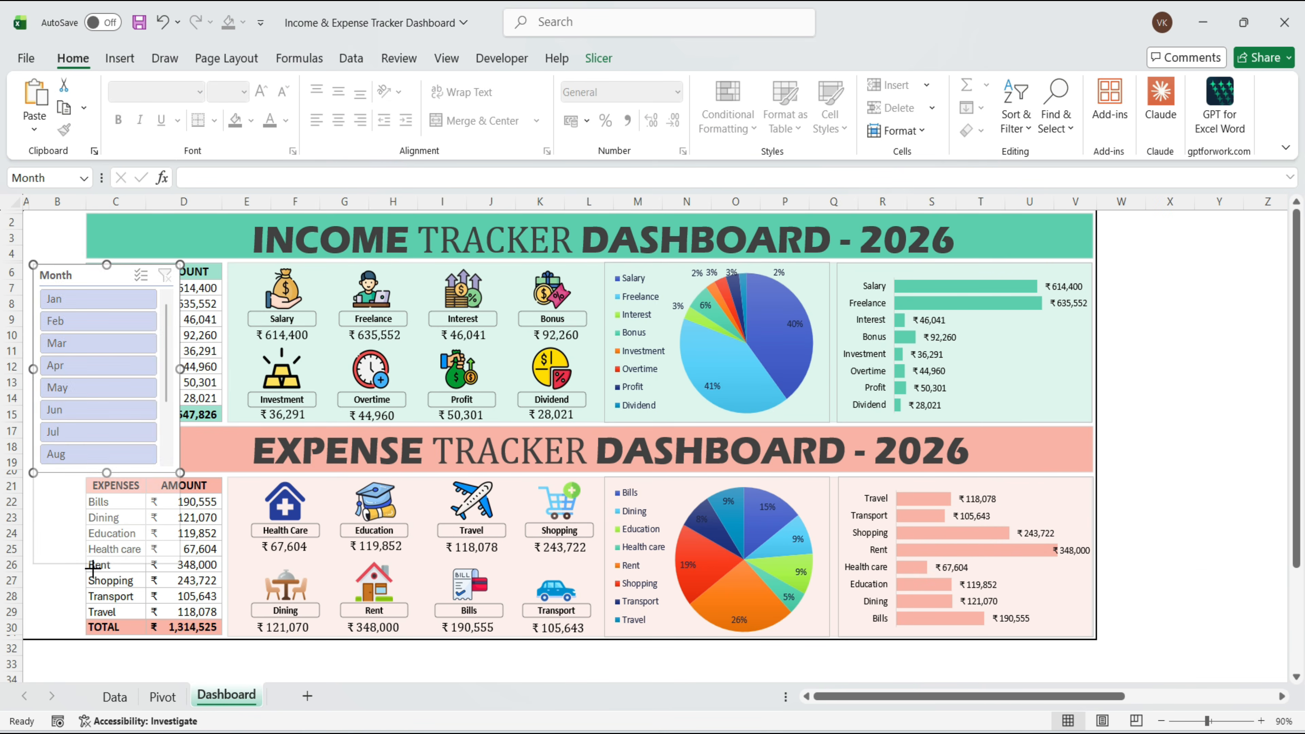
{"action": "left_click_drag", "start_coordinate": [93, 567], "coordinate": [87, 575]}
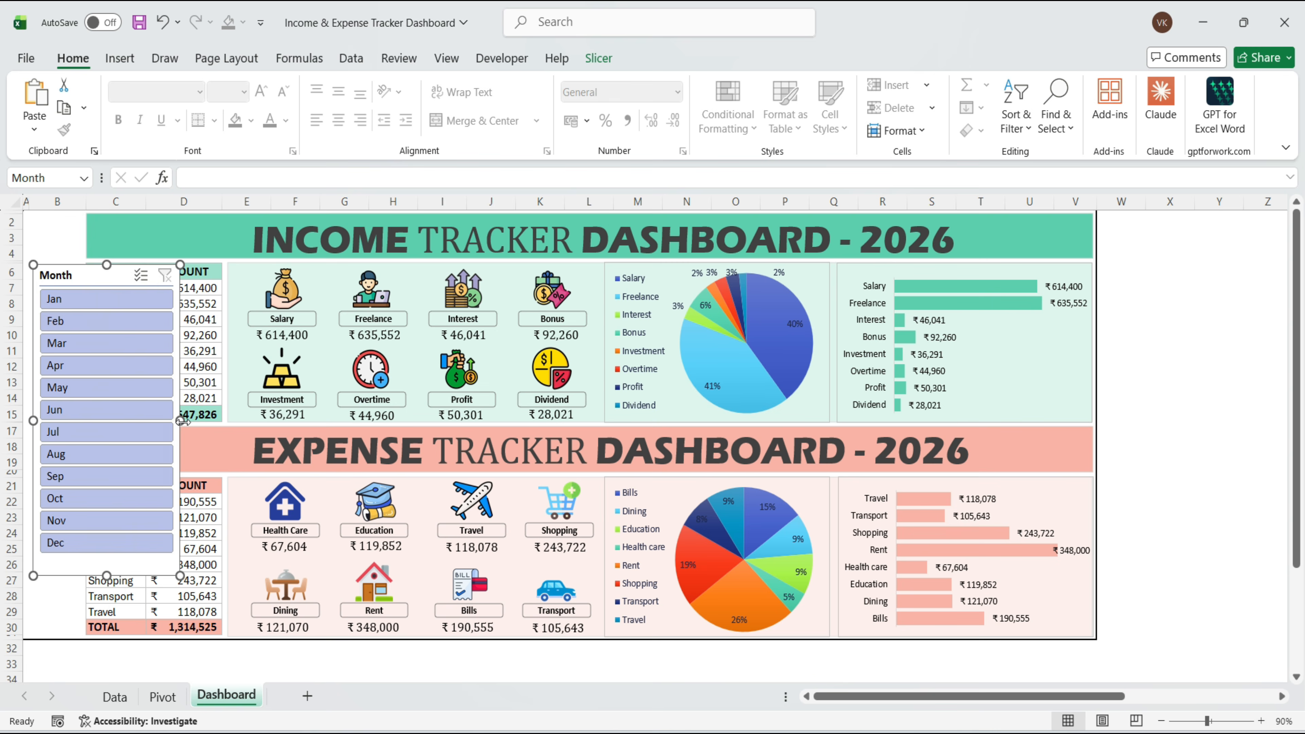
Step: Connect the Month slicer to both PivotTable1 and PivotTable2
{"action": "right_click", "coordinate": [43, 286]}
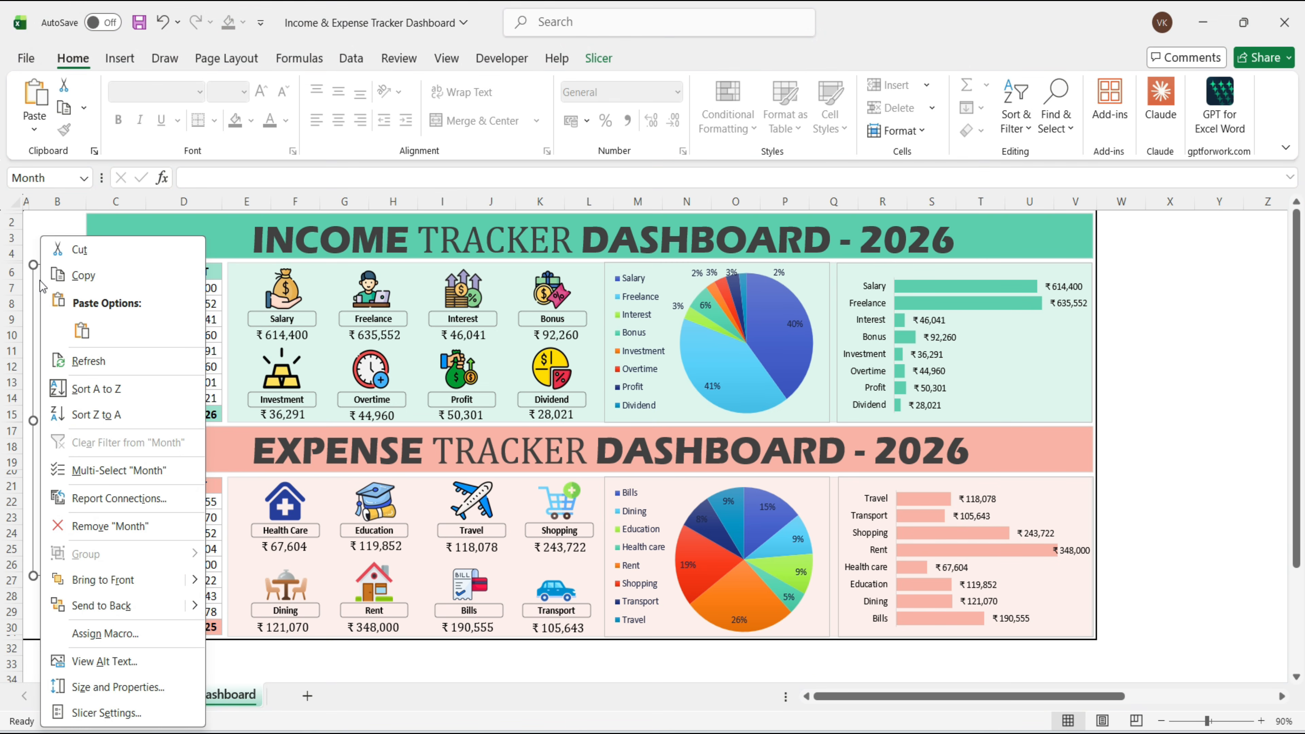
{"action": "left_click", "coordinate": [104, 499]}
{"action": "left_click", "coordinate": [518, 384]}
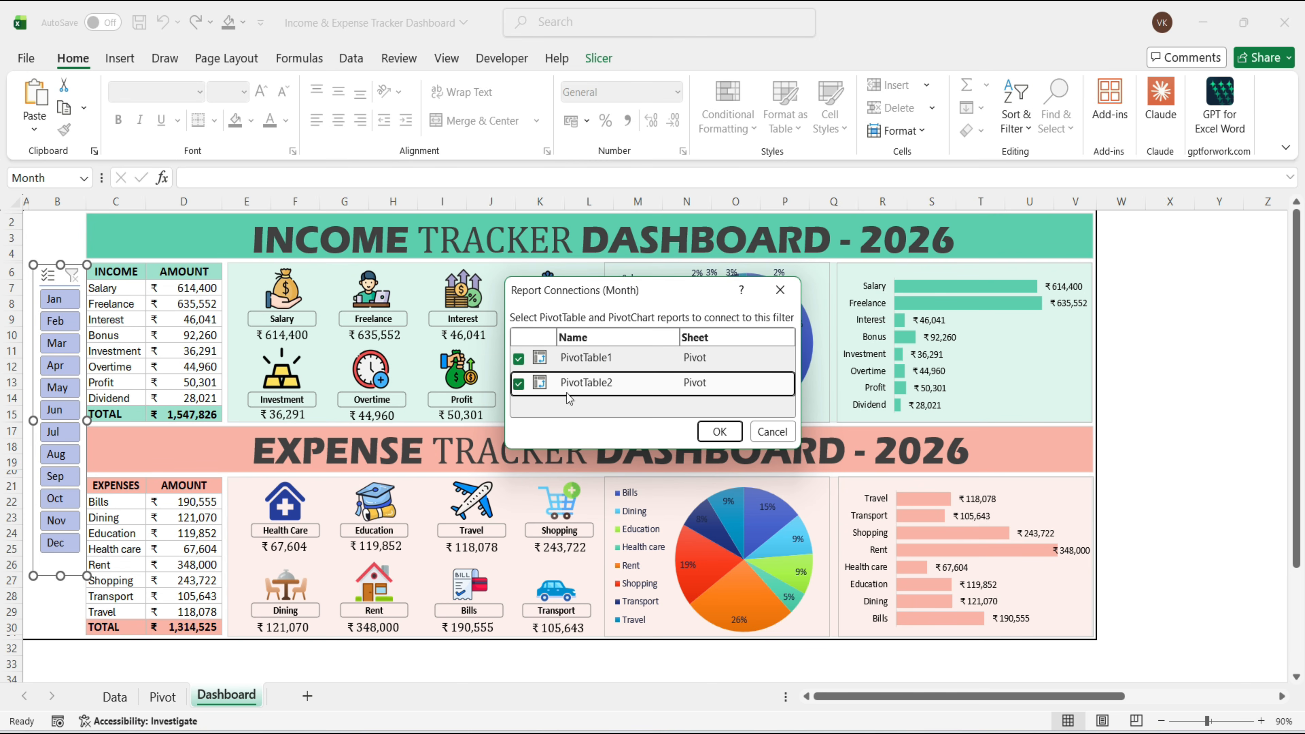
{"action": "left_click", "coordinate": [709, 435]}
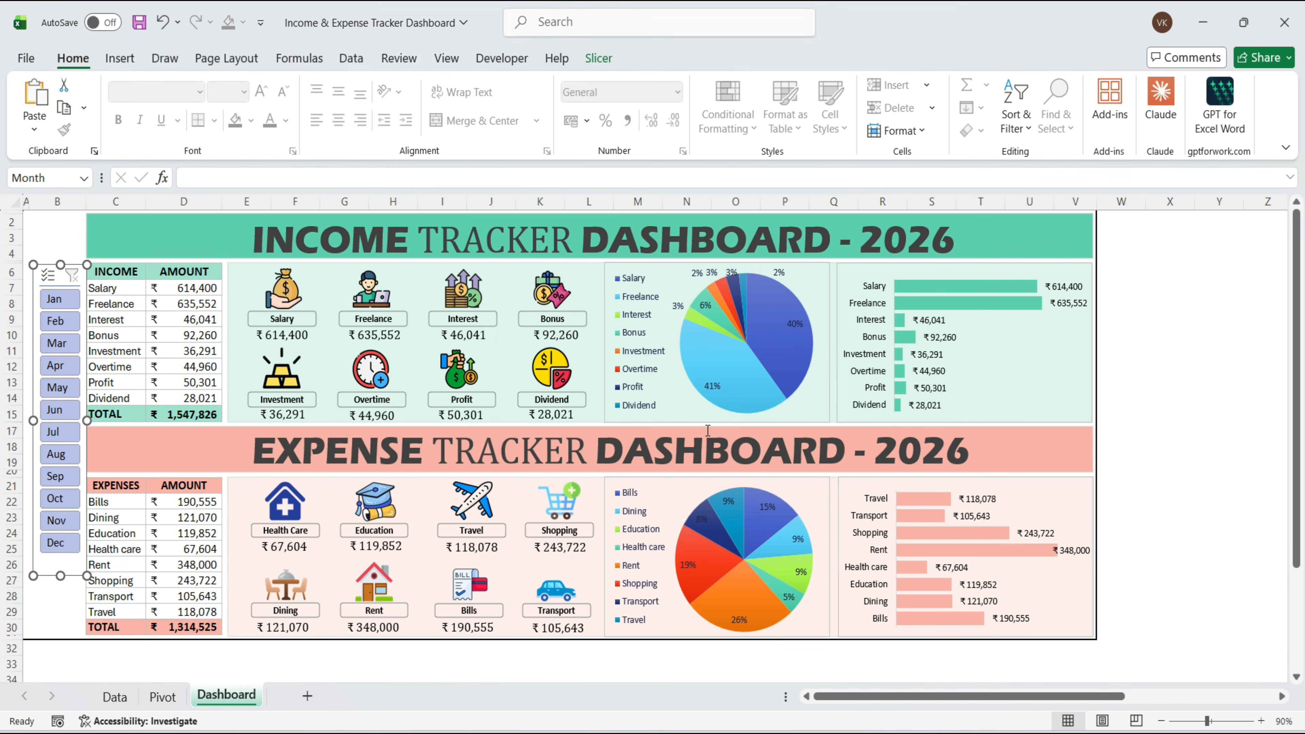
Step: Apply the light green style to the Month slicer and adjust its position and height within column B
{"action": "left_click", "coordinate": [598, 59]}
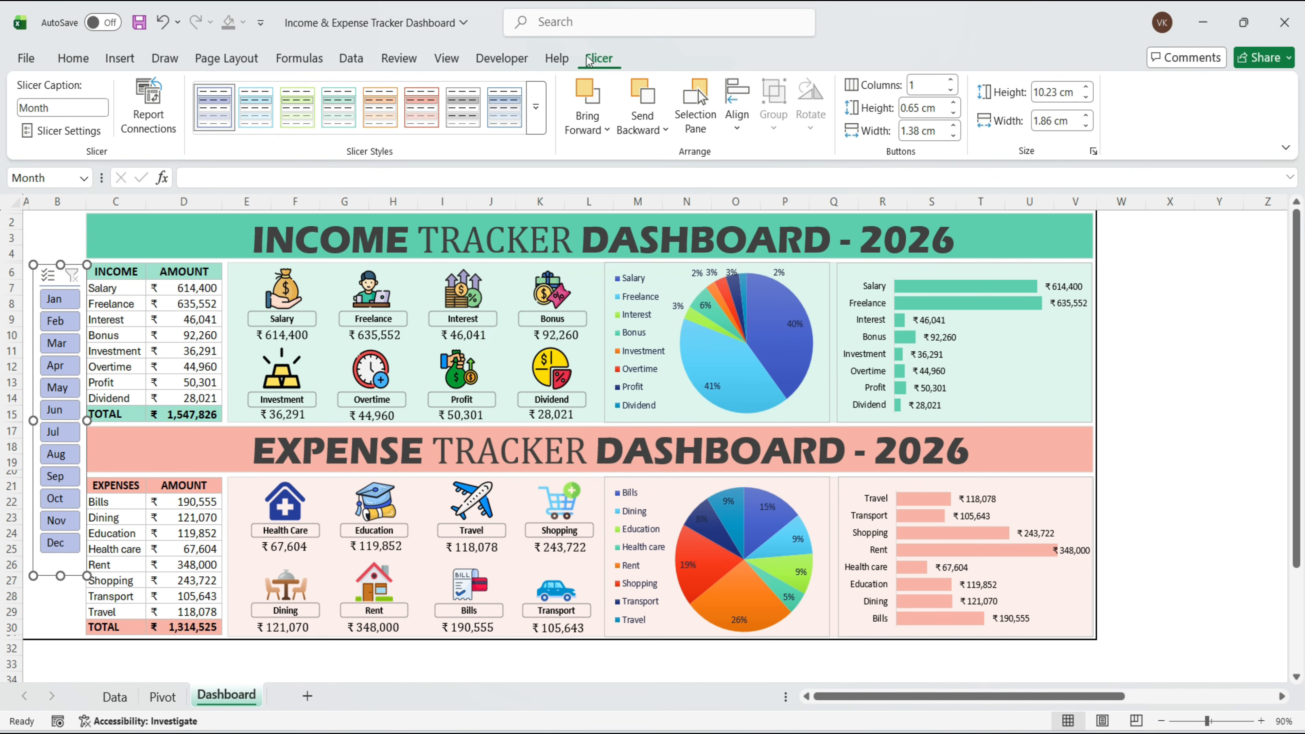
{"action": "left_click", "coordinate": [343, 101]}
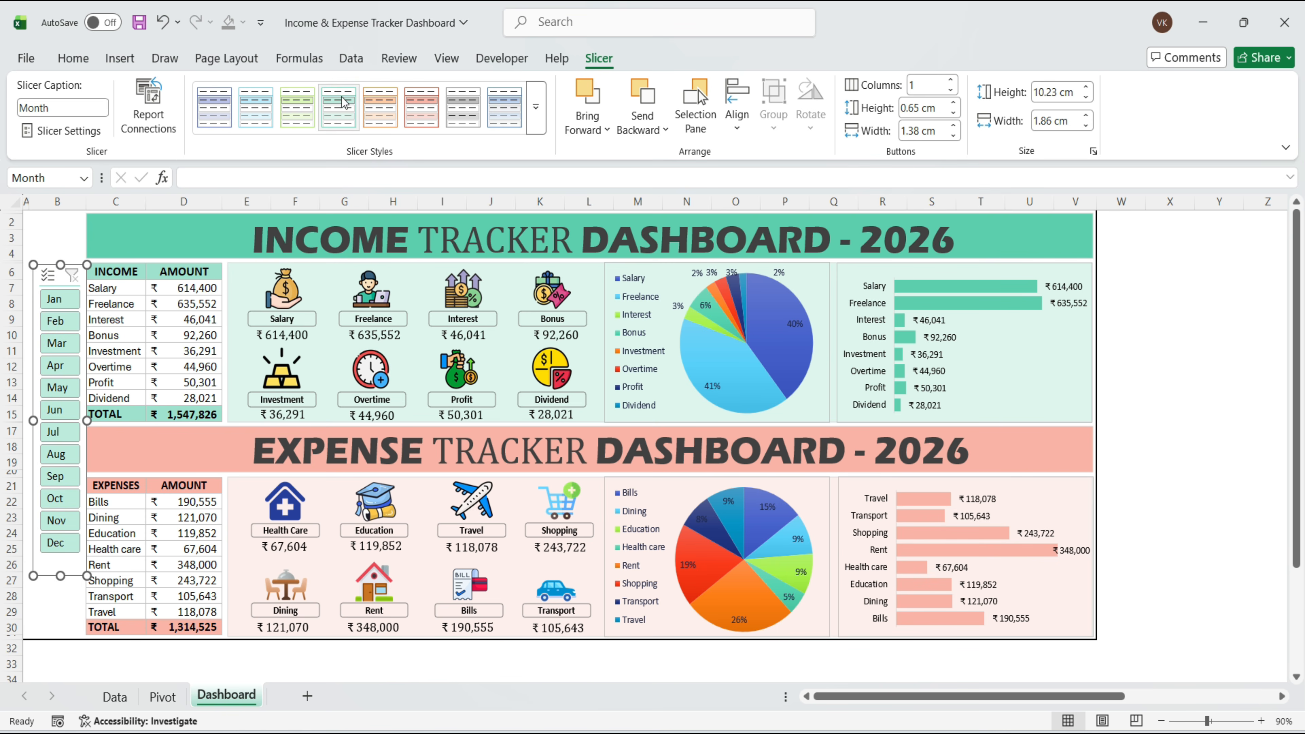
{"action": "left_click_drag", "start_coordinate": [60, 575], "coordinate": [61, 569]}
{"action": "left_click", "coordinate": [1154, 352]}
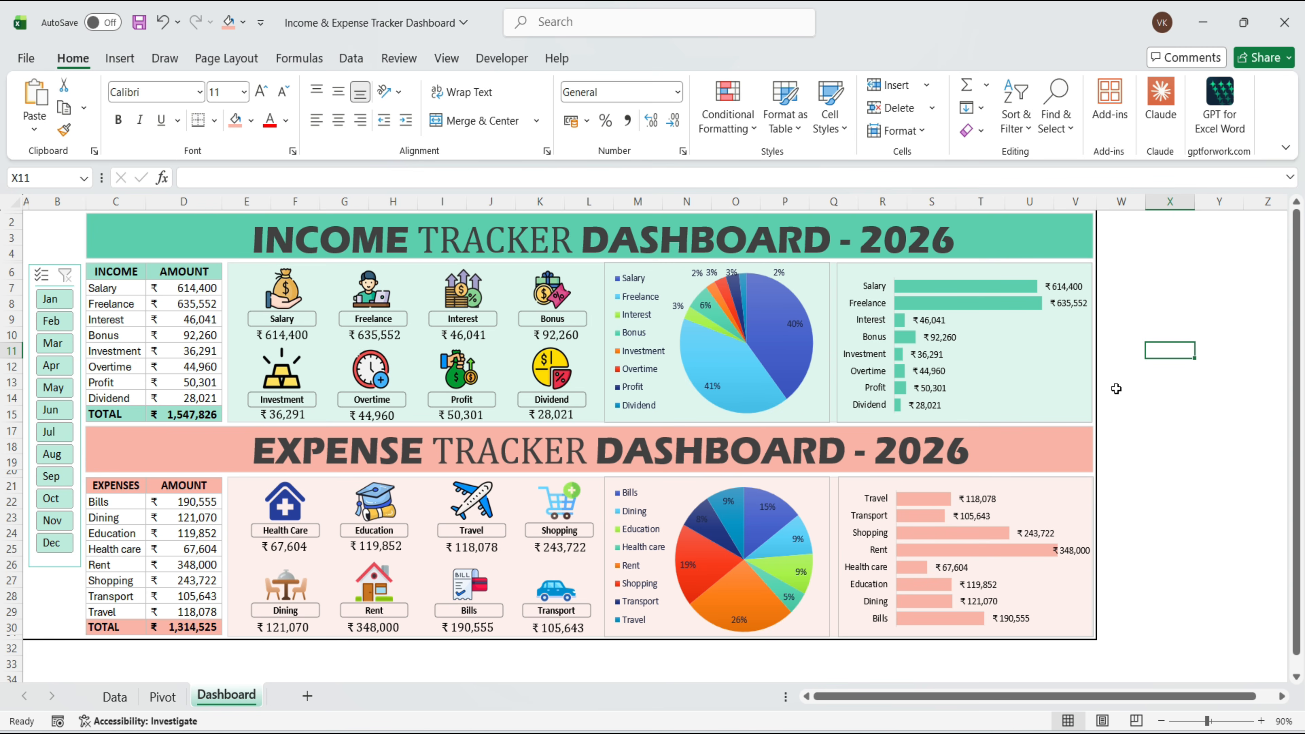
Step: Test the Month slicer by filtering the dashboard to Jan, Mar and May in turn
{"action": "left_click", "coordinate": [51, 299]}
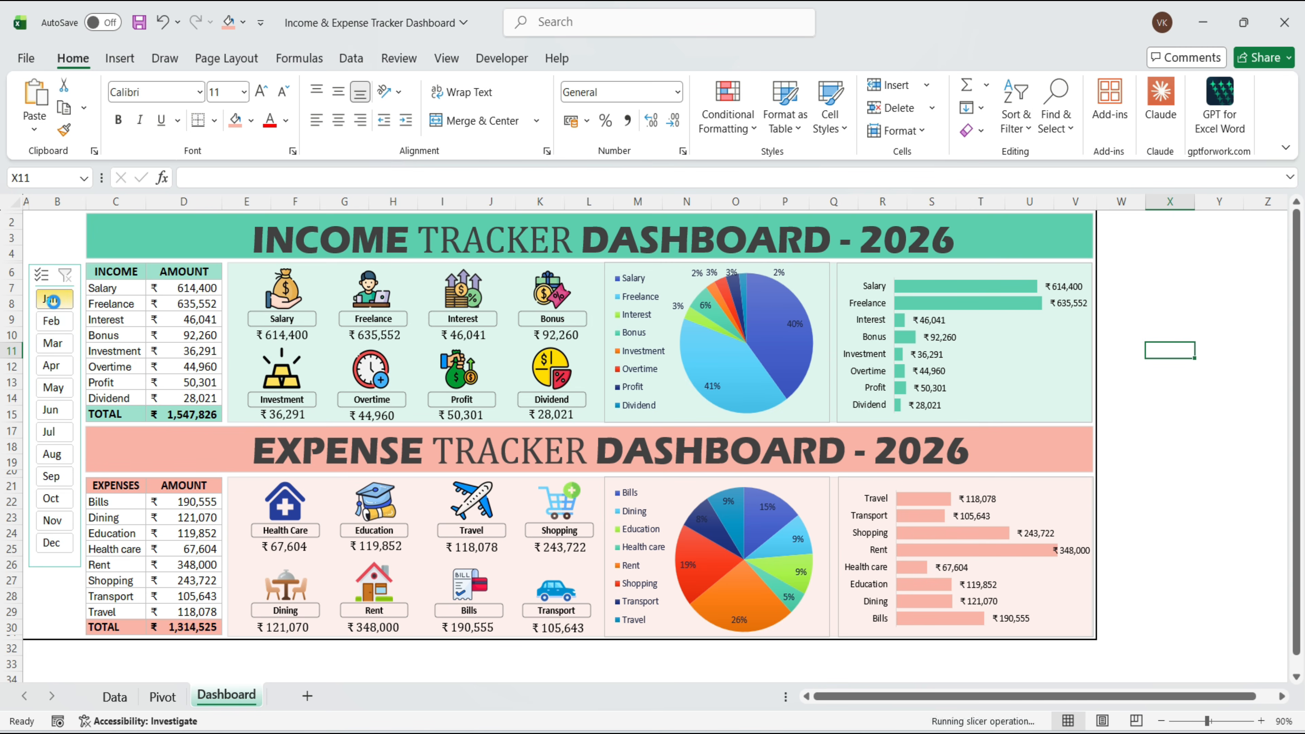
{"action": "left_click", "coordinate": [54, 344]}
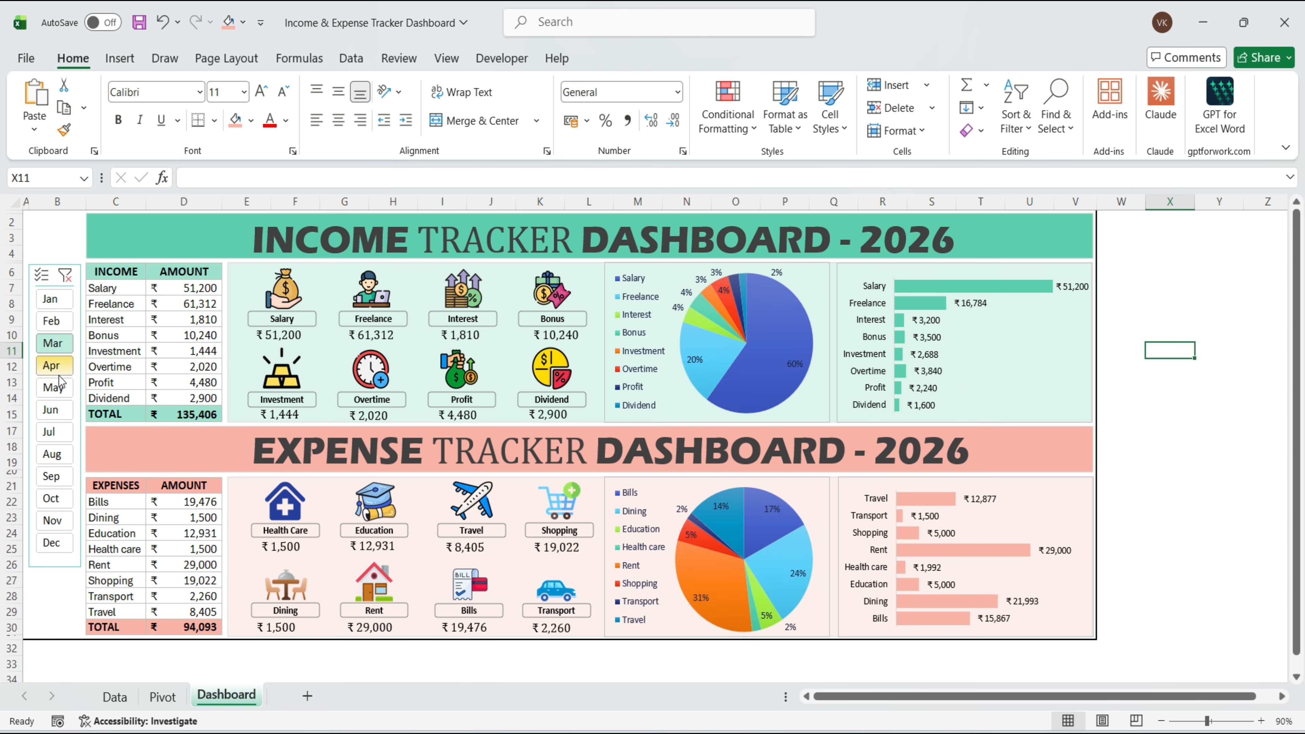
{"action": "left_click", "coordinate": [60, 386]}
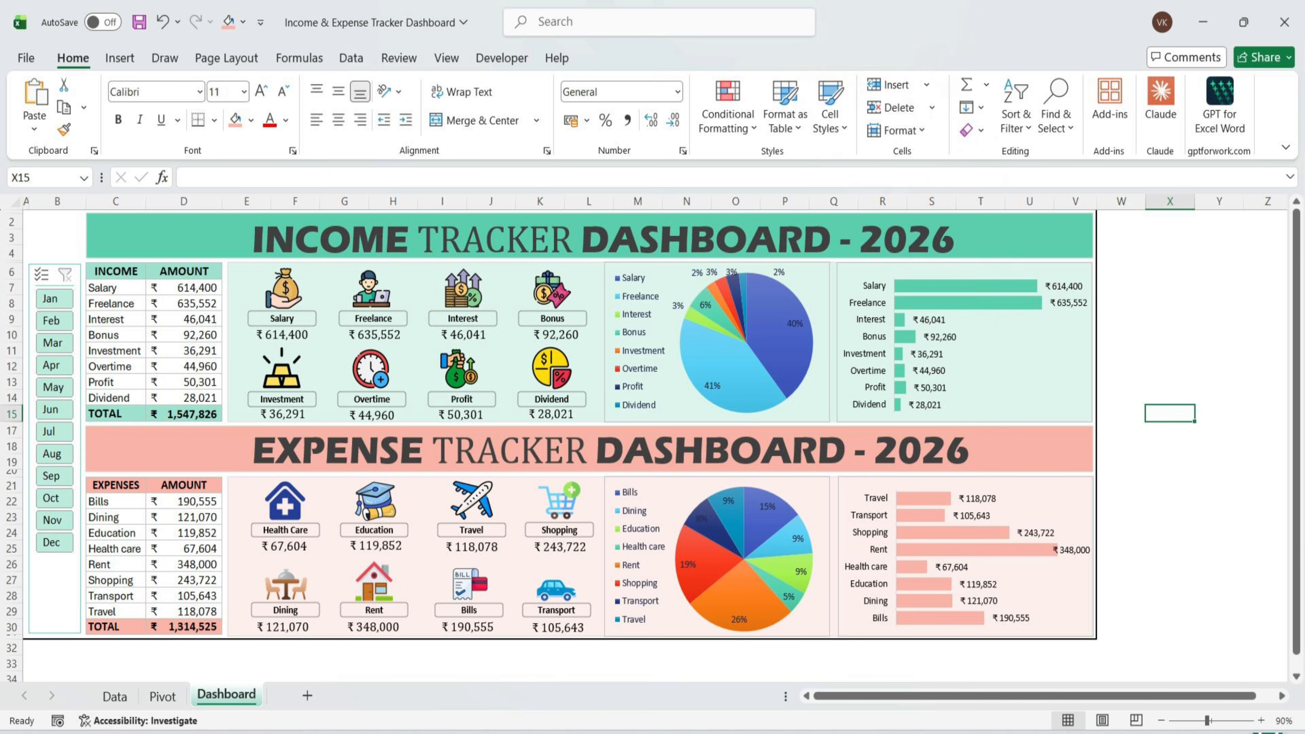
Step: In G4 of the Pivot sheet, enter a formula subtracting the expense grand total from the income grand total
{"action": "left_click", "coordinate": [162, 696]}
{"action": "type", "text": "="}
{"action": "left_click", "coordinate": [164, 409]}
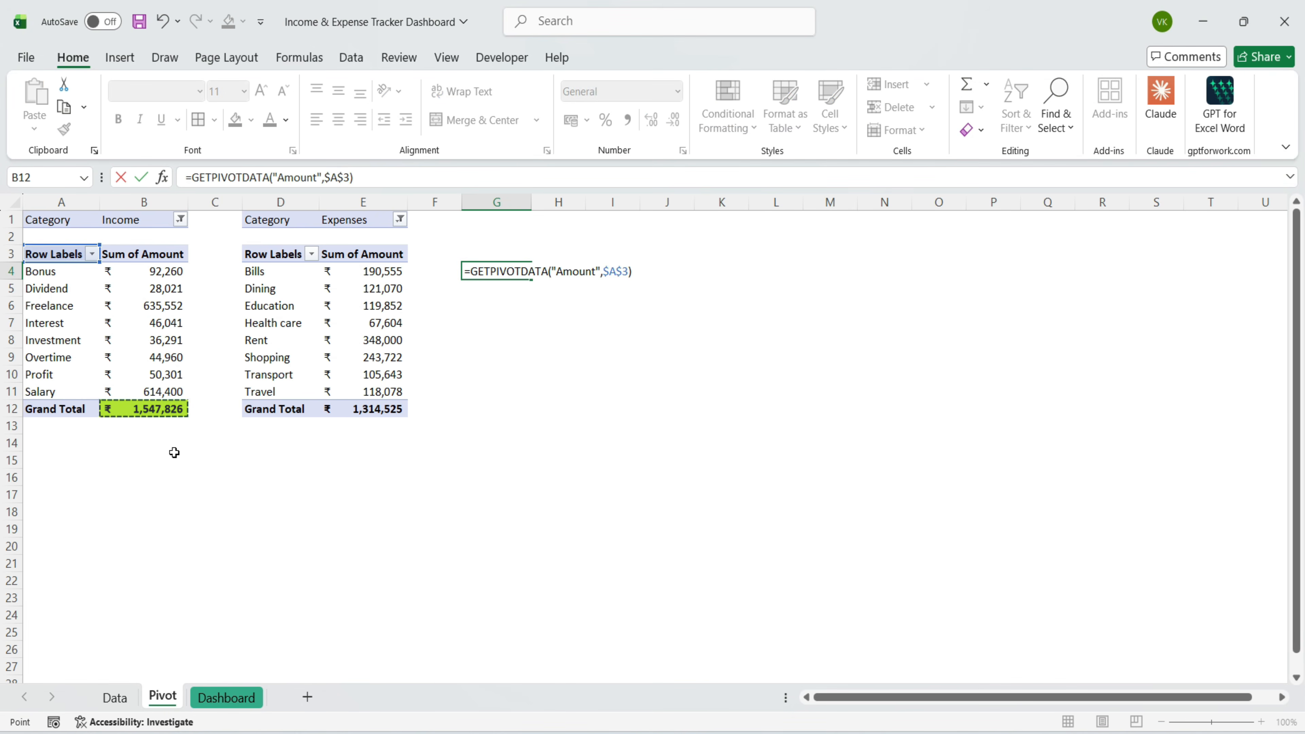
{"action": "type", "text": "-"}
{"action": "left_click", "coordinate": [390, 409]}
{"action": "key", "text": "Return"}
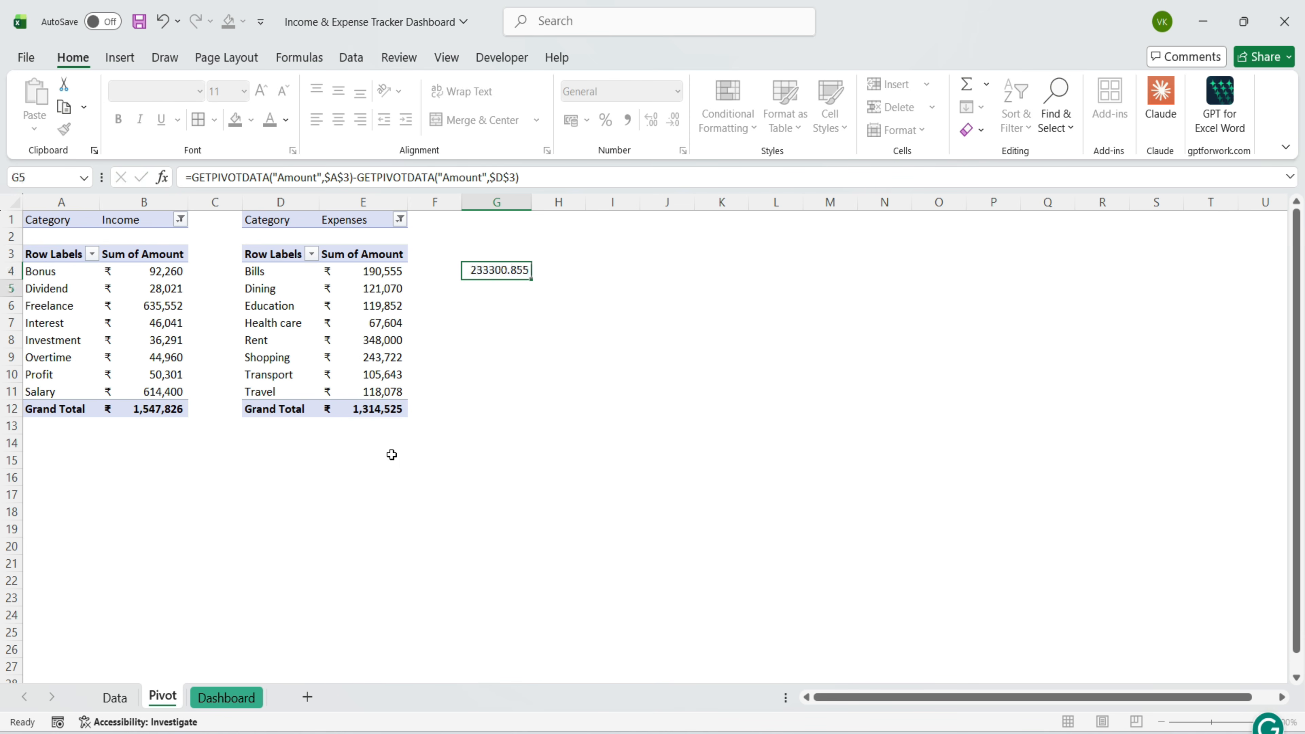
Step: Format G4 as Accounting with the ₹ English (India) symbol and 0 decimal places
{"action": "left_click", "coordinate": [496, 271]}
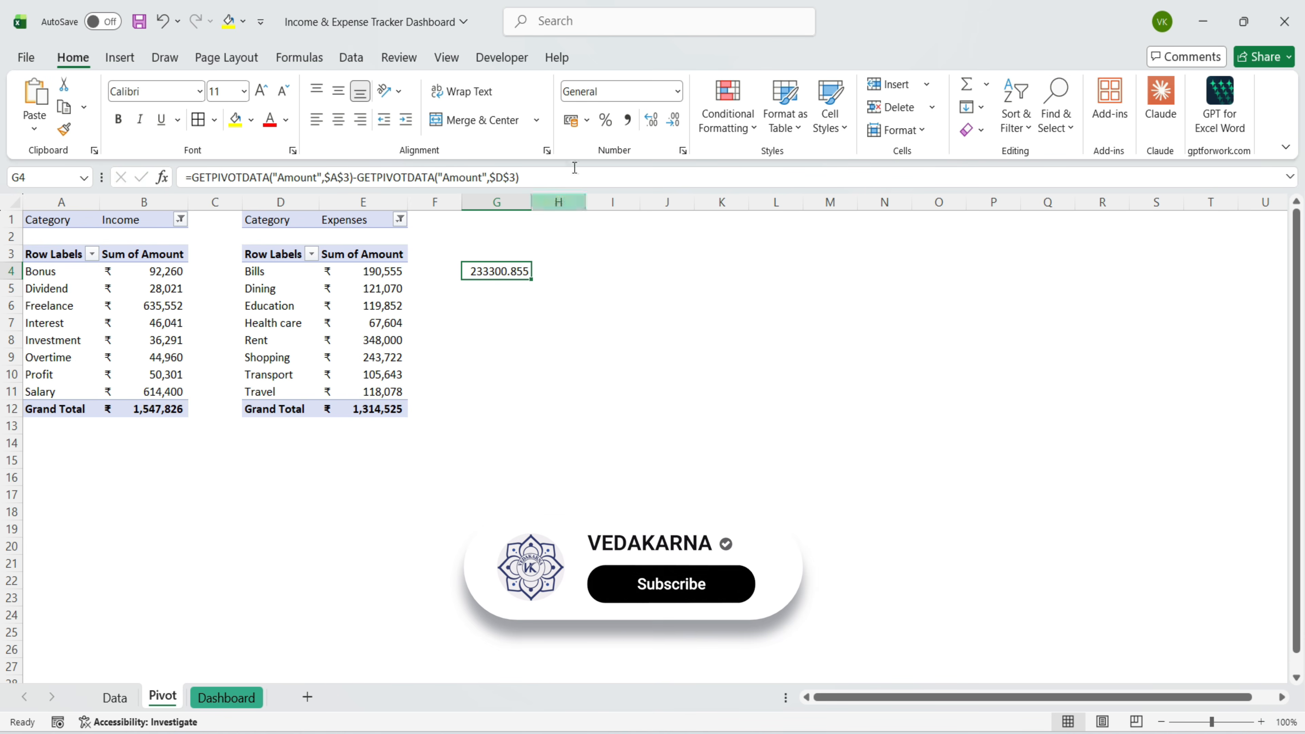
{"action": "left_click", "coordinate": [586, 121]}
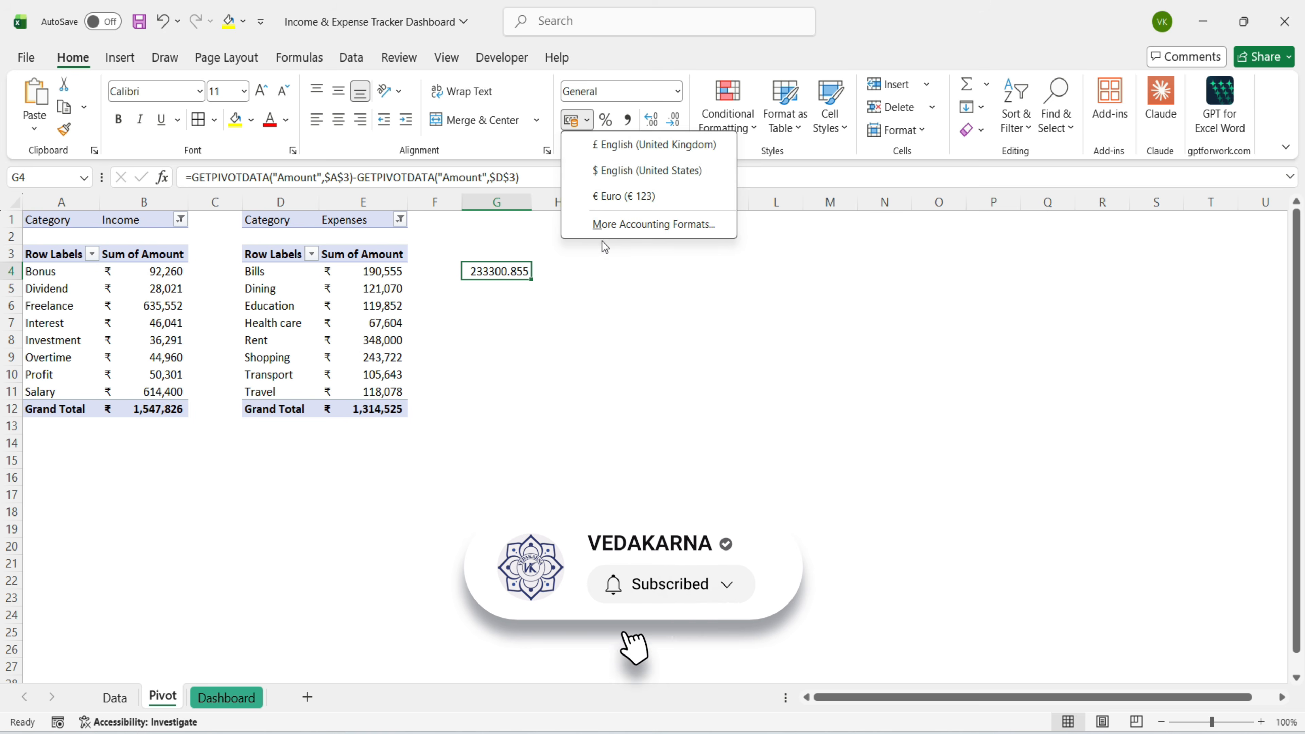
{"action": "left_click", "coordinate": [601, 229]}
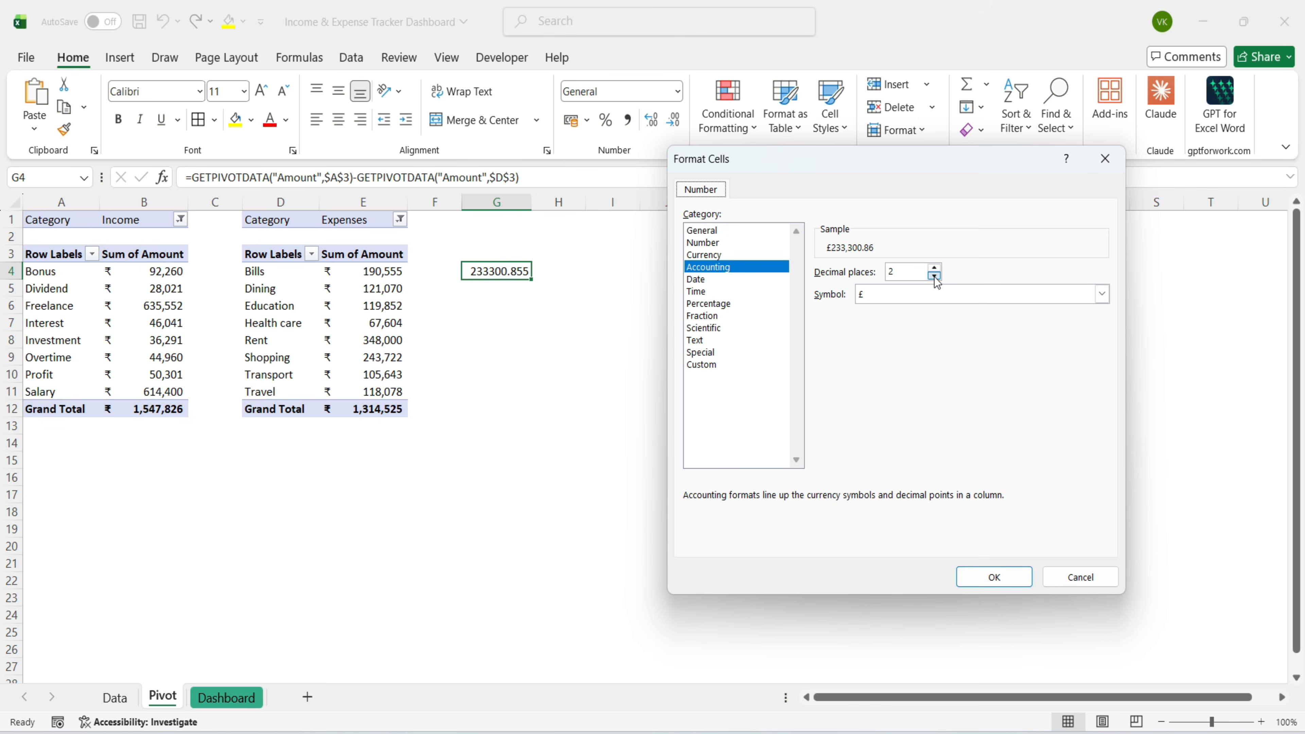
{"action": "left_click", "coordinate": [1101, 295]}
{"action": "scroll", "coordinate": [925, 422], "scroll_direction": "down", "scroll_amount": 10}
{"action": "left_click", "coordinate": [893, 409]}
{"action": "left_click", "coordinate": [982, 577]}
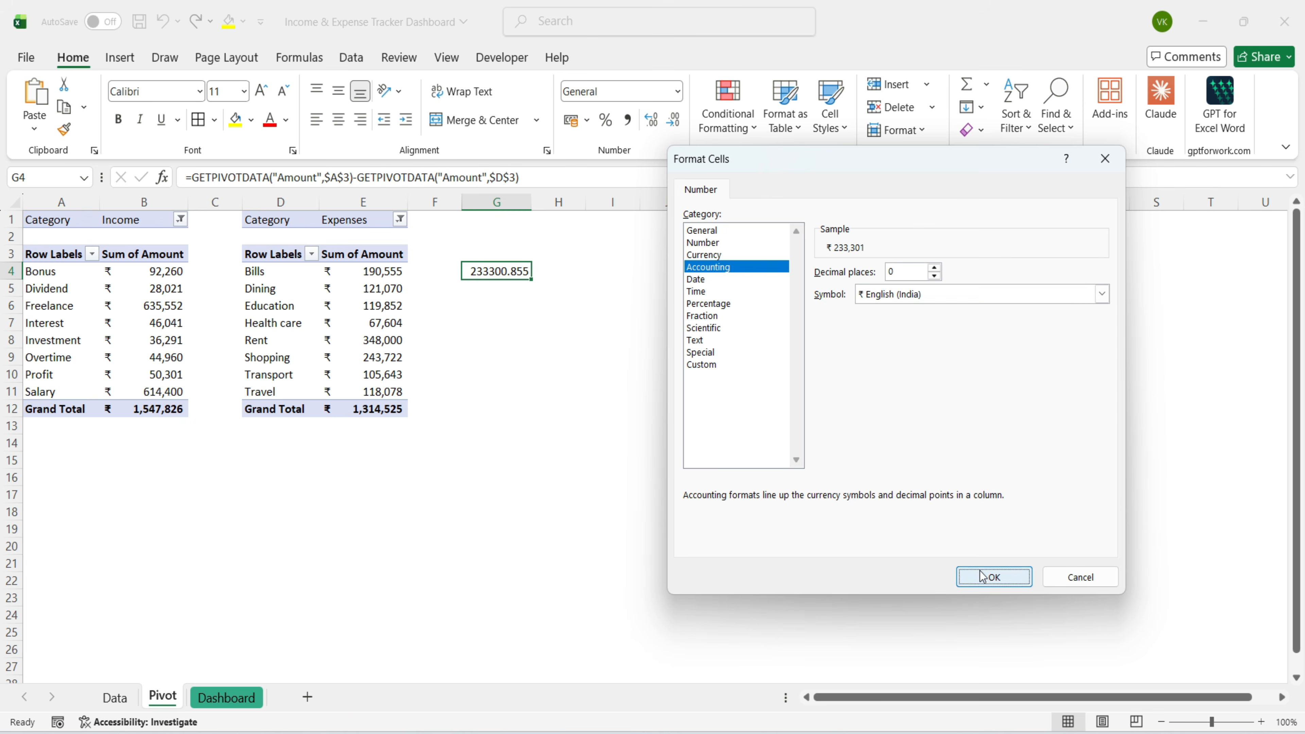
Step: Enter =IF(G4>1,"Profit","Loss") in G3 as the label for the net amount
{"action": "left_click", "coordinate": [491, 260]}
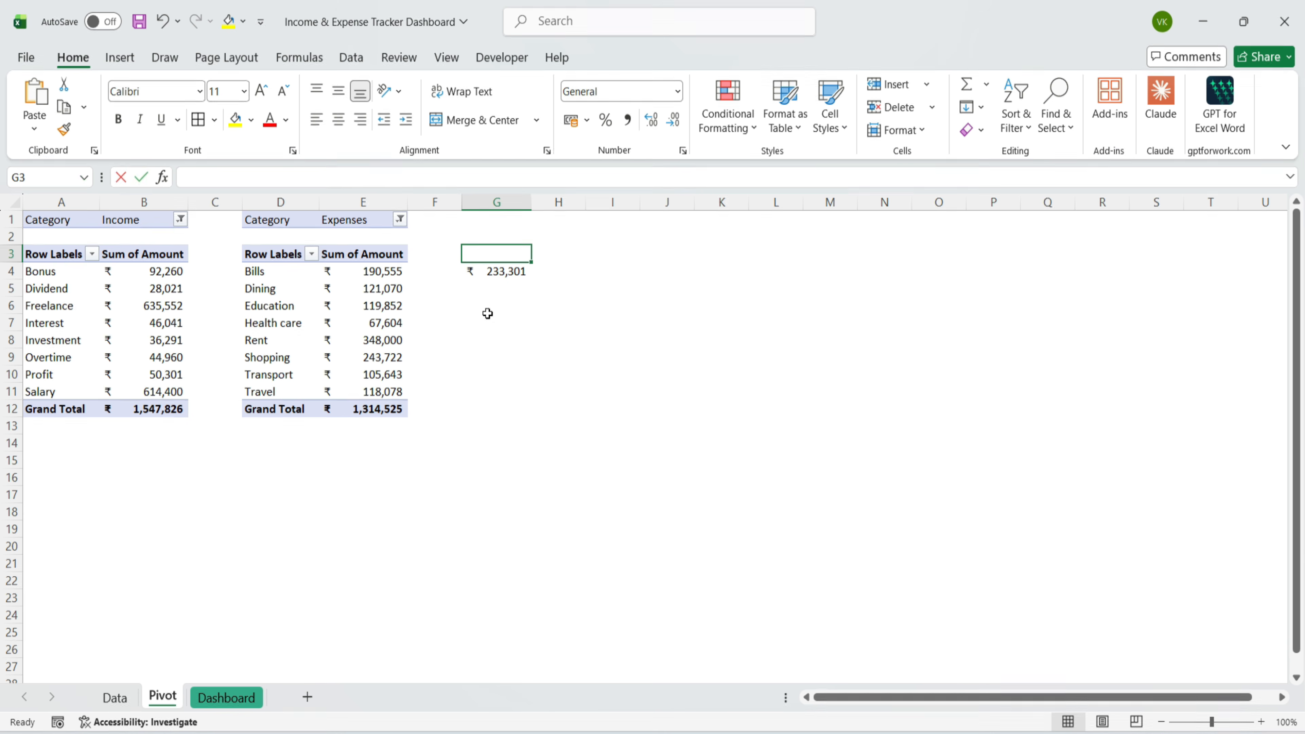
{"action": "type", "text": "=if"}
{"action": "key", "text": "Tab"}
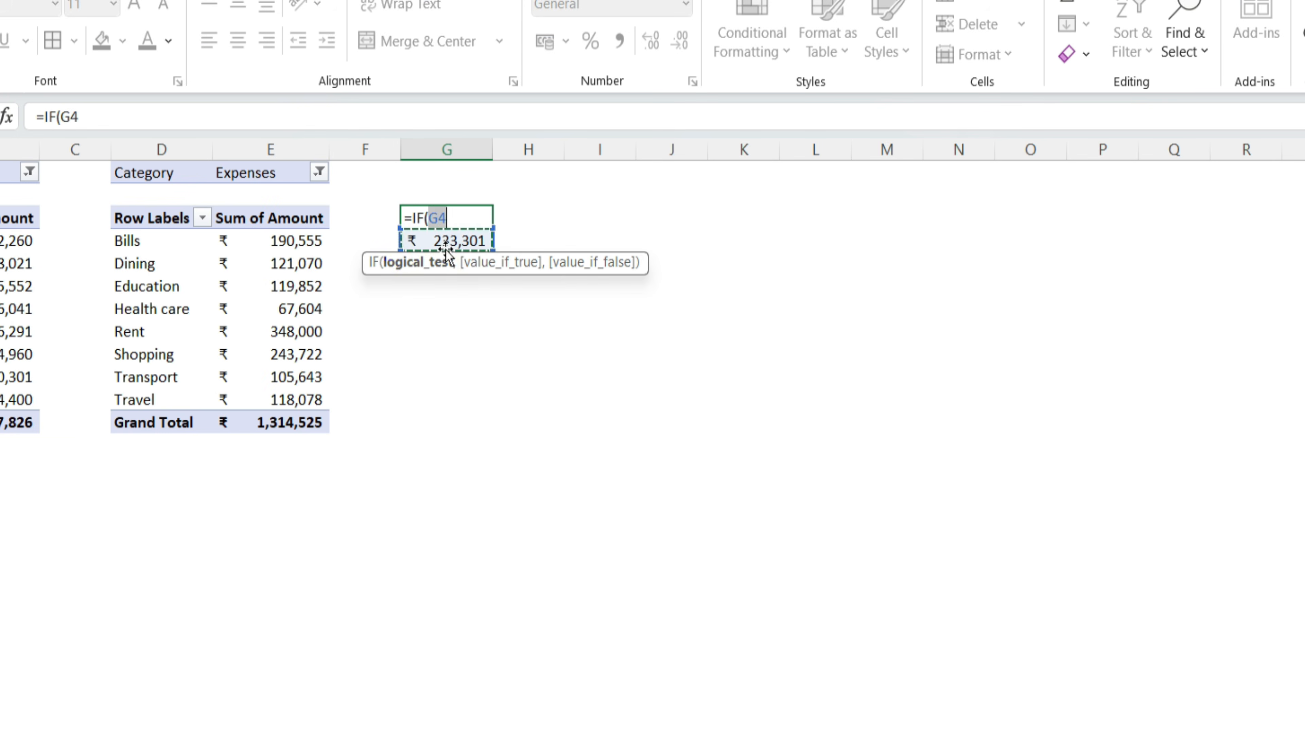
{"action": "type", "text": ">1,\"Profit\",\"Loss\")"}
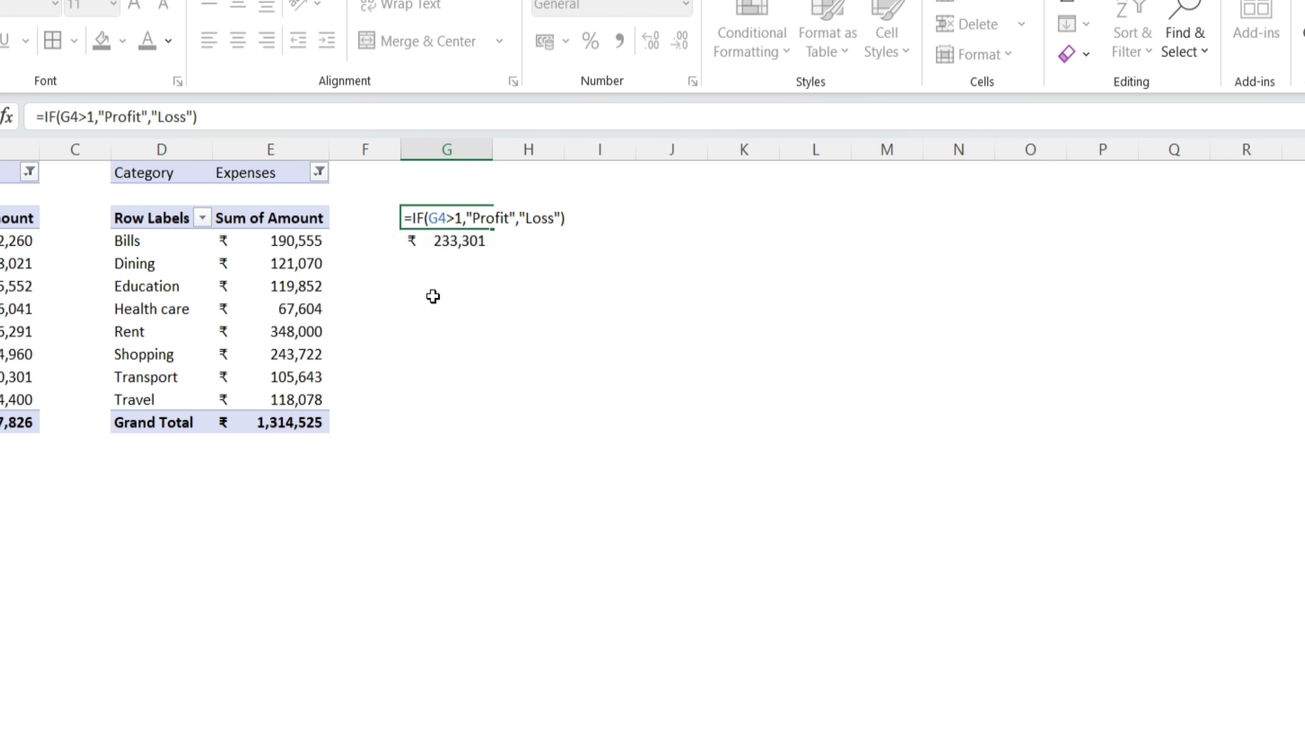
{"action": "key", "text": "Return"}
Step: Enter =IF(G3="PROFIT",100%,"") in H3, beside the profit or loss label
{"action": "key", "text": "Up"}
{"action": "key", "text": "Right"}
{"action": "type", "text": "=if"}
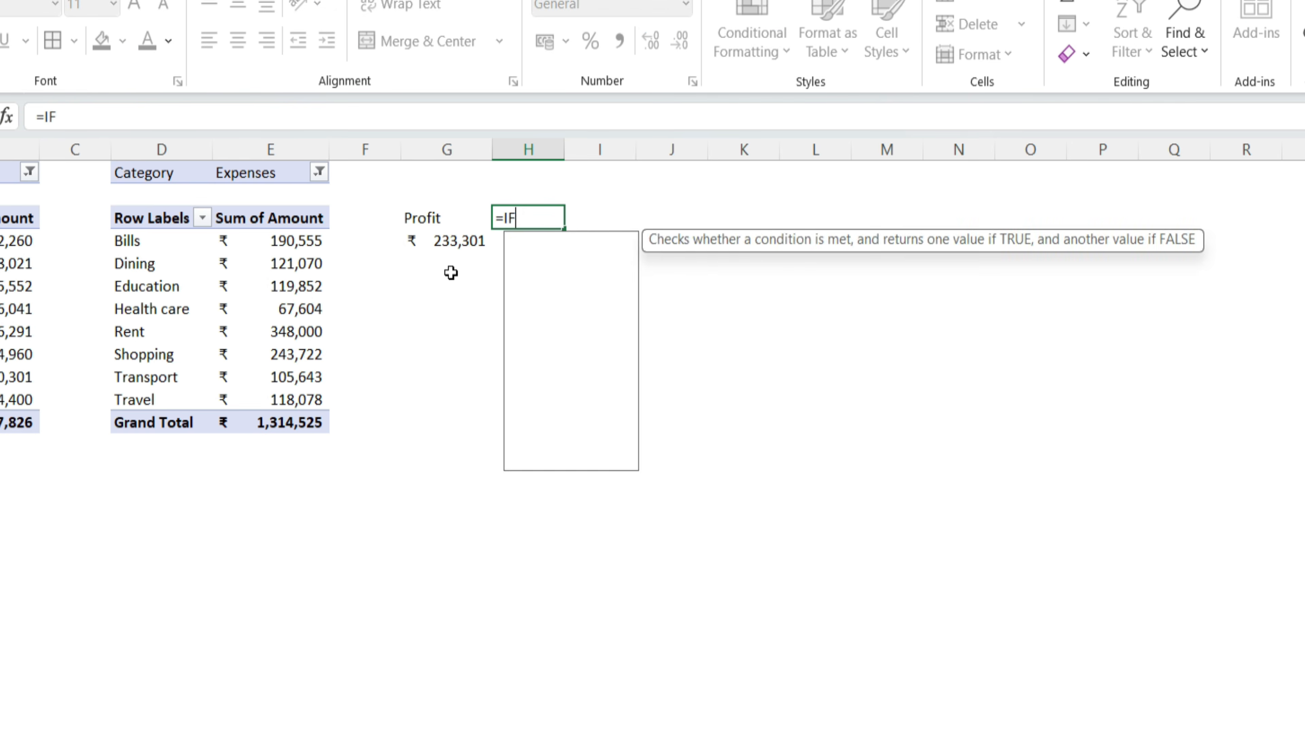
{"action": "key", "text": "Tab"}
{"action": "left_click", "coordinate": [426, 218]}
{"action": "type", "text": "="}
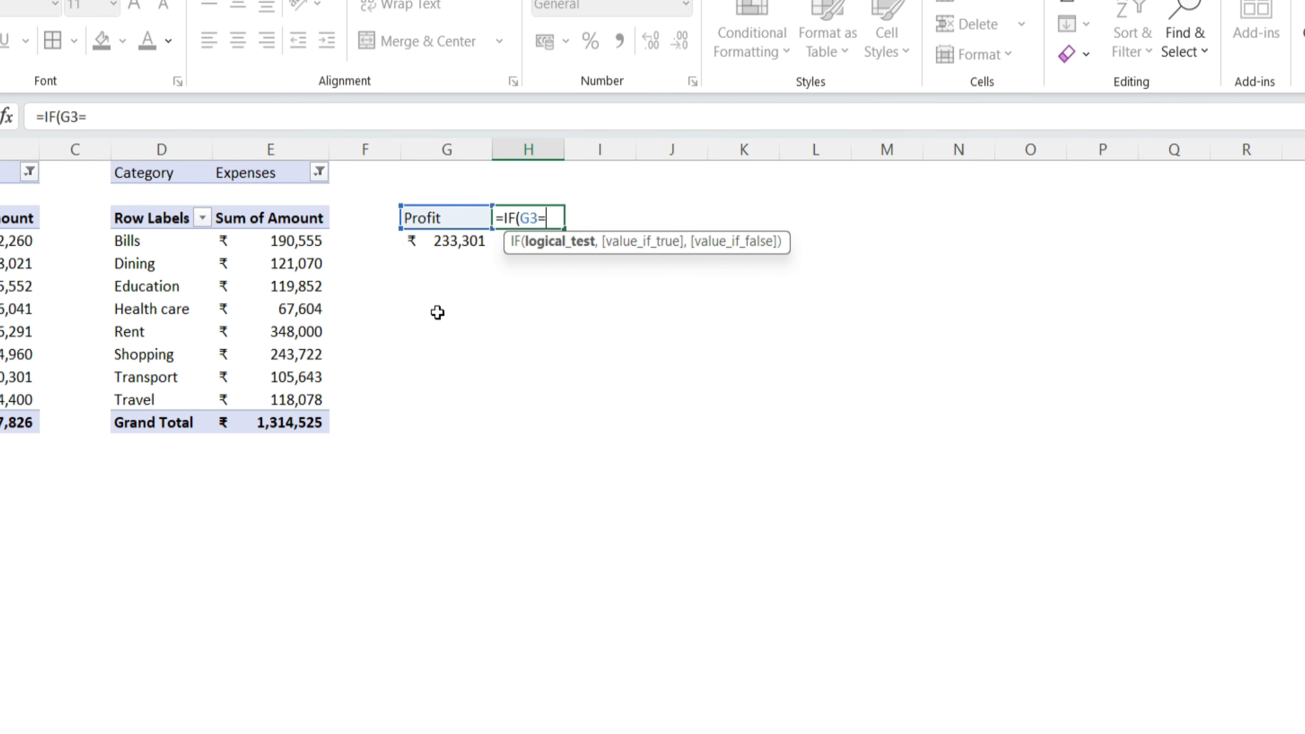
{"action": "type", "text": "\"PROFIT\",100%,"}
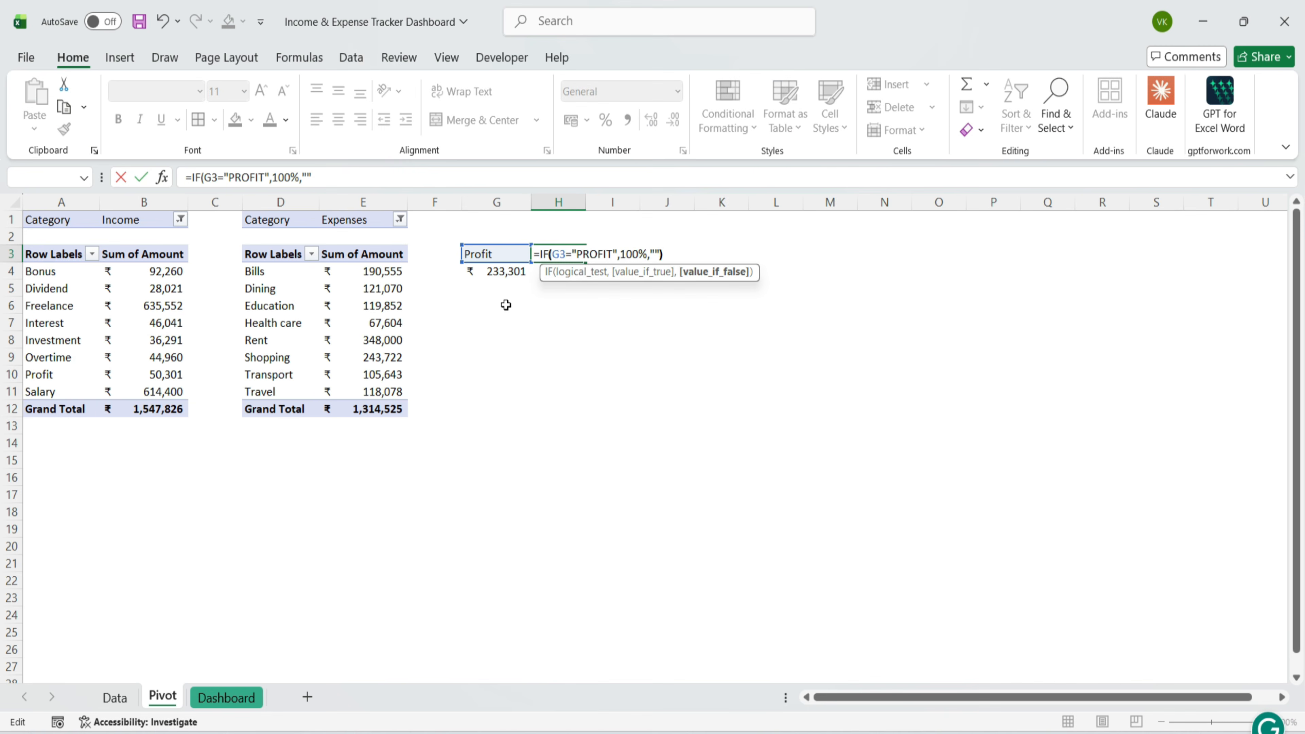
{"action": "key", "text": "ctrl+Return"}
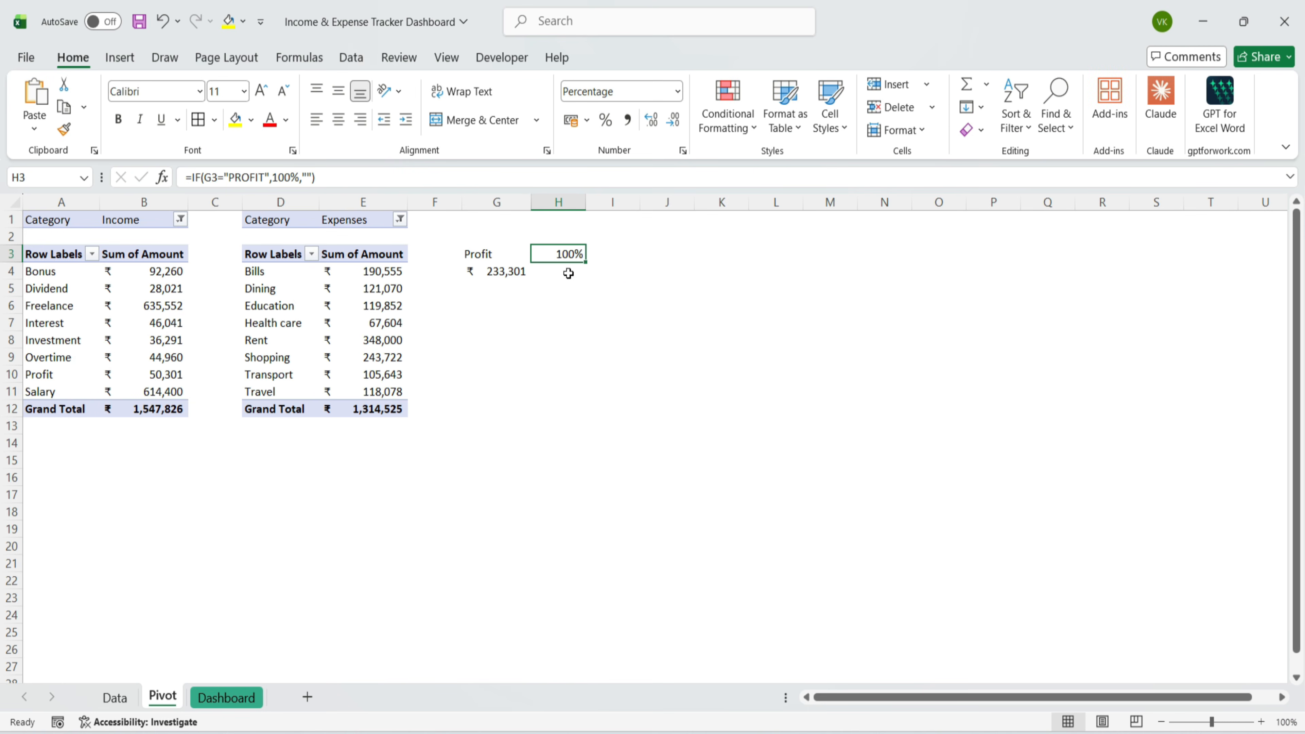
Step: Enter 50% in I3, next to the profit percentage
{"action": "left_click", "coordinate": [599, 253]}
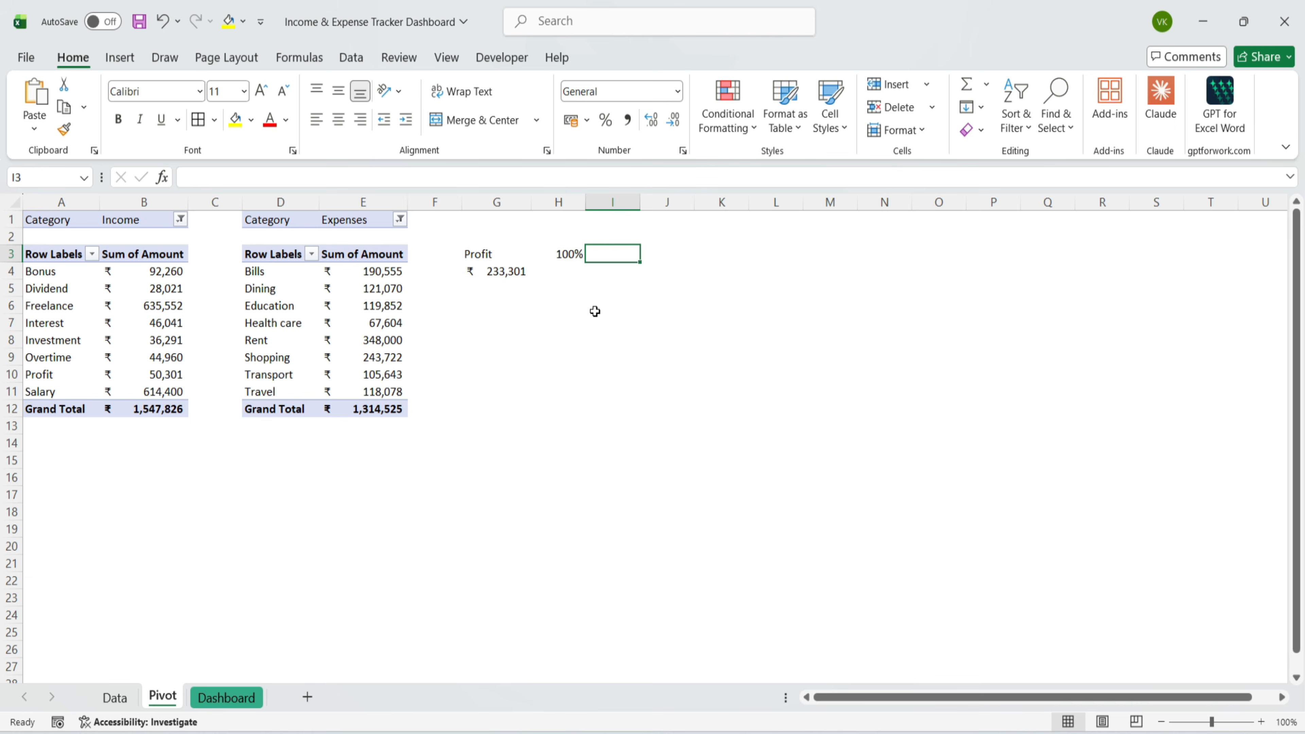
{"action": "type", "text": "50"}
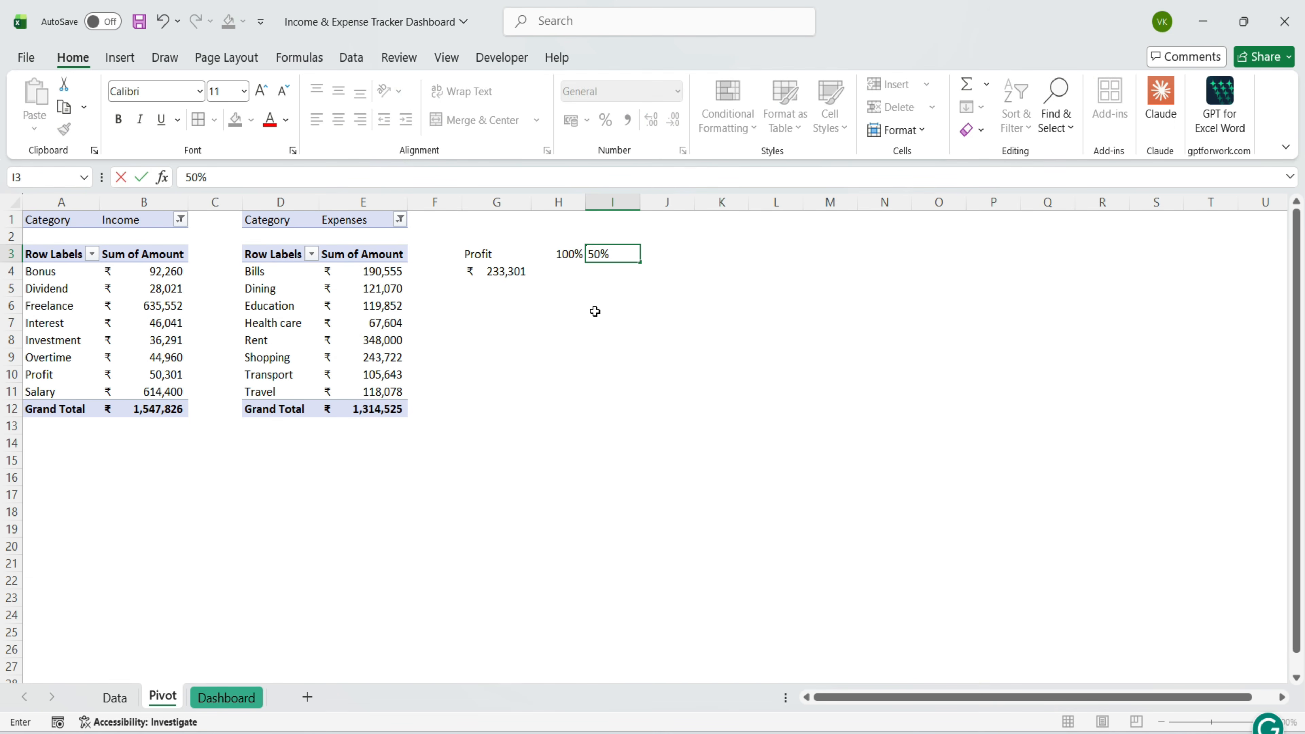
{"action": "key", "text": "Return"}
Step: Insert a Stacked Column chart from H3:I3 using the layout that stacks both values as separate series in one column
{"action": "left_click_drag", "start_coordinate": [570, 254], "coordinate": [611, 249]}
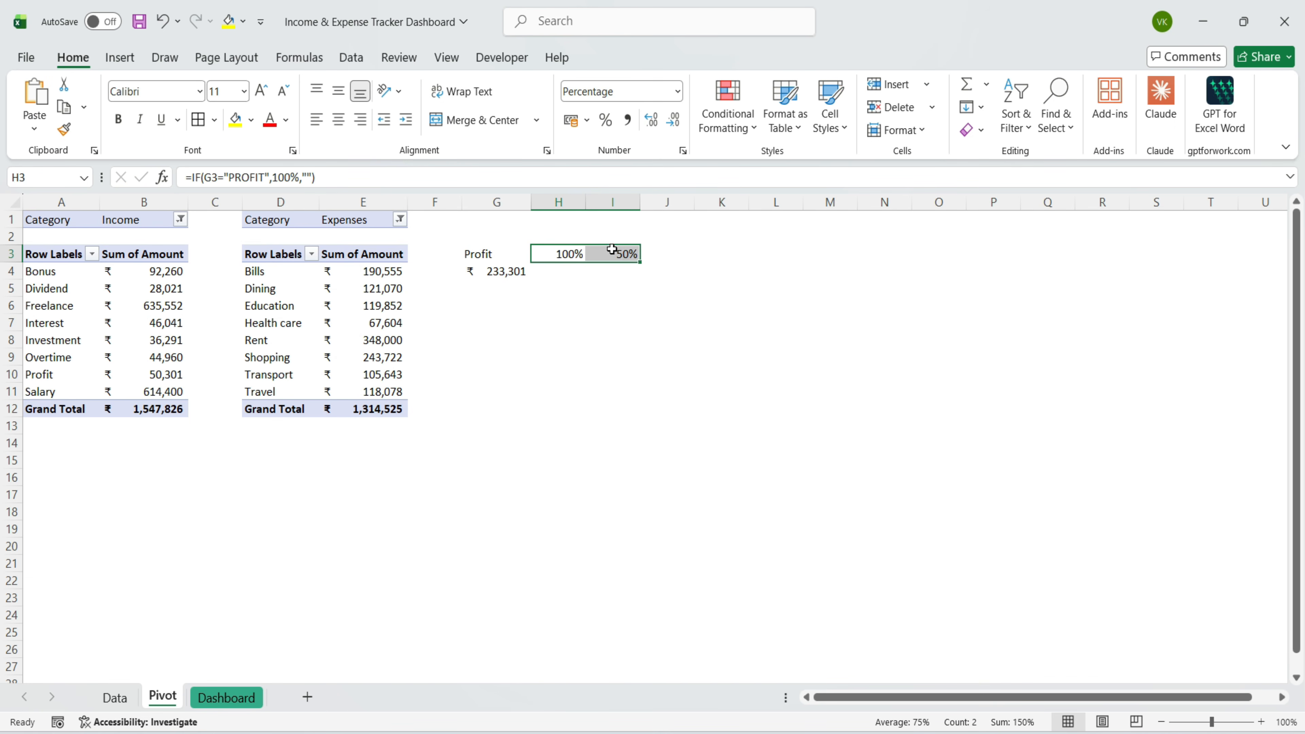
{"action": "left_click", "coordinate": [120, 57]}
{"action": "left_click", "coordinate": [466, 114]}
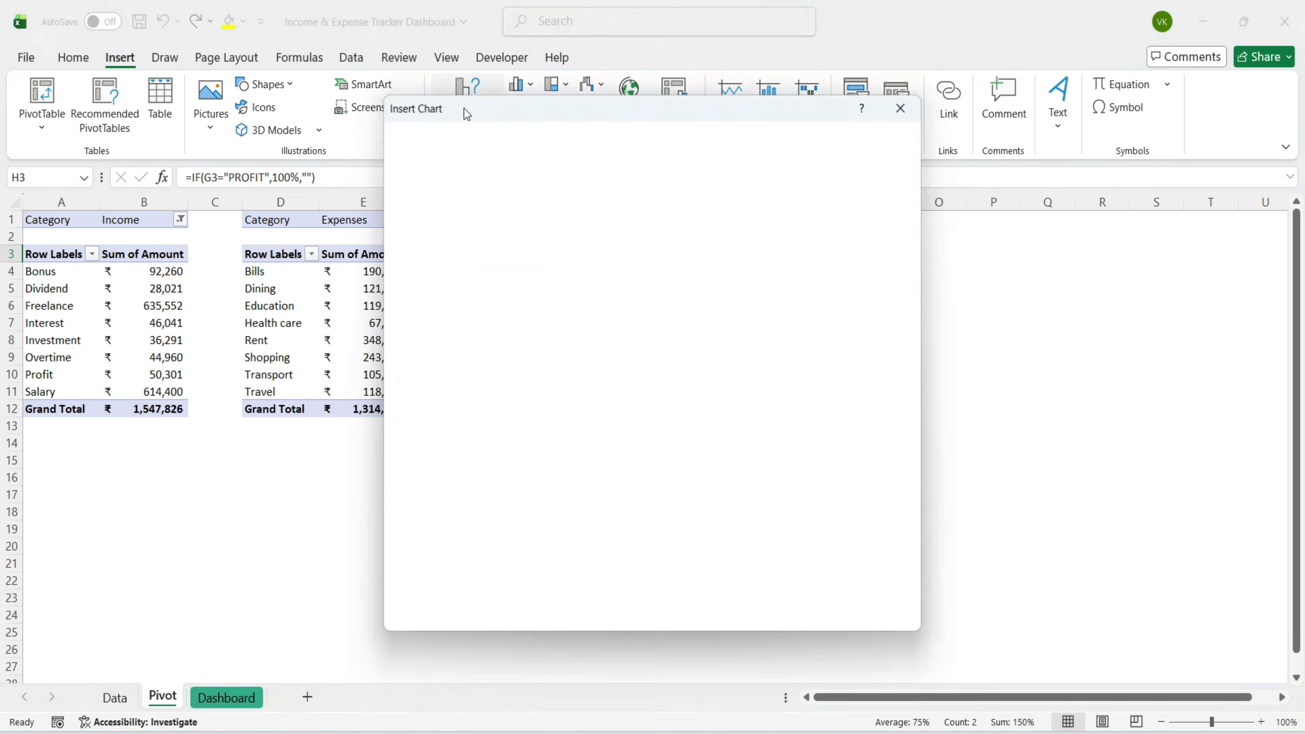
{"action": "left_click", "coordinate": [508, 140]}
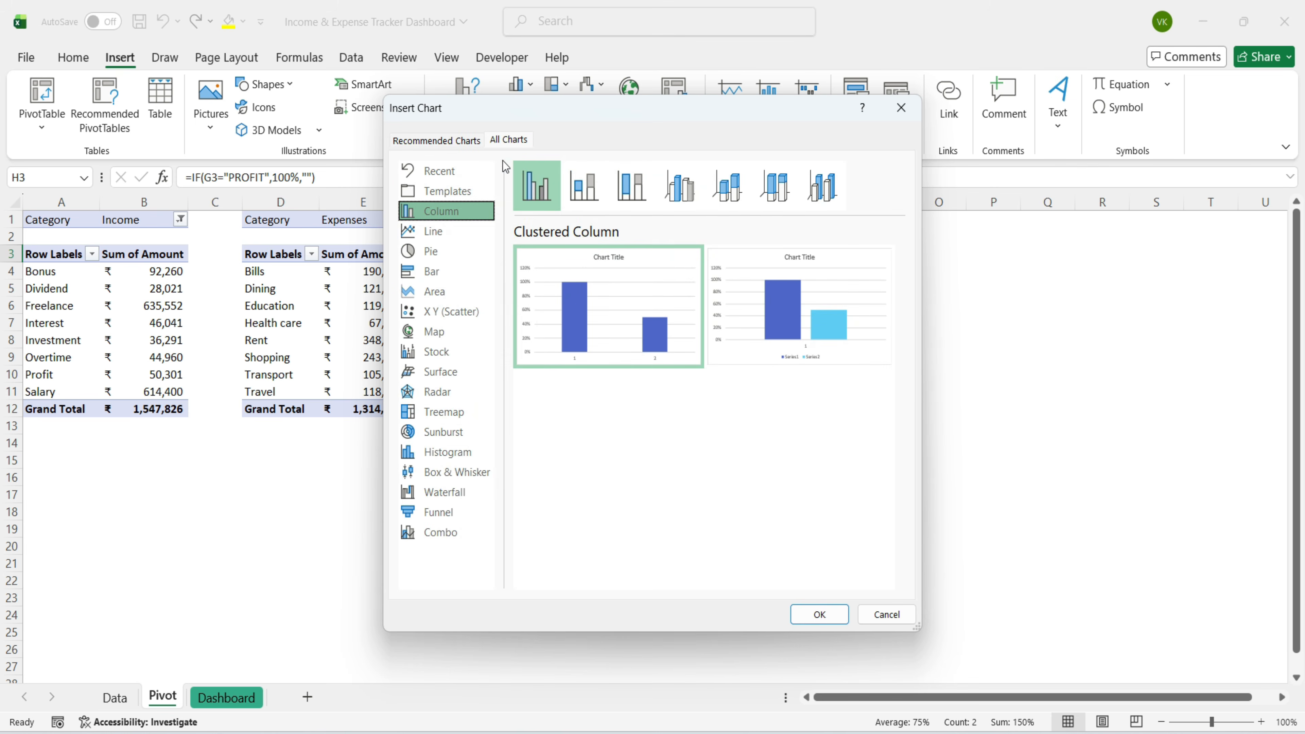
{"action": "left_click", "coordinate": [592, 197]}
{"action": "left_click", "coordinate": [783, 360]}
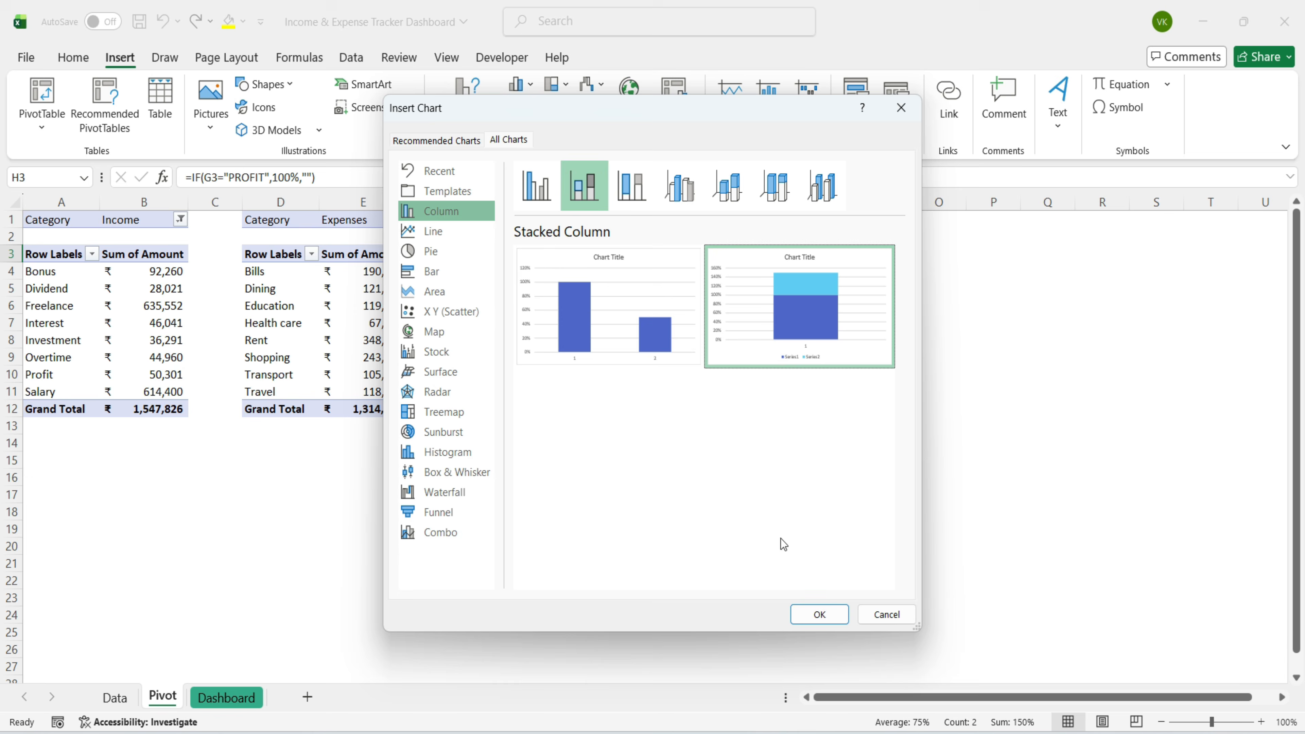
{"action": "left_click", "coordinate": [820, 614]}
Step: Fill the chart's lower series with green and the upper series with light red
{"action": "left_click", "coordinate": [642, 362]}
{"action": "left_click", "coordinate": [686, 57]}
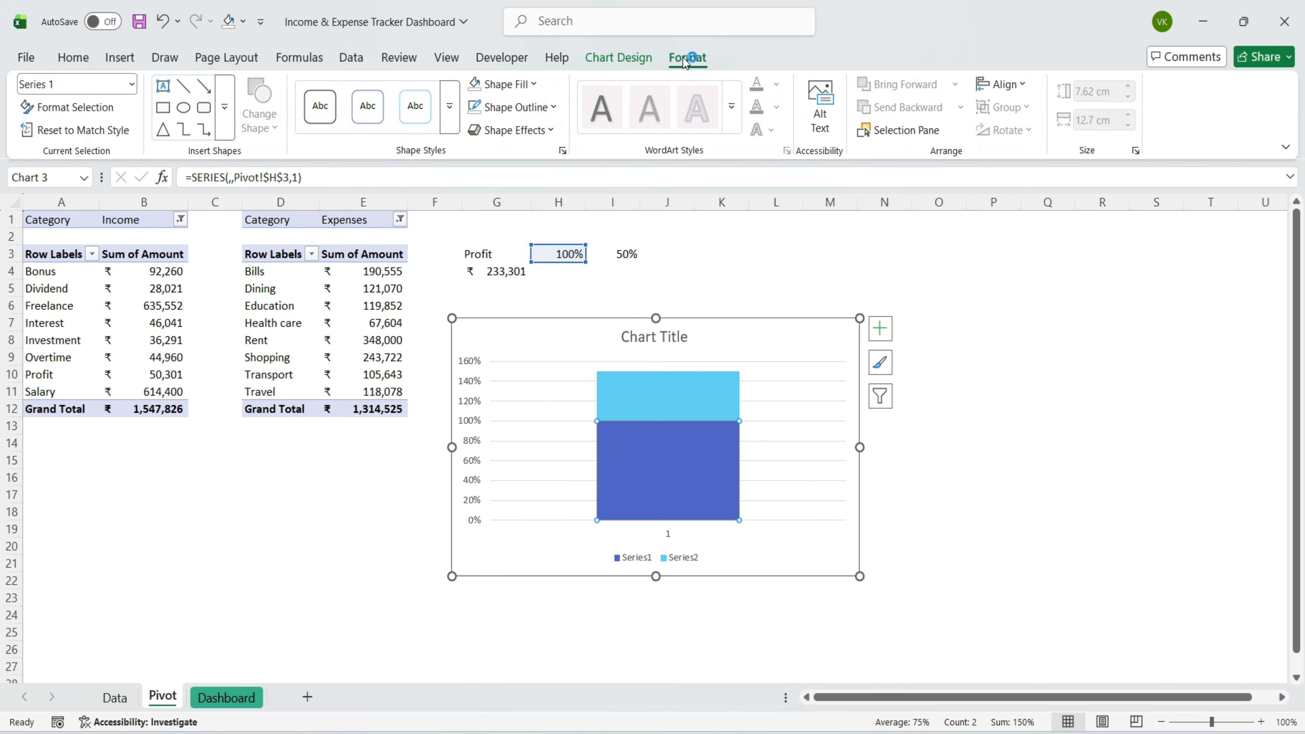
{"action": "left_click", "coordinate": [534, 84]}
{"action": "left_click", "coordinate": [639, 199]}
{"action": "left_click", "coordinate": [673, 407]}
{"action": "left_click", "coordinate": [534, 85]}
{"action": "left_click", "coordinate": [685, 257]}
Step: Remove the chart's title, gridlines, horizontal axis and legend
{"action": "left_click", "coordinate": [668, 345]}
{"action": "key", "text": "Delete"}
{"action": "left_click", "coordinate": [668, 533]}
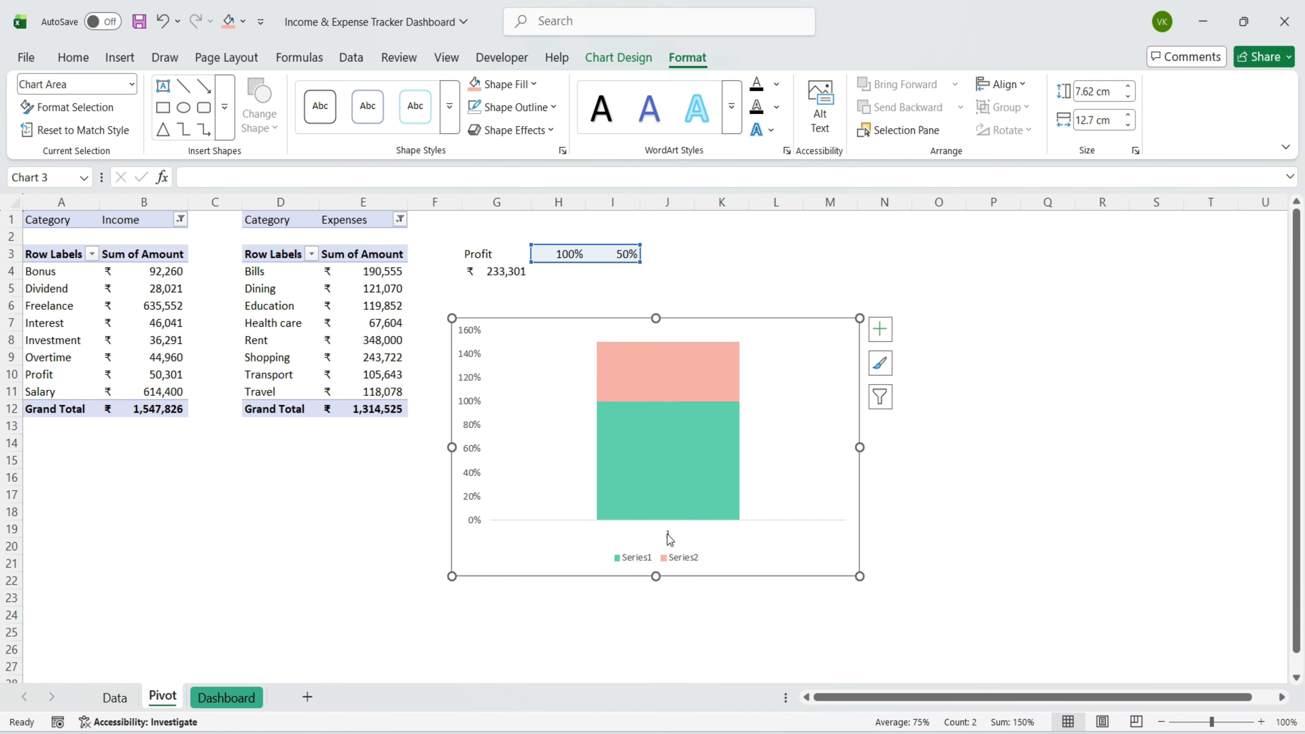
{"action": "key", "text": "Delete"}
{"action": "left_click", "coordinate": [679, 560]}
{"action": "key", "text": "Delete"}
Step: Set the maximum bound of the chart's vertical axis to 1.0
{"action": "left_click", "coordinate": [474, 366]}
{"action": "double_click", "coordinate": [473, 366]}
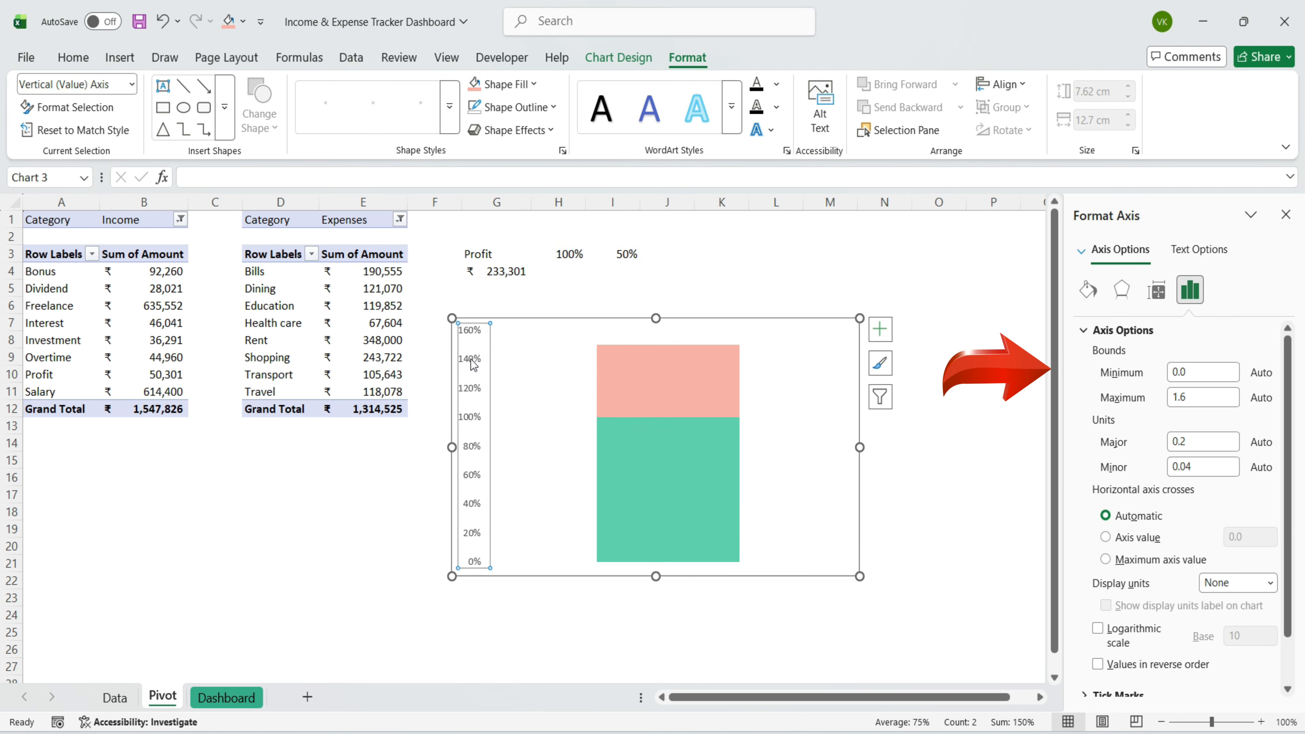
{"action": "left_click", "coordinate": [1192, 397]}
{"action": "key", "text": "BackSpace"}
{"action": "type", "text": "0"}
Step: Delete the chart's vertical axis and reduce the series gap width to its minimum so the column fills the chart
{"action": "left_click", "coordinate": [461, 462]}
{"action": "key", "text": "Delete"}
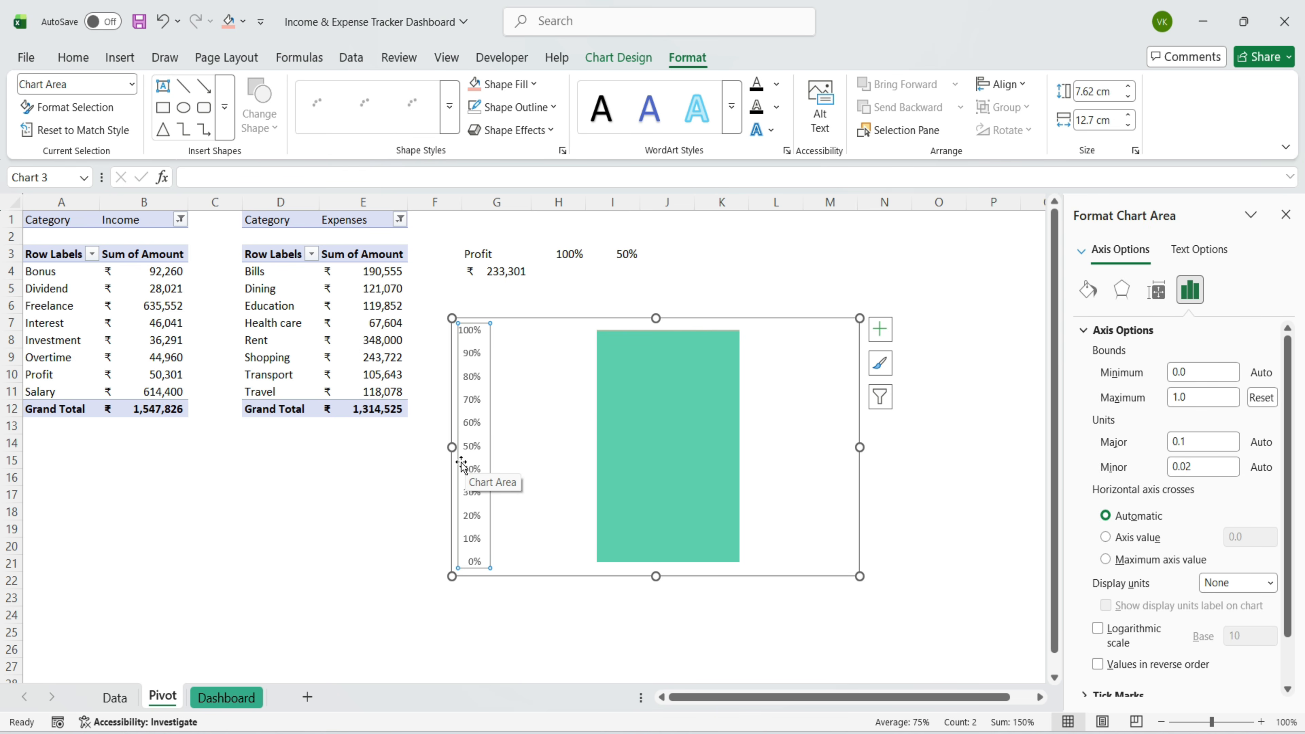
{"action": "left_click", "coordinate": [674, 465]}
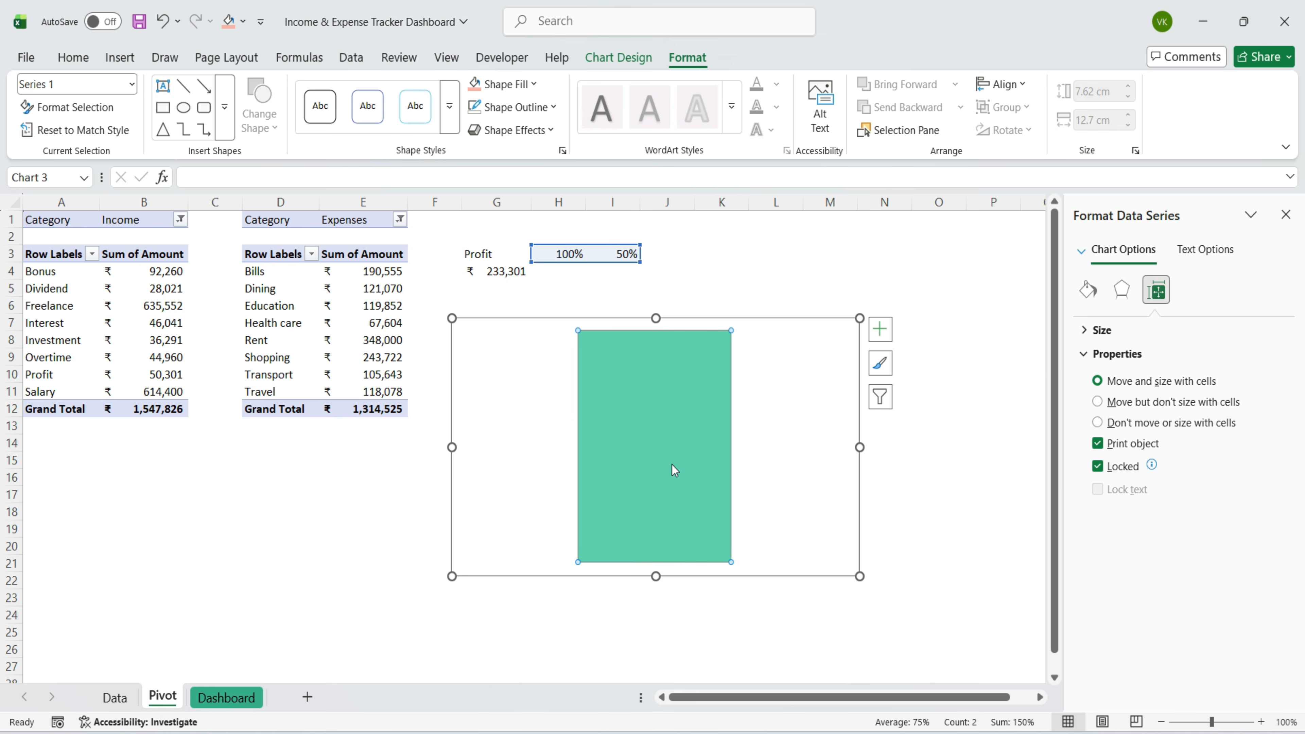
{"action": "left_click_drag", "start_coordinate": [1176, 445], "coordinate": [1167, 445]}
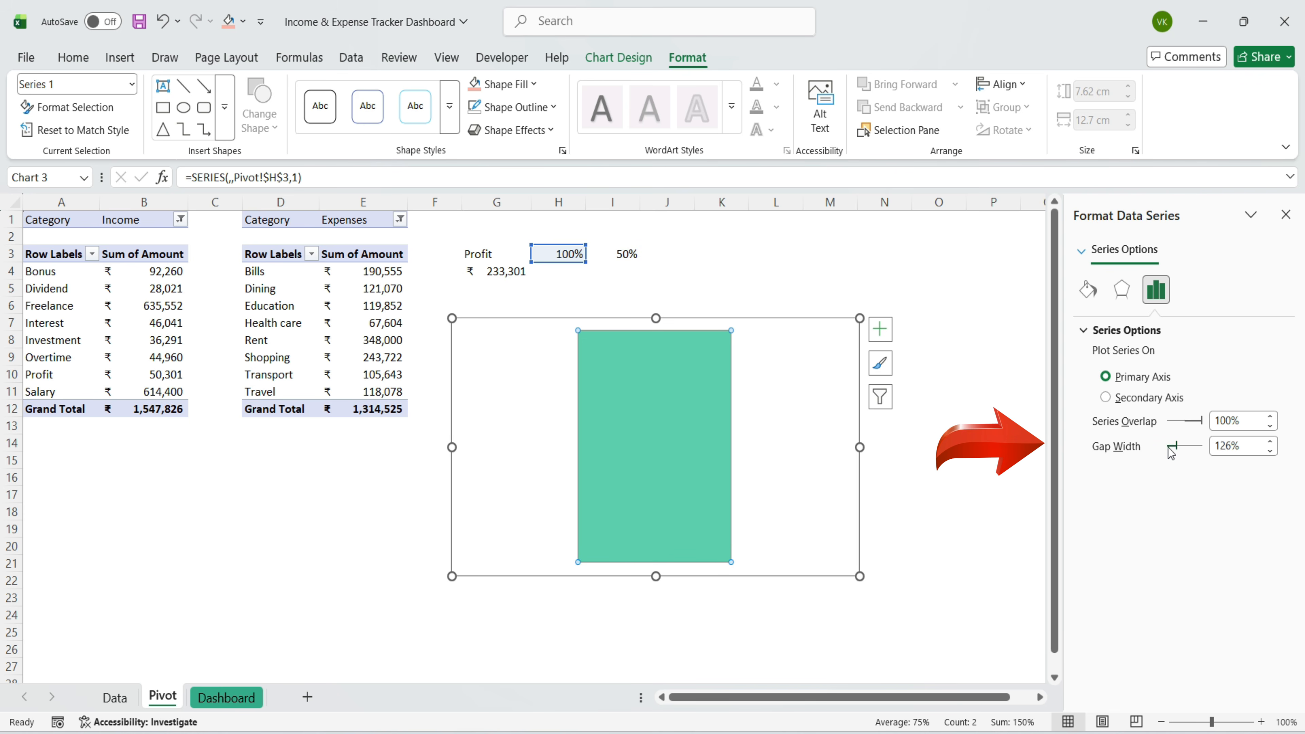
Step: Replace the content of I3 with =IF(G3="LOSS",100%,"") by reusing the formula from H3
{"action": "left_click", "coordinate": [563, 255]}
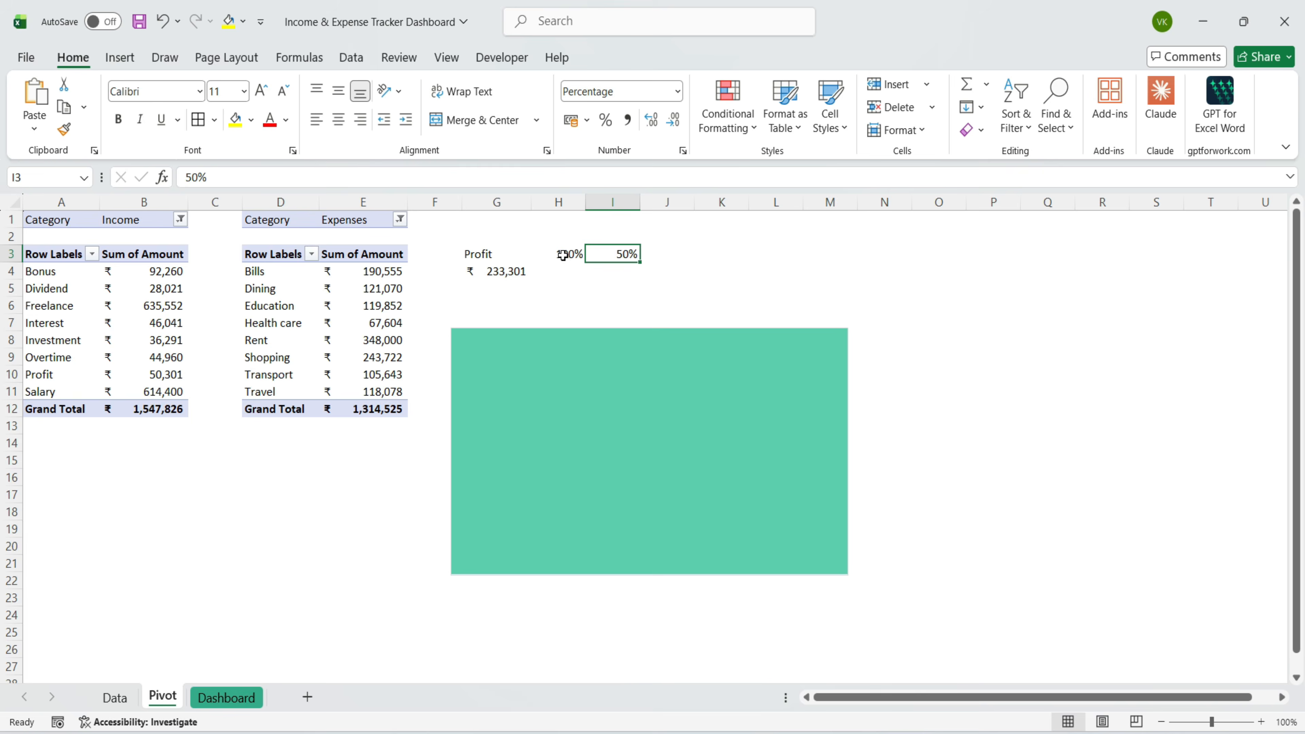
{"action": "left_click", "coordinate": [345, 178]}
{"action": "left_click_drag", "start_coordinate": [130, 129], "coordinate": [42, 129]}
{"action": "key", "text": "ctrl+c"}
{"action": "key", "text": "Tab"}
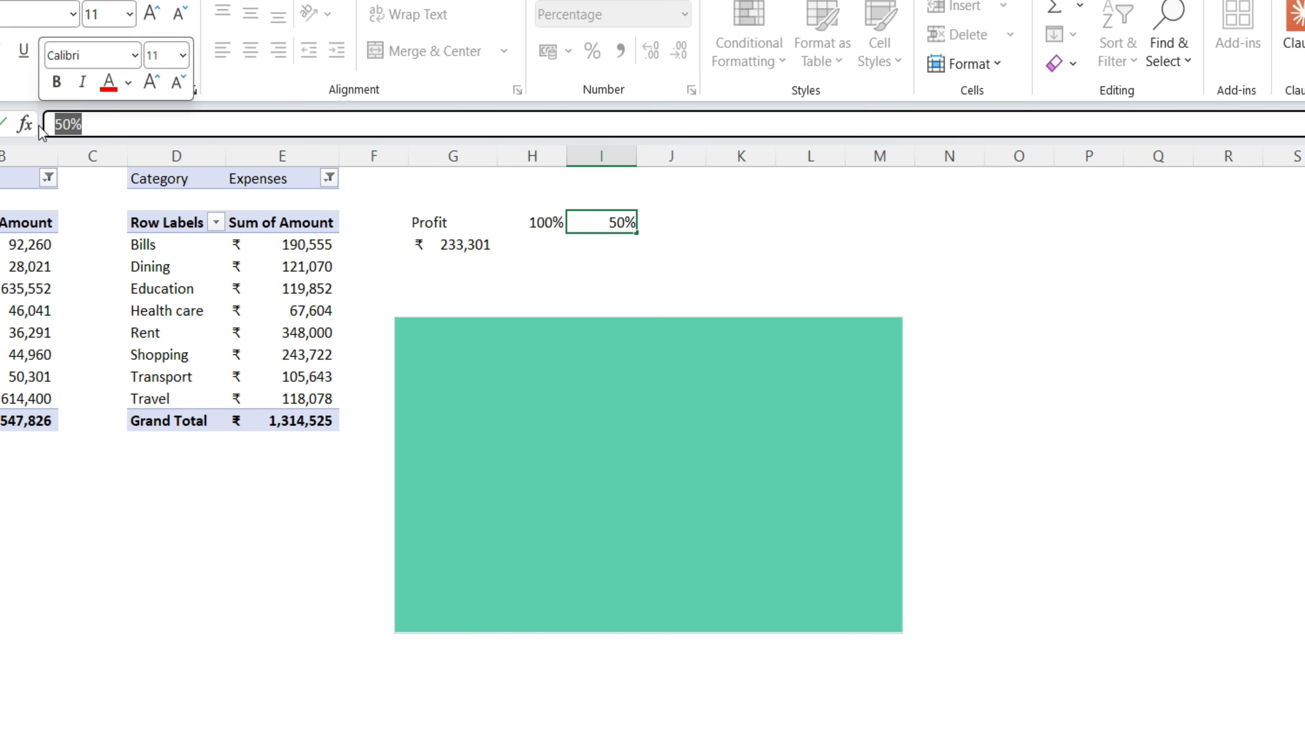
{"action": "key", "text": "ctrl+v"}
{"action": "left_click", "coordinate": [157, 126]}
{"action": "key", "text": "BackSpace"}
{"action": "key", "text": "BackSpace"}
{"action": "key", "text": "BackSpace"}
{"action": "key", "text": "BackSpace"}
{"action": "key", "text": "BackSpace"}
{"action": "key", "text": "BackSpace"}
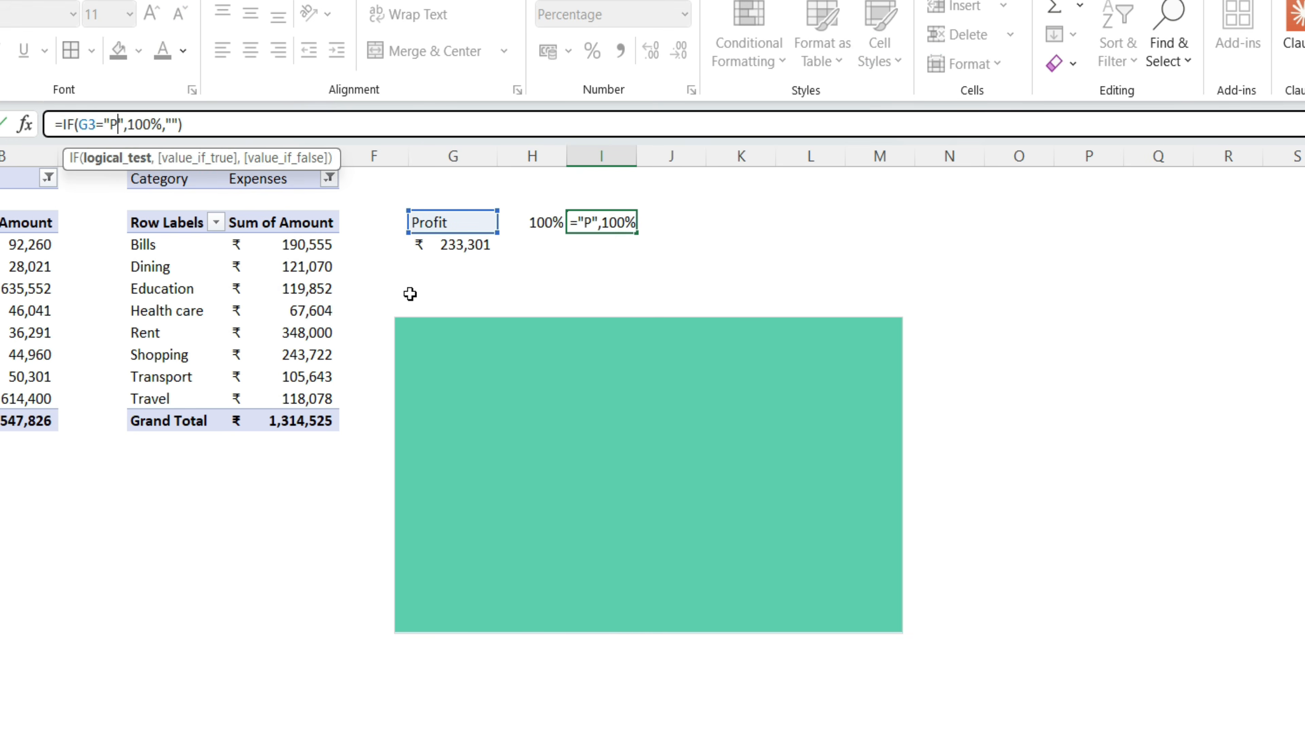
{"action": "type", "text": "LOSS"}
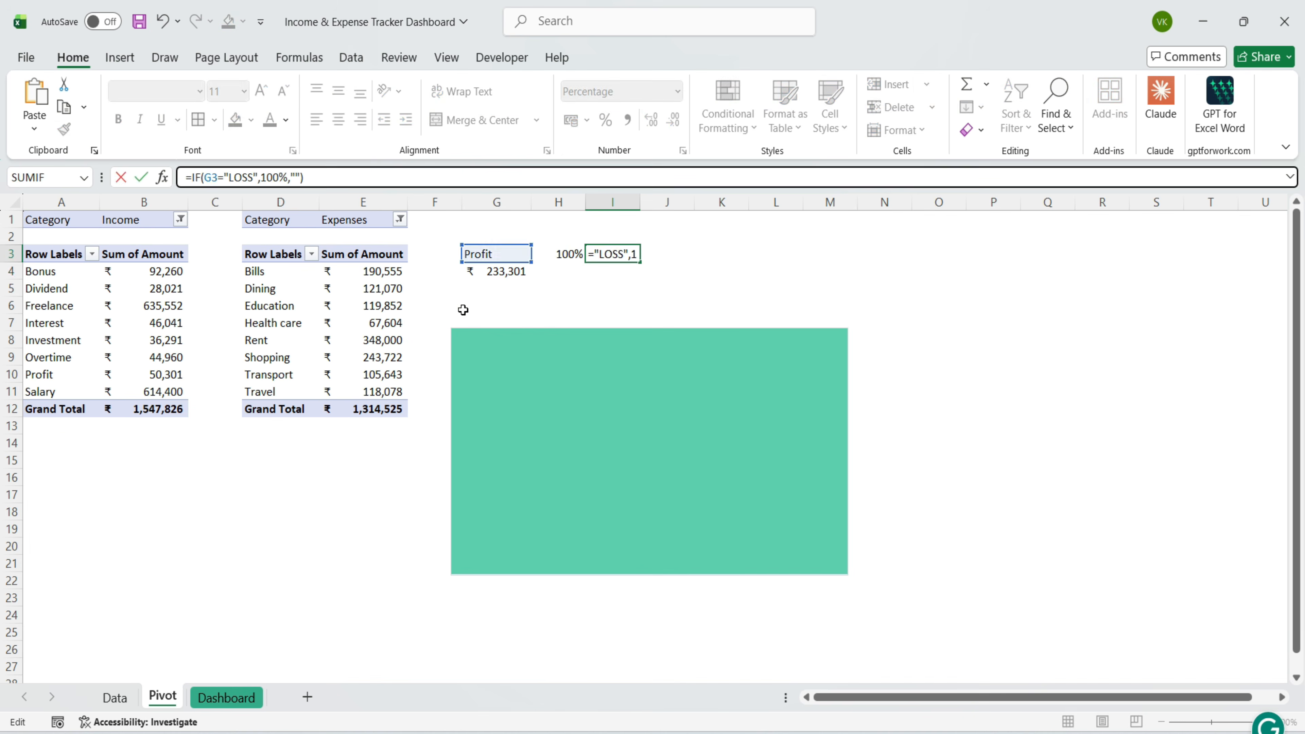
{"action": "key", "text": "Return"}
Step: Apply thin outline and inside borders to G3:I3
{"action": "left_click_drag", "start_coordinate": [497, 254], "coordinate": [609, 254]}
{"action": "left_click", "coordinate": [214, 120]}
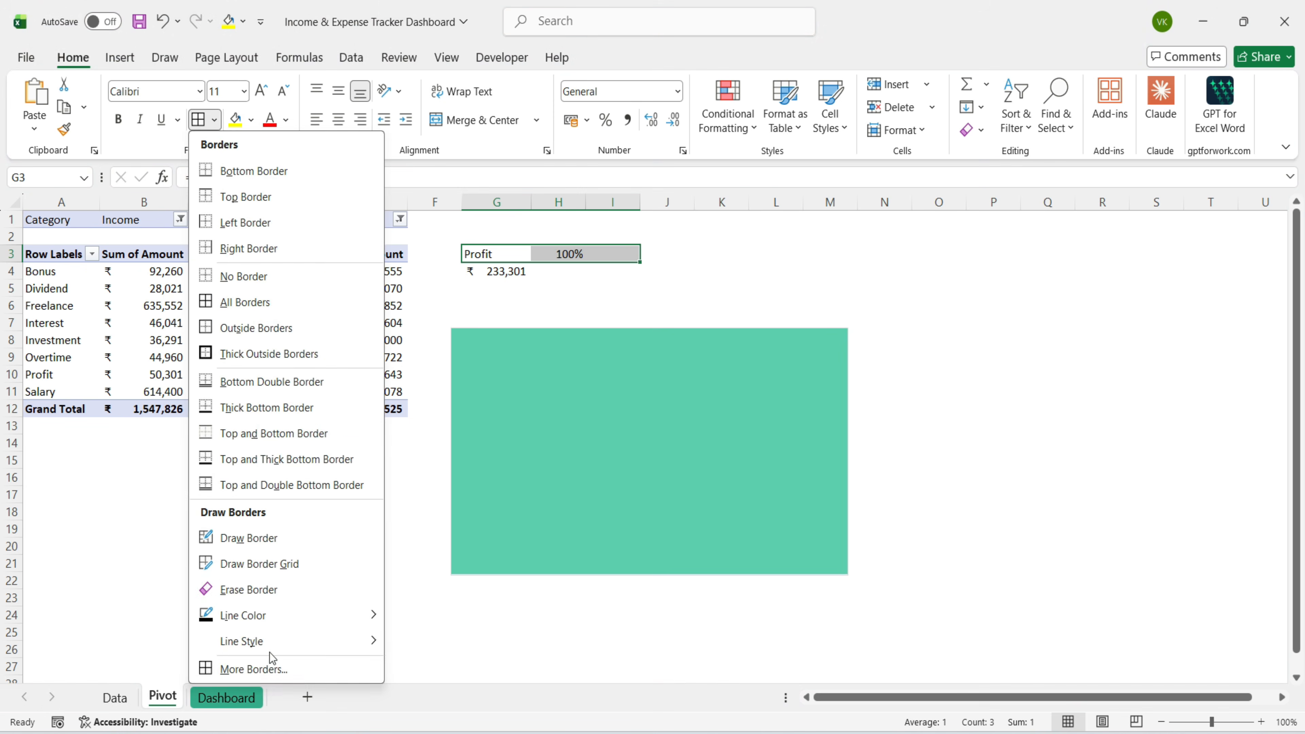
{"action": "left_click", "coordinate": [254, 668]}
{"action": "left_click", "coordinate": [720, 267]}
{"action": "left_click", "coordinate": [926, 257]}
{"action": "left_click", "coordinate": [995, 261]}
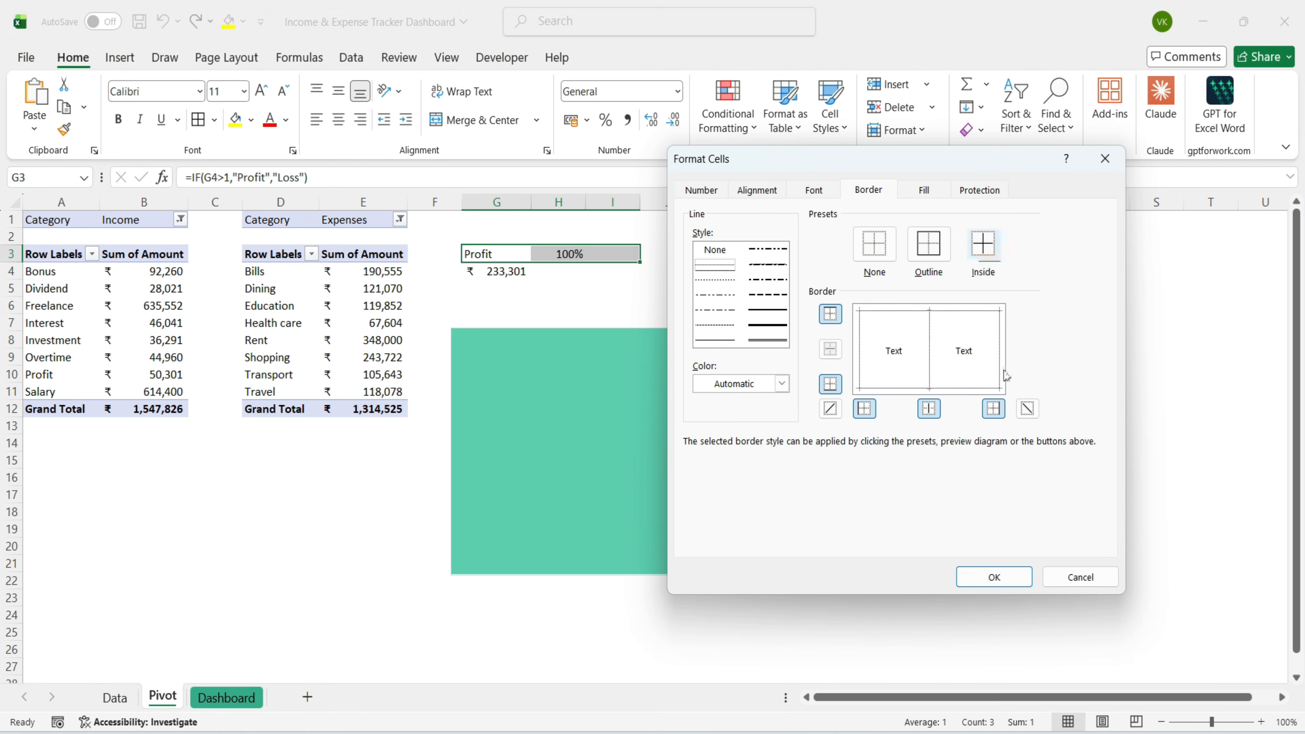
{"action": "left_click", "coordinate": [994, 577]}
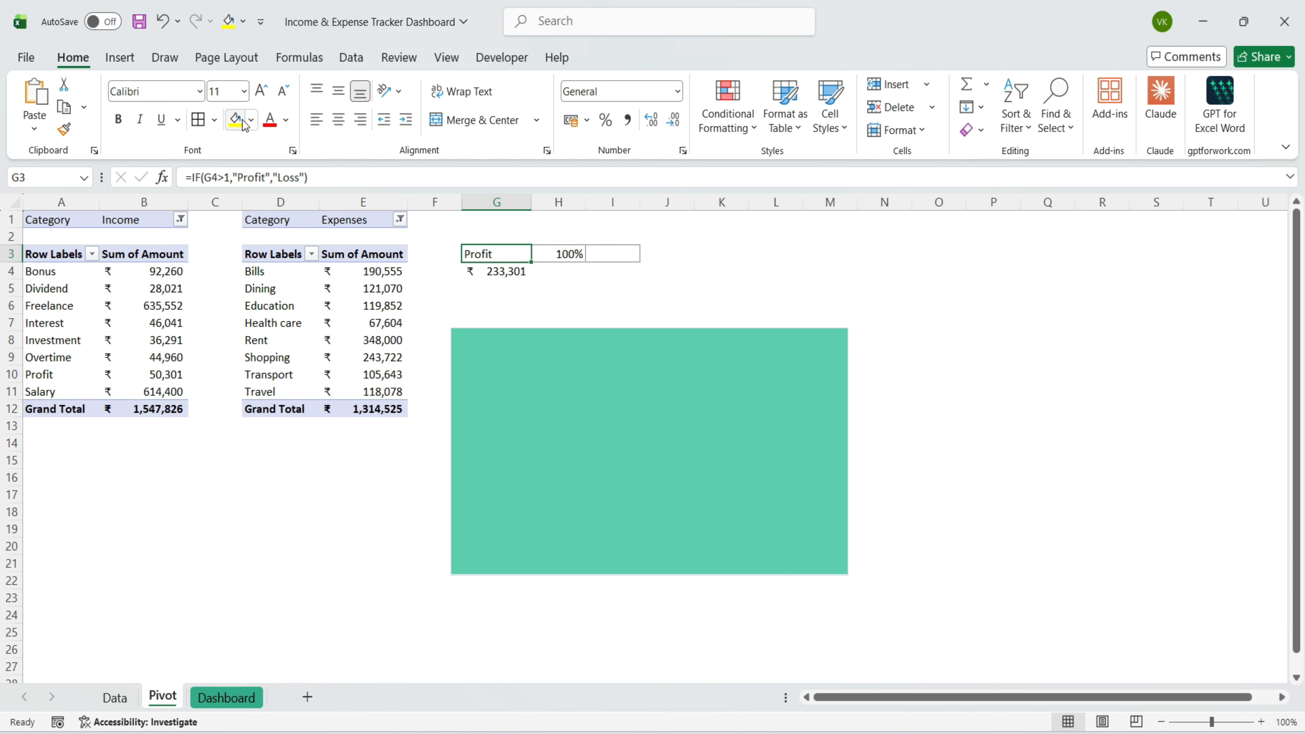
Step: Fill G3 with yellow and apply a thin outline border to G4
{"action": "left_click", "coordinate": [487, 275]}
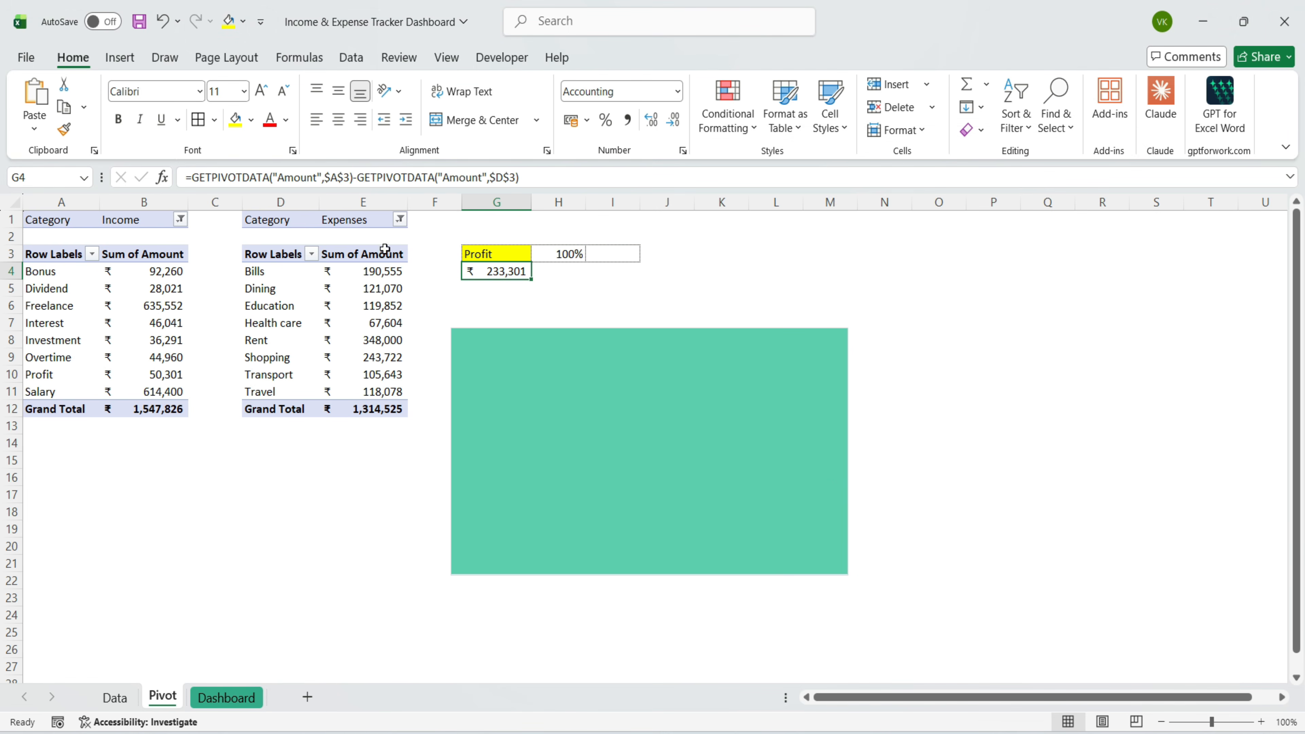
{"action": "left_click", "coordinate": [216, 122]}
{"action": "left_click", "coordinate": [247, 681]}
{"action": "left_click", "coordinate": [928, 249]}
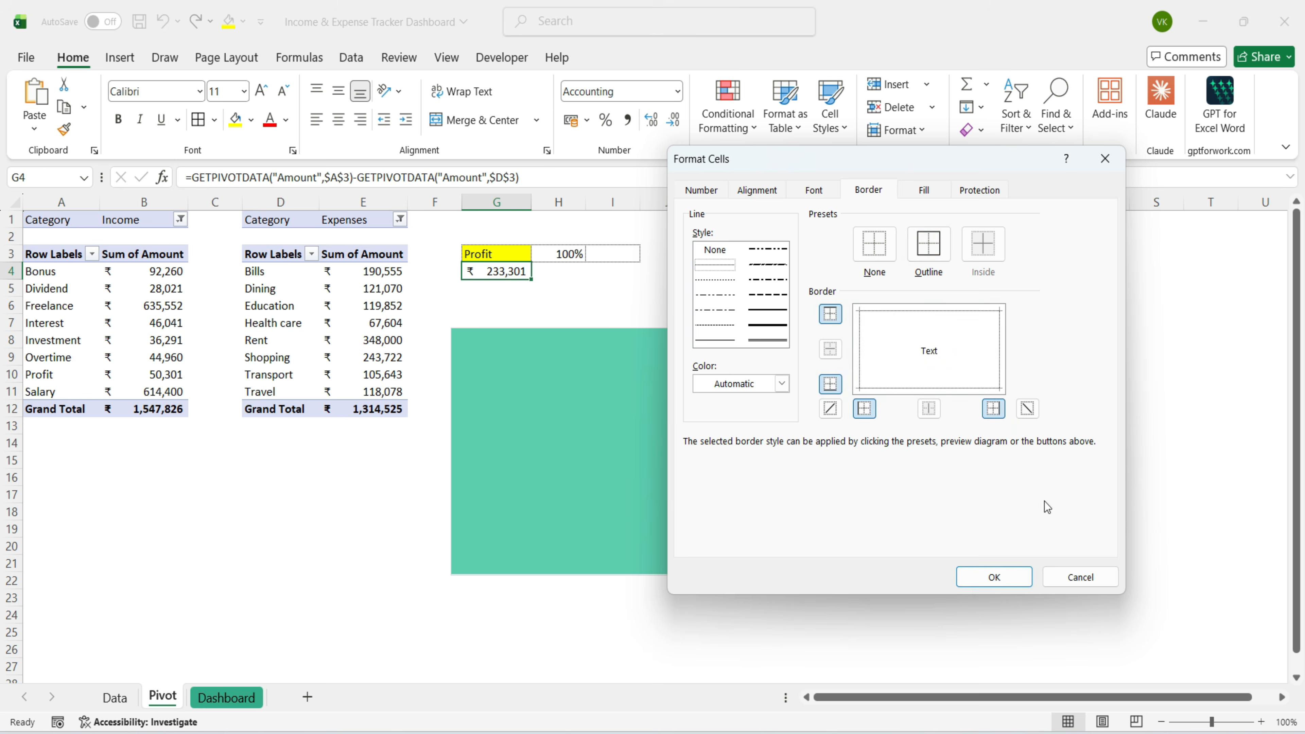
{"action": "left_click", "coordinate": [994, 578]}
Step: Move the profit/loss chart from the Pivot sheet to the Dashboard sheet and fit it into column B above the Month slicer
{"action": "left_click", "coordinate": [721, 254]}
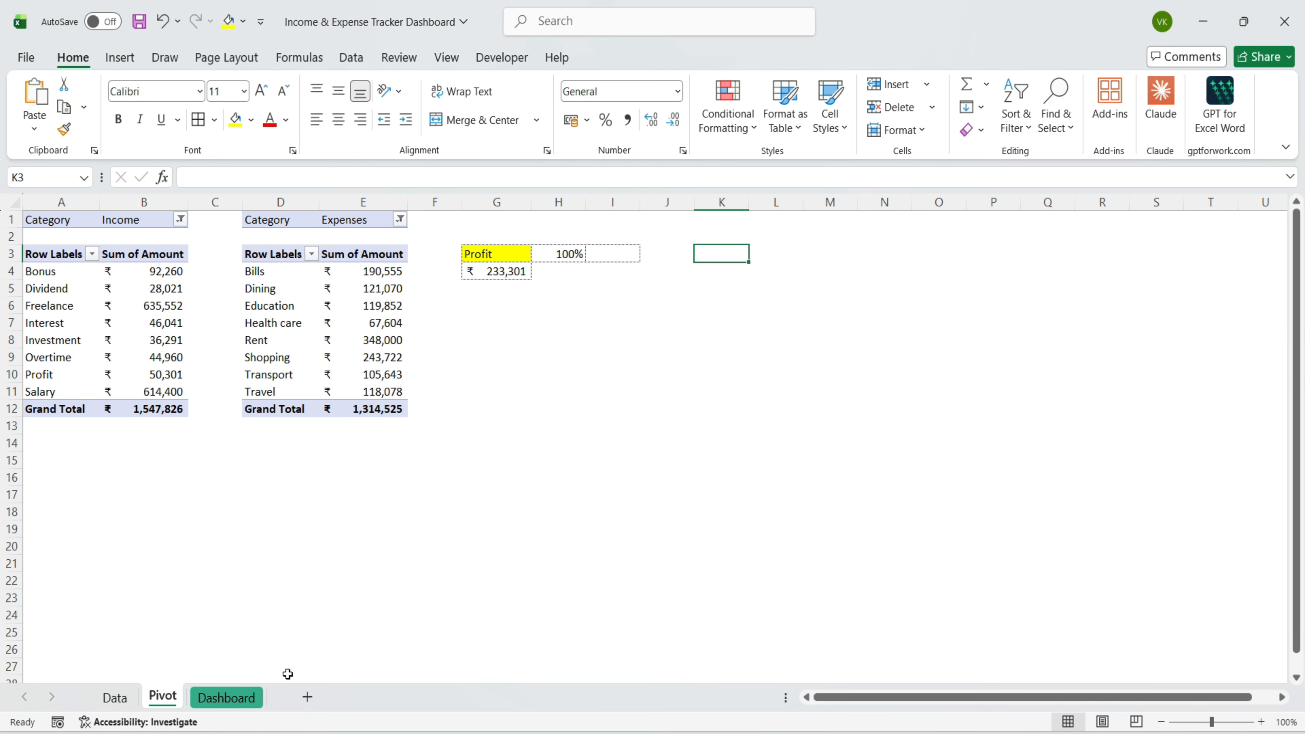
{"action": "left_click", "coordinate": [208, 698]}
{"action": "left_click_drag", "start_coordinate": [1212, 287], "coordinate": [48, 230]}
{"action": "left_click_drag", "start_coordinate": [202, 438], "coordinate": [202, 356]}
{"action": "left_click_drag", "start_coordinate": [381, 286], "coordinate": [81, 252]}
{"action": "left_click_drag", "start_coordinate": [61, 222], "coordinate": [63, 218]}
{"action": "left_click", "coordinate": [683, 60]}
{"action": "left_click_drag", "start_coordinate": [54, 350], "coordinate": [69, 257]}
{"action": "key", "text": "Escape"}
Step: Draw a text box about 2.35 cm wide and 0.71 cm high on the income banner, with no fill and no outline
{"action": "left_click", "coordinate": [116, 64]}
{"action": "left_click", "coordinate": [263, 84]}
{"action": "left_click", "coordinate": [240, 135]}
{"action": "left_click_drag", "start_coordinate": [103, 234], "coordinate": [172, 257]}
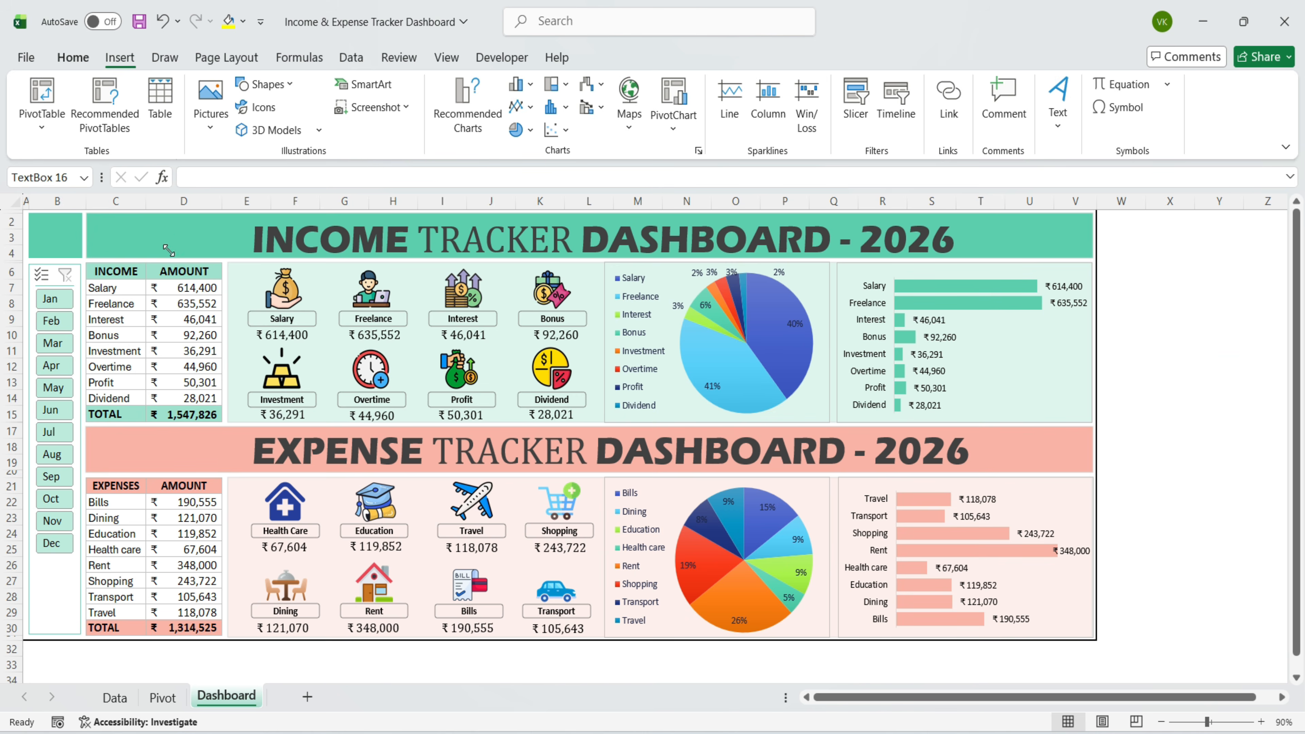
{"action": "left_click", "coordinate": [621, 57]}
{"action": "left_click", "coordinate": [475, 84]}
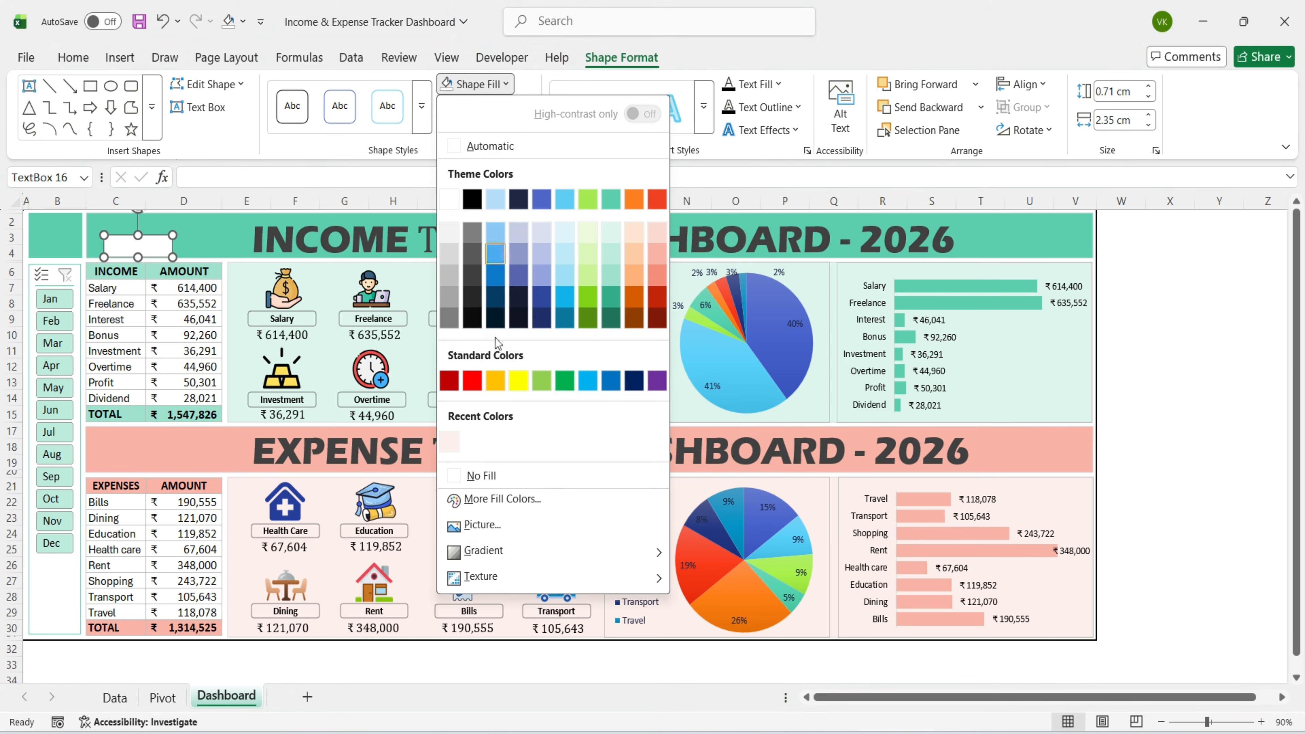
{"action": "left_click", "coordinate": [481, 475]}
{"action": "left_click", "coordinate": [486, 107]}
{"action": "left_click", "coordinate": [474, 499]}
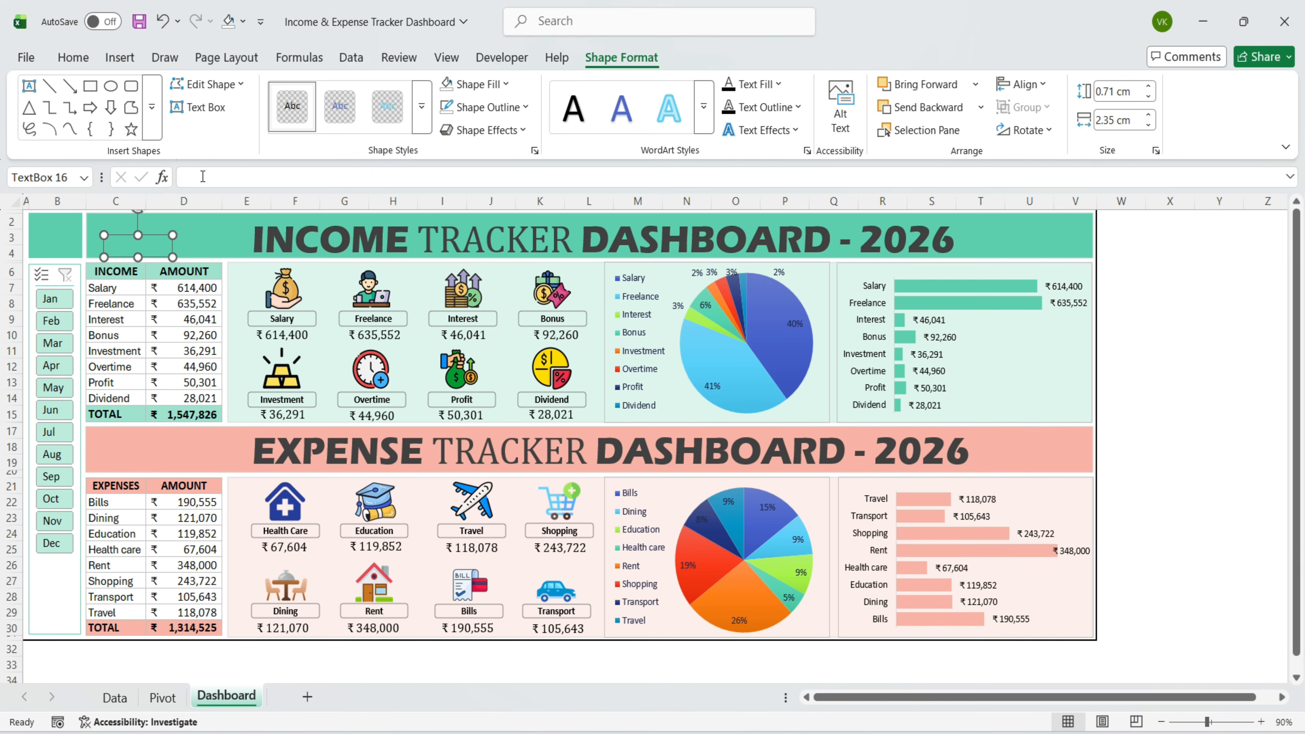
Step: Link the text box to =Pivot!G3 and place it on the profit/loss chart above the Month slicer
{"action": "left_click", "coordinate": [203, 177]}
{"action": "type", "text": "="}
{"action": "left_click", "coordinate": [162, 697]}
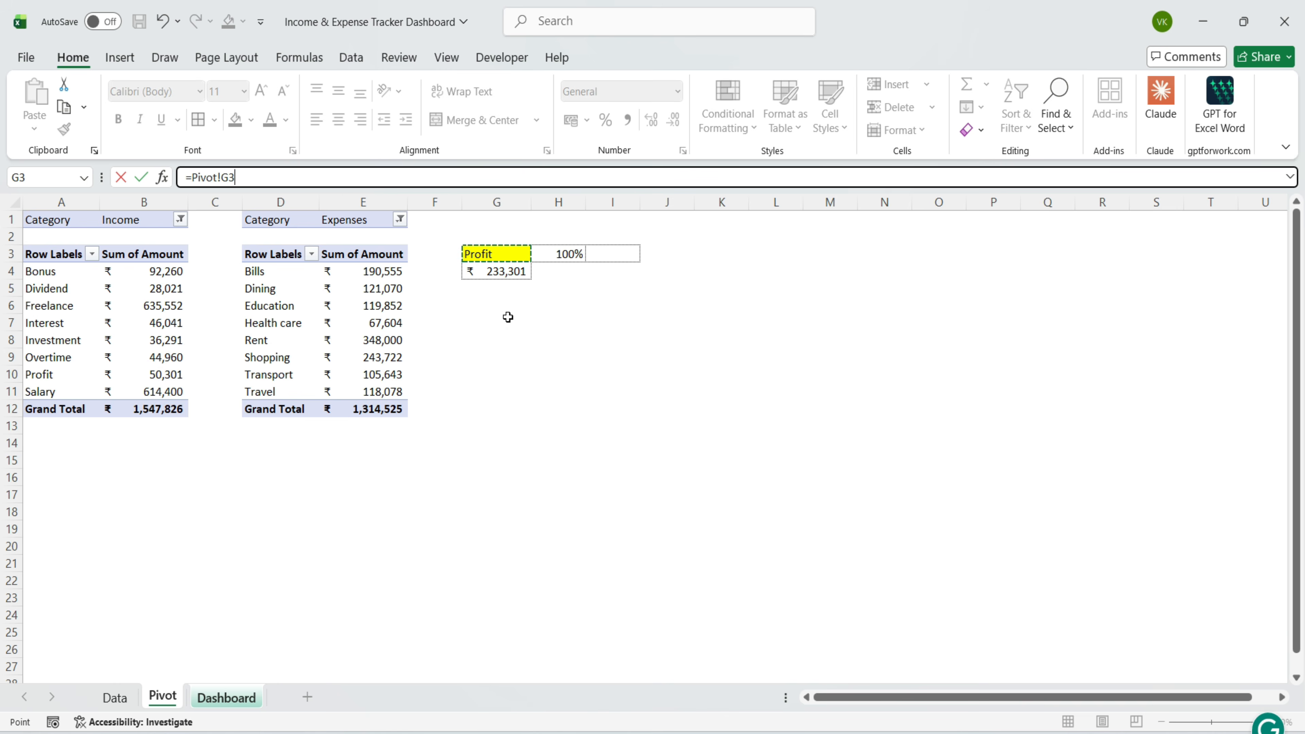
{"action": "key", "text": "Return"}
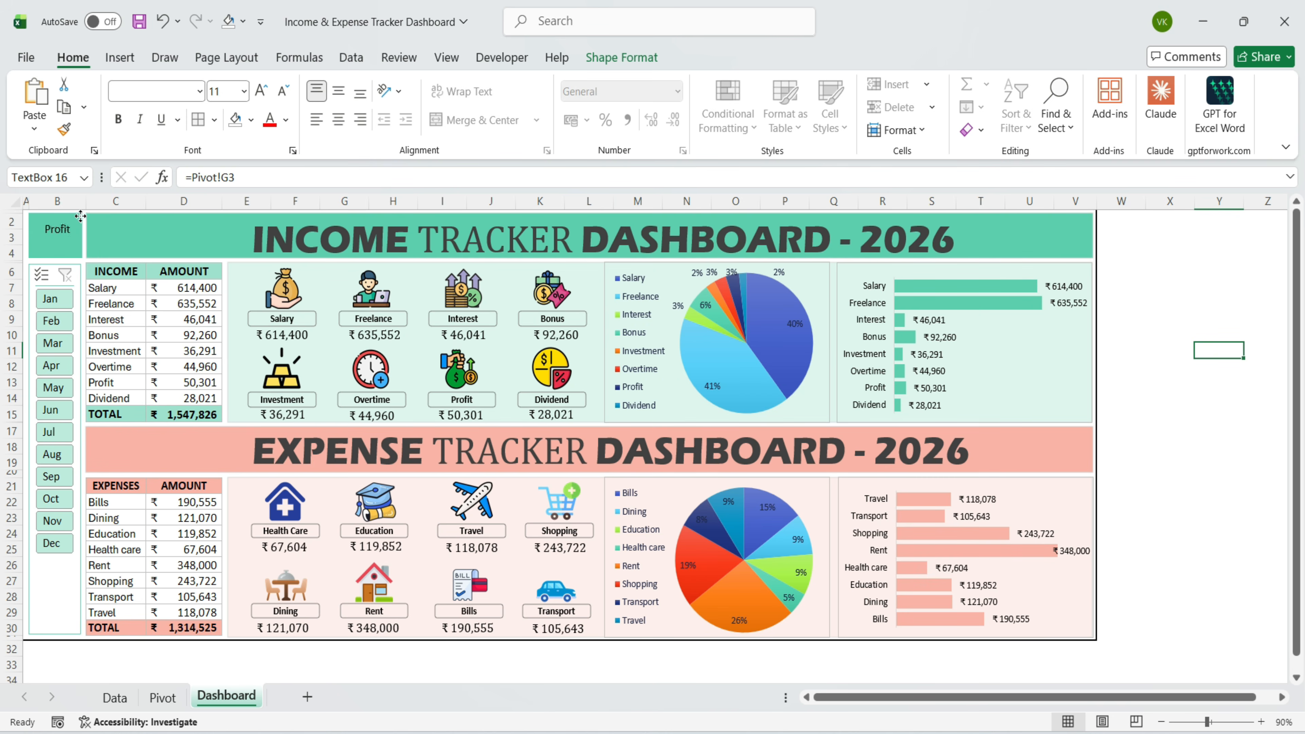
Step: Duplicate the profit label text box, place the copy just below it linked to =Pivot!G4, and save the workbook
{"action": "key", "text": "ctrl+d"}
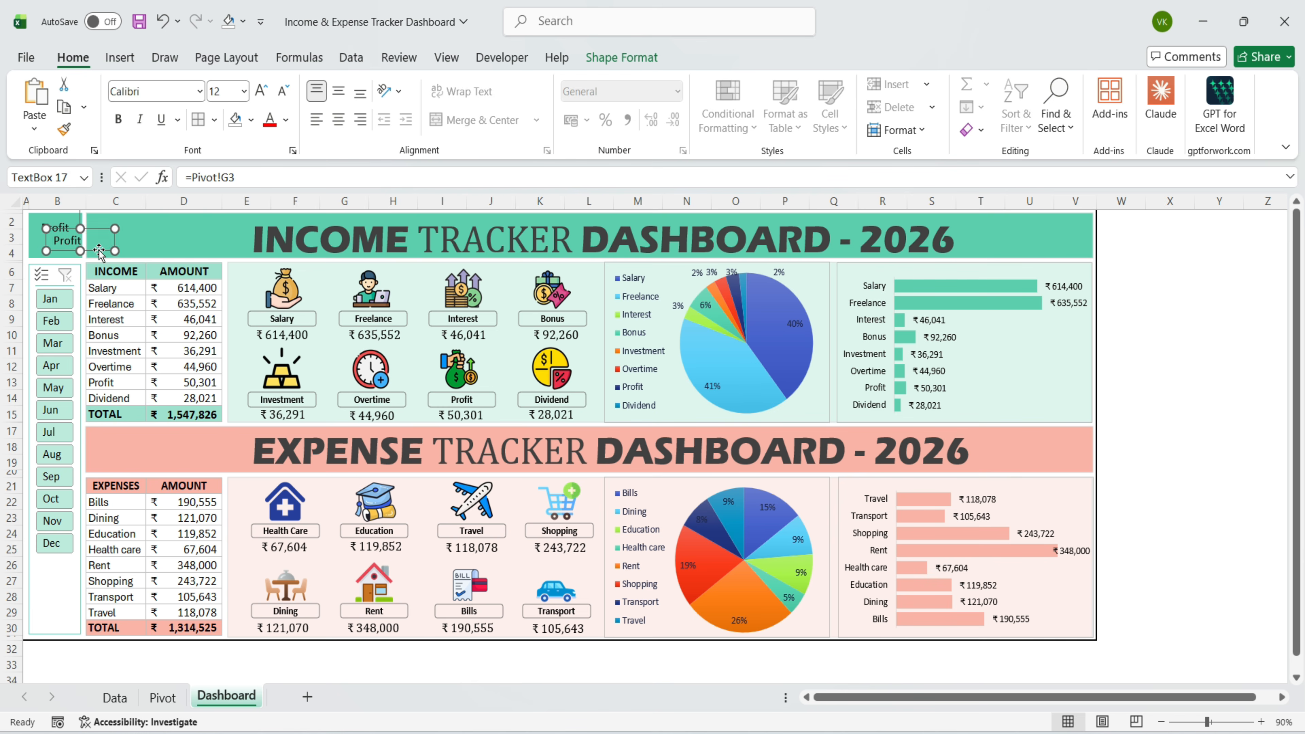
{"action": "left_click_drag", "start_coordinate": [88, 252], "coordinate": [85, 251]}
{"action": "left_click", "coordinate": [262, 177]}
{"action": "key", "text": "BackSpace"}
{"action": "key", "text": "BackSpace"}
{"action": "key", "text": "BackSpace"}
{"action": "key", "text": "BackSpace"}
{"action": "key", "text": "BackSpace"}
{"action": "key", "text": "BackSpace"}
{"action": "key", "text": "BackSpace"}
{"action": "key", "text": "BackSpace"}
{"action": "left_click", "coordinate": [164, 698]}
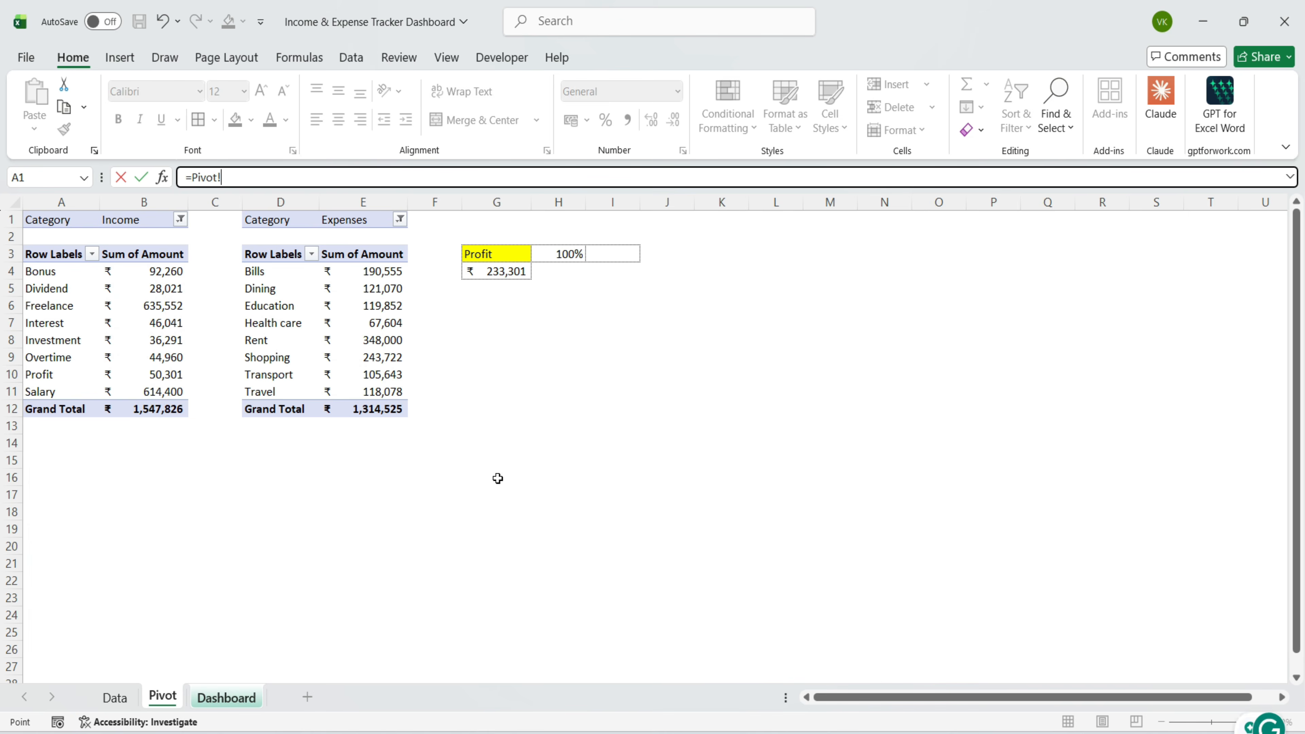
{"action": "left_click", "coordinate": [505, 271]}
{"action": "key", "text": "Return"}
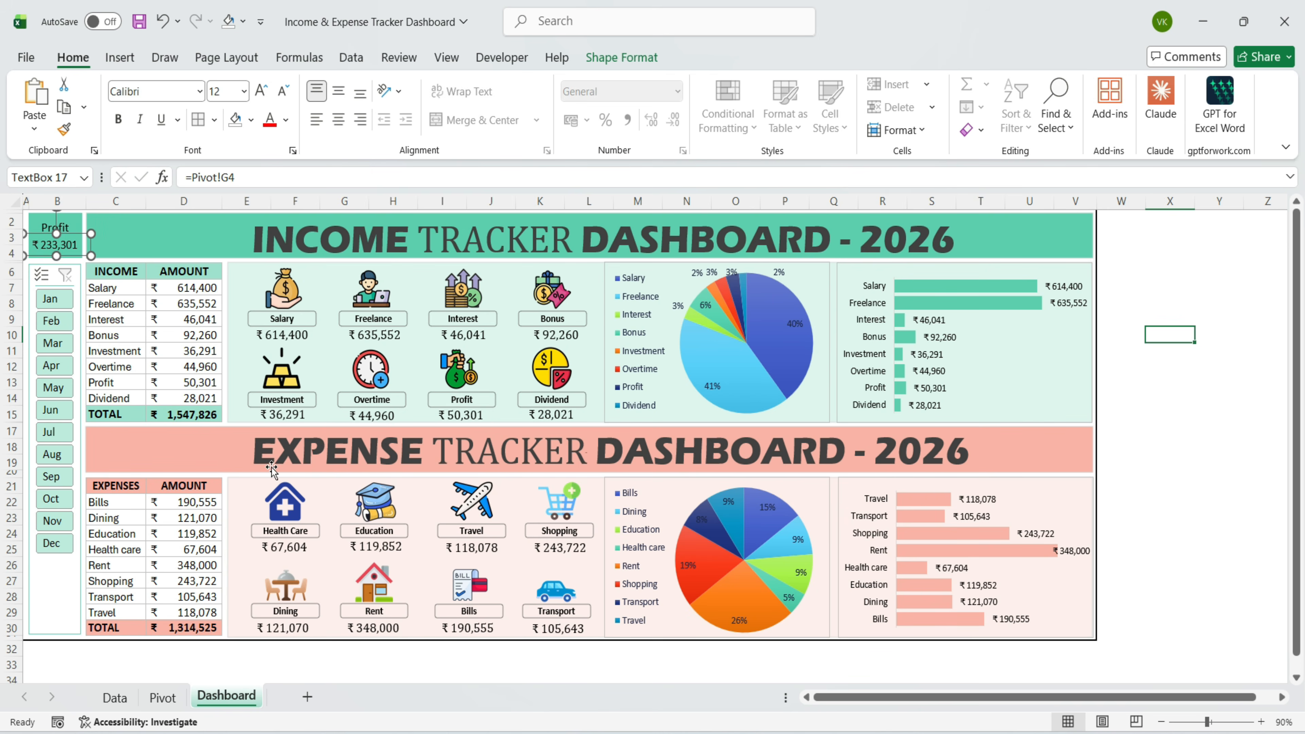
{"action": "left_click", "coordinate": [1170, 435]}
{"action": "key", "text": "ctrl+s"}
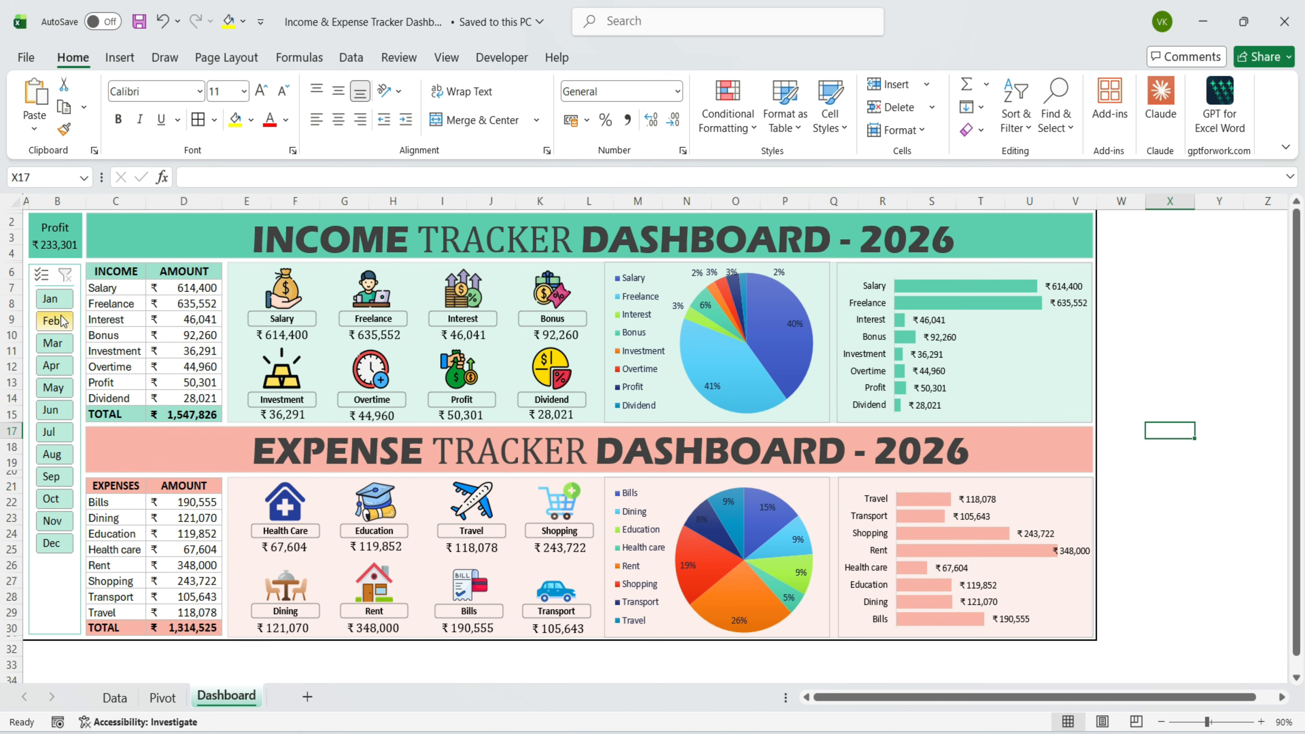
Step: Filter the dashboard by several months in the Month slicer, including Feb, Mar, May and Oct, to check the profit/loss indicator
{"action": "left_click", "coordinate": [60, 321]}
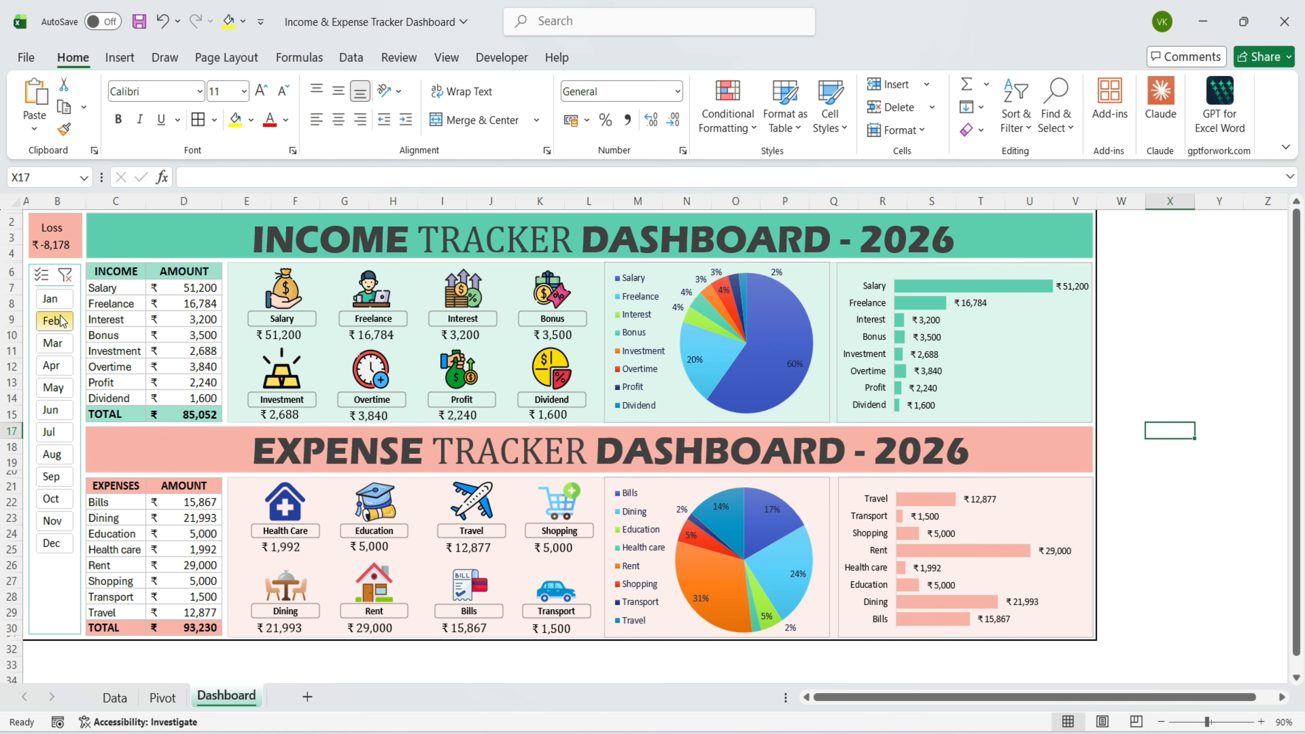
{"action": "left_click", "coordinate": [57, 343]}
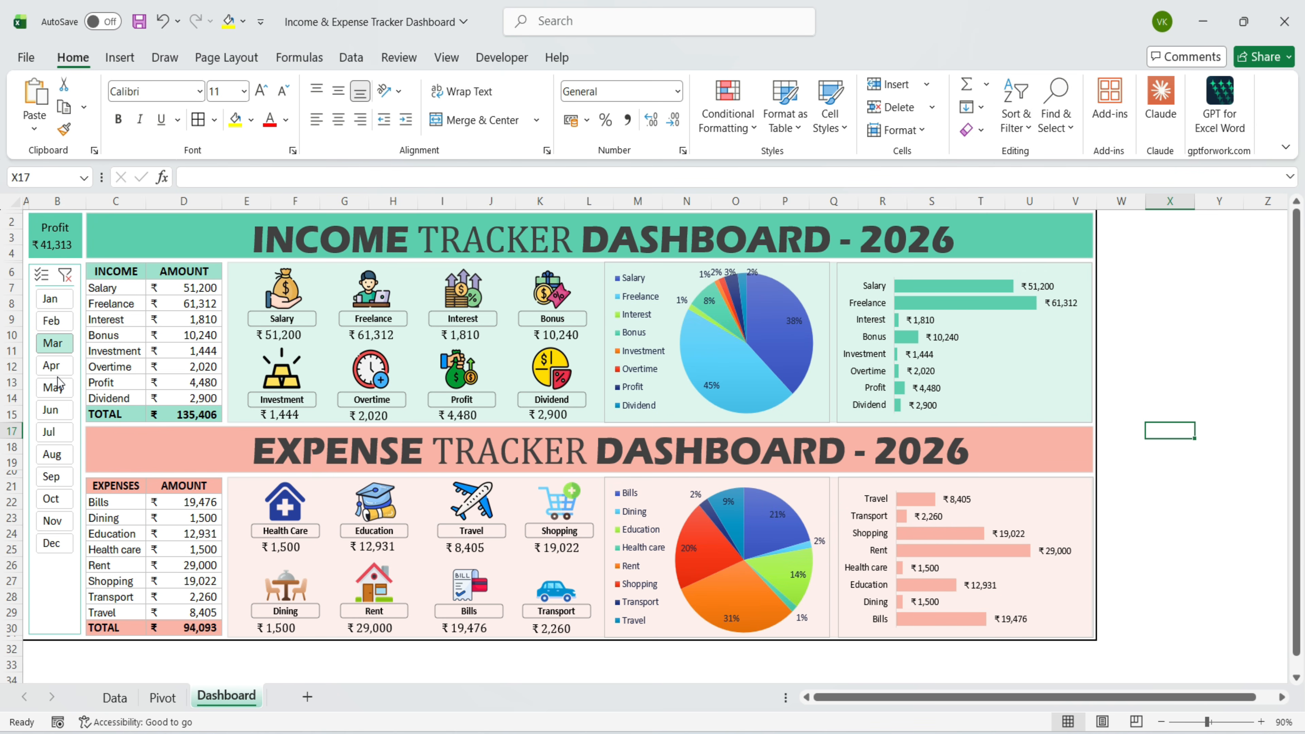
{"action": "left_click", "coordinate": [54, 389]}
{"action": "left_click_drag", "start_coordinate": [54, 301], "coordinate": [50, 477]}
{"action": "left_click", "coordinate": [51, 498]}
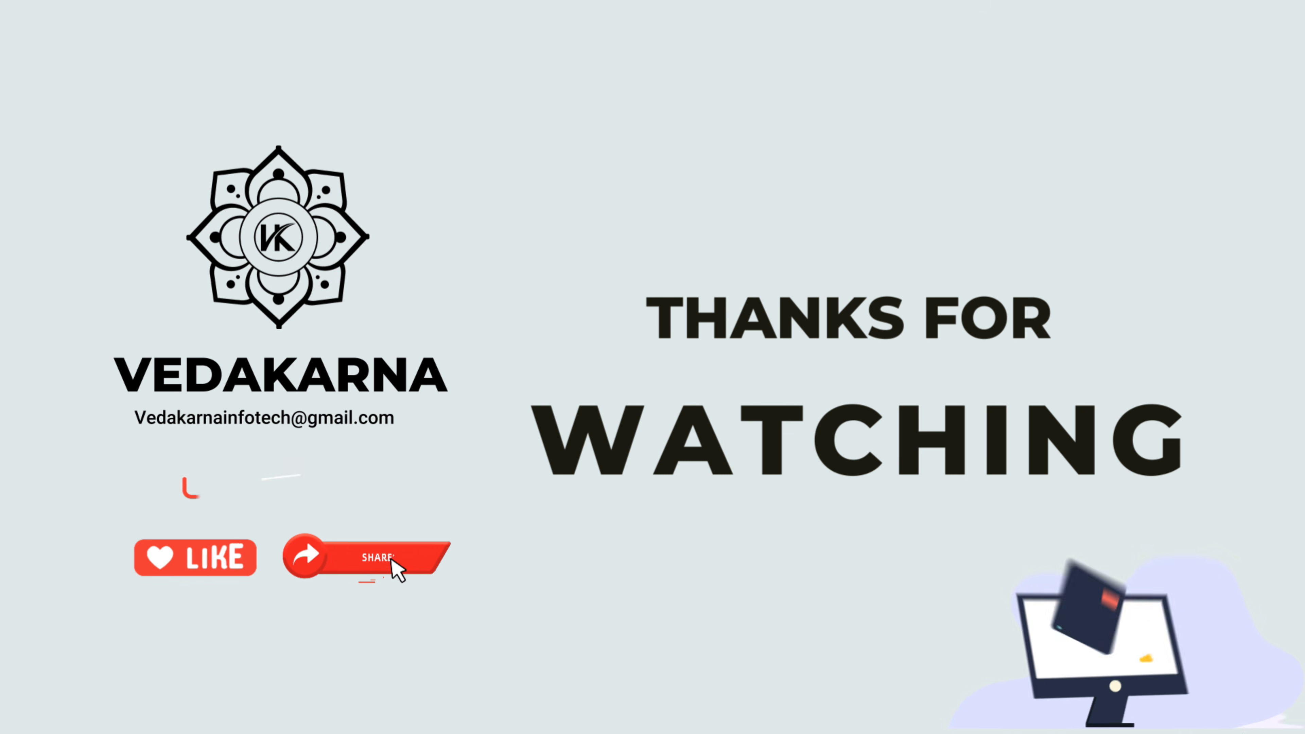